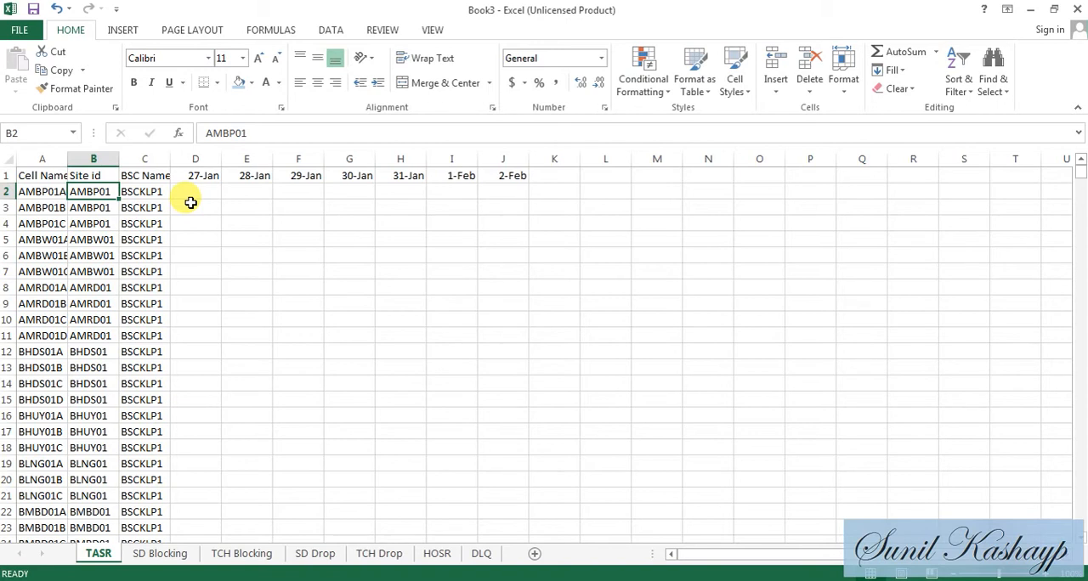
# - Try the formula =LEFT(A2,LEN(A2)-1) in cell D2 to extract the site id from the cell name, and clear the cell again
pyautogui.press('Left')
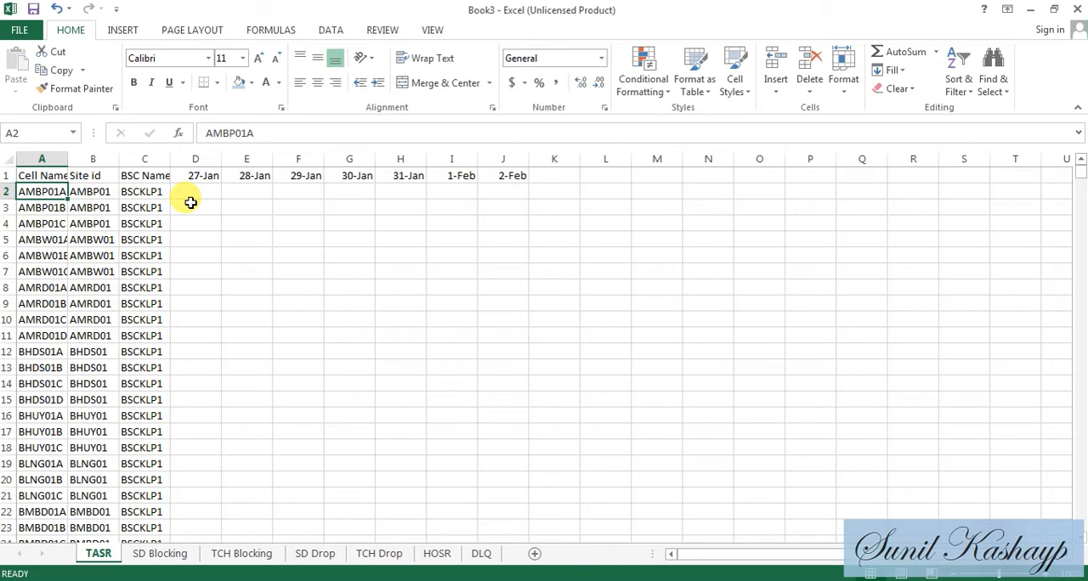
pyautogui.press('Right')
pyautogui.press('Right')
pyautogui.press('Right')
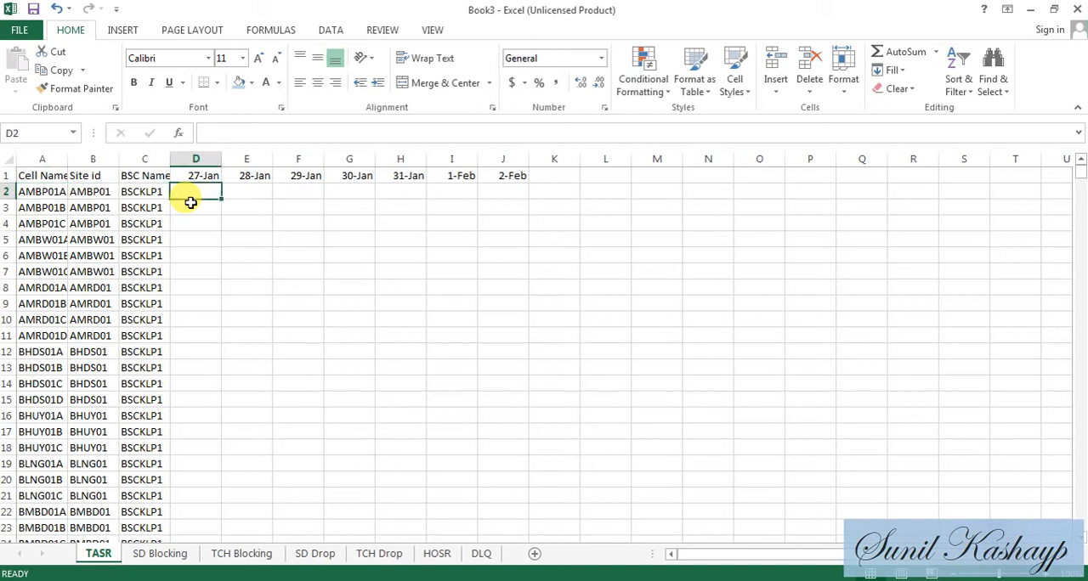
pyautogui.write('=')
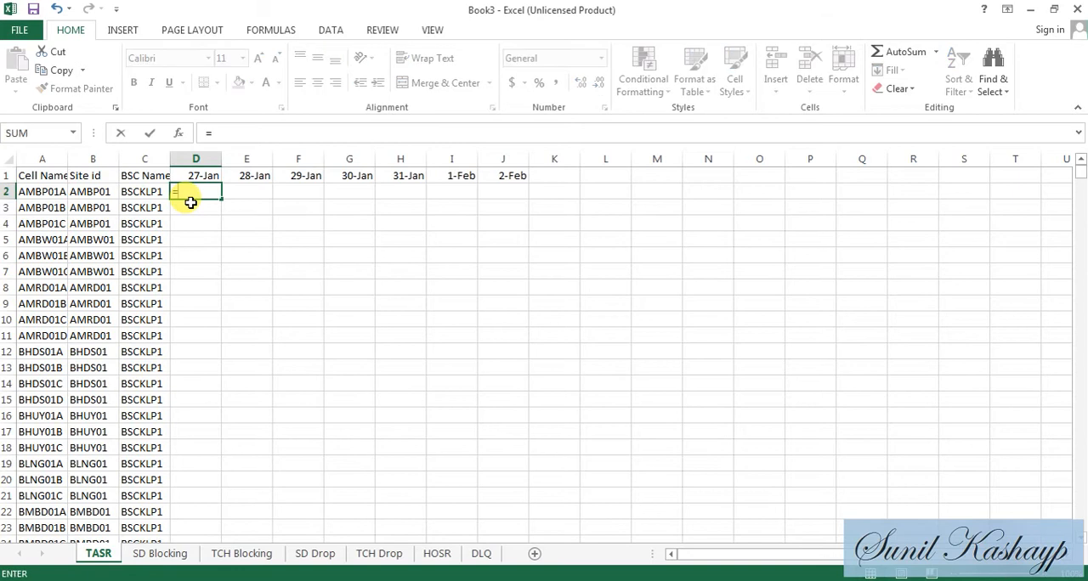
pyautogui.write('LEFT')
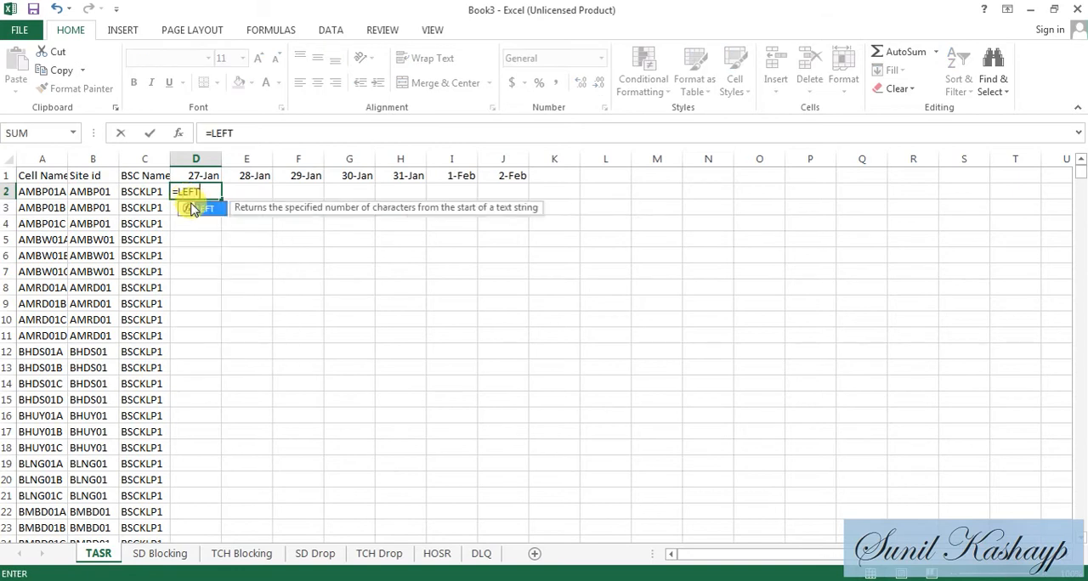
pyautogui.write('(A')
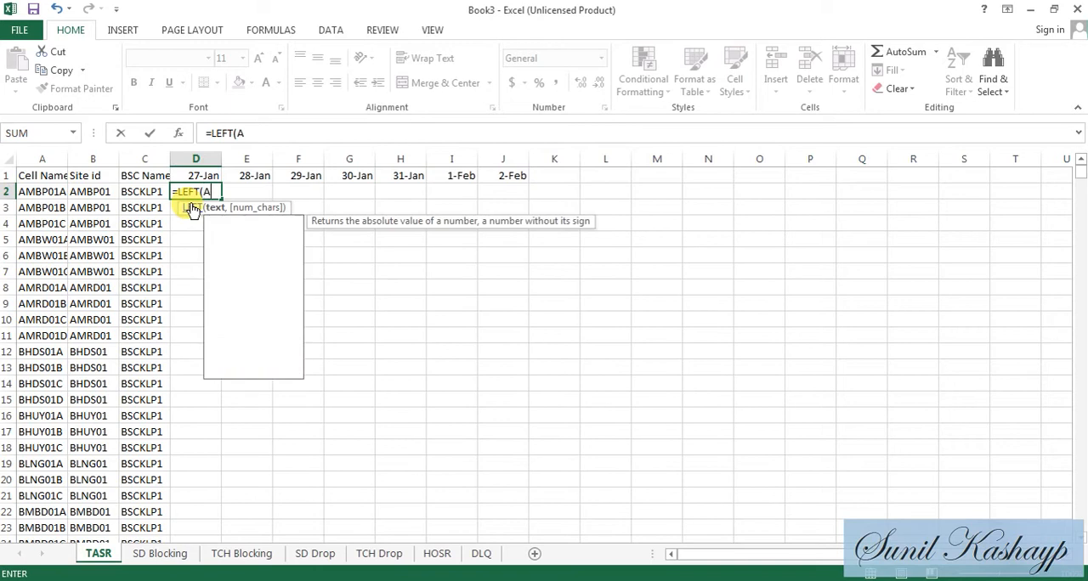
pyautogui.write('2,LE')
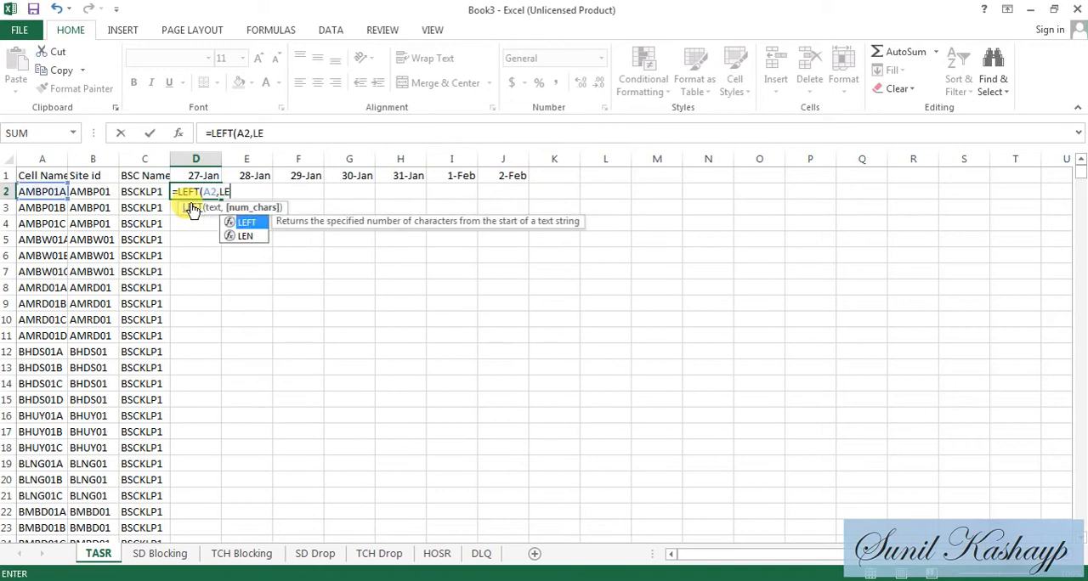
pyautogui.write('N(A')
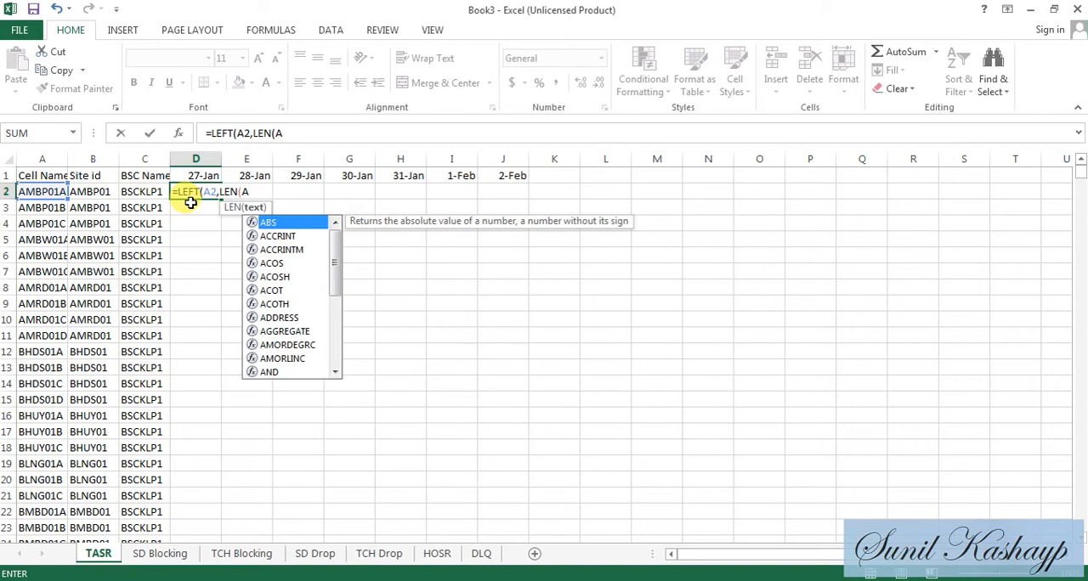
pyautogui.write('2)-1)')
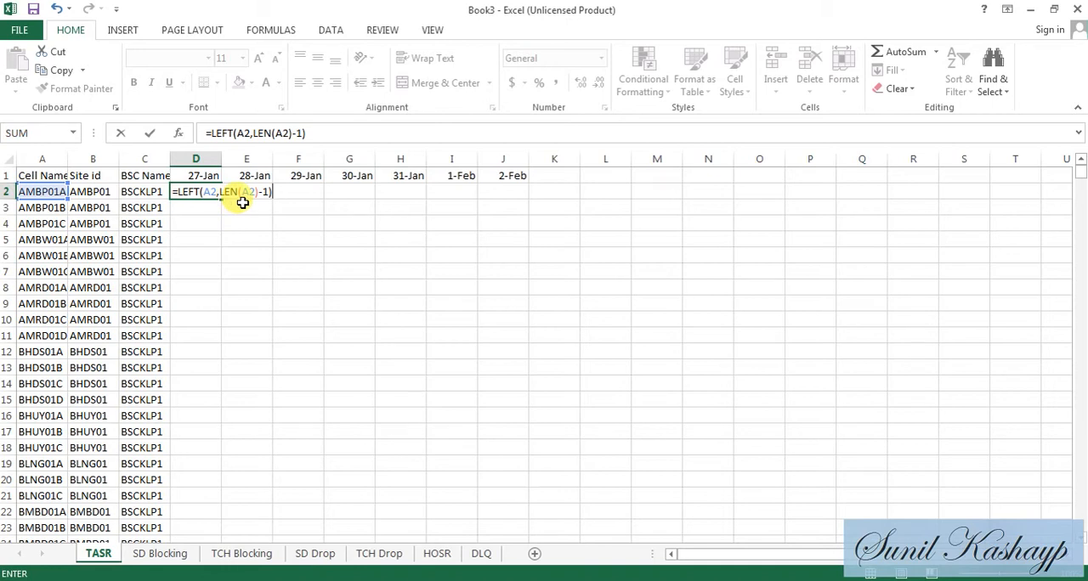
pyautogui.press('Return')
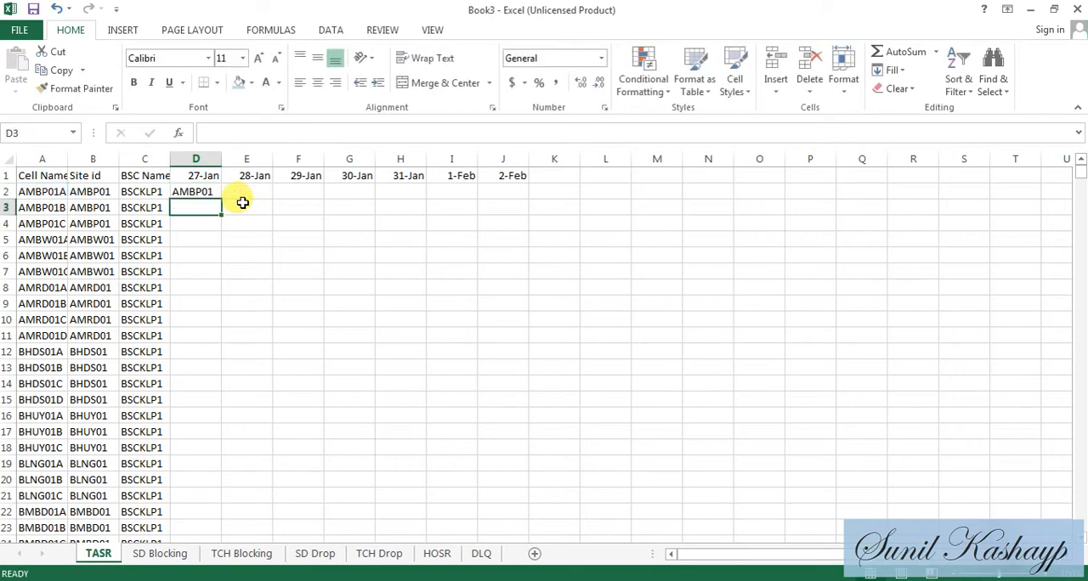
pyautogui.press('Up')
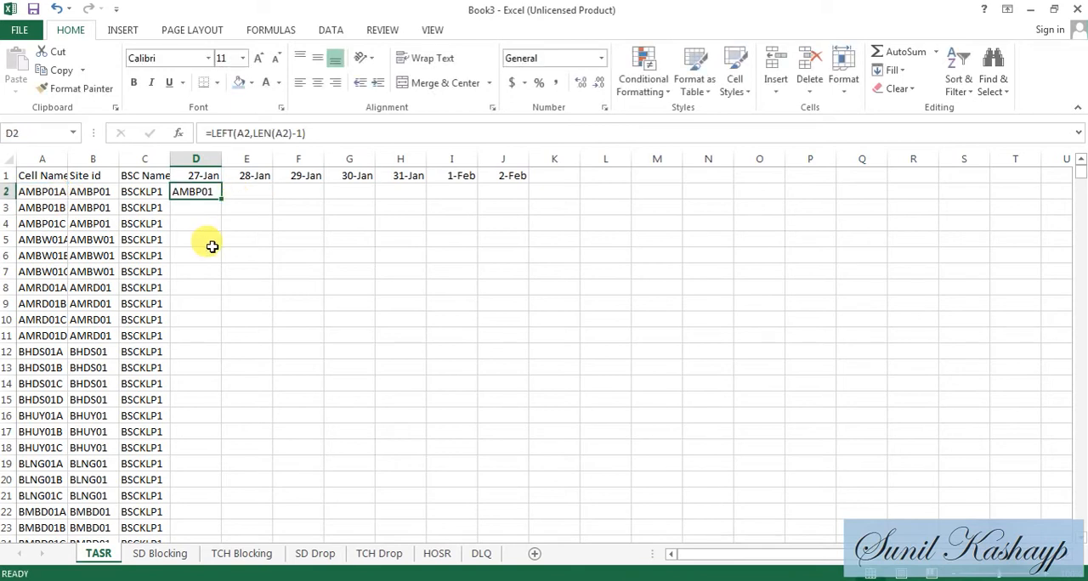
pyautogui.press('Delete')
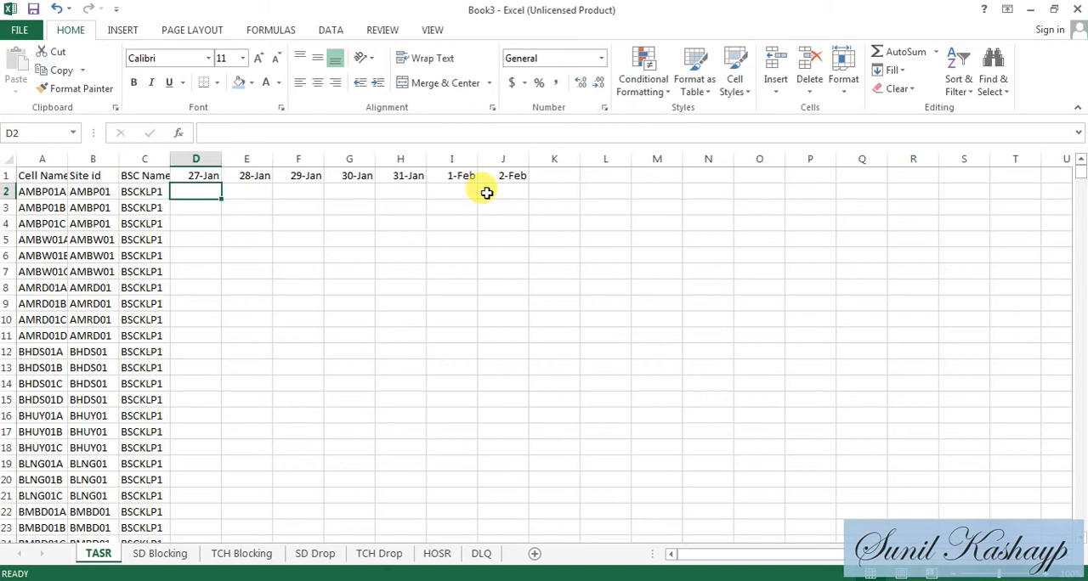
# - Copy the whole table on the TASR sheet, from the Cell Name header in A1 to J1724
pyautogui.press('Left')
pyautogui.press('Up')
pyautogui.press('Left')
pyautogui.press('Left')
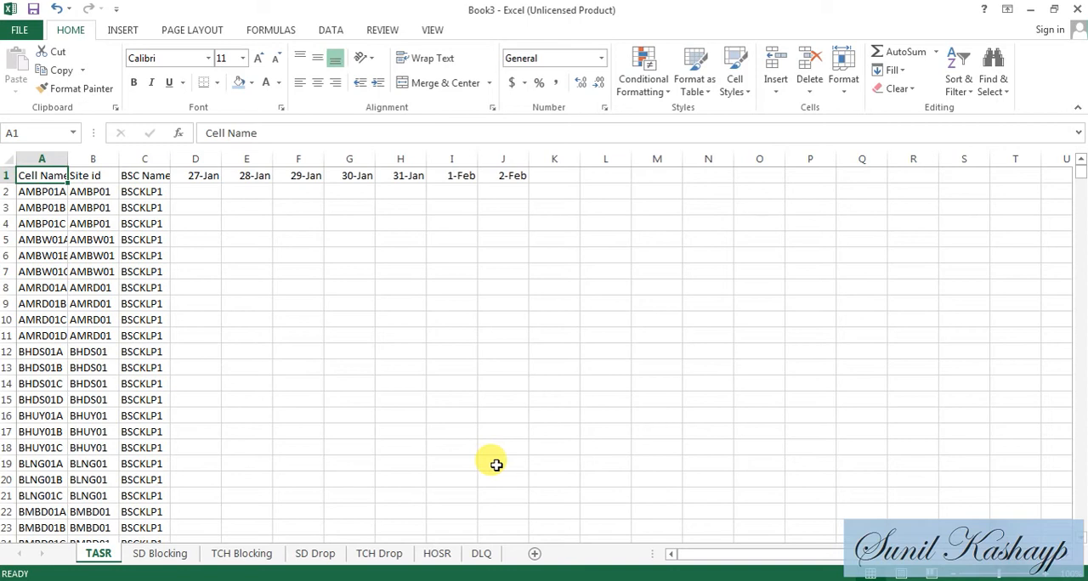
pyautogui.press('Right')
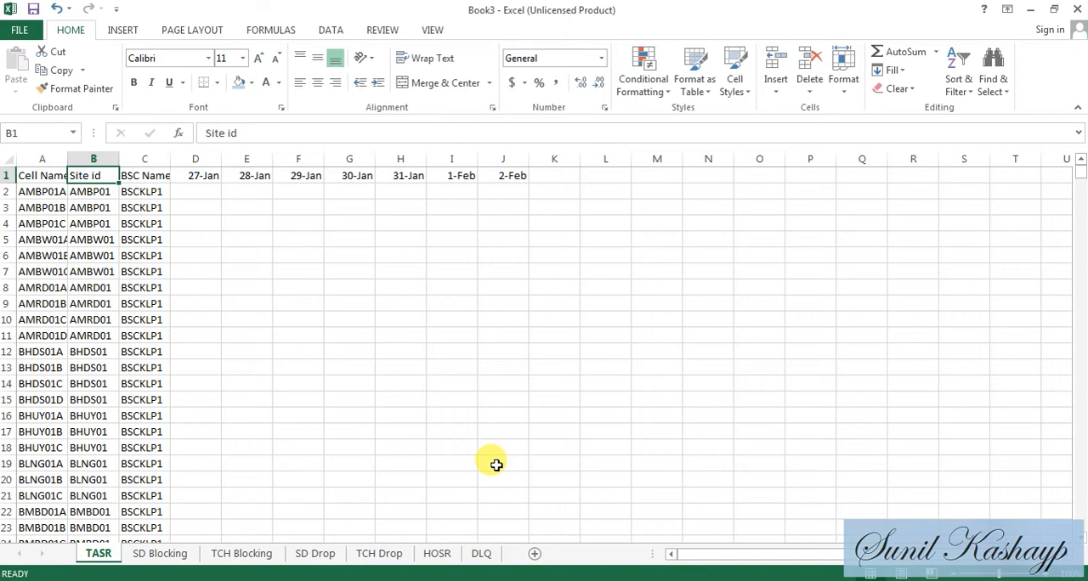
pyautogui.press('Right')
pyautogui.press('Left')
pyautogui.press('Left')
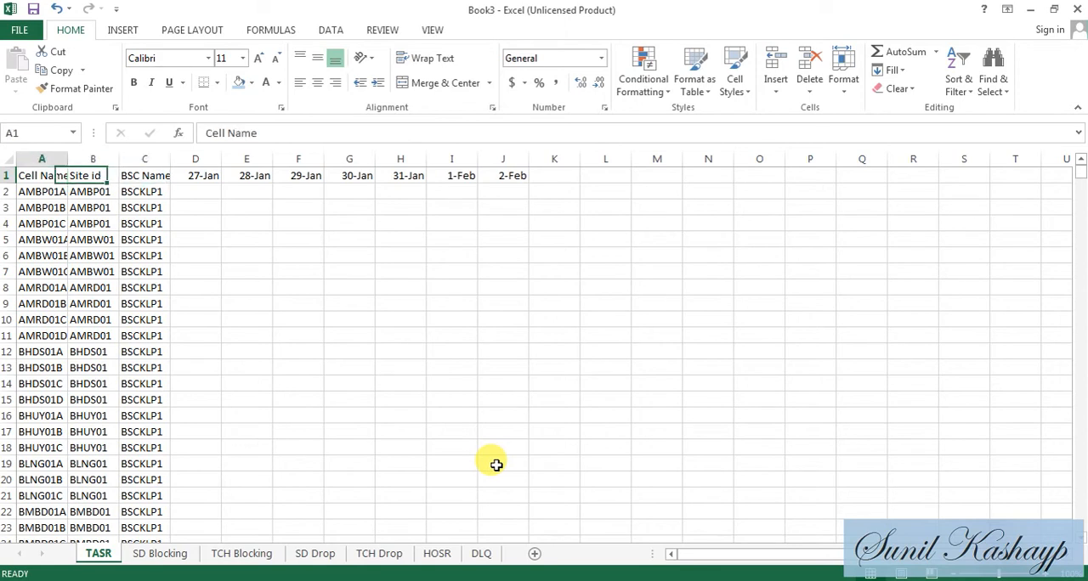
pyautogui.hotkey('shift', 'Right')
pyautogui.hotkey('shift', 'Right')
pyautogui.hotkey('shift', 'Right')
pyautogui.hotkey('shift', 'Right')
pyautogui.hotkey('shift', 'Right')
pyautogui.hotkey('shift', 'Right')
pyautogui.hotkey('shift', 'Right')
pyautogui.hotkey('shift', 'Right')
pyautogui.hotkey('shift', 'Right')
pyautogui.hotkey('shift', 'Right')
pyautogui.hotkey('shift', 'Right')
pyautogui.hotkey('shift', 'Right')
pyautogui.hotkey('shift', 'Right')
pyautogui.hotkey('shift', 'Right')
pyautogui.hotkey('shift', 'Right')
pyautogui.hotkey('shift', 'Left')
pyautogui.hotkey('shift', 'Left')
pyautogui.hotkey('shift', 'Left')
pyautogui.hotkey('shift', 'Left')
pyautogui.hotkey('shift', 'Left')
pyautogui.hotkey('shift', 'Left')
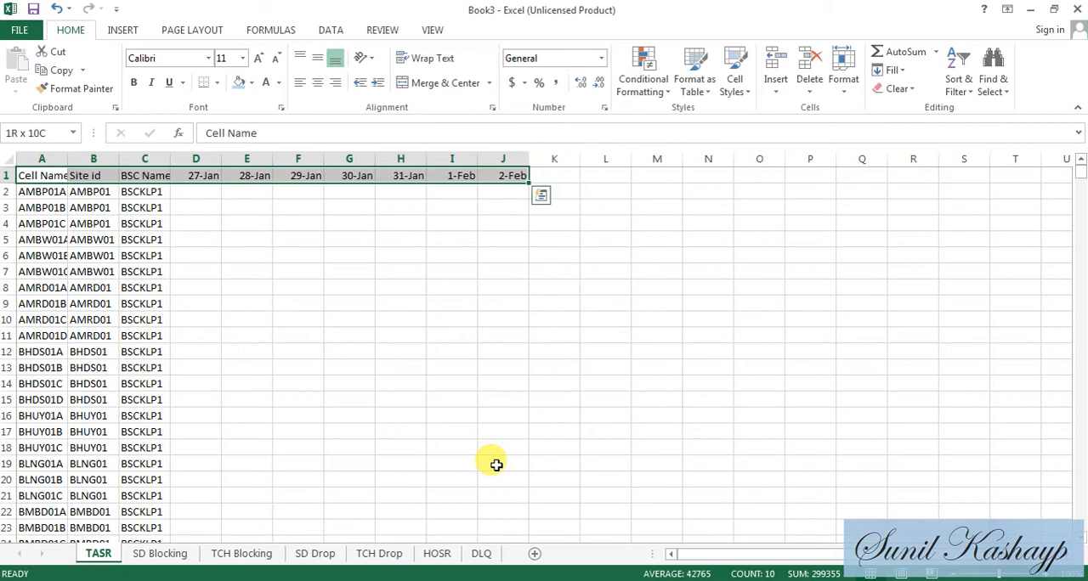
pyautogui.hotkey('ctrl', 'shift', 'Down')
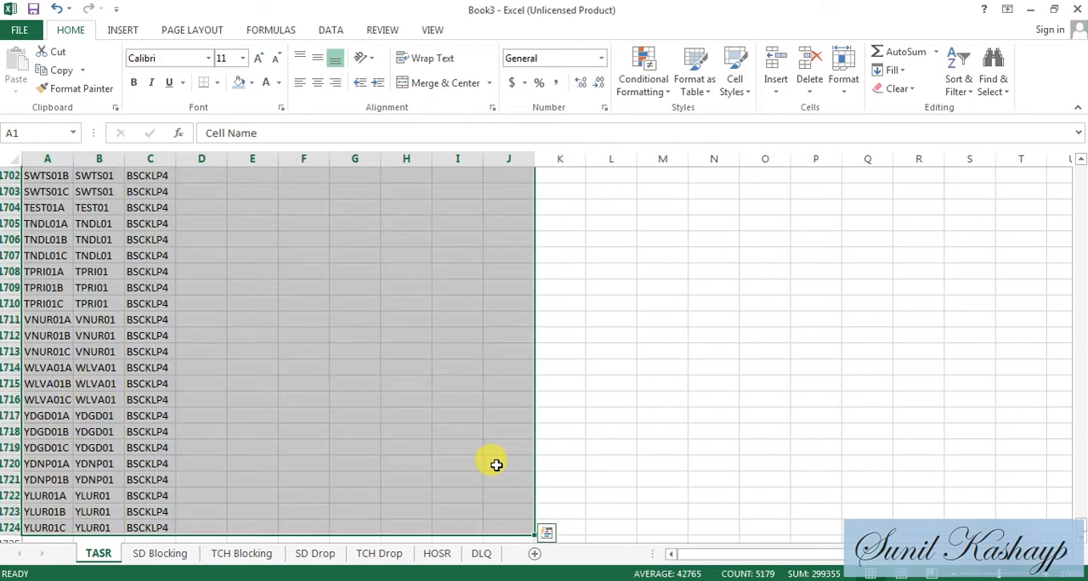
pyautogui.hotkey('ctrl', 'c')
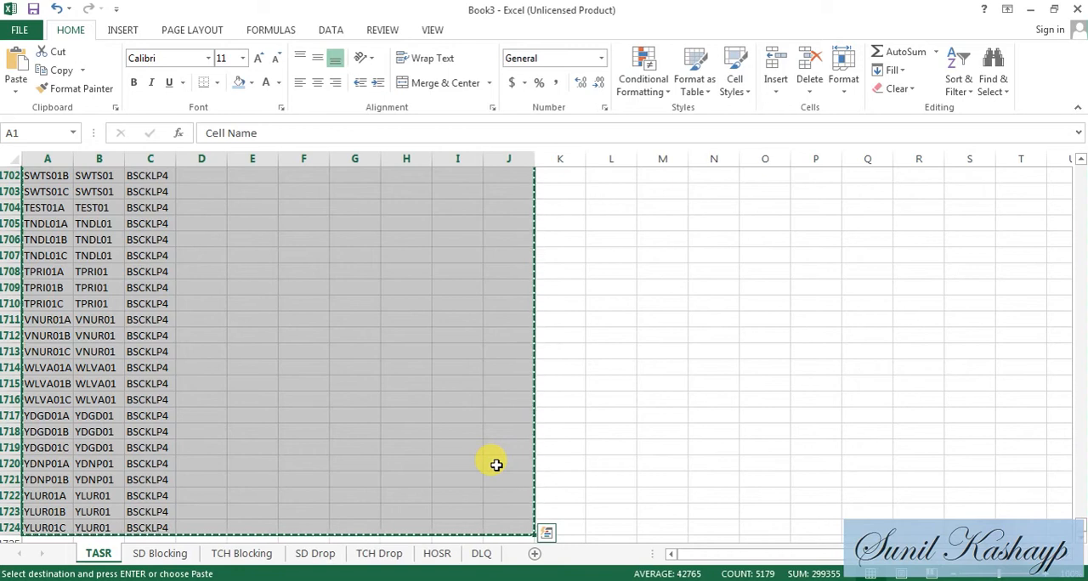
# - Paste the copied table at cell A1 of the SD Blocking, TCH Blocking and SD Drop sheets
pyautogui.click(179, 555)
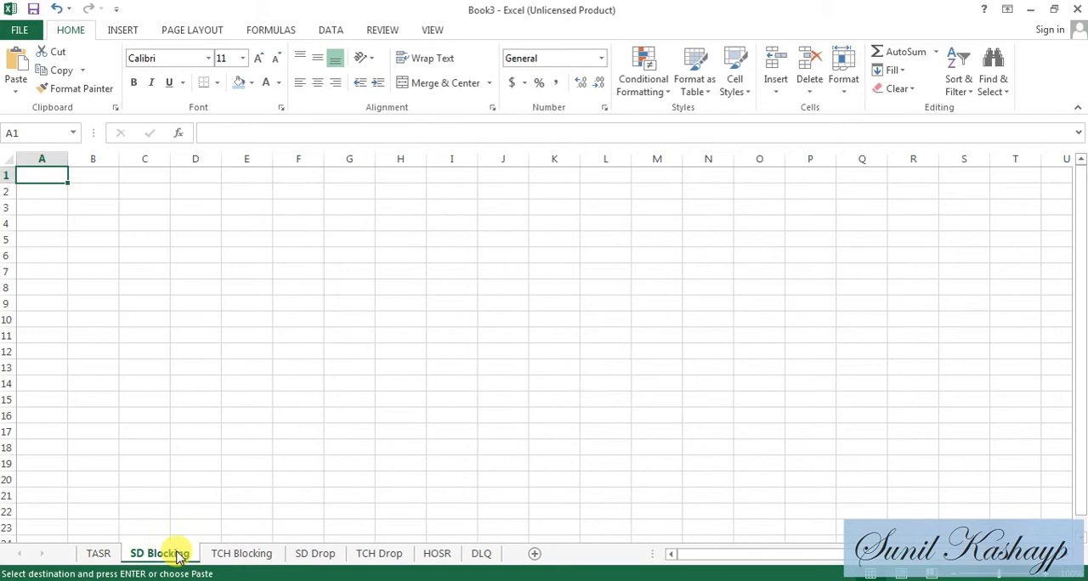
pyautogui.hotkey('ctrl', 'v')
pyautogui.click(236, 558)
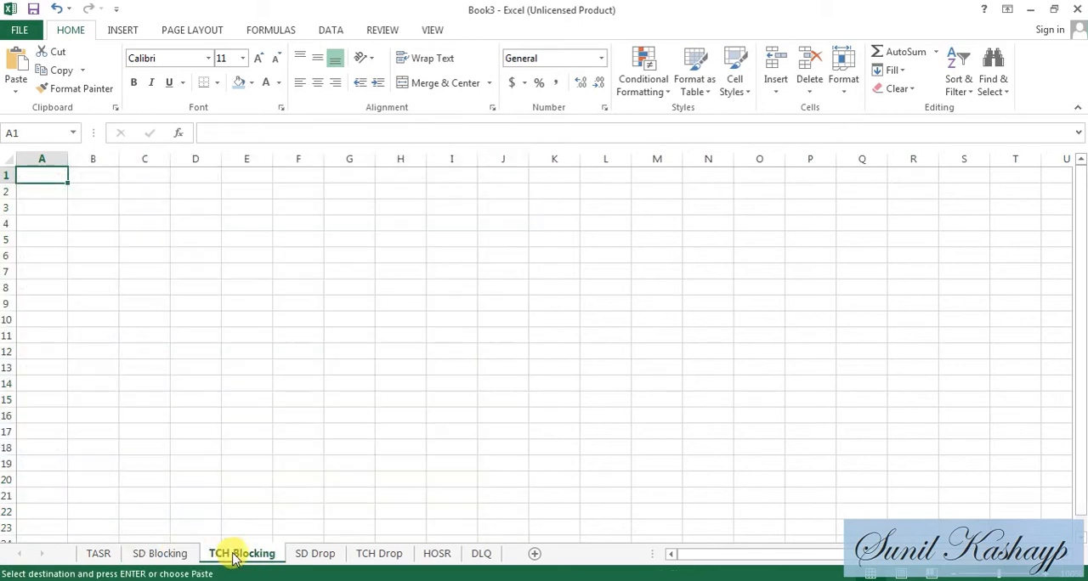
pyautogui.hotkey('ctrl', 'v')
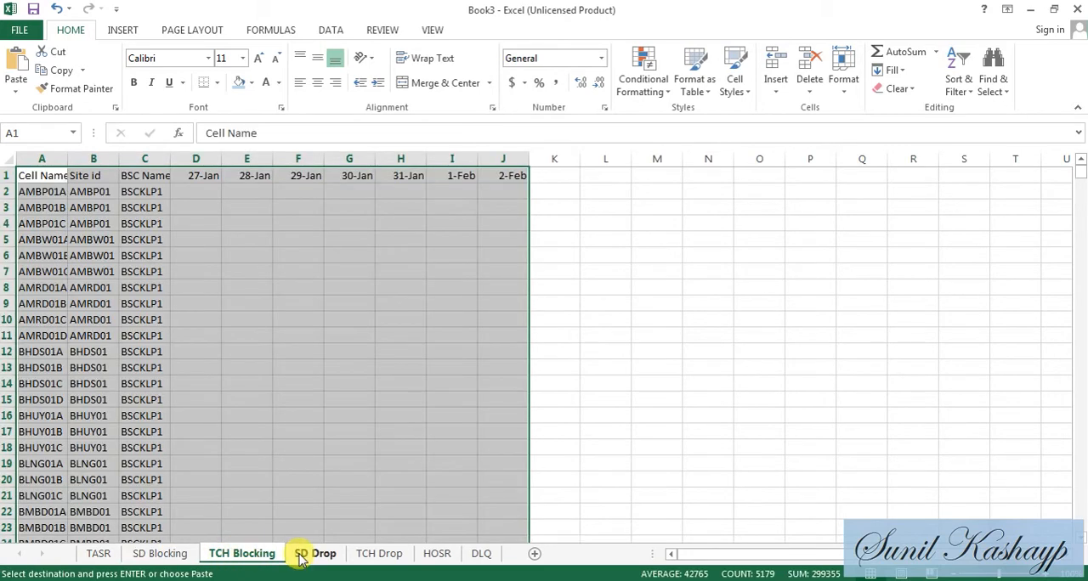
pyautogui.click(300, 558)
pyautogui.hotkey('ctrl', 'v')
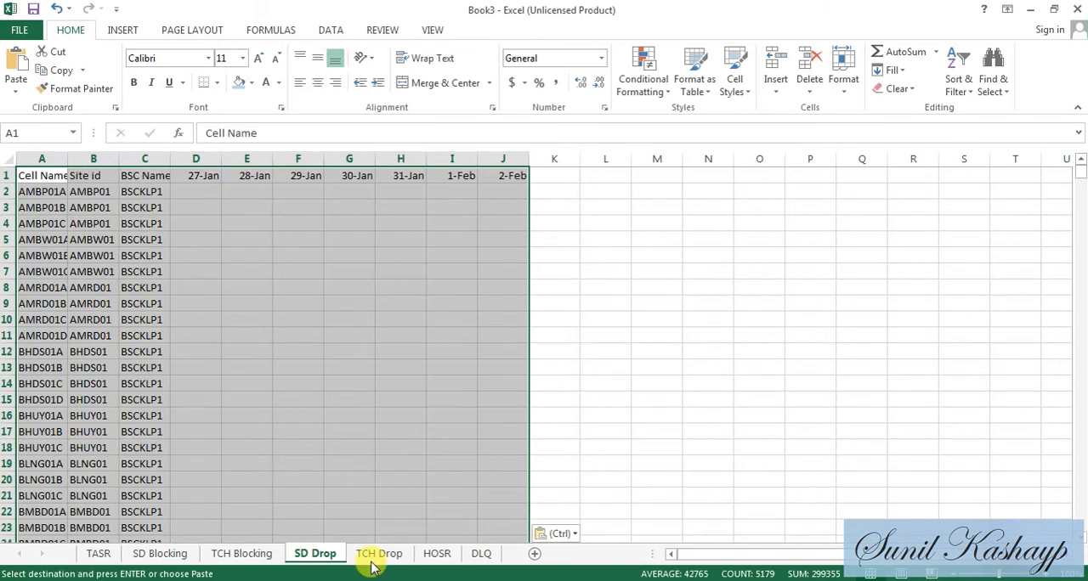
# - Paste the same table at cell A1 of the TCH Drop, HOSR and DLQ sheets
pyautogui.click(377, 557)
pyautogui.hotkey('ctrl', 'v')
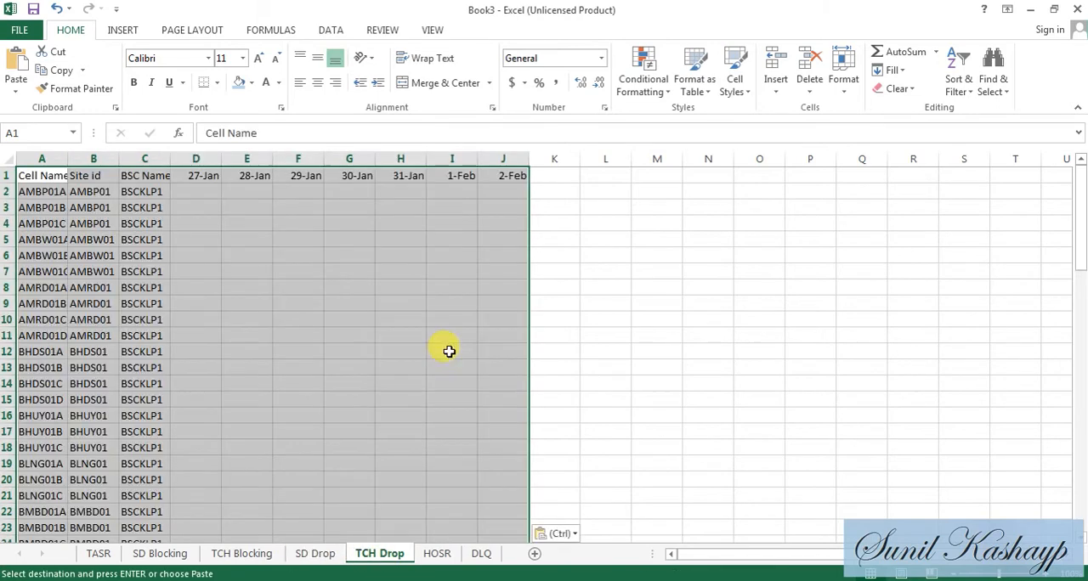
pyautogui.click(435, 555)
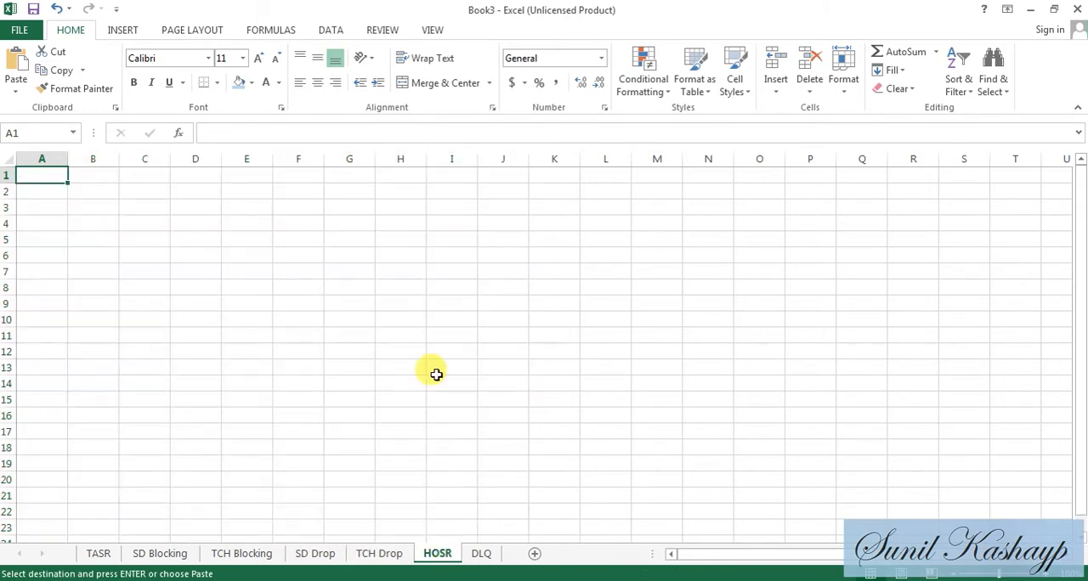
pyautogui.hotkey('ctrl', 'v')
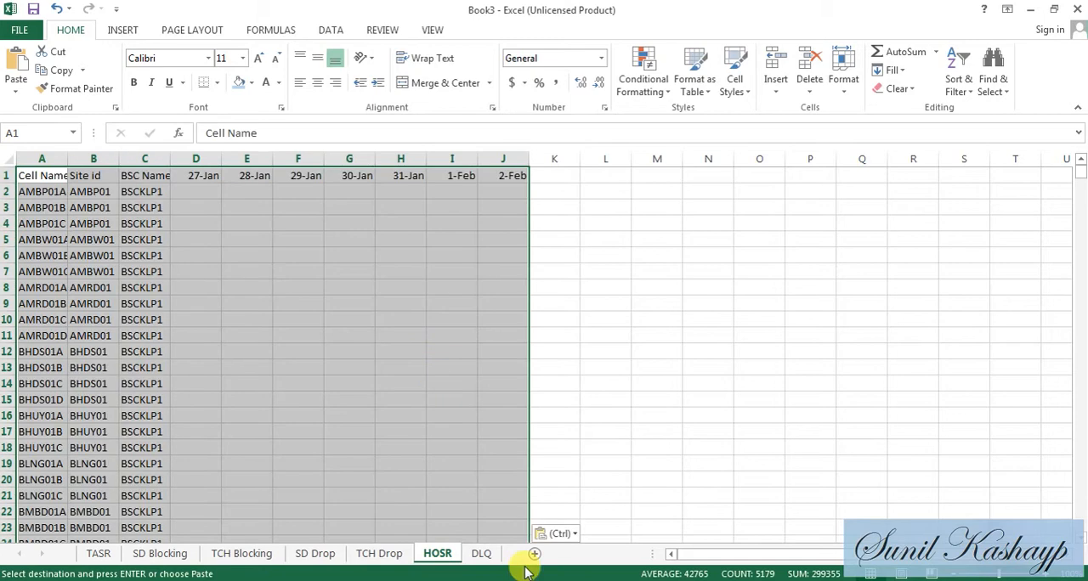
pyautogui.click(481, 555)
pyautogui.hotkey('ctrl', 'v')
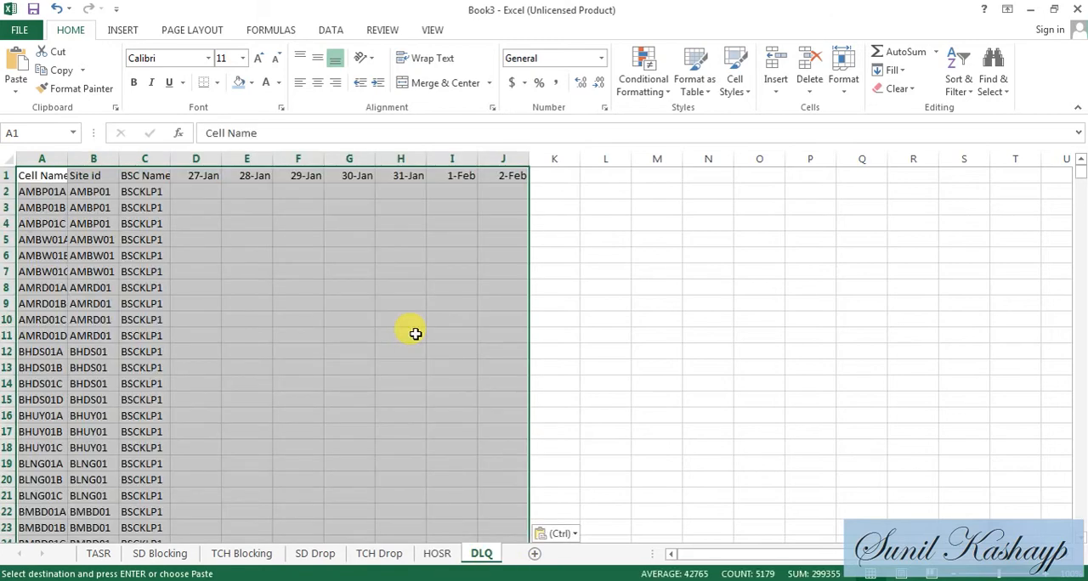
# - Check the table on every sheet from TASR through DLQ, and return to the TASR sheet
pyautogui.click(102, 553)
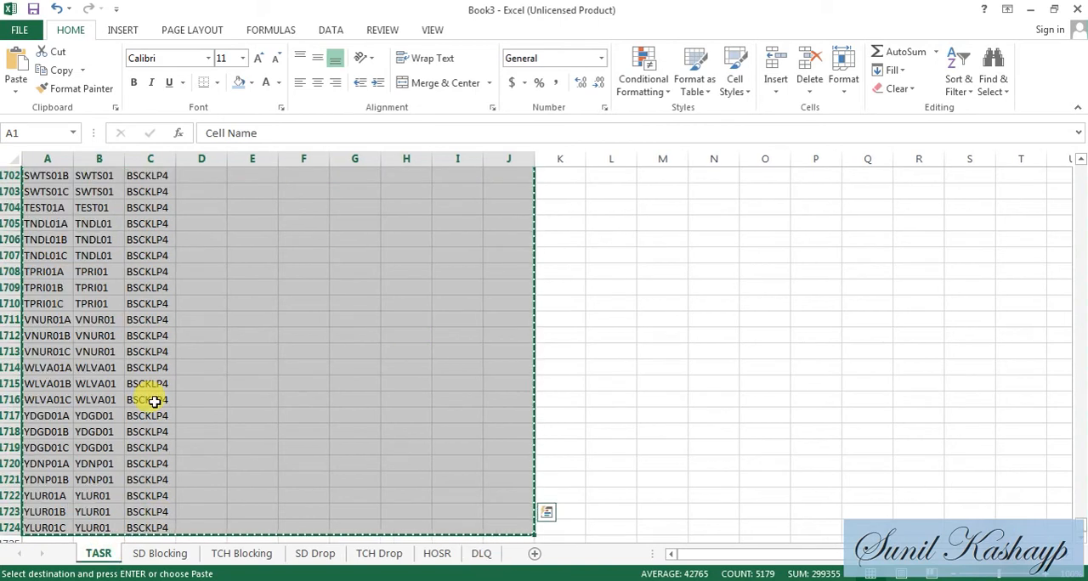
pyautogui.hotkey('ctrl', 'Home')
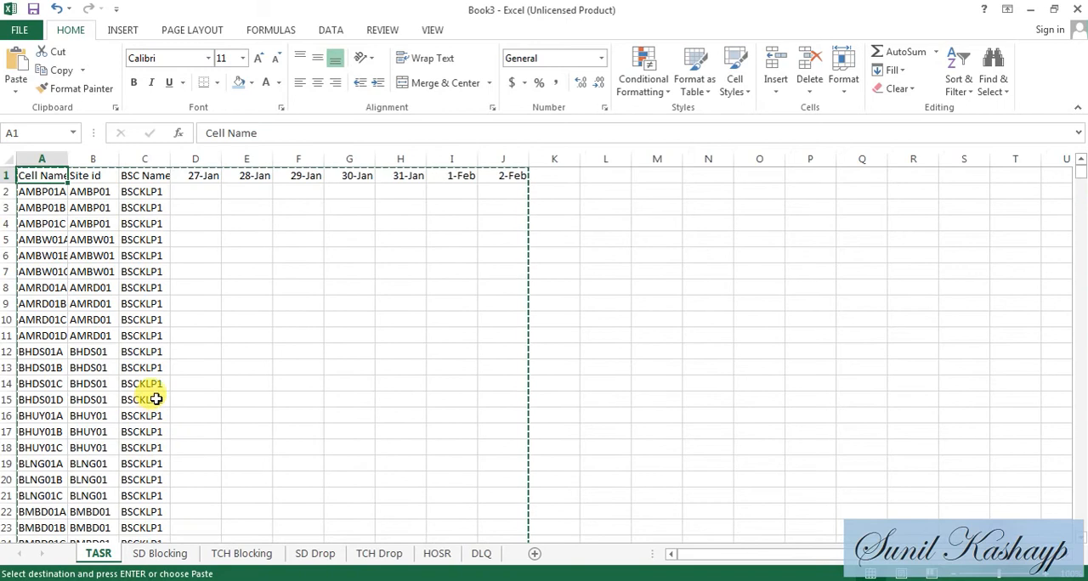
pyautogui.click(168, 554)
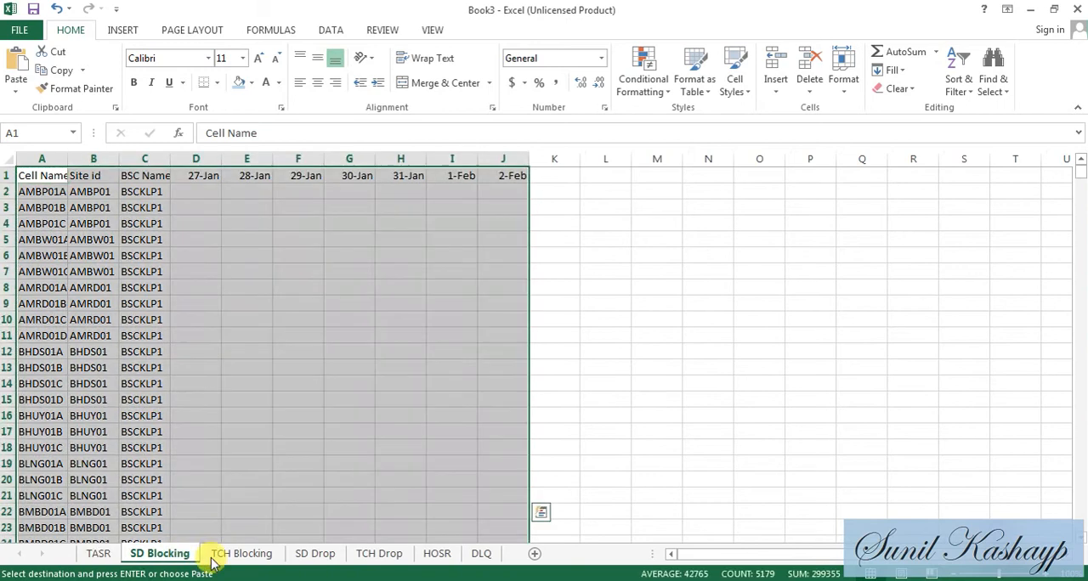
pyautogui.click(231, 555)
pyautogui.click(319, 554)
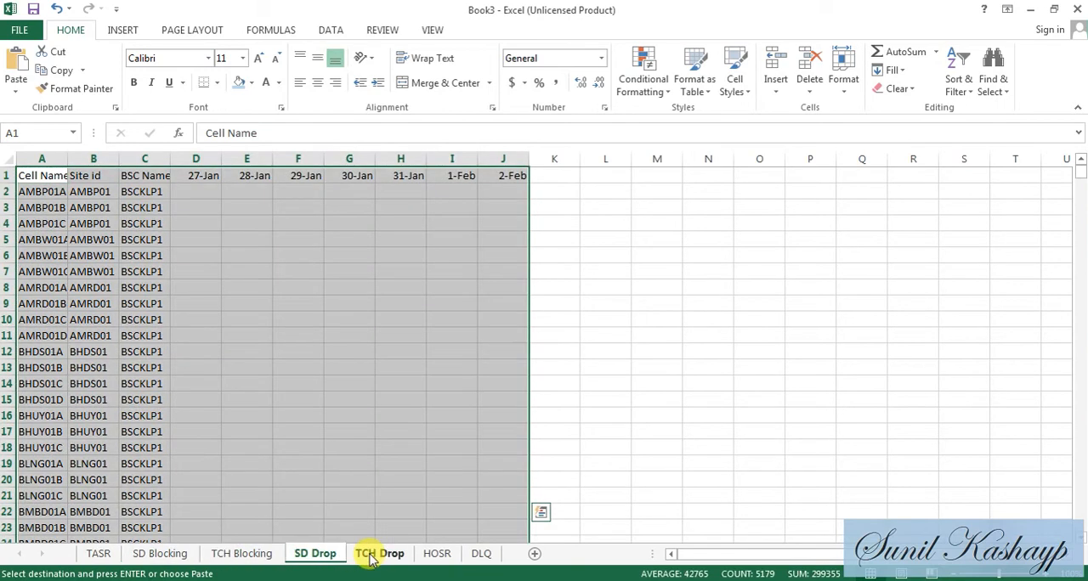
pyautogui.click(374, 554)
pyautogui.click(434, 554)
pyautogui.click(481, 553)
pyautogui.click(102, 553)
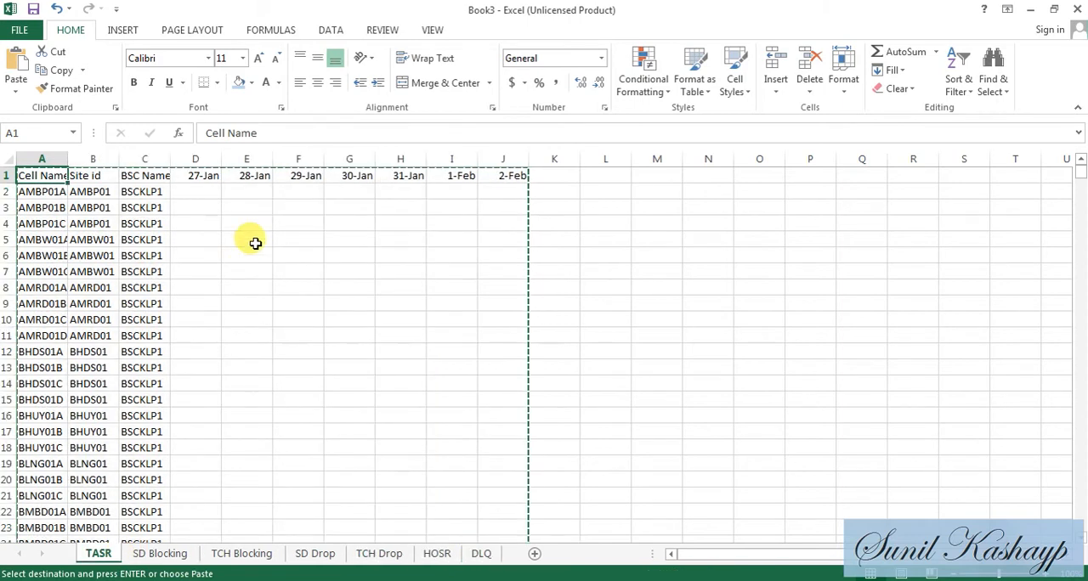
# - Select cell D2 on the TASR sheet, and examine the KPI columns on sheet 1 of the BBH UPDATED 16TH FEB workbook
pyautogui.click(214, 208)
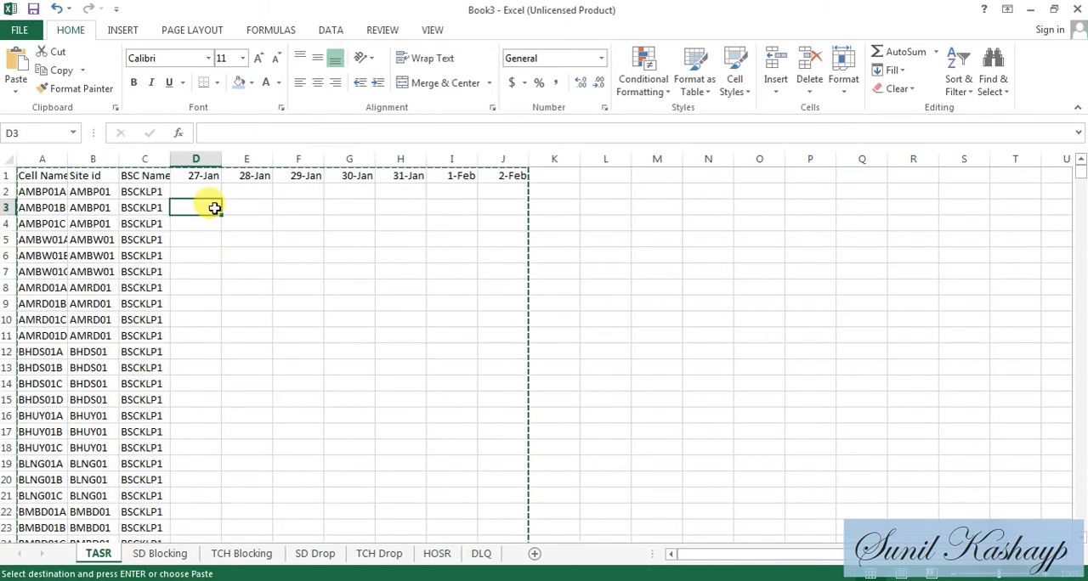
pyautogui.press('Up')
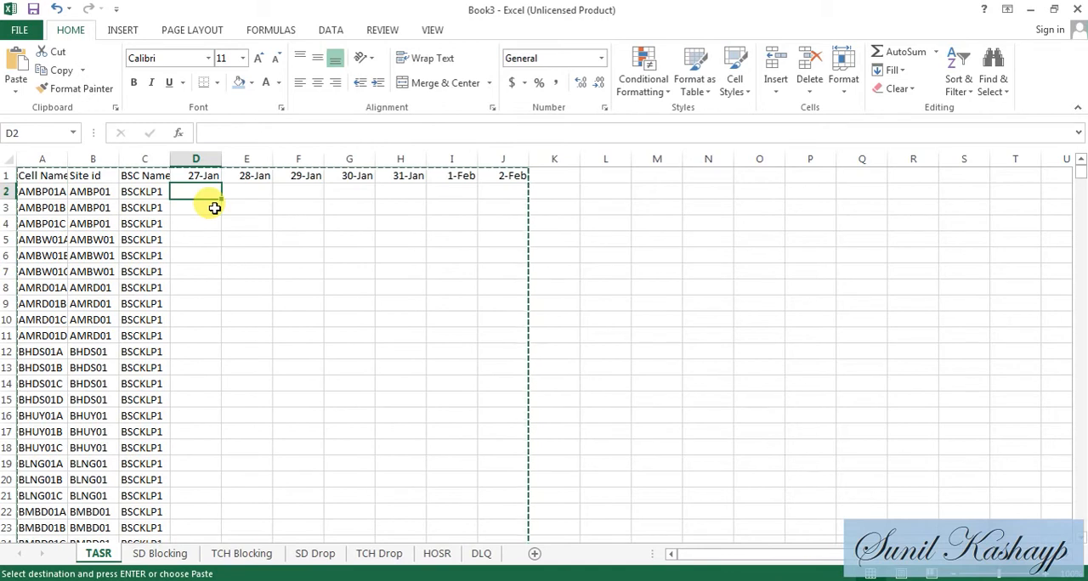
pyautogui.moveTo(599, 576)
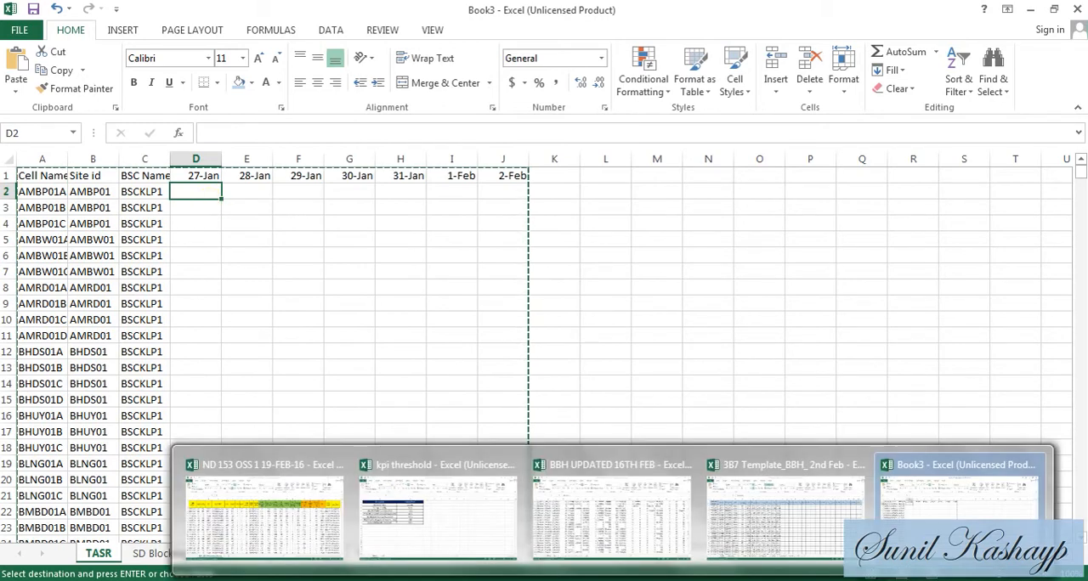
pyautogui.click(595, 513)
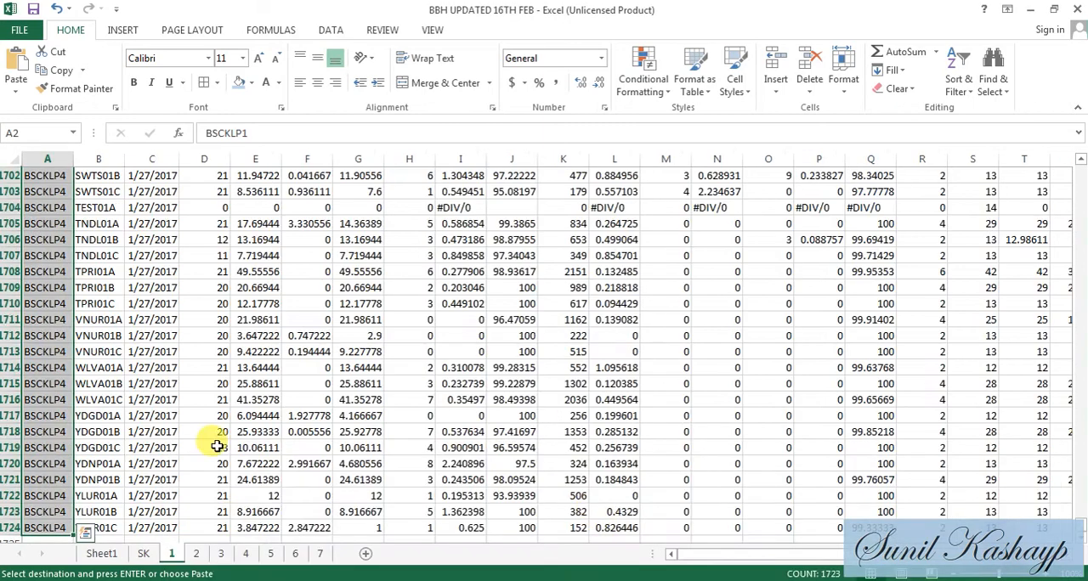
pyautogui.click(177, 399)
pyautogui.click(194, 387)
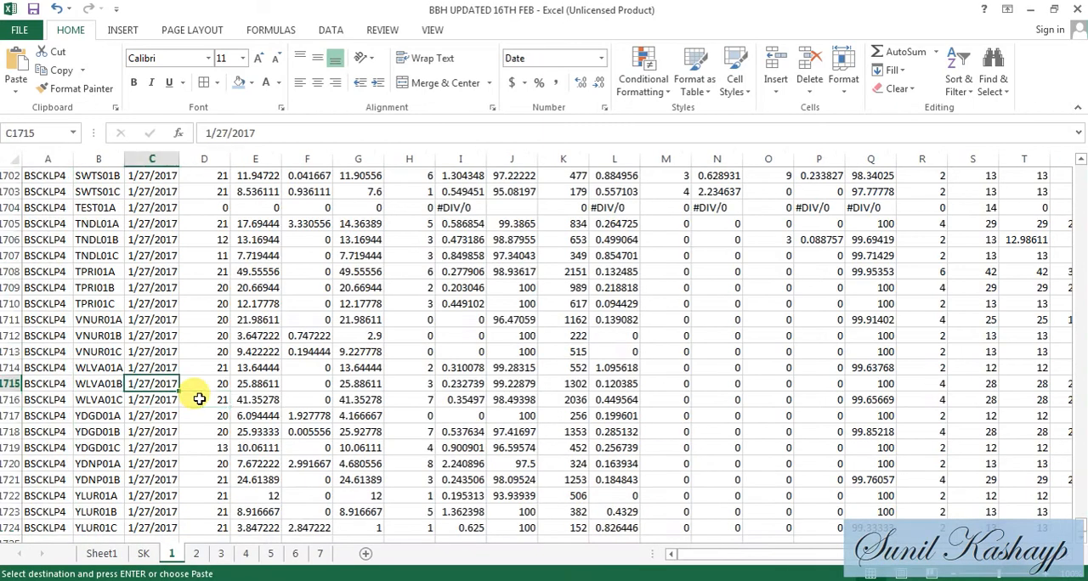
pyautogui.moveTo(1081, 524); pyautogui.dragTo(1076, 149)
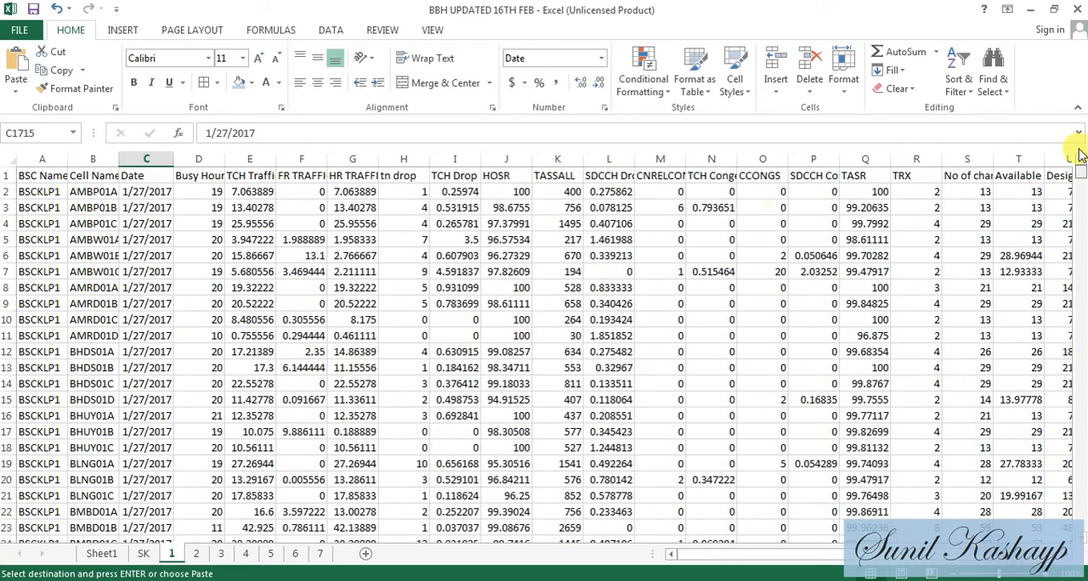
pyautogui.scroll(-6, 753, 243)
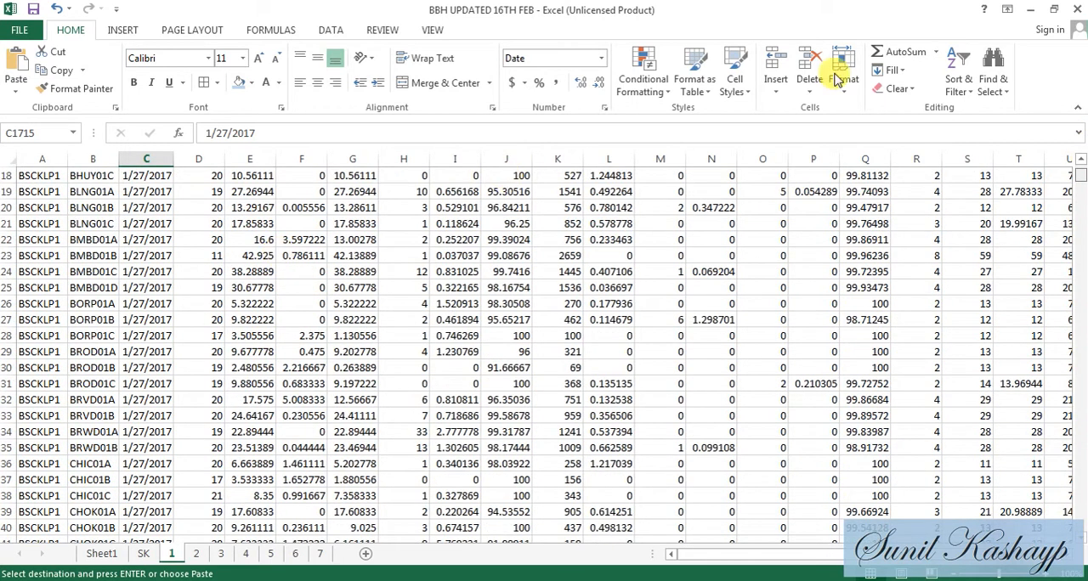
pyautogui.scroll(6, 1076, 170)
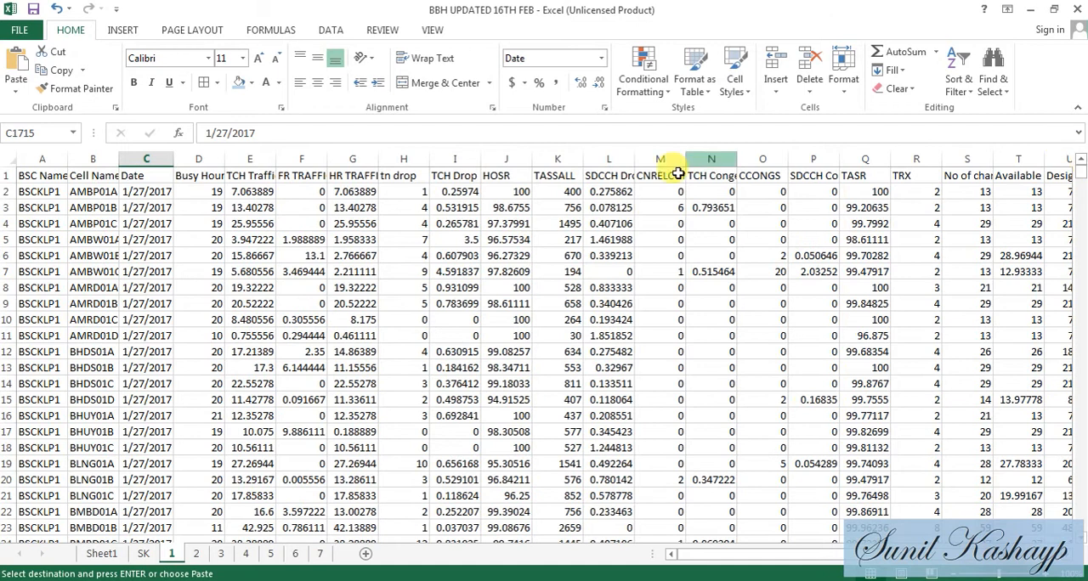
pyautogui.click(85, 209)
pyautogui.hotkey('ctrl', 'c')
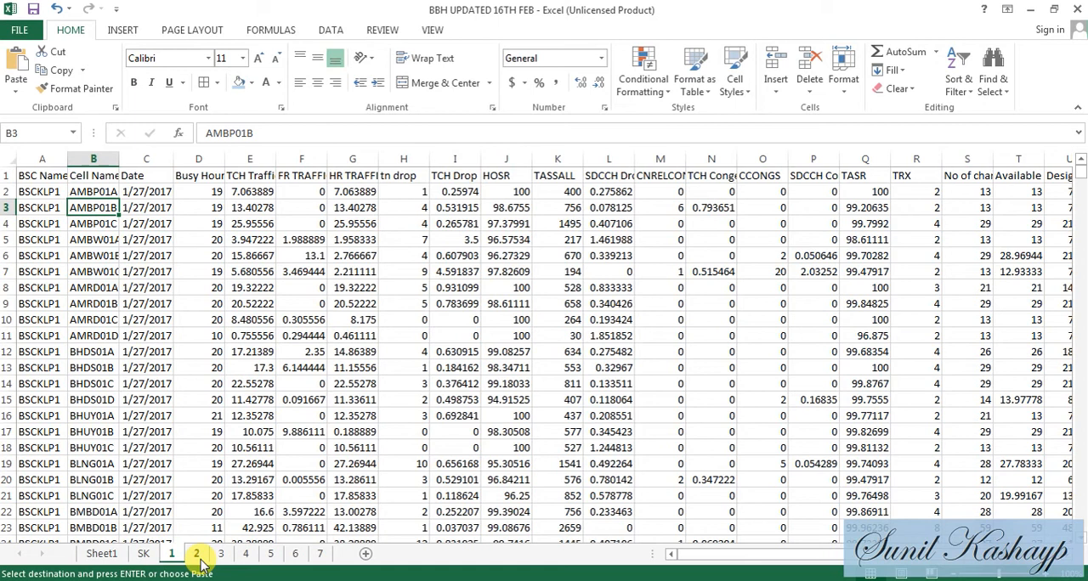
# - Return to Book3 and enter =VLOOKUP(A2,'[BBH UPDATED 16TH FEB.xlsx]1'!$B:$Q,16,0) in cell D2 of the TASR sheet
pyautogui.hotkey('alt', 'Tab')
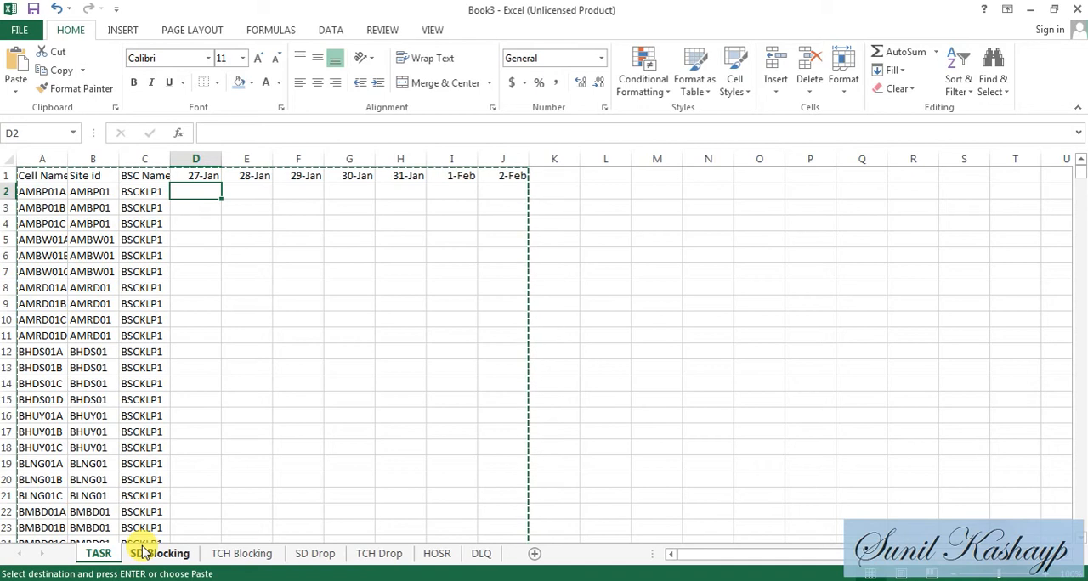
pyautogui.write('=')
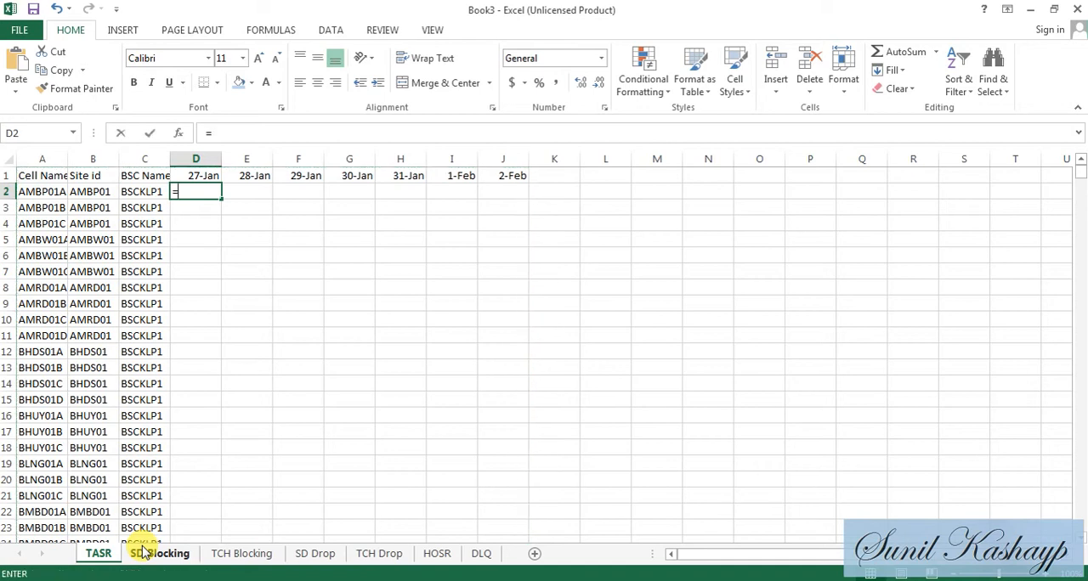
pyautogui.write('VLOOKUP')
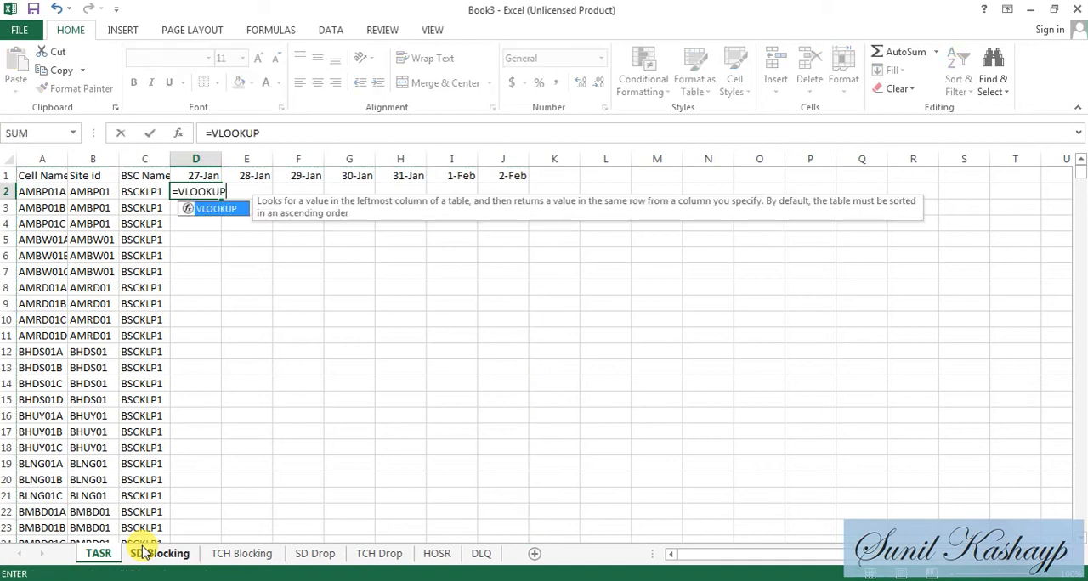
pyautogui.write('(A2,')
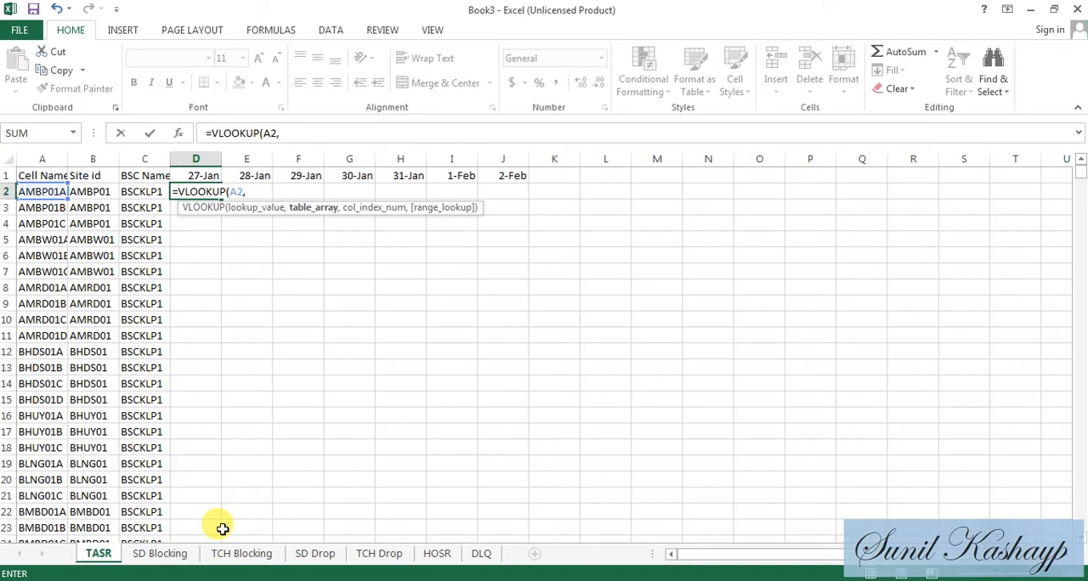
pyautogui.hotkey('ctrl', 'Tab')
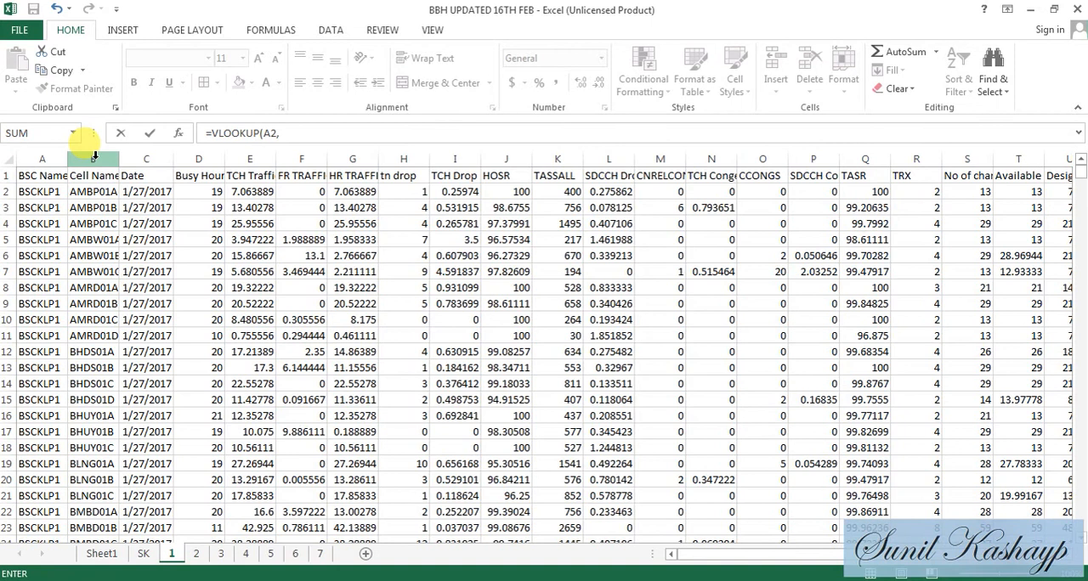
pyautogui.click(94, 159)
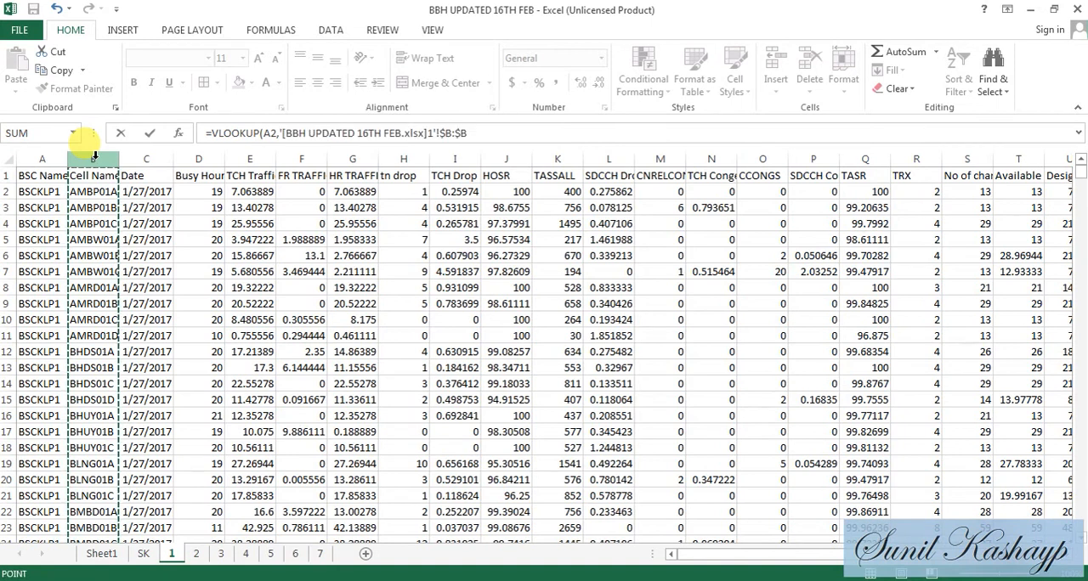
pyautogui.moveTo(94, 159); pyautogui.dragTo(884, 189)
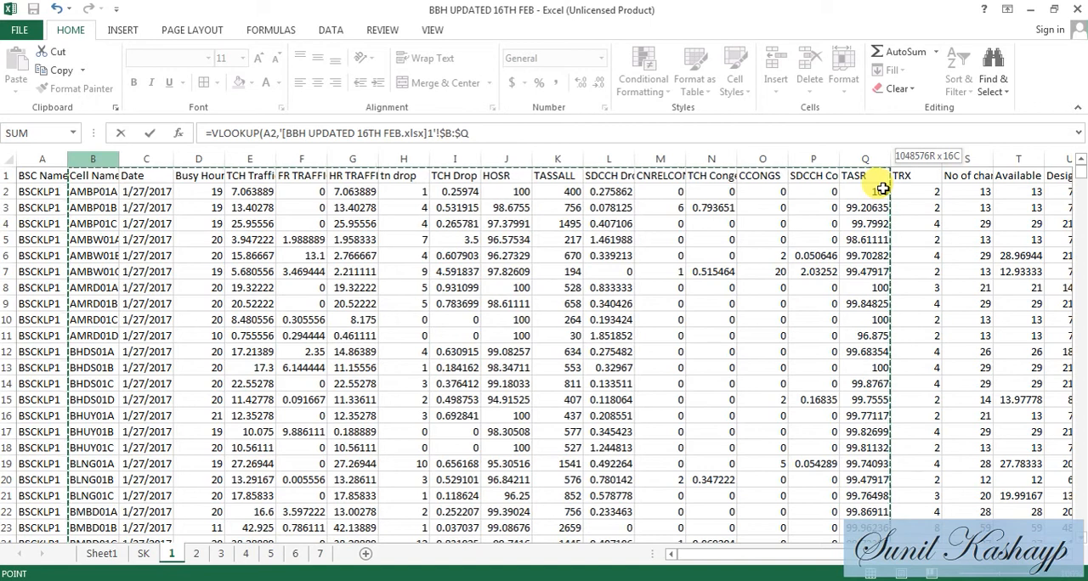
pyautogui.moveTo(884, 189); pyautogui.dragTo(851, 186)
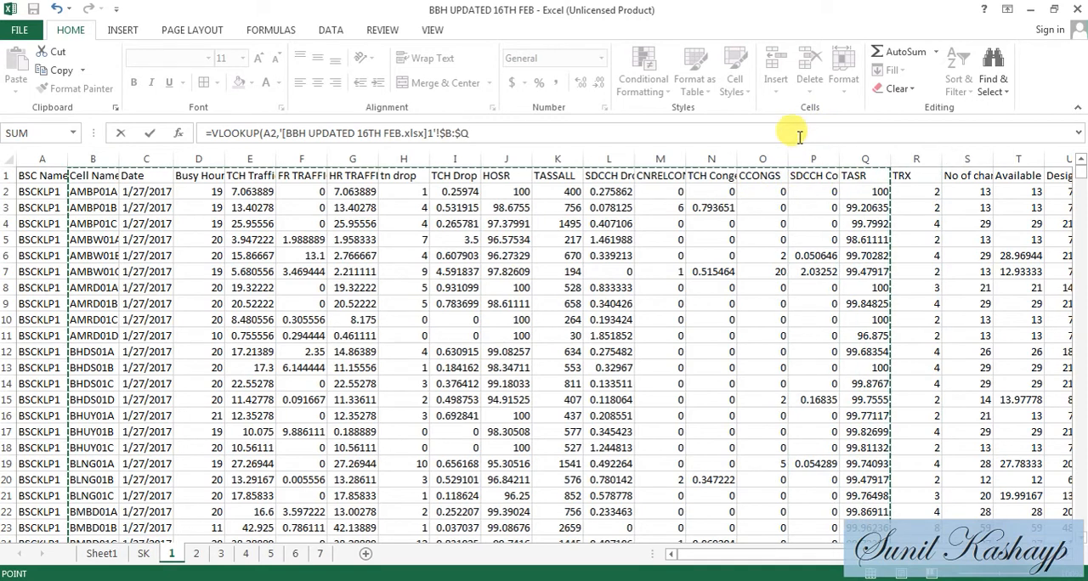
pyautogui.click(799, 134)
pyautogui.write(',16,0)')
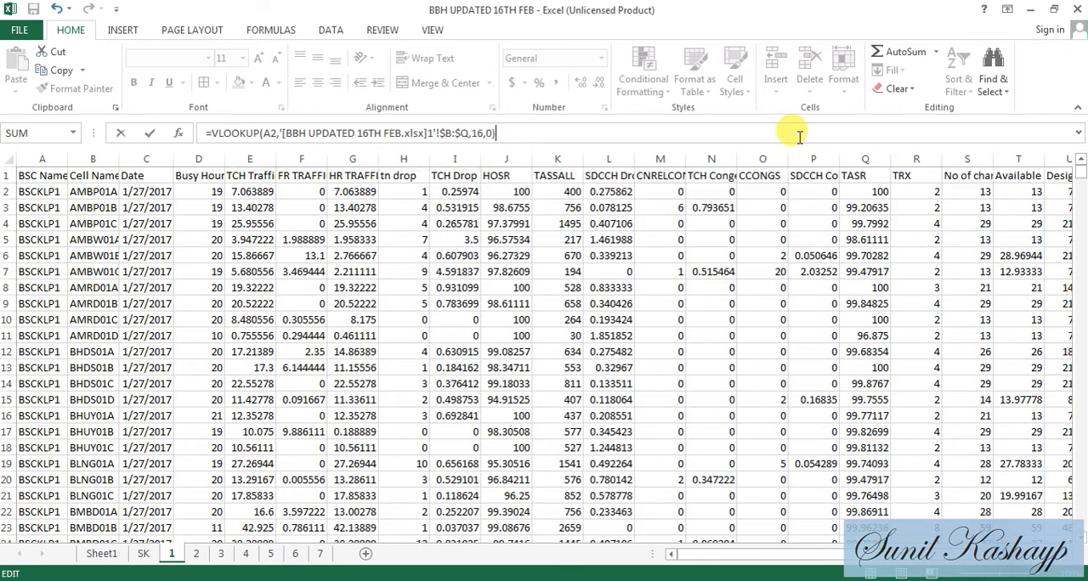
pyautogui.press('Return')
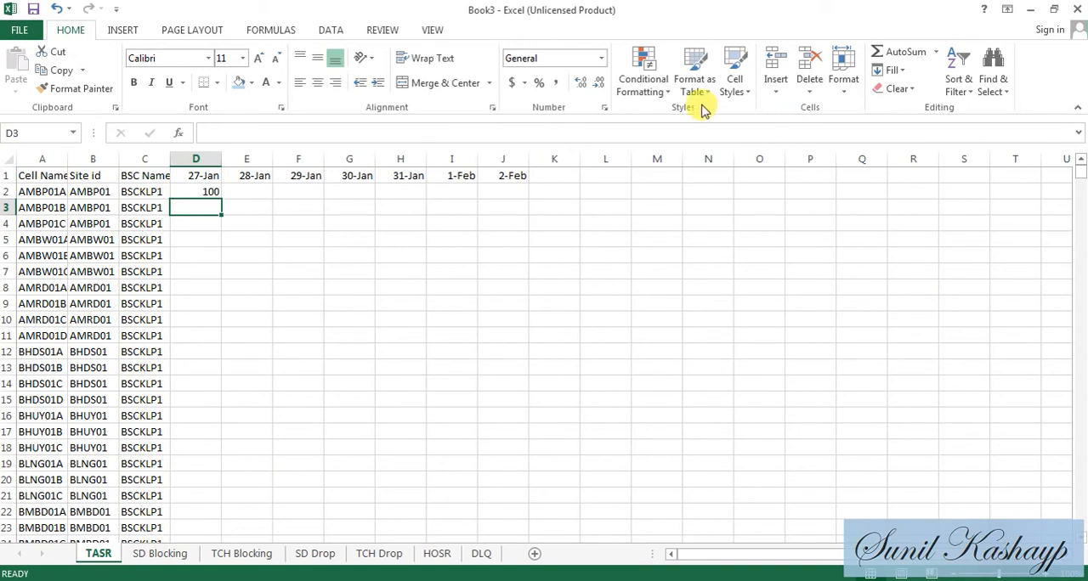
# - Fill the VLOOKUP formula from D2 down the whole 27-Jan column of the TASR sheet
pyautogui.click(186, 191)
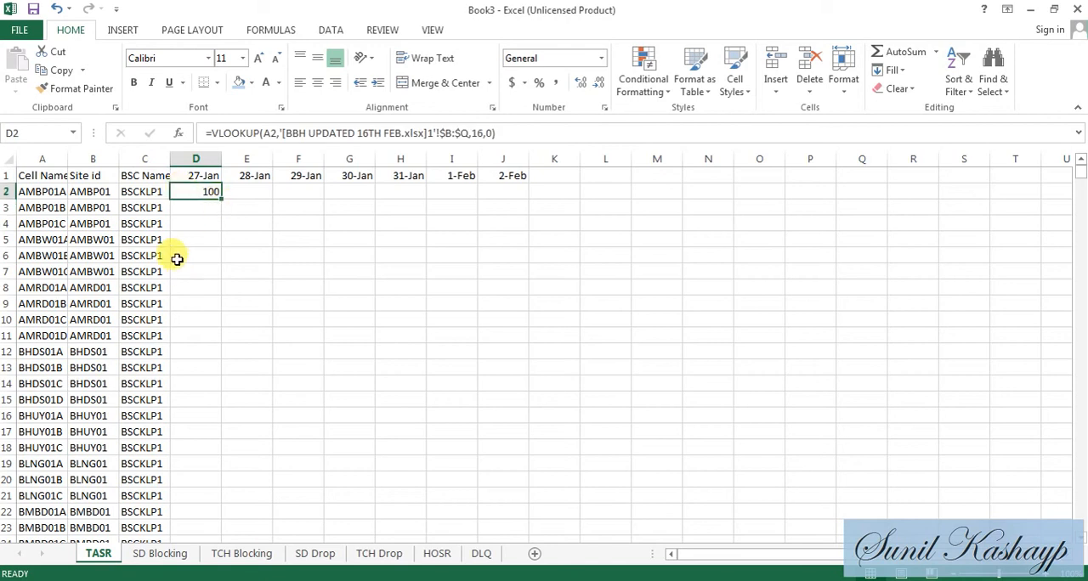
pyautogui.doubleClick(221, 201)
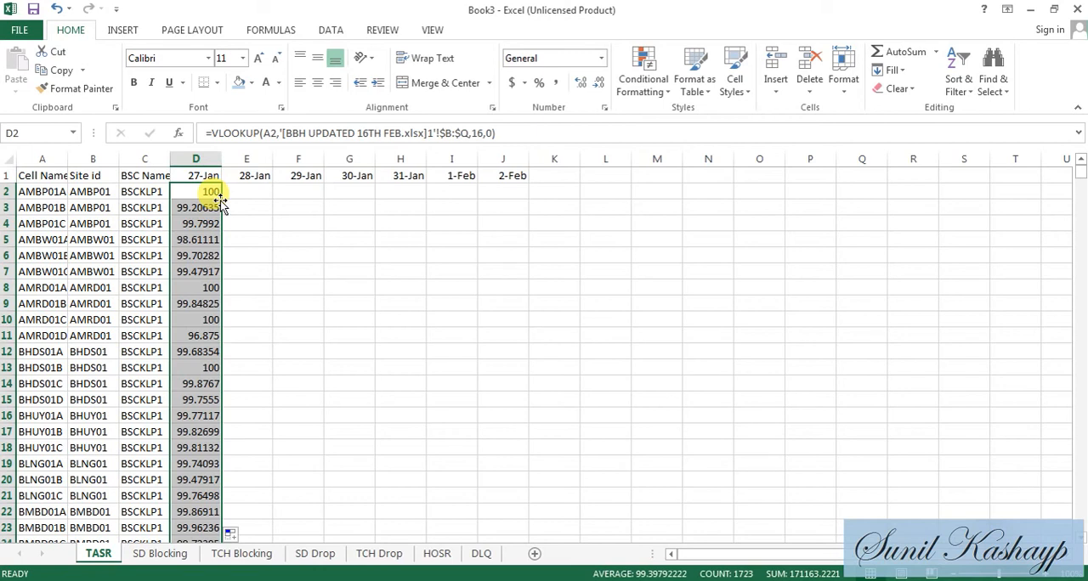
pyautogui.press('Up')
pyautogui.press('Down')
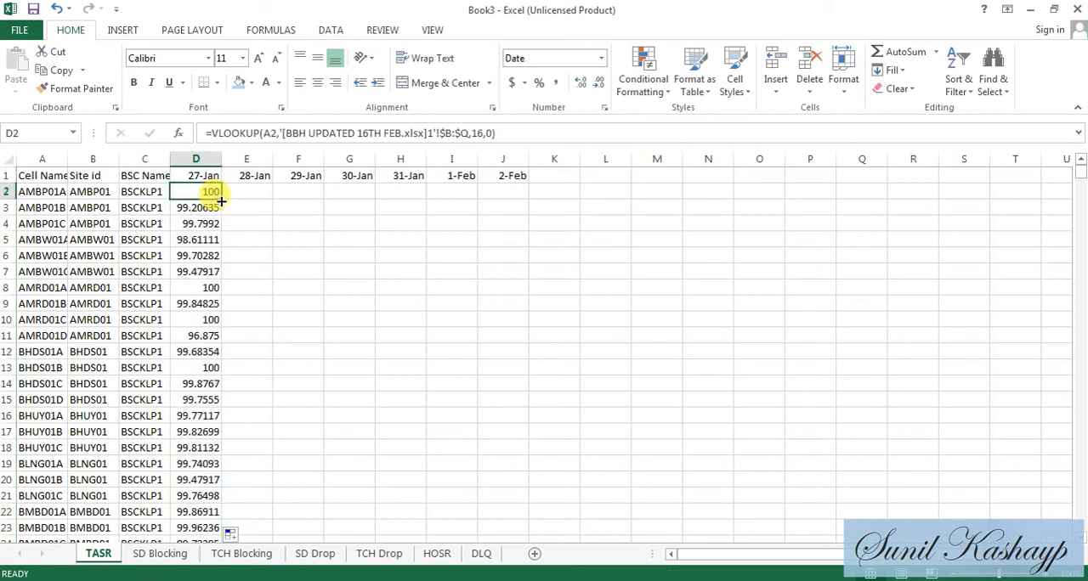
# - Convert the lookup formulas in D2:D1724 of the TASR sheet to plain values
pyautogui.hotkey('ctrl', 'shift', 'Down')
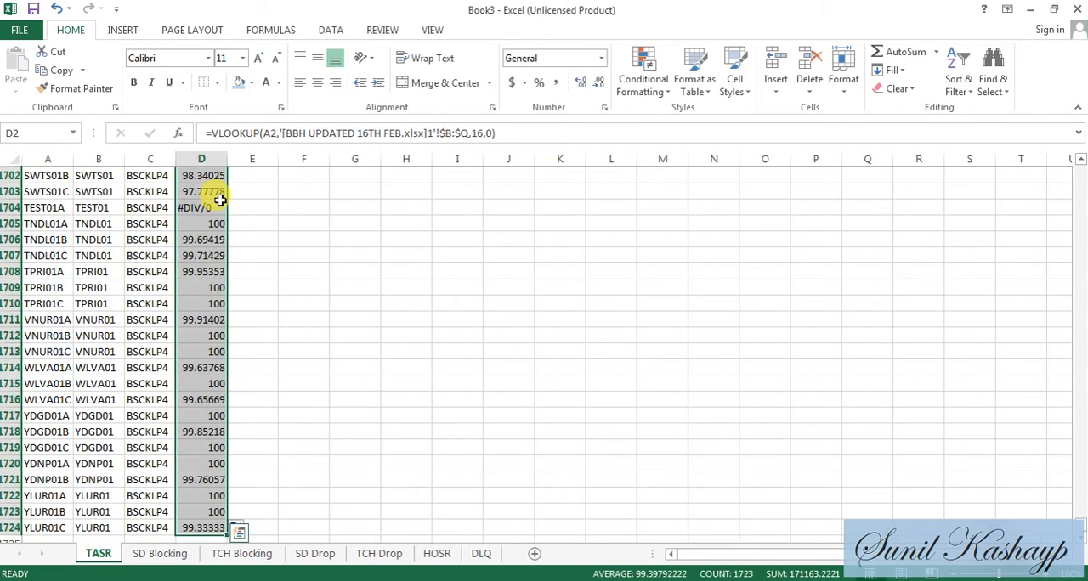
pyautogui.hotkey('ctrl', 'c')
pyautogui.hotkey('ctrl', 'Up')
pyautogui.press('Down')
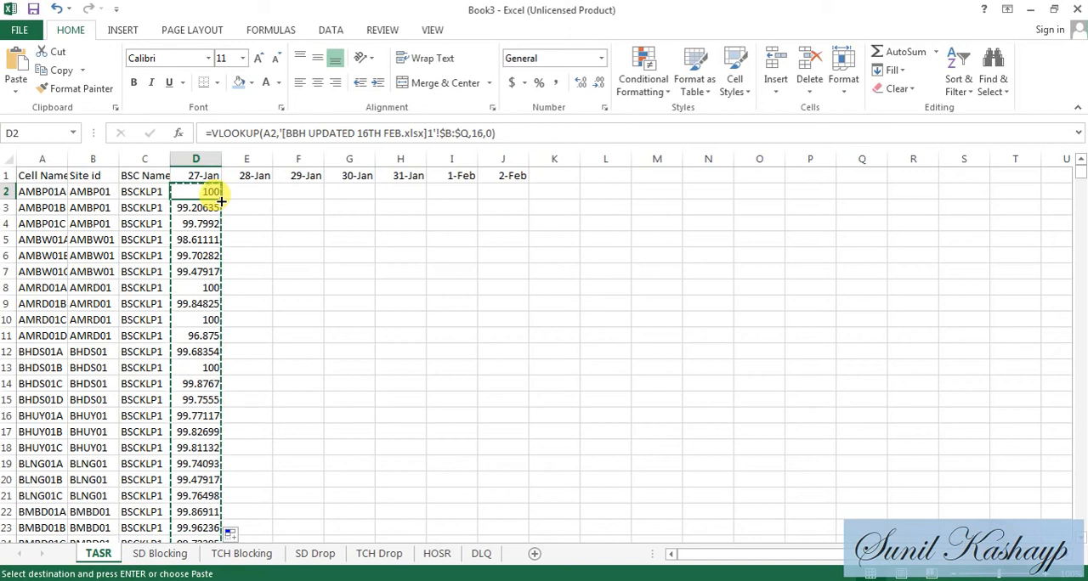
pyautogui.hotkey('alt', 'e')
pyautogui.press('s')
pyautogui.press('v')
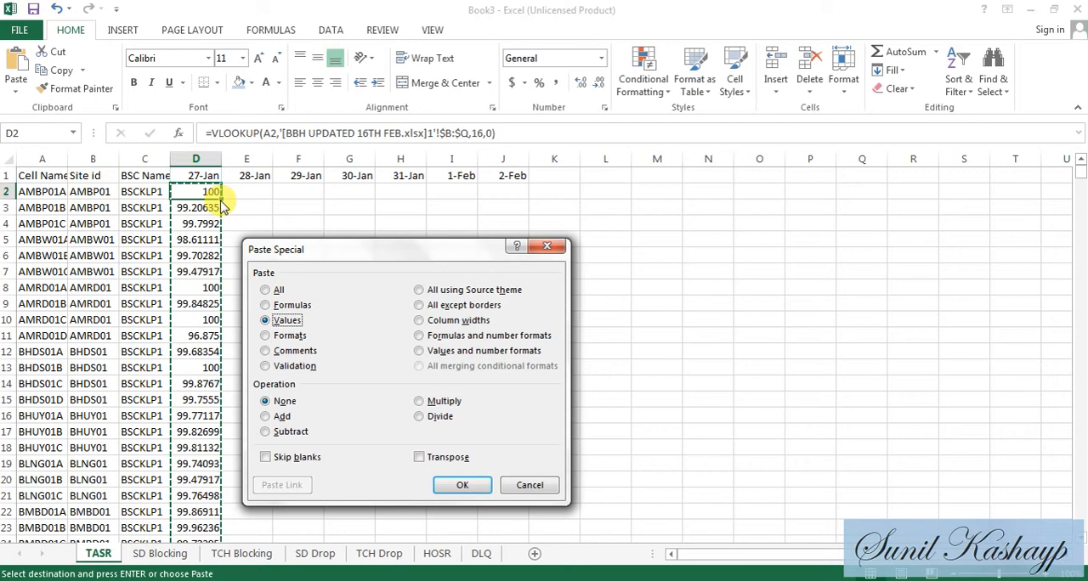
pyautogui.press('Return')
# - Check the contents of the first cells in the 27-Jan column on the TASR sheet for plain values instead of formulas
pyautogui.press('Up')
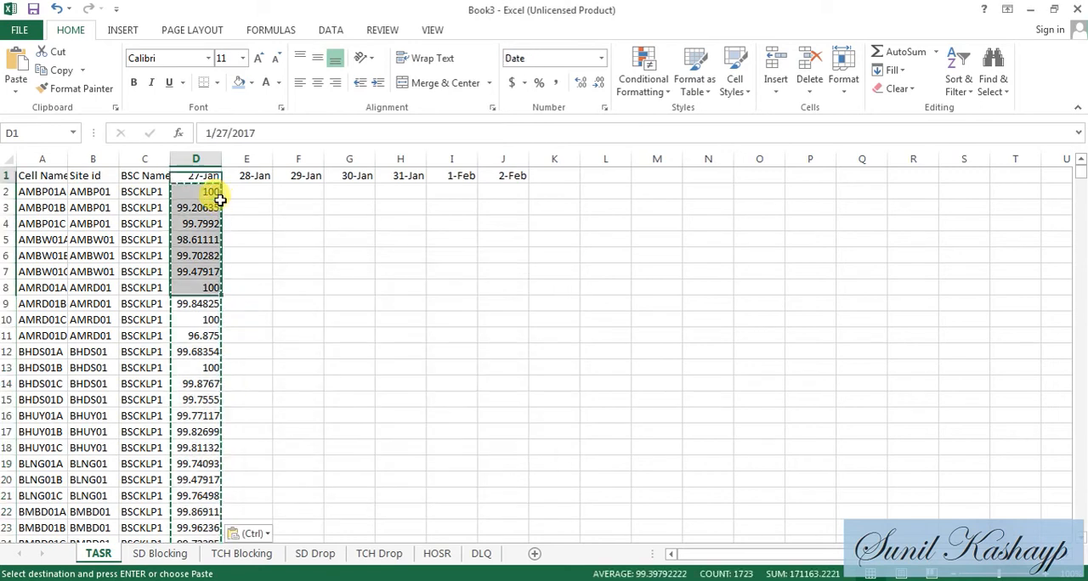
pyautogui.press('Down')
pyautogui.press('Down')
pyautogui.press('Down')
pyautogui.press('Down')
pyautogui.press('Down')
pyautogui.press('Down')
pyautogui.press('Down')
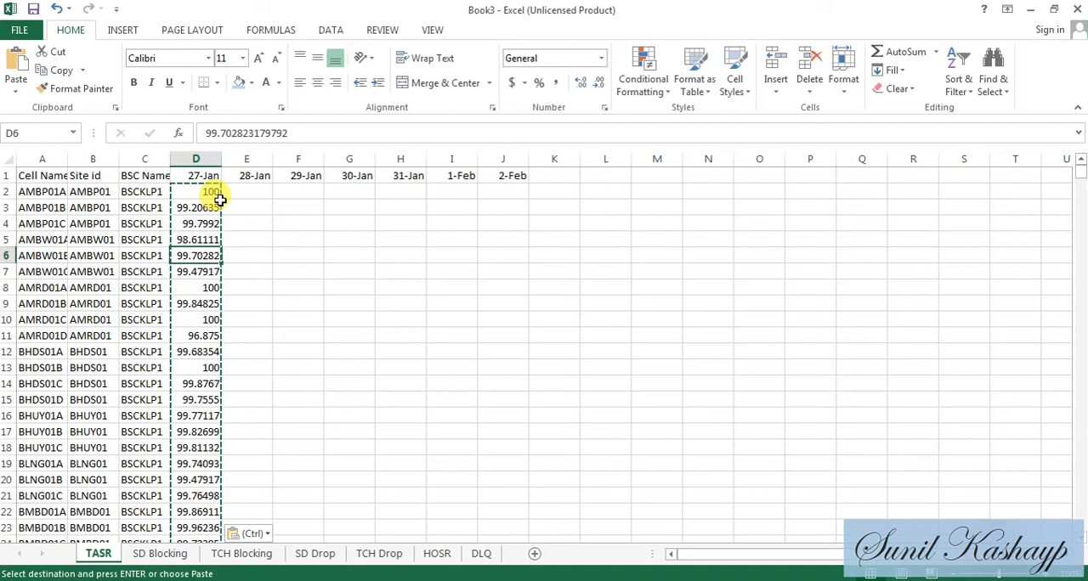
pyautogui.press('Up')
pyautogui.press('Up')
pyautogui.press('Up')
pyautogui.press('Up')
pyautogui.press('Up')
pyautogui.press('Up')
pyautogui.press('Up')
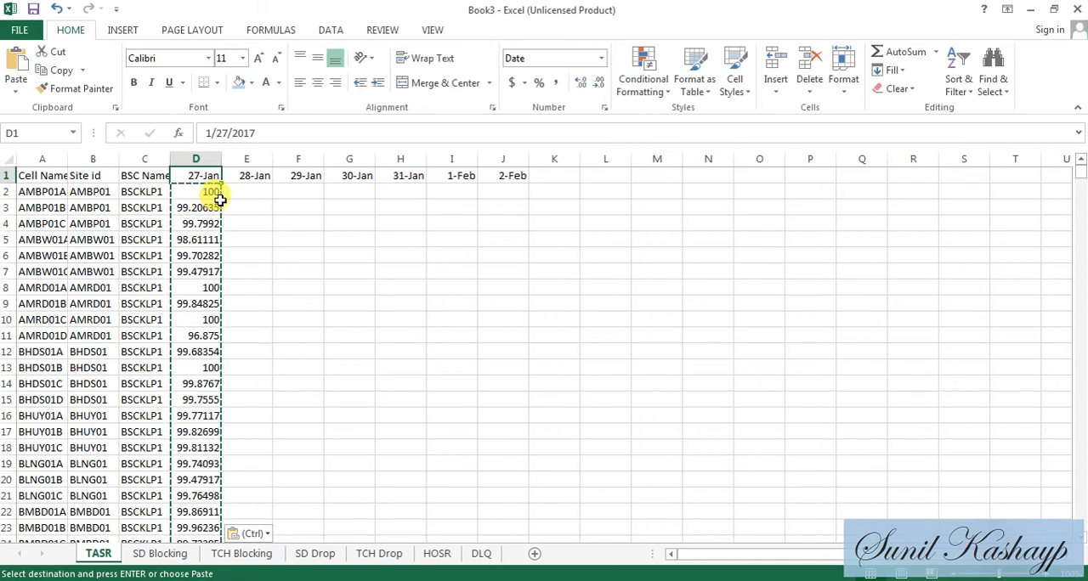
# - Start a VLOOKUP formula in D2 of the SD Blocking sheet with lookup value A2, and switch to the BBH UPDATED 16TH FEB workbook
pyautogui.click(153, 552)
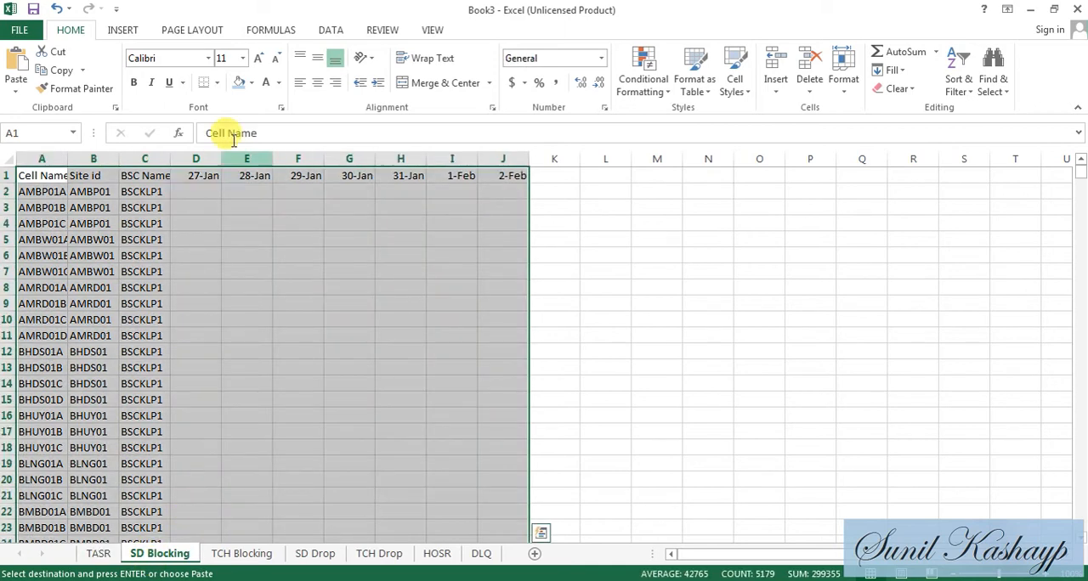
pyautogui.click(207, 189)
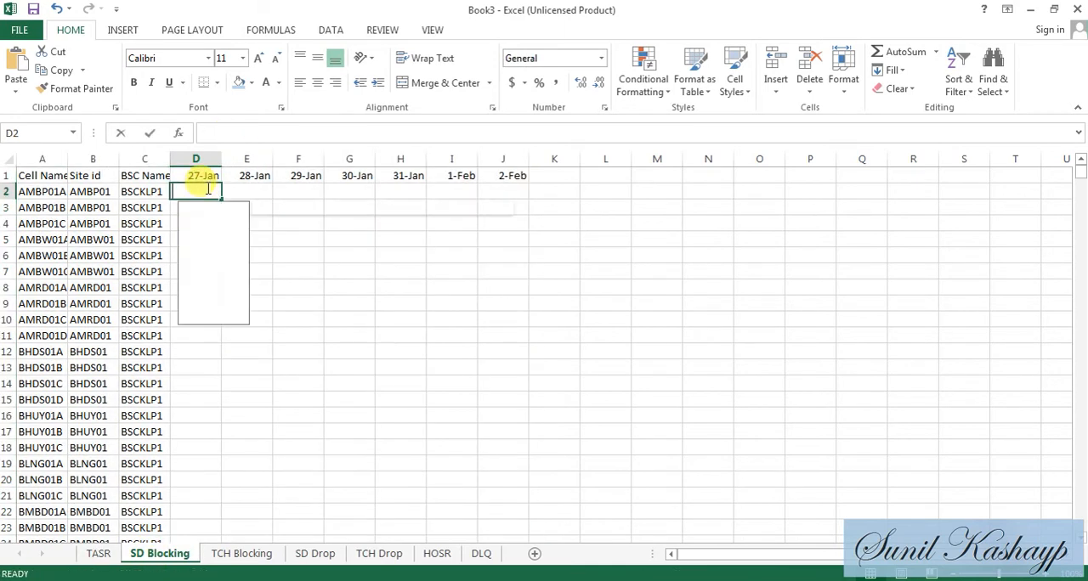
pyautogui.write('=VLOOKUP(A2,')
pyautogui.hotkey('ctrl', 'Tab')
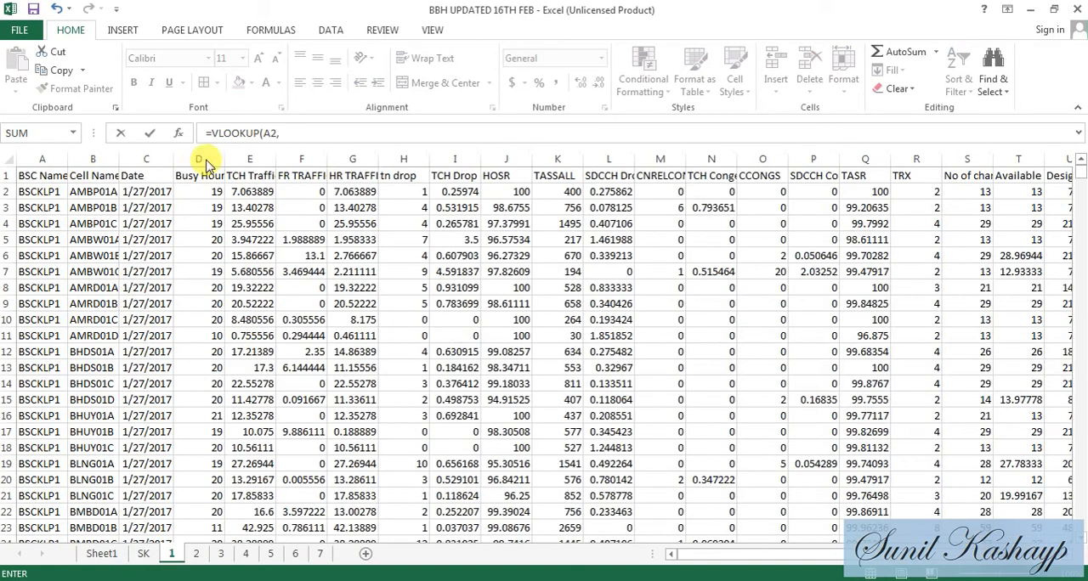
pyautogui.moveTo(92, 159)
pyautogui.mouseDown()
pyautogui.moveTo(200, 175)
pyautogui.moveTo(109, 159)
pyautogui.mouseUp()
pyautogui.click(490, 209)
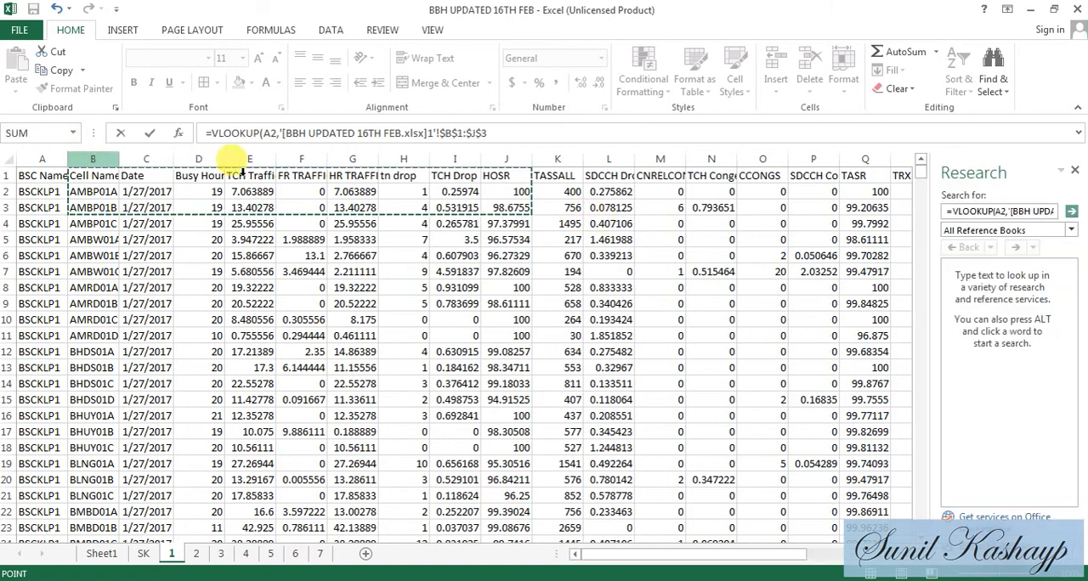
pyautogui.moveTo(1074, 169); pyautogui.dragTo(606, 554)
pyautogui.click(606, 554)
pyautogui.click(605, 554)
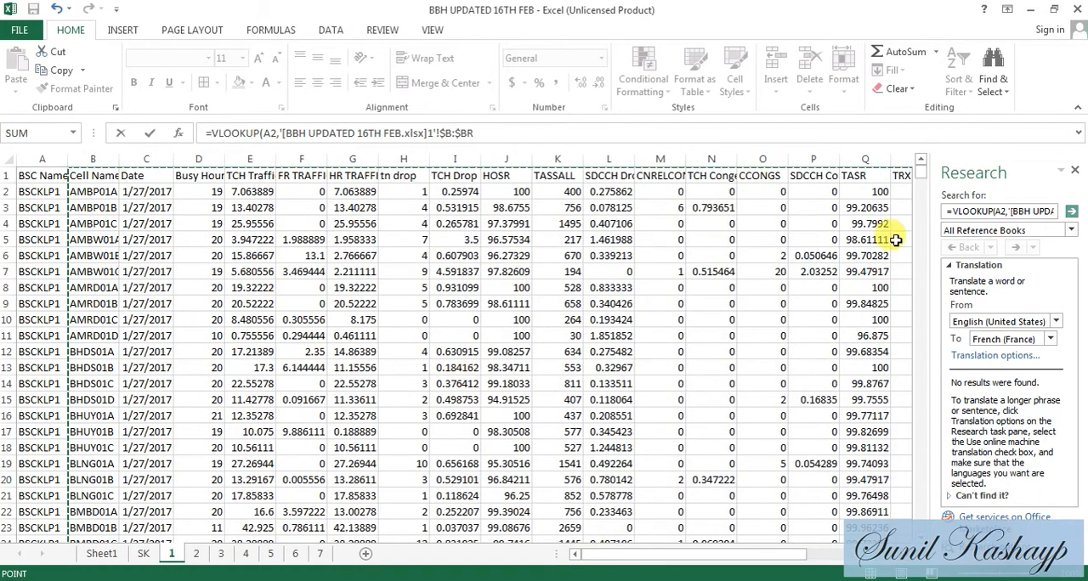
pyautogui.click(1073, 172)
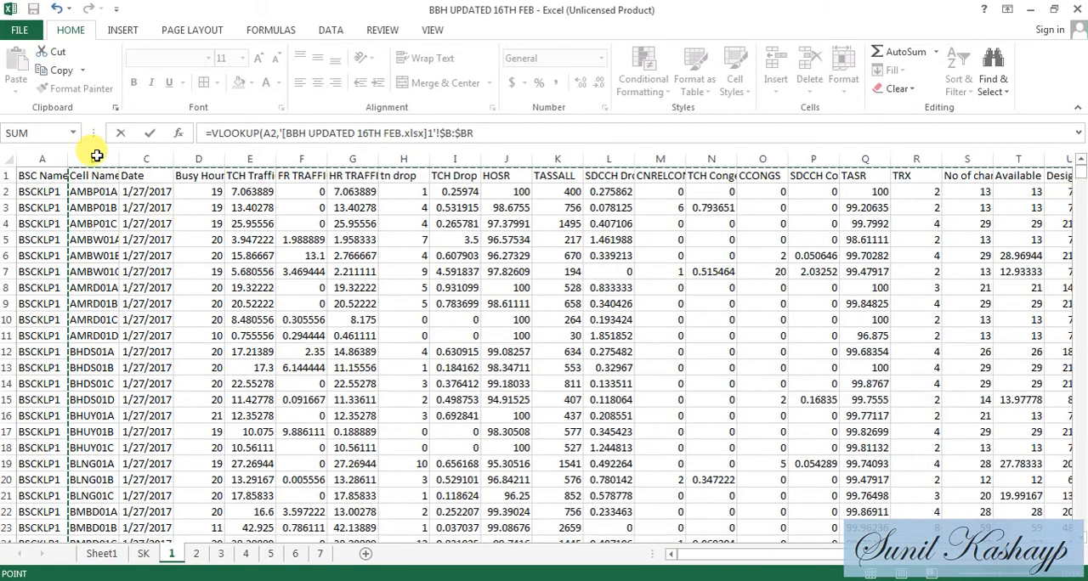
pyautogui.click(94, 204)
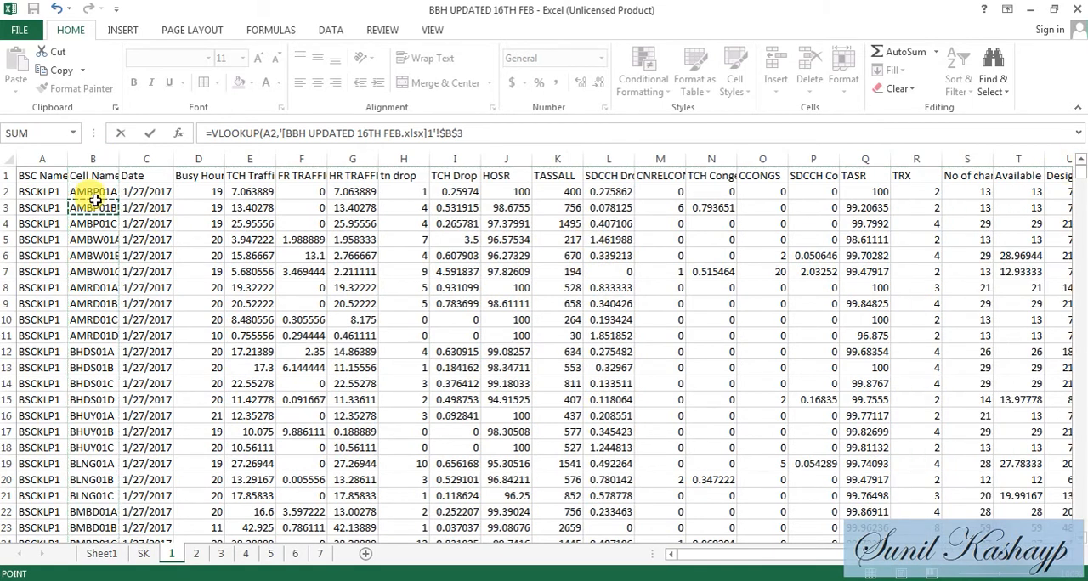
# - Set the lookup's table array to columns B through P of sheet 1 in the BBH workbook and return to Book3
pyautogui.keyDown('alt'); pyautogui.click(95, 158); pyautogui.keyUp('alt')
pyautogui.moveTo(114, 156); pyautogui.dragTo(432, 193)
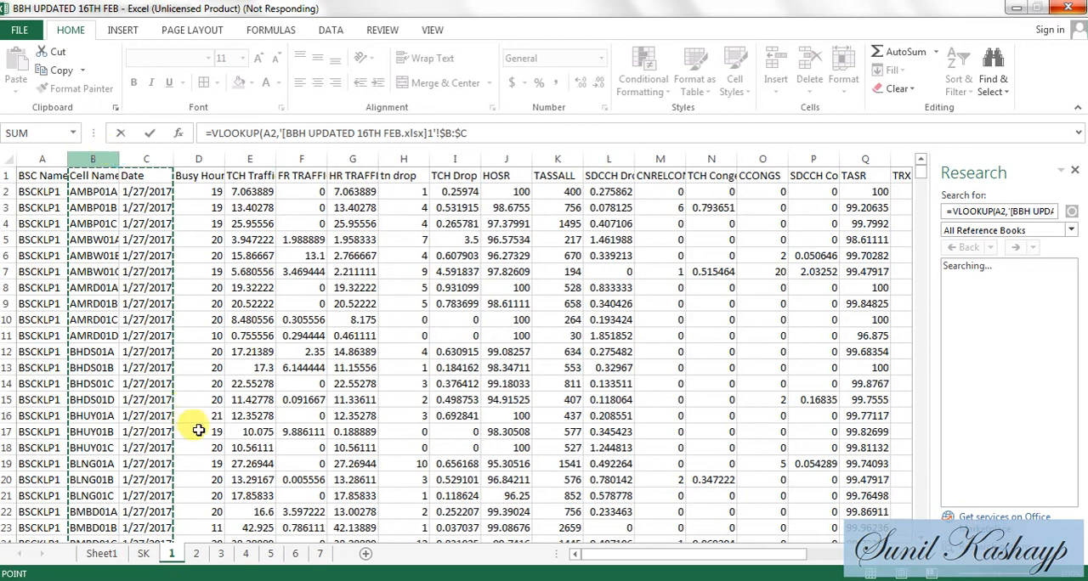
pyautogui.moveTo(198, 431); pyautogui.dragTo(829, 207)
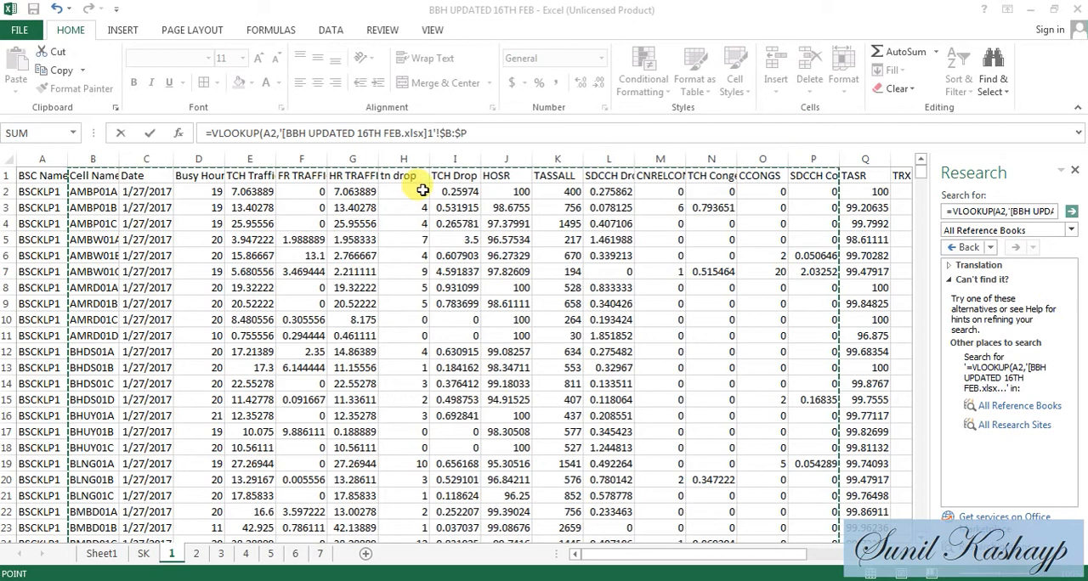
pyautogui.moveTo(114, 158); pyautogui.dragTo(796, 140)
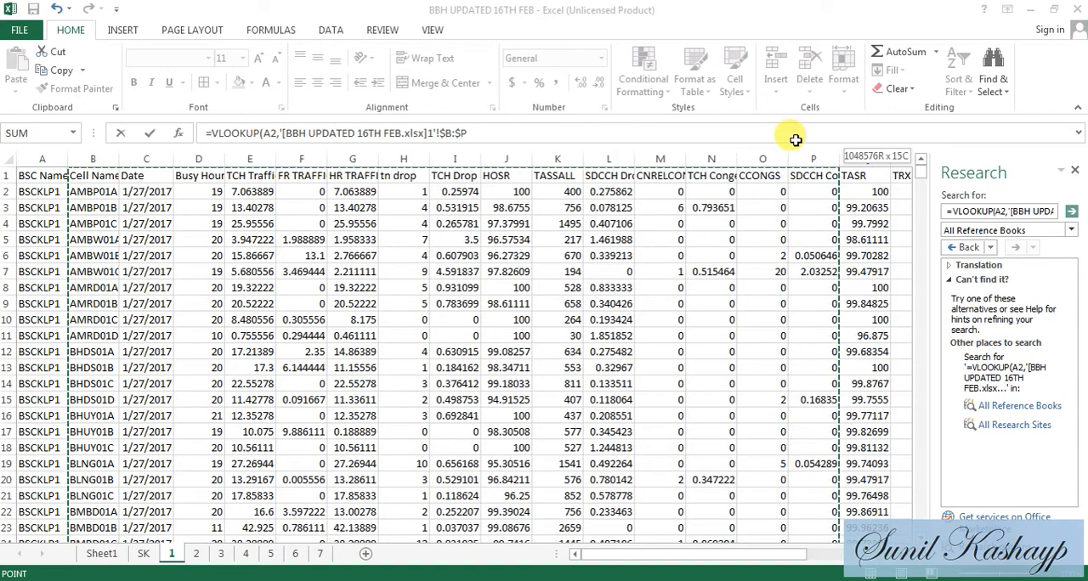
pyautogui.moveTo(796, 140); pyautogui.dragTo(799, 132)
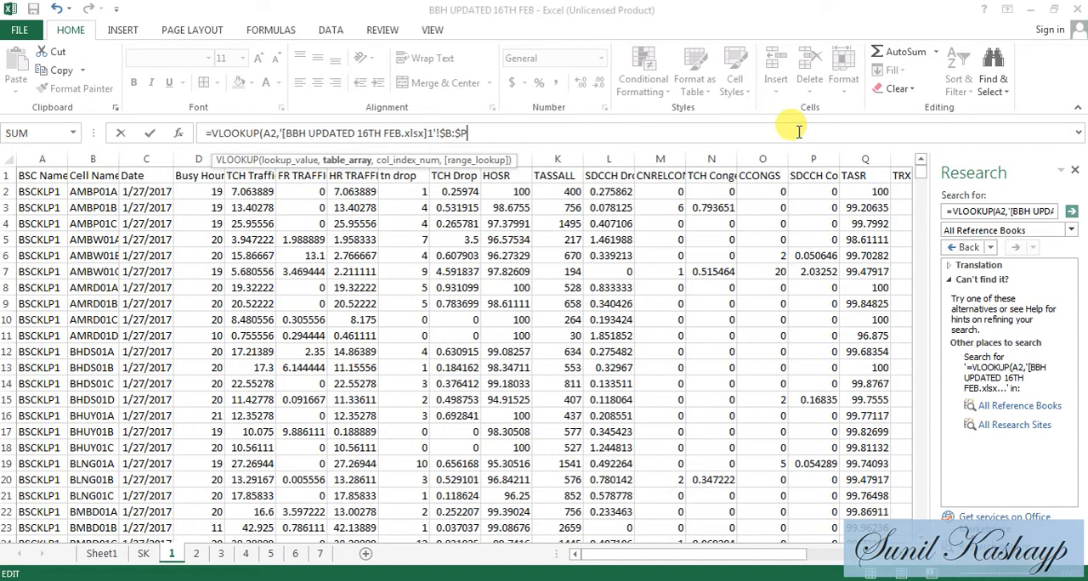
pyautogui.hotkey('shift', 'Left')
pyautogui.hotkey('shift', 'Left')
pyautogui.click(799, 132)
pyautogui.hotkey('ctrl', 'Tab')
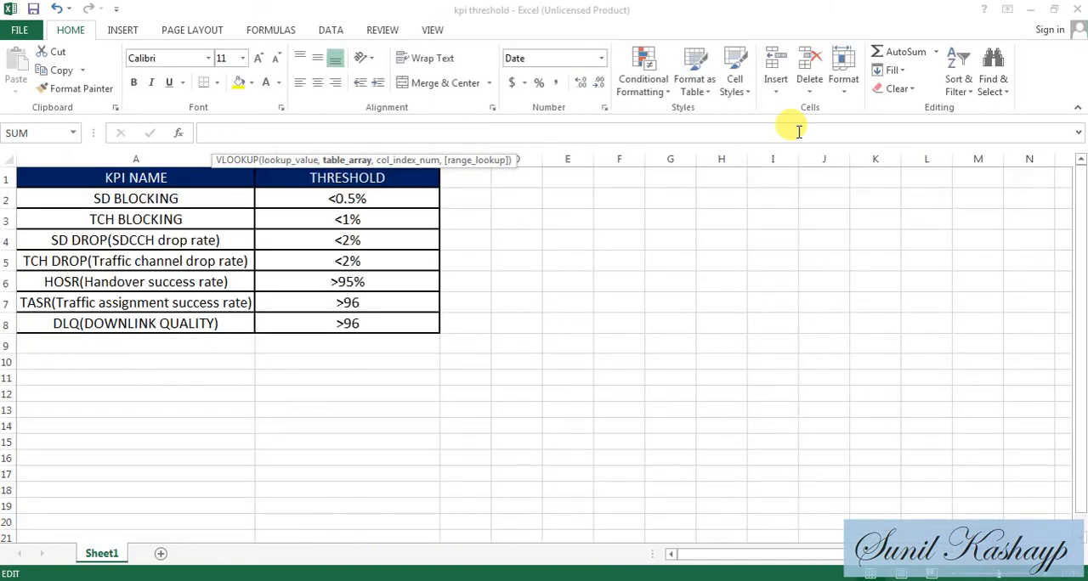
pyautogui.hotkey('ctrl', 'Tab')
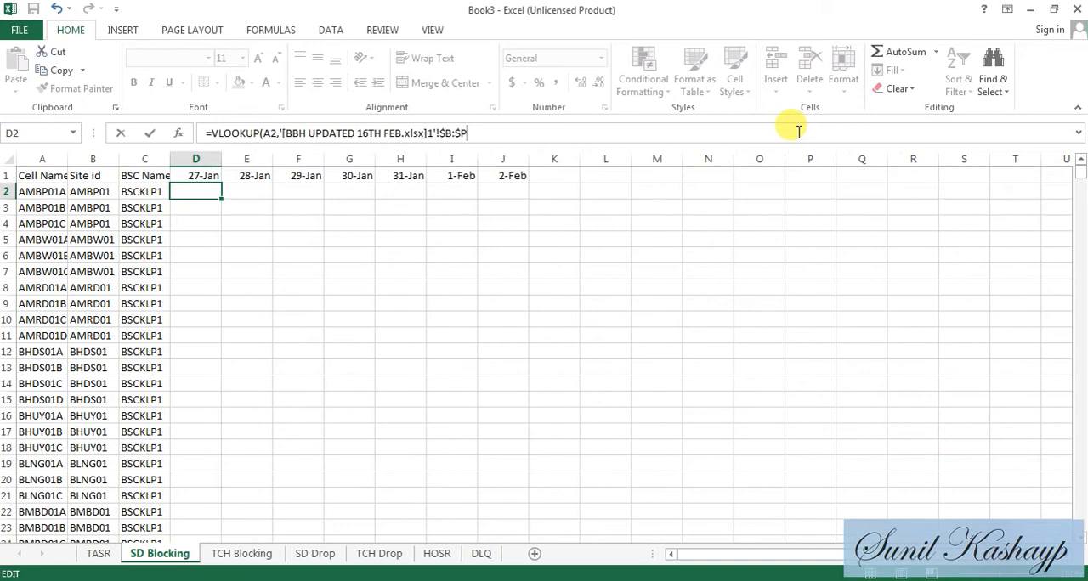
# - Complete the D2 formula on SD Blocking with column index 15 and match type 0, and fill it down the 27-Jan column
pyautogui.write(',15,0)')
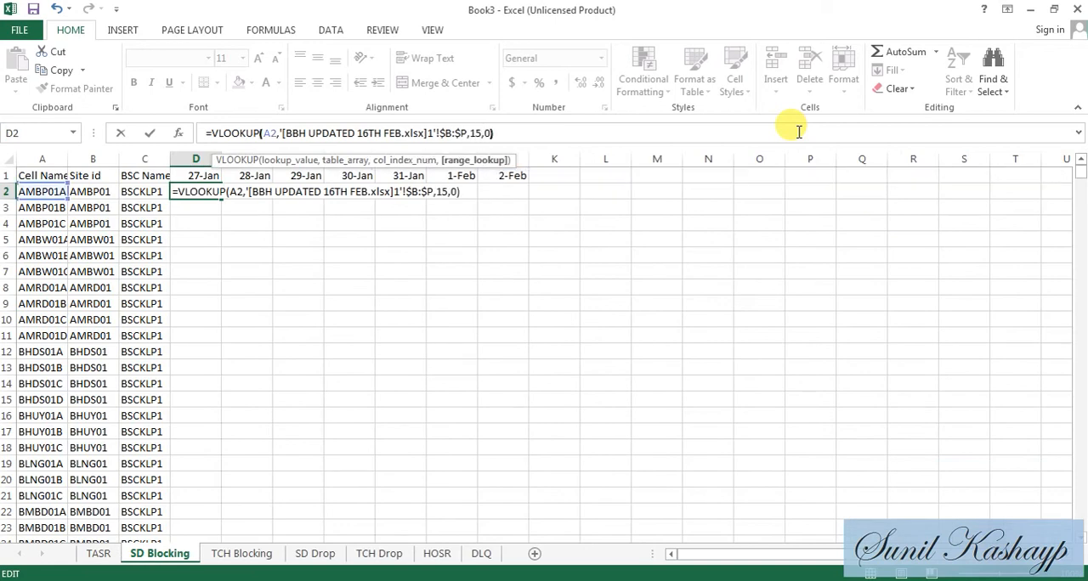
pyautogui.press('Return')
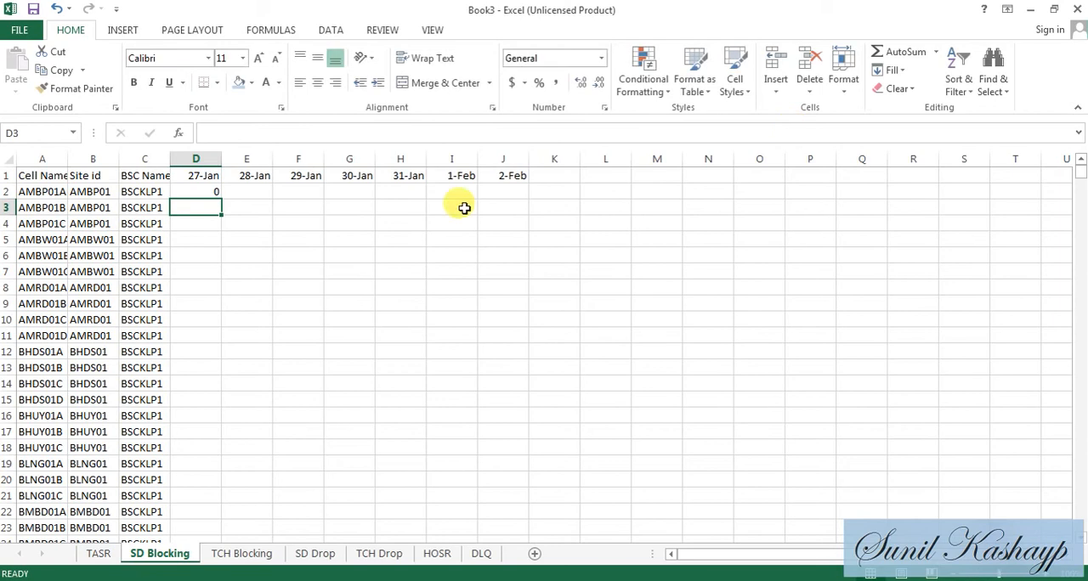
pyautogui.click(211, 193)
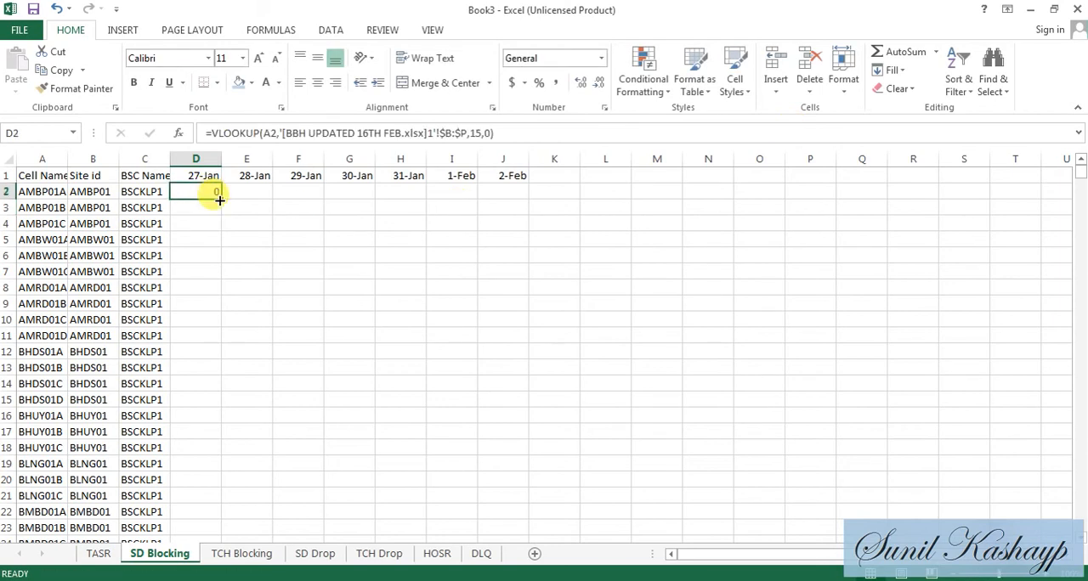
pyautogui.doubleClick(219, 200)
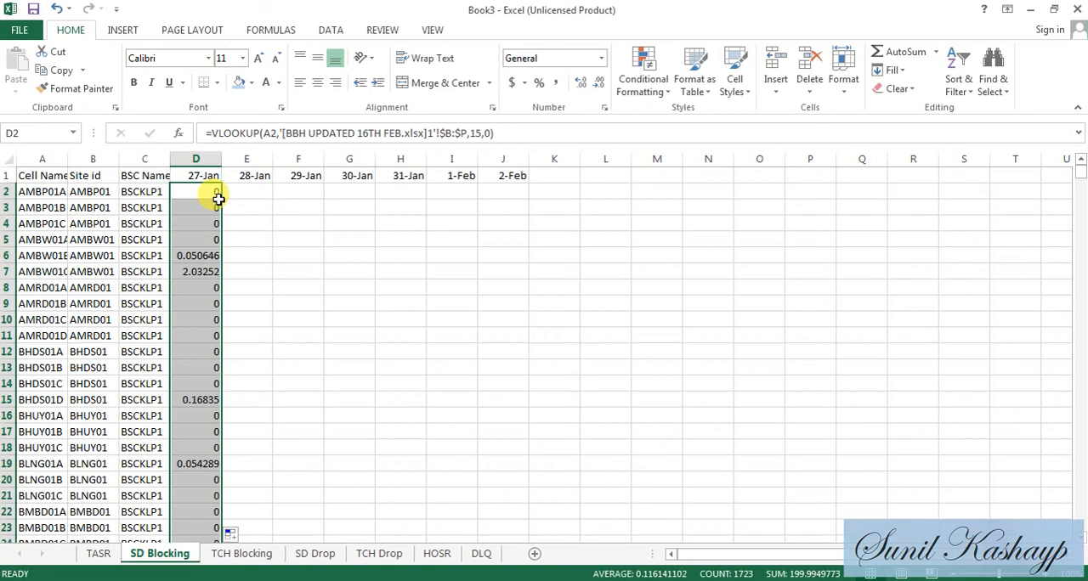
# - Convert the lookup formulas in D2:D1724 of the SD Blocking sheet to plain values
pyautogui.press('Up')
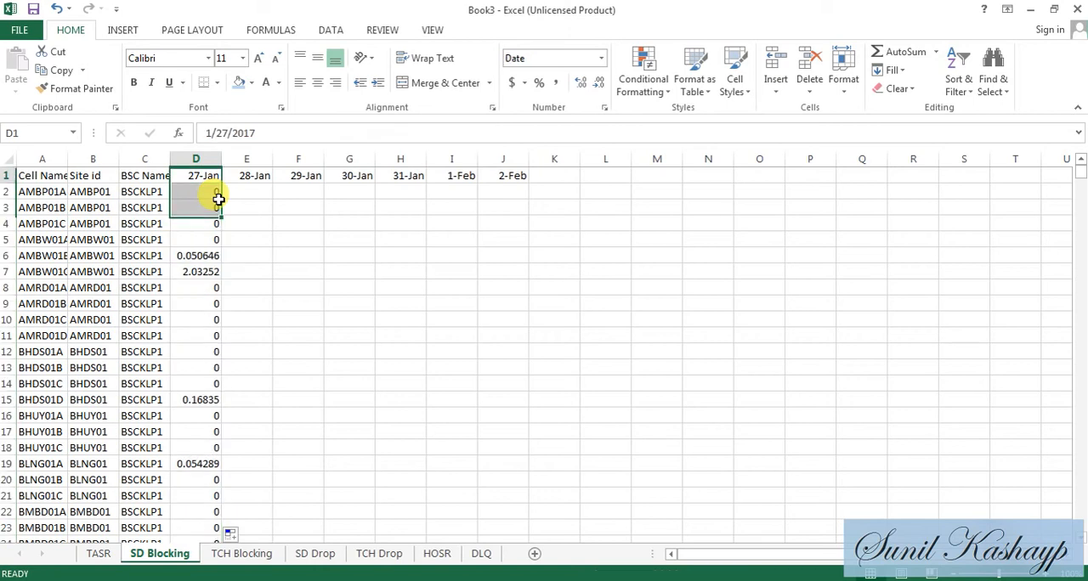
pyautogui.press('Down')
pyautogui.hotkey('ctrl', 'shift', 'Down')
pyautogui.hotkey('ctrl', 'c')
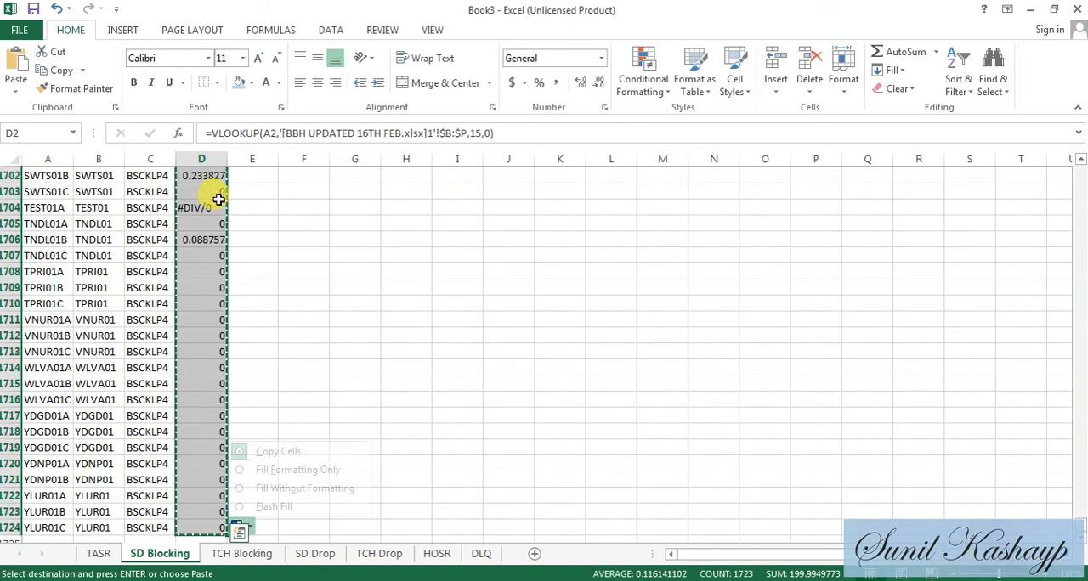
pyautogui.press('Up')
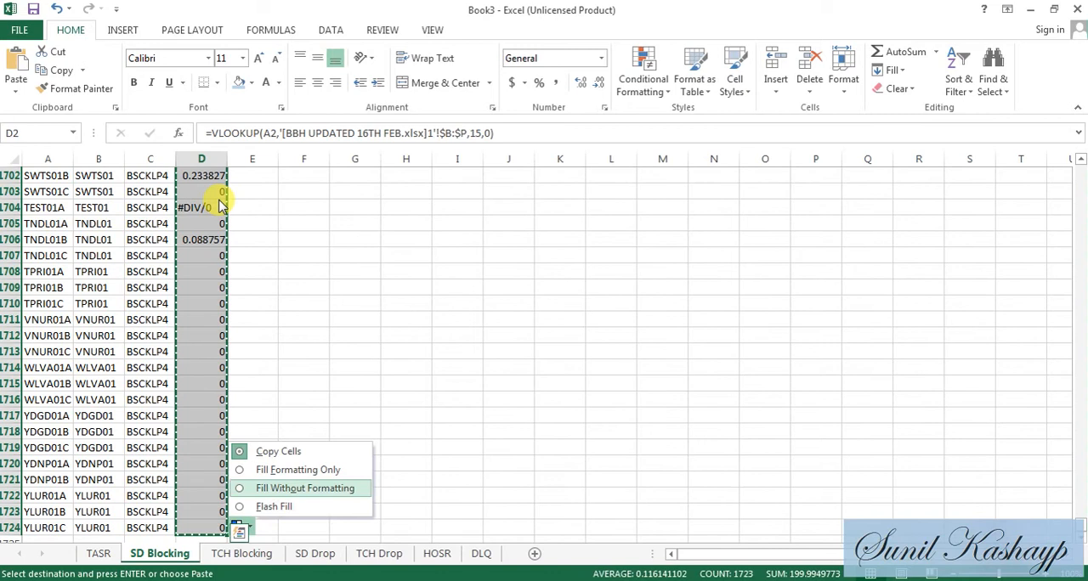
pyautogui.press('Escape')
pyautogui.hotkey('ctrl', 'Up')
pyautogui.press('Down')
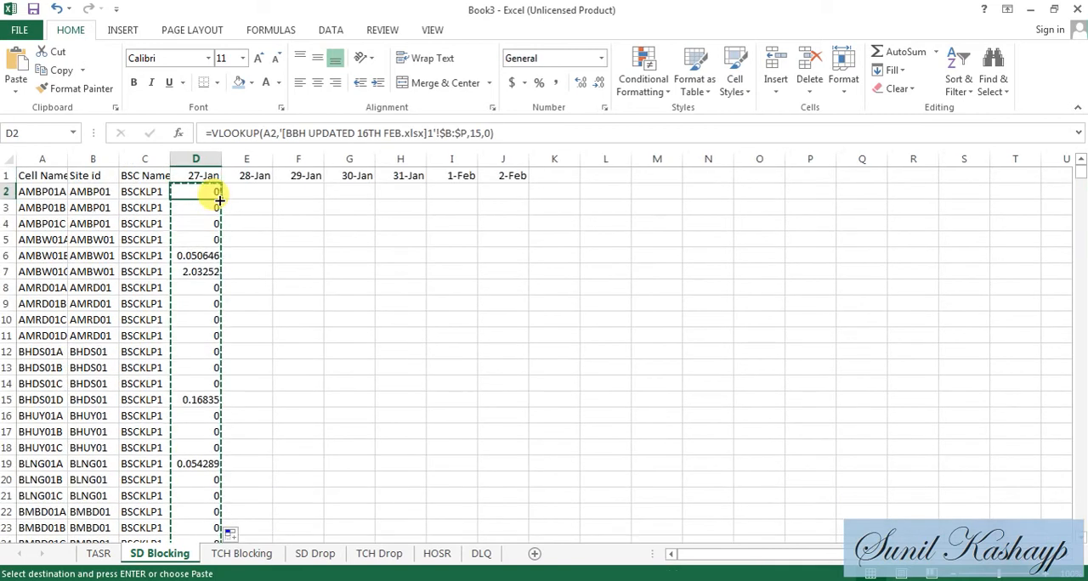
pyautogui.hotkey('ctrl', 'h')
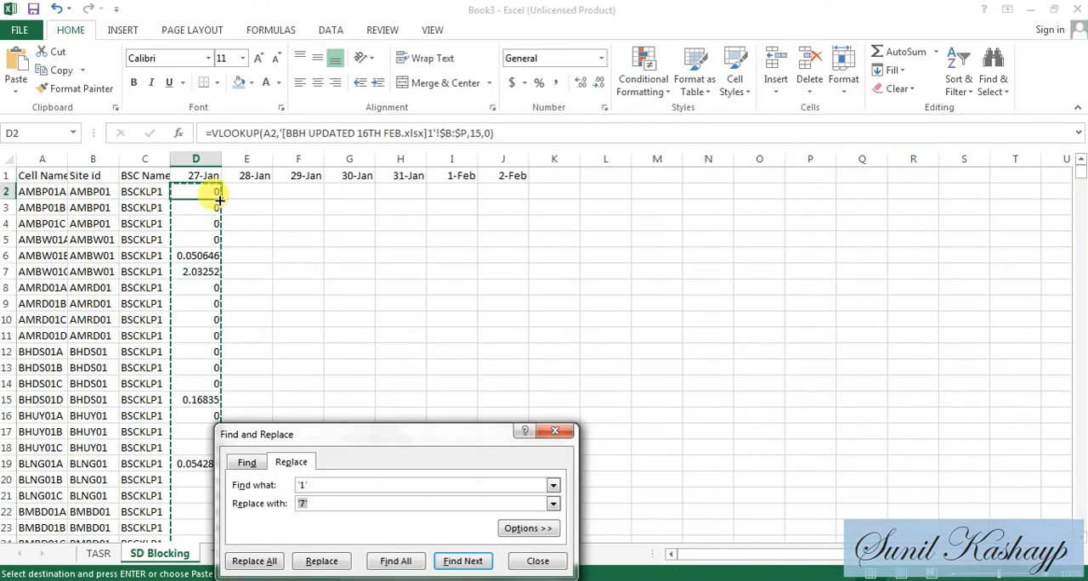
pyautogui.press('Escape')
pyautogui.hotkey('ctrl', 'alt', 'v')
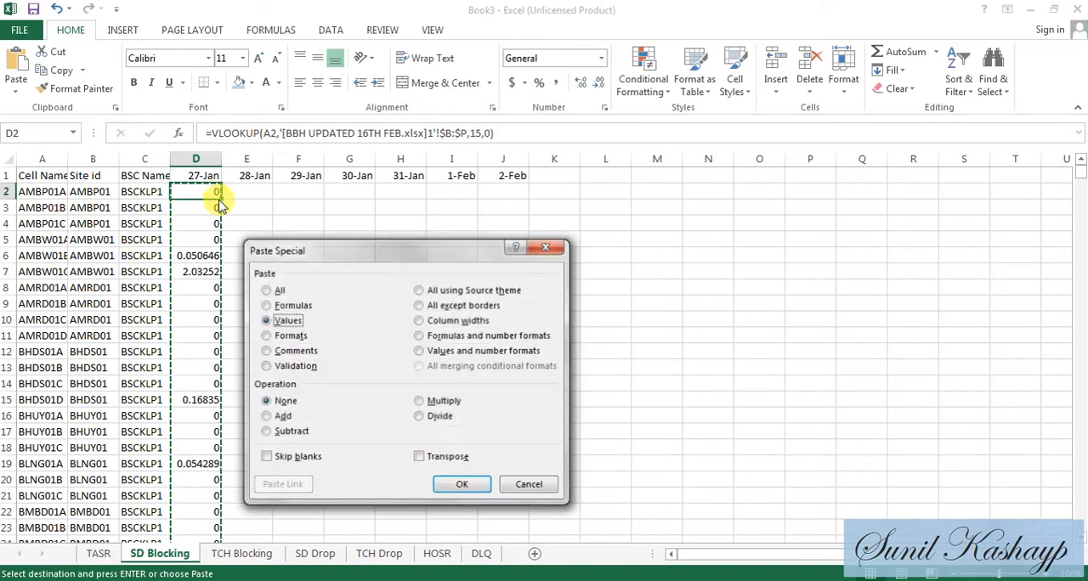
pyautogui.press('Return')
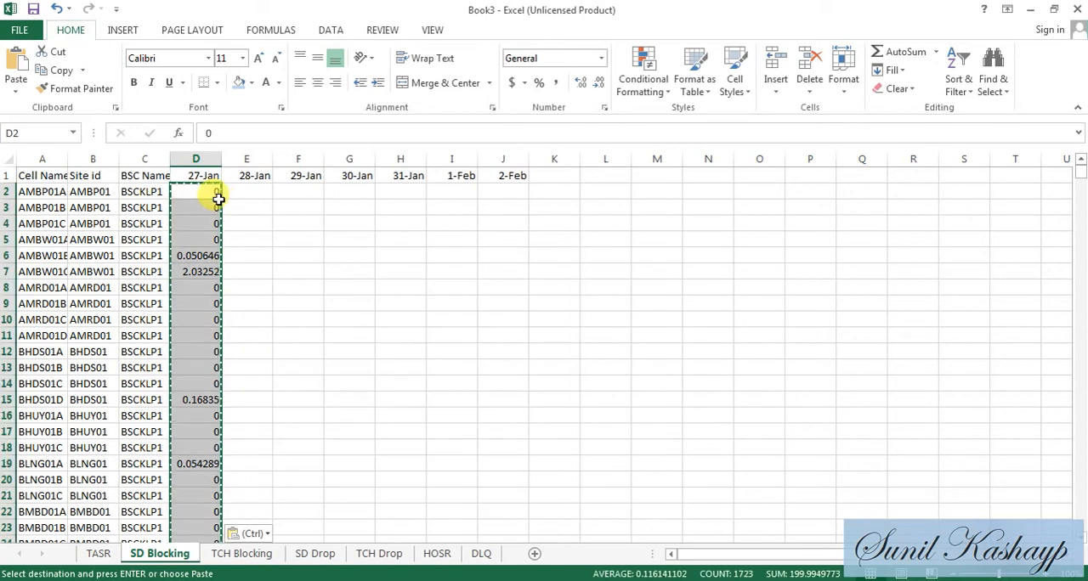
# - Start a VLOOKUP formula in D2 of the TCH Blocking sheet with lookup value A2, and switch to the BBH UPDATED 16TH FEB workbook
pyautogui.click(242, 553)
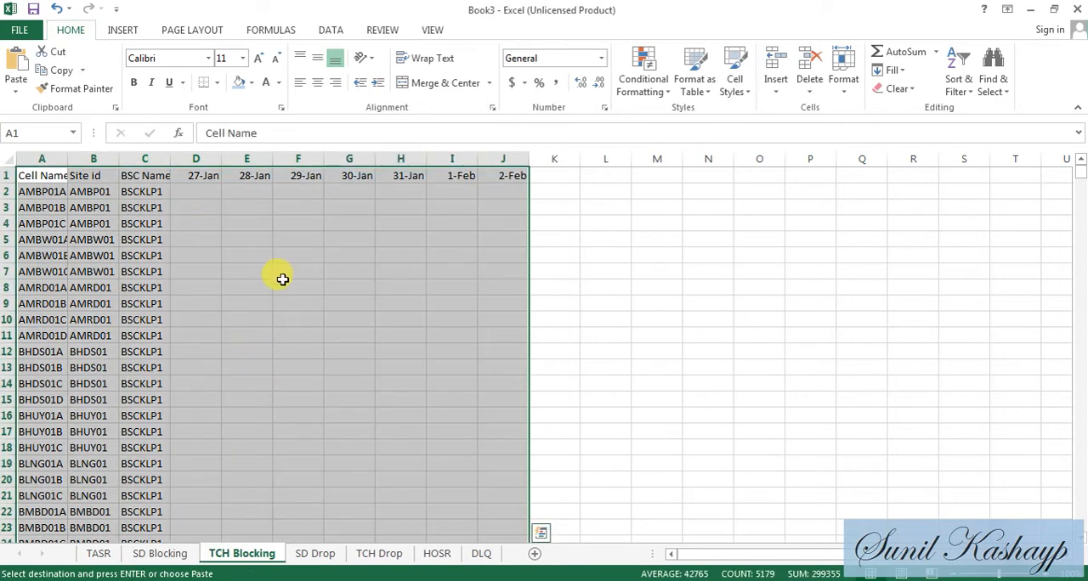
pyautogui.click(202, 195)
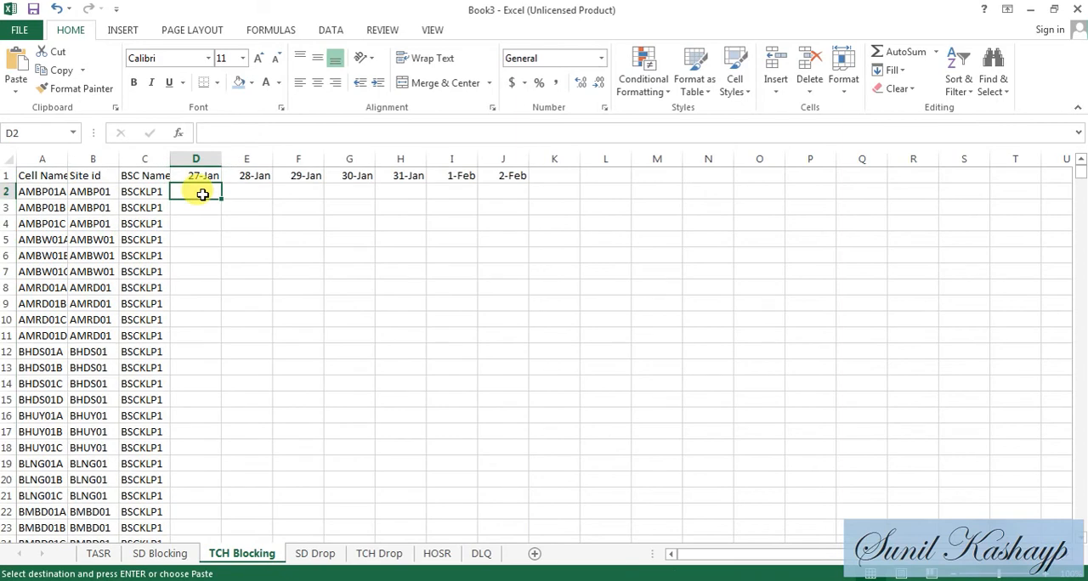
pyautogui.write('V')
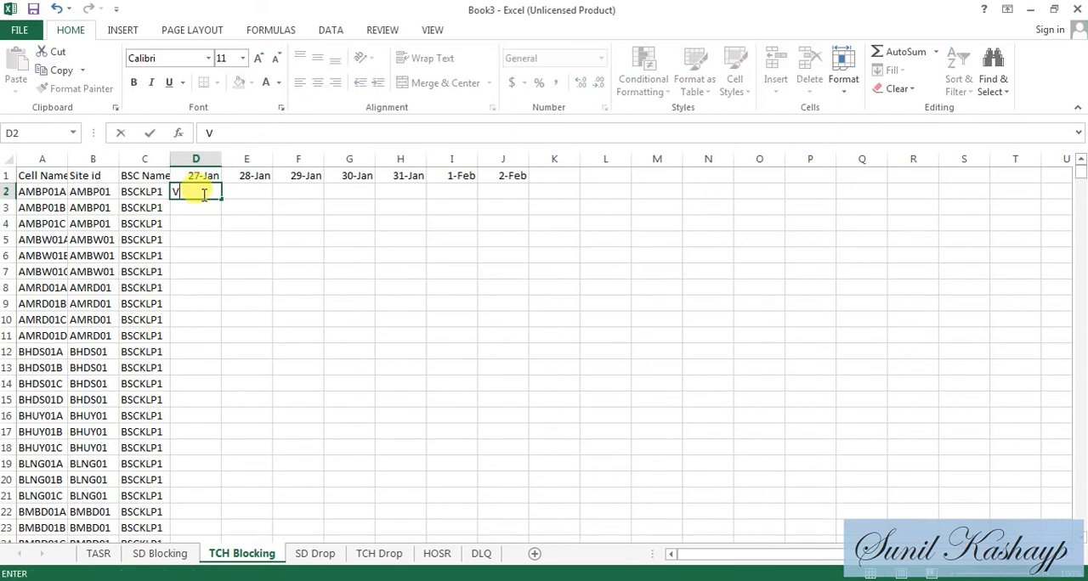
pyautogui.write('=VLO')
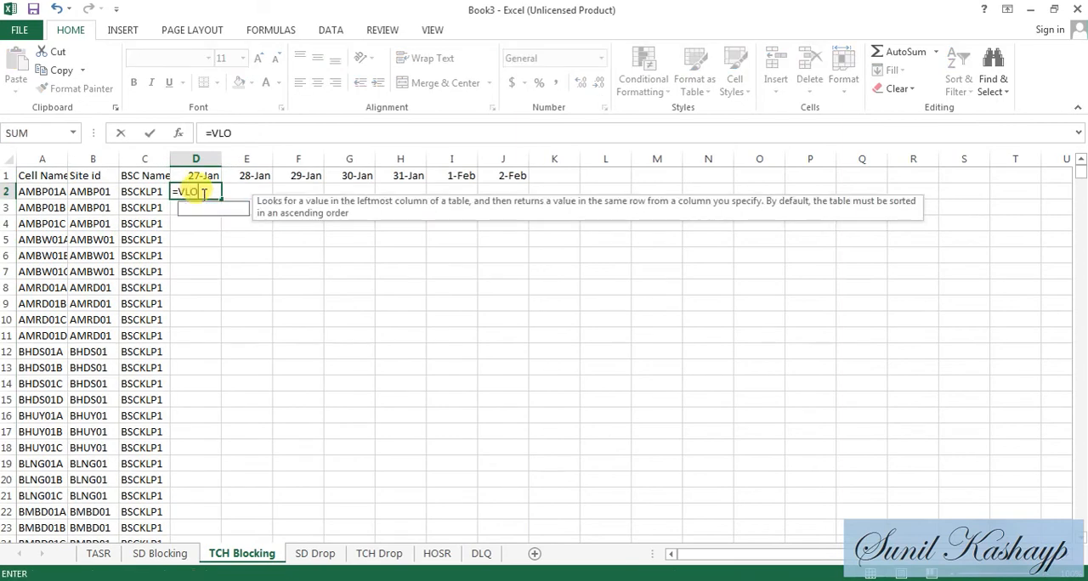
pyautogui.write('OKUP(A2,')
pyautogui.hotkey('alt', 'Tab')
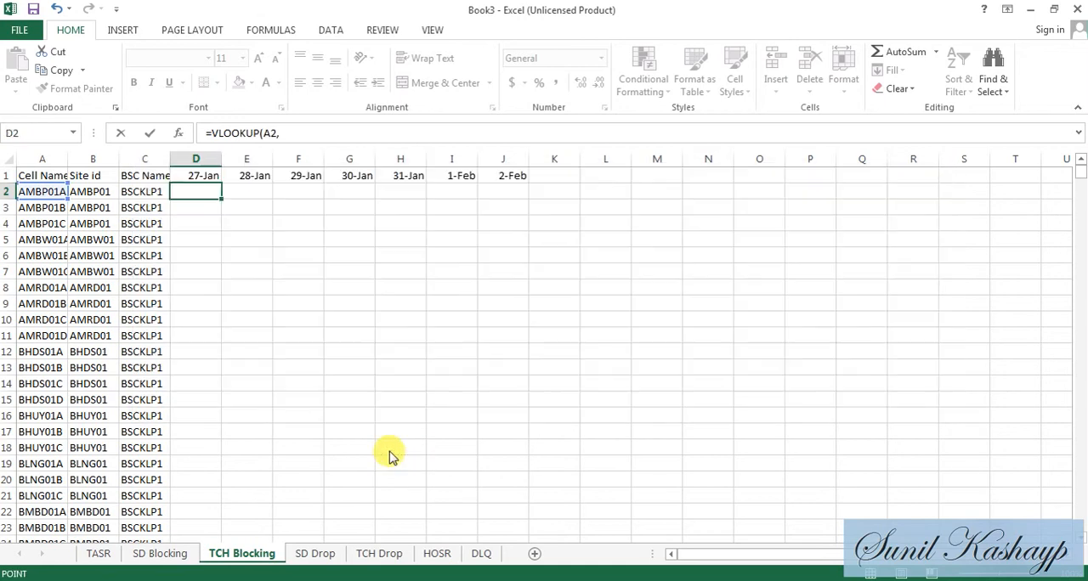
pyautogui.press('alt')
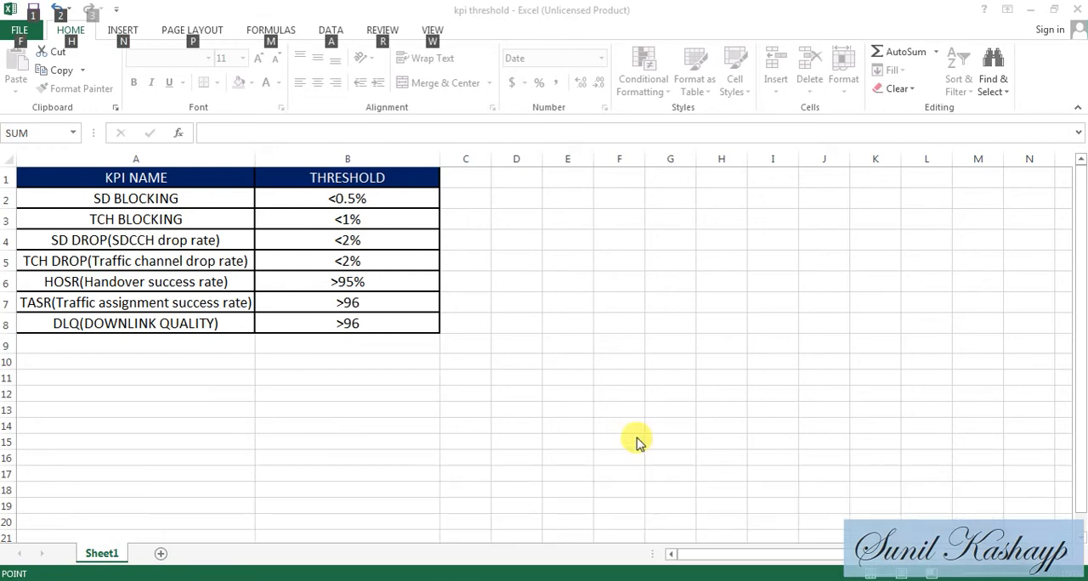
pyautogui.hotkey('alt', 'Tab')
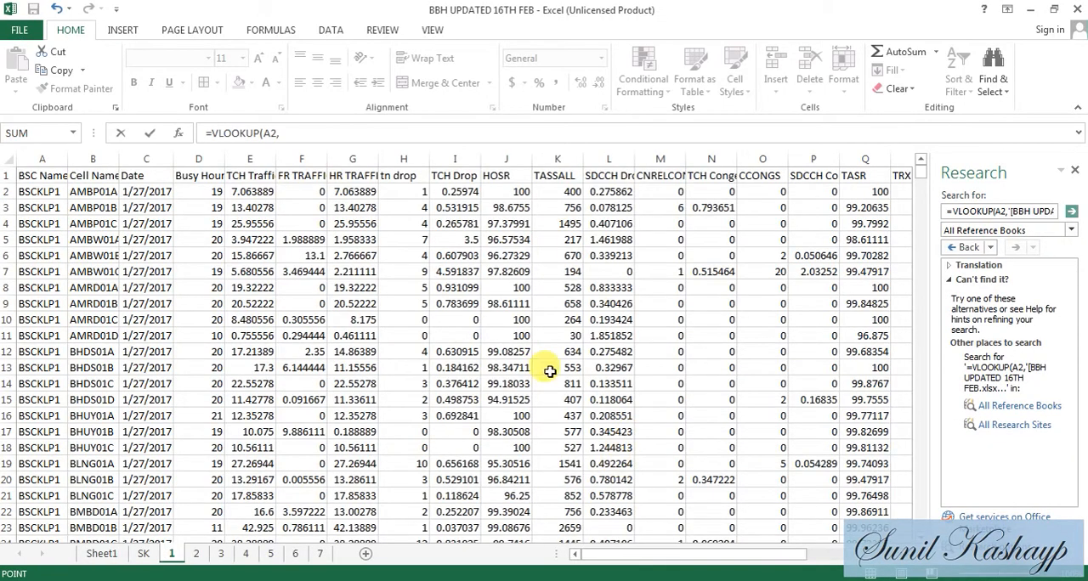
# - Complete the lookup with sheet 1 columns B through N, column index 13 and match type 0, and fill it down TCH Blocking's 27-Jan column
pyautogui.moveTo(98, 150); pyautogui.dragTo(695, 133)
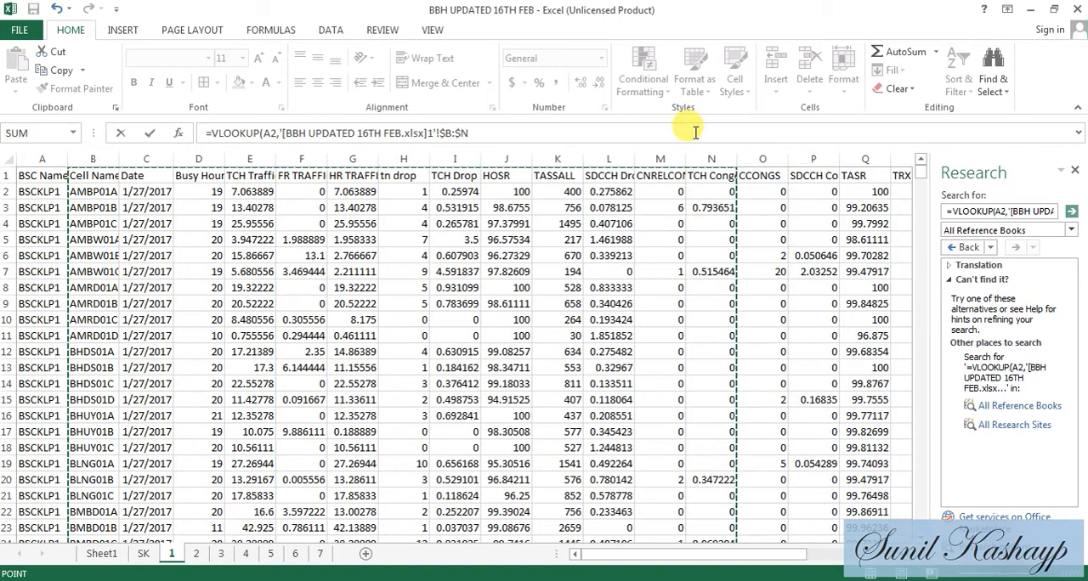
pyautogui.click(696, 133)
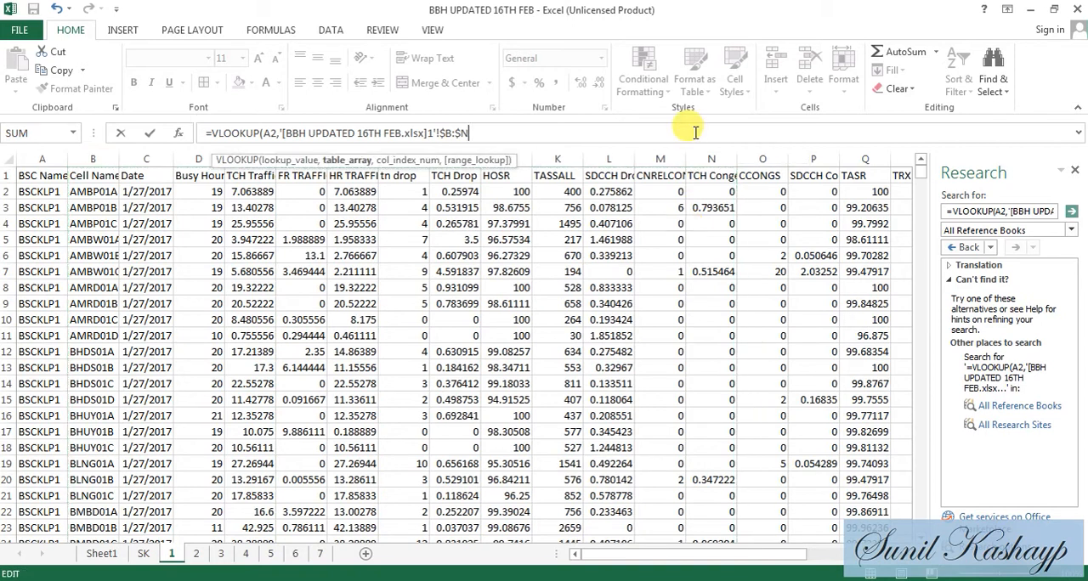
pyautogui.write(',13,0')
pyautogui.press('Return')
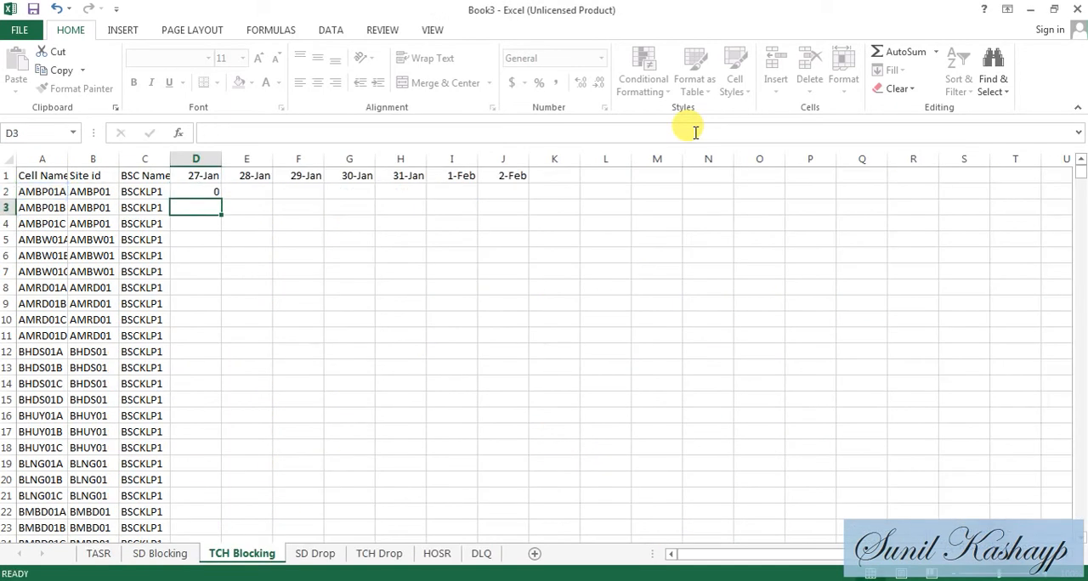
pyautogui.click(213, 192)
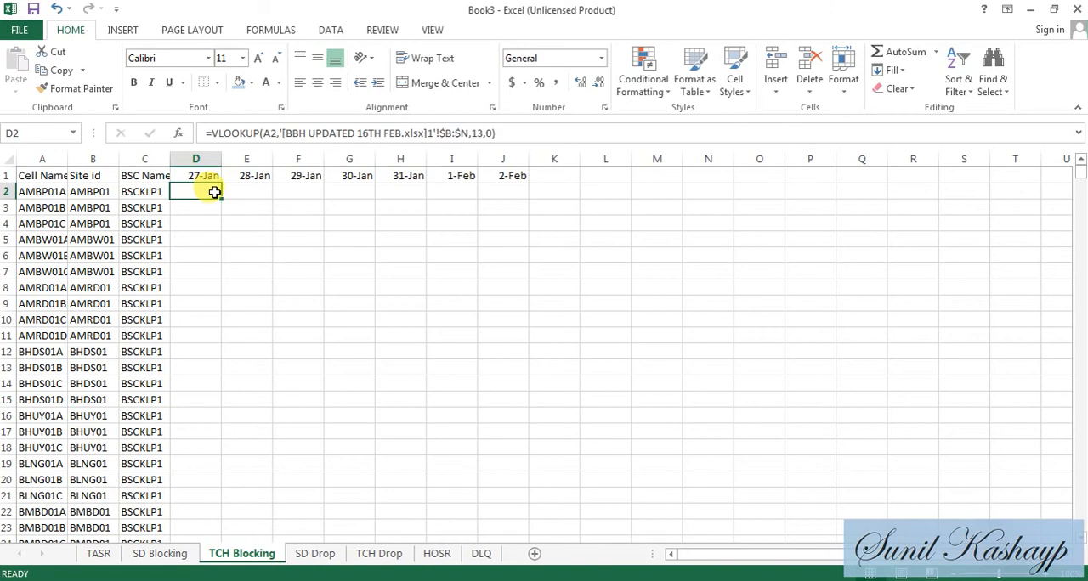
pyautogui.doubleClick(221, 200)
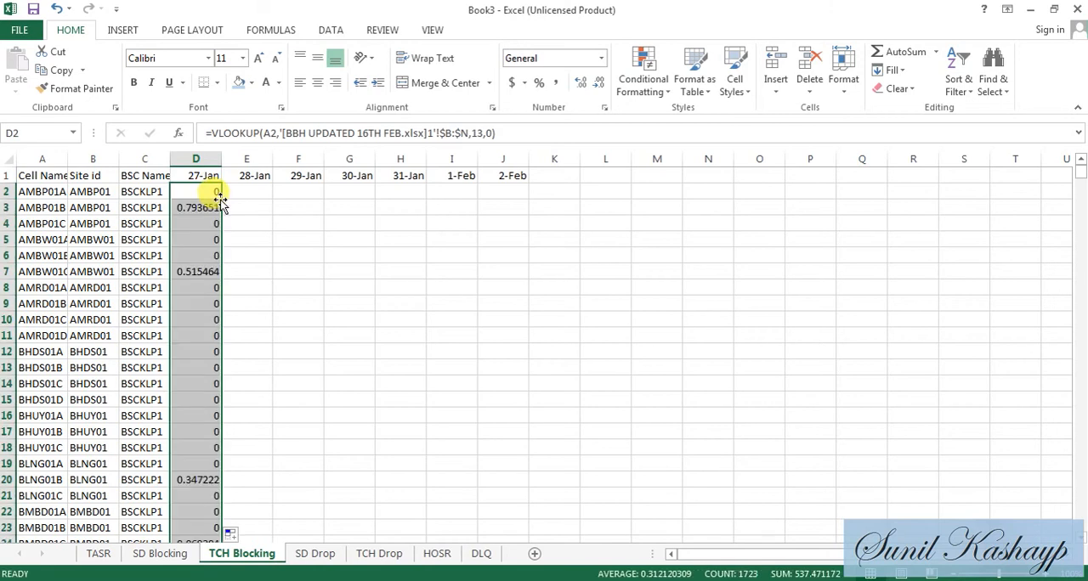
# - Convert the 27-Jan lookup formulas on the TCH Blocking sheet to plain values
pyautogui.click(219, 198)
pyautogui.hotkey('ctrl', 'shift', 'Down')
pyautogui.hotkey('ctrl', 'c')
pyautogui.hotkey('ctrl', 'Up')
pyautogui.click(218, 196)
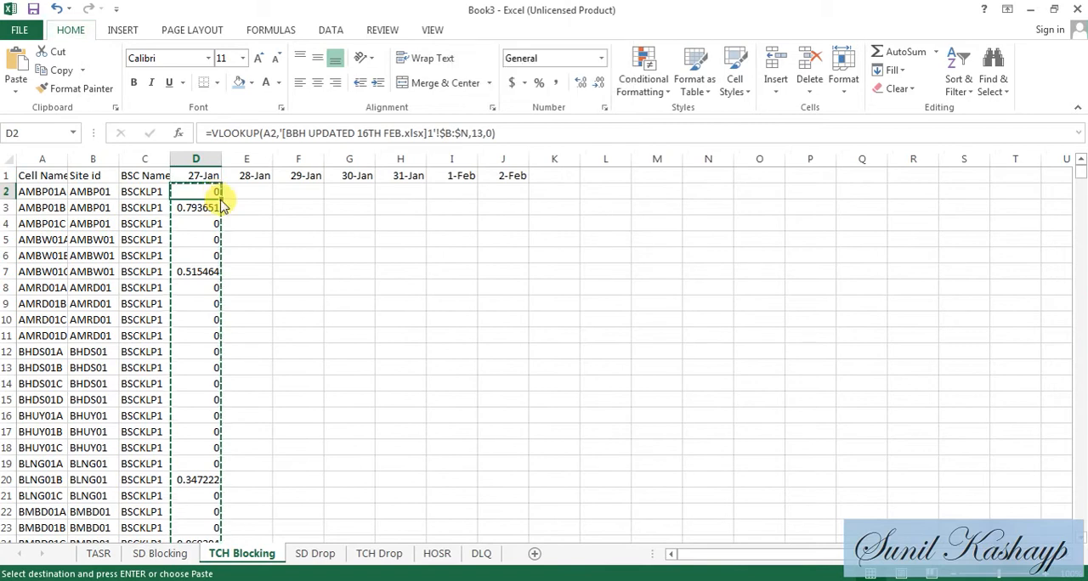
pyautogui.hotkey('ctrl', 'alt', 'v')
pyautogui.press('v')
pyautogui.press('Return')
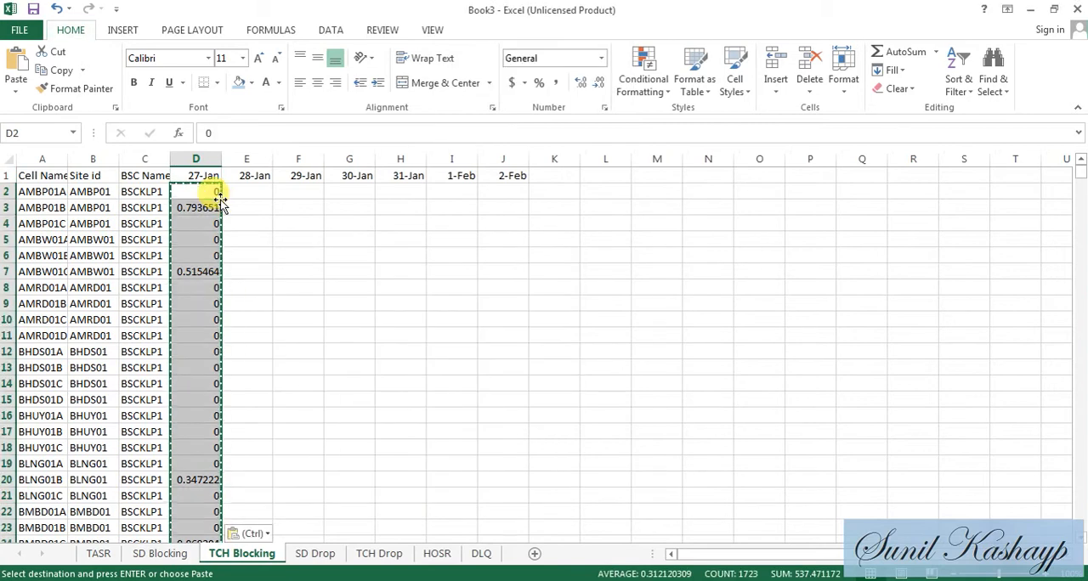
# - Start a VLOOKUP formula in D2 of the SD Drop sheet with lookup value A2, and switch to the BBH UPDATED 16TH FEB workbook
pyautogui.click(316, 551)
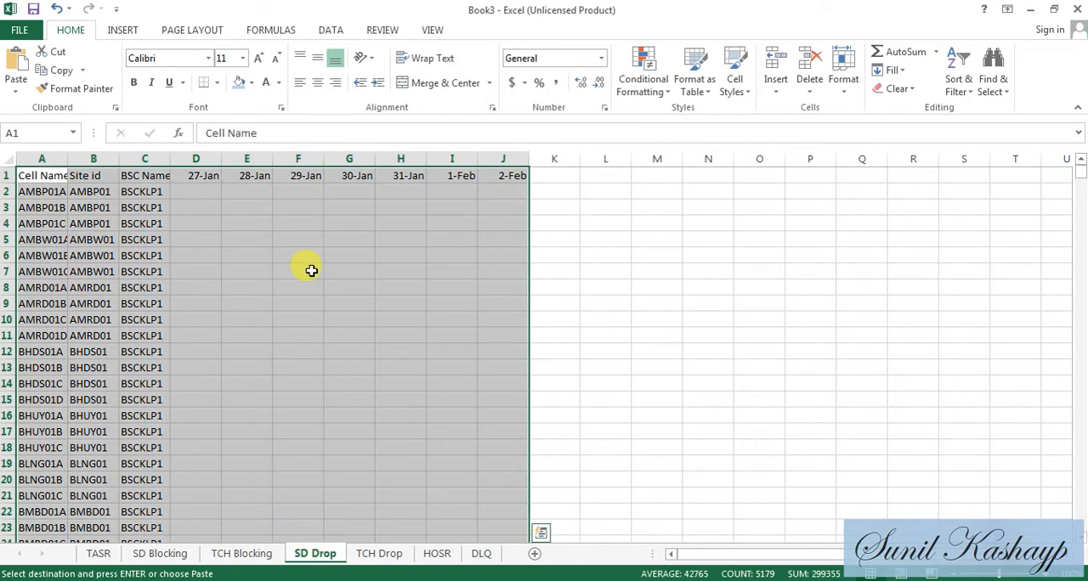
pyautogui.click(204, 192)
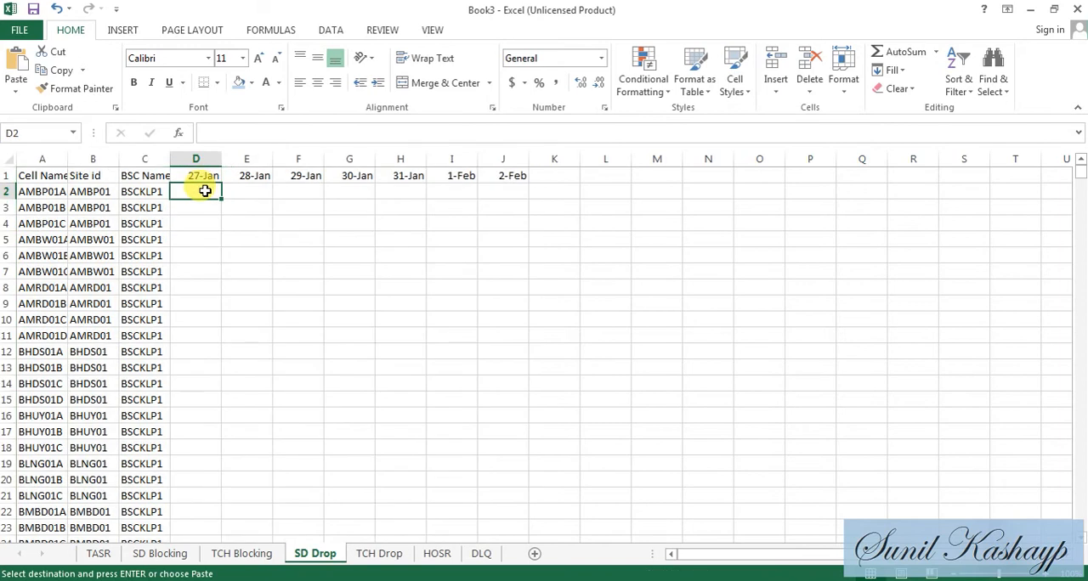
pyautogui.write('=VLO')
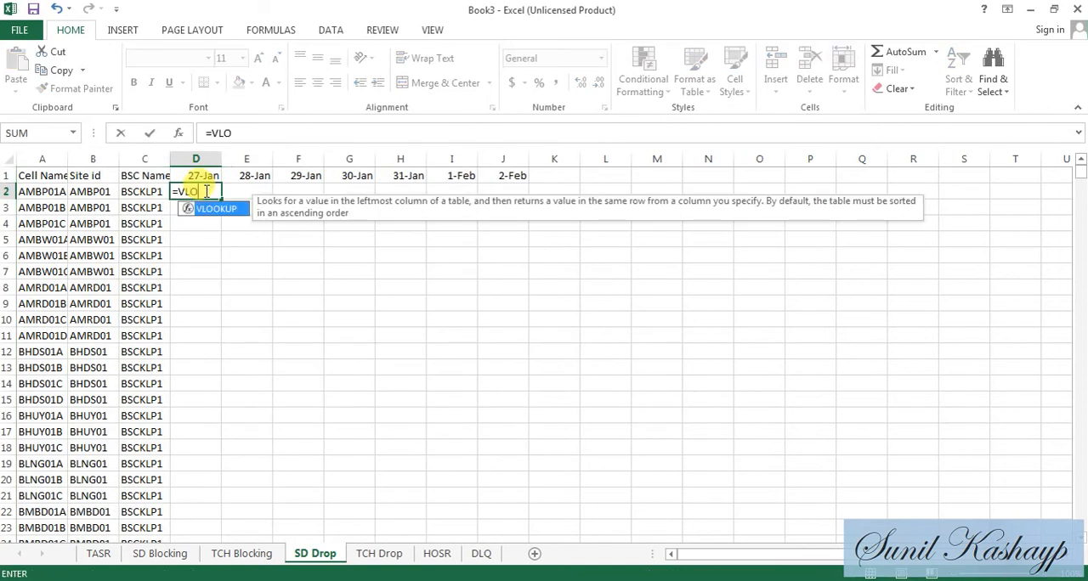
pyautogui.write('OKUP(')
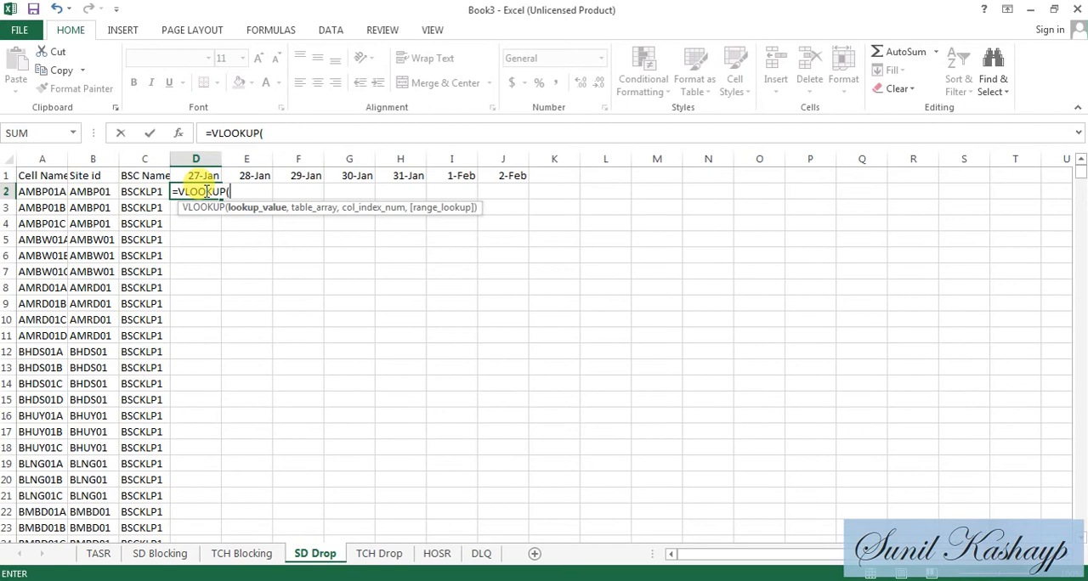
pyautogui.write('A2,')
pyautogui.hotkey('ctrl', 'Tab')
pyautogui.hotkey('alt', 'Tab')
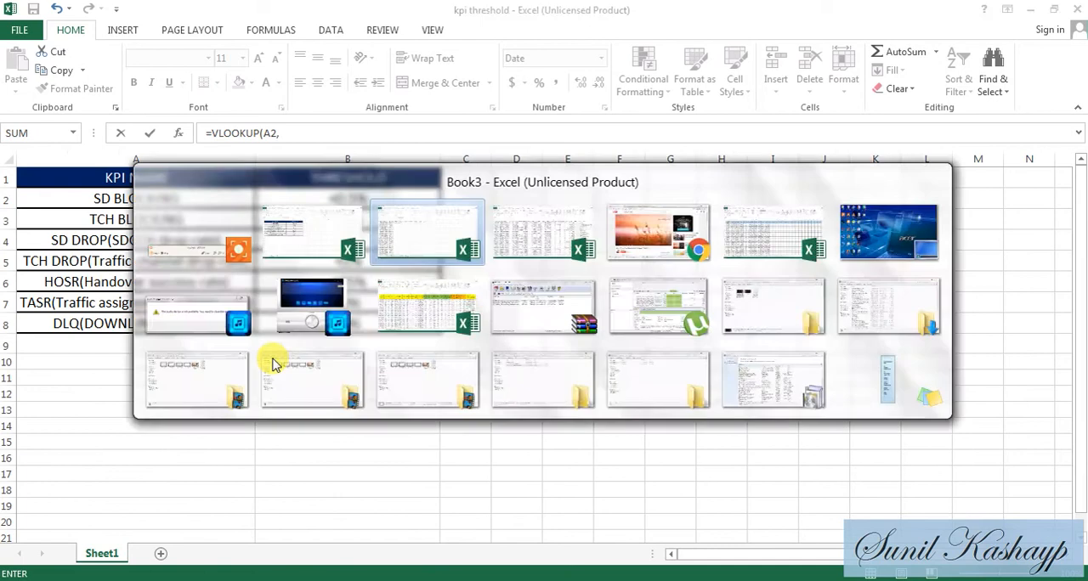
pyautogui.click(614, 580)
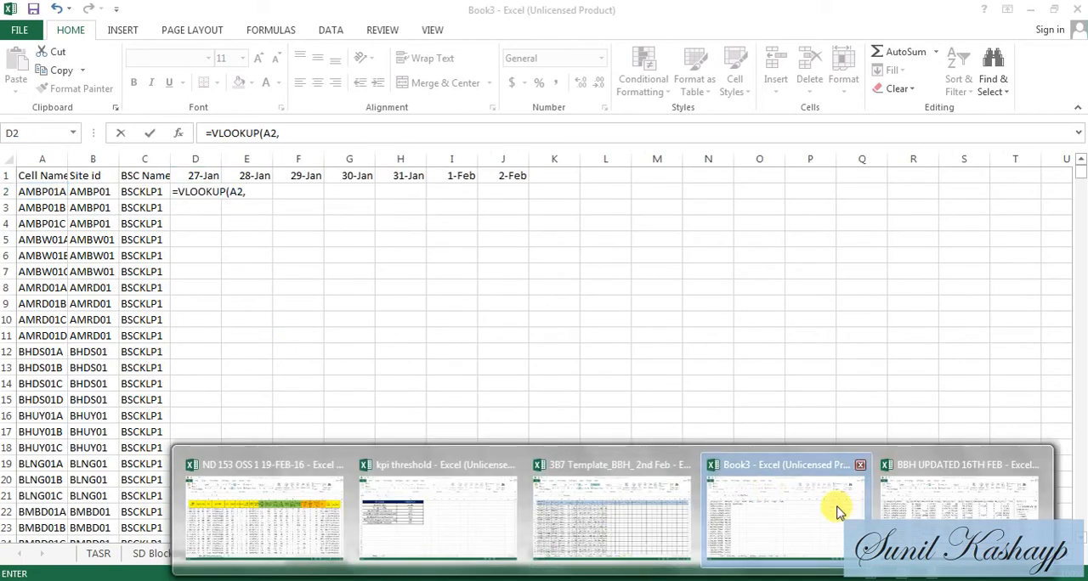
pyautogui.click(933, 506)
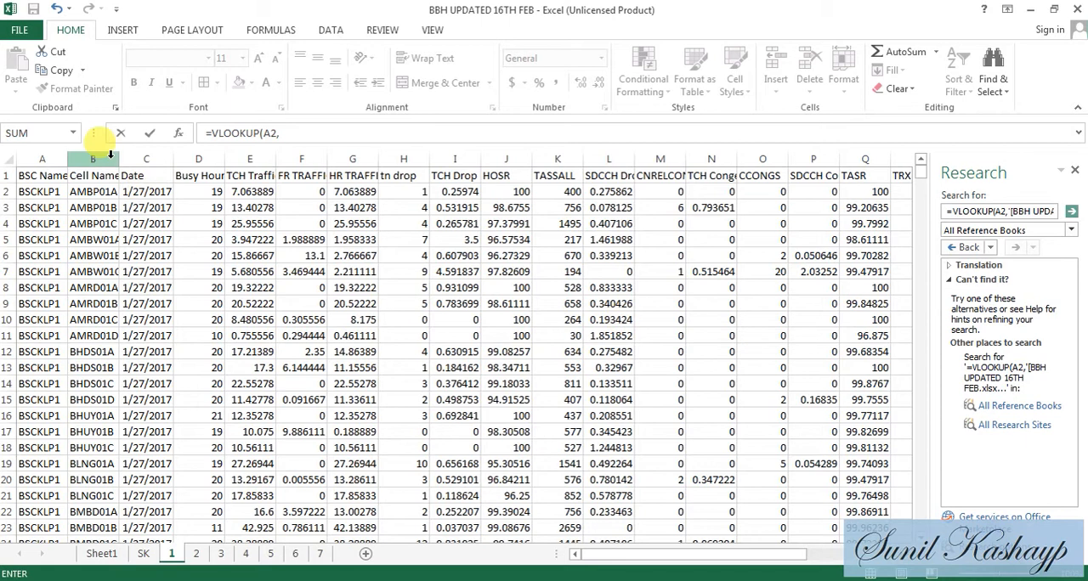
# - Complete the lookup with sheet 1 columns B through L, column index 11 and match type 0, and fill it down SD Drop's 27-Jan column
pyautogui.moveTo(110, 159); pyautogui.dragTo(603, 151)
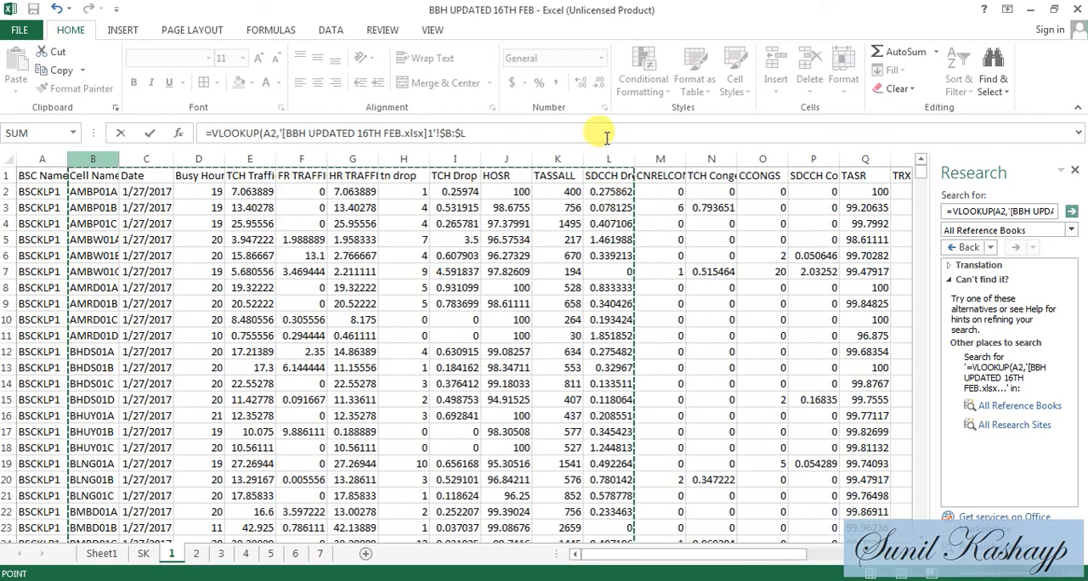
pyautogui.click(606, 136)
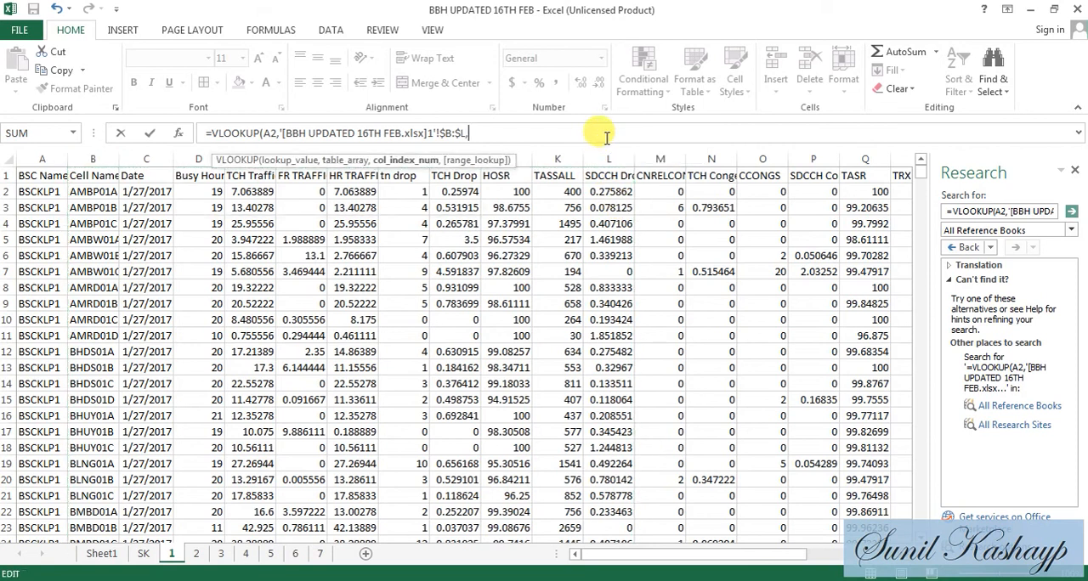
pyautogui.write('11,0')
pyautogui.press('Return')
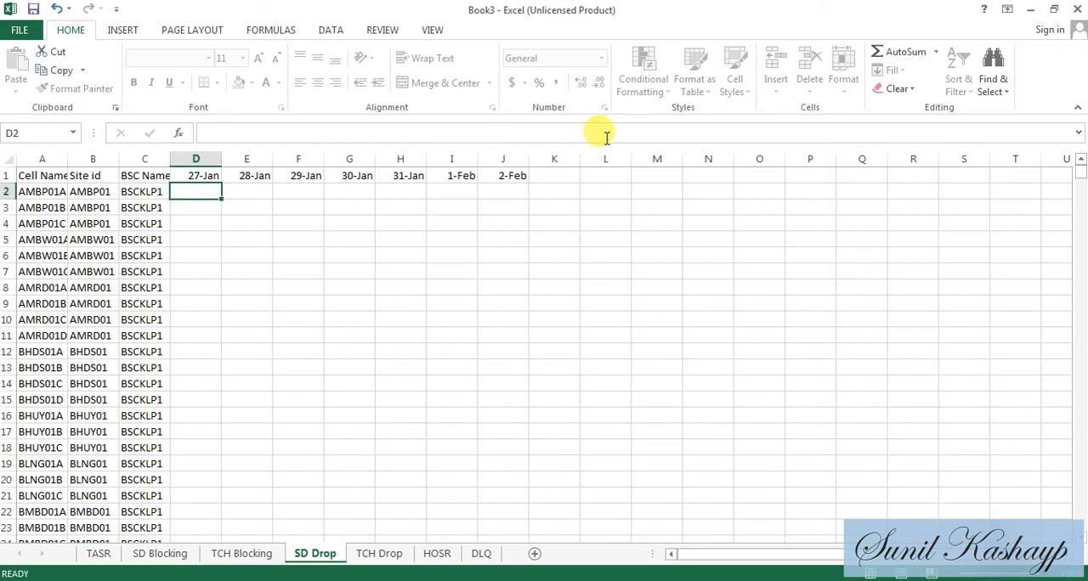
pyautogui.click(202, 192)
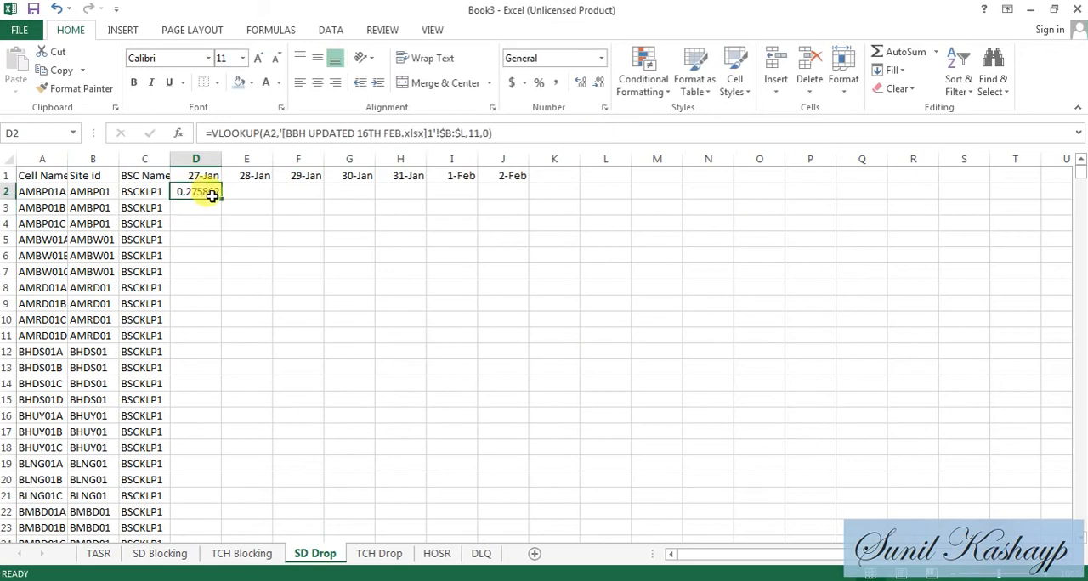
pyautogui.doubleClick(221, 199)
# - Convert the 27-Jan lookup formulas on the SD Drop sheet to plain values
pyautogui.click(219, 197)
pyautogui.hotkey('ctrl', 'shift', 'Down')
pyautogui.hotkey('ctrl', 'c')
pyautogui.press('Up')
pyautogui.press('Down')
pyautogui.hotkey('alt', 'e')
pyautogui.press('s')
pyautogui.press('v')
pyautogui.press('Return')
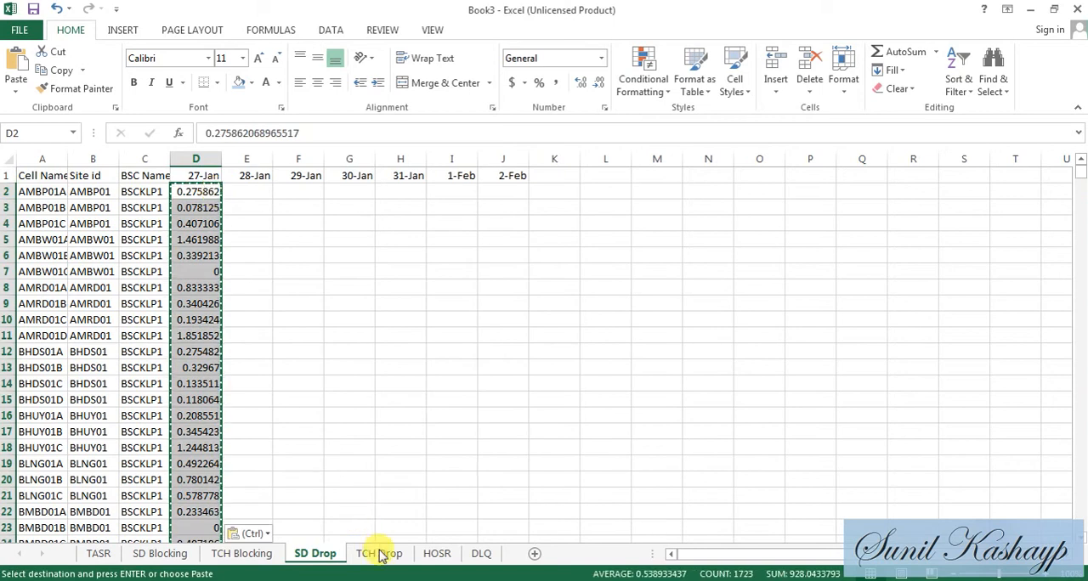
# - Start a VLOOKUP formula in D2 of the TCH Drop sheet with lookup value A2, and switch to the BBH UPDATED 16TH FEB workbook
pyautogui.click(380, 554)
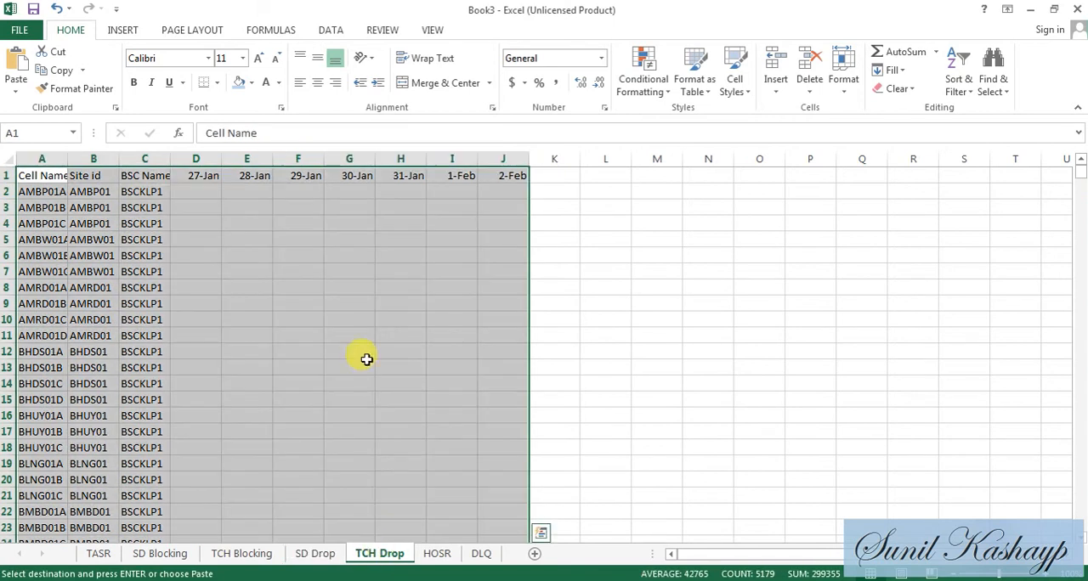
pyautogui.click(195, 189)
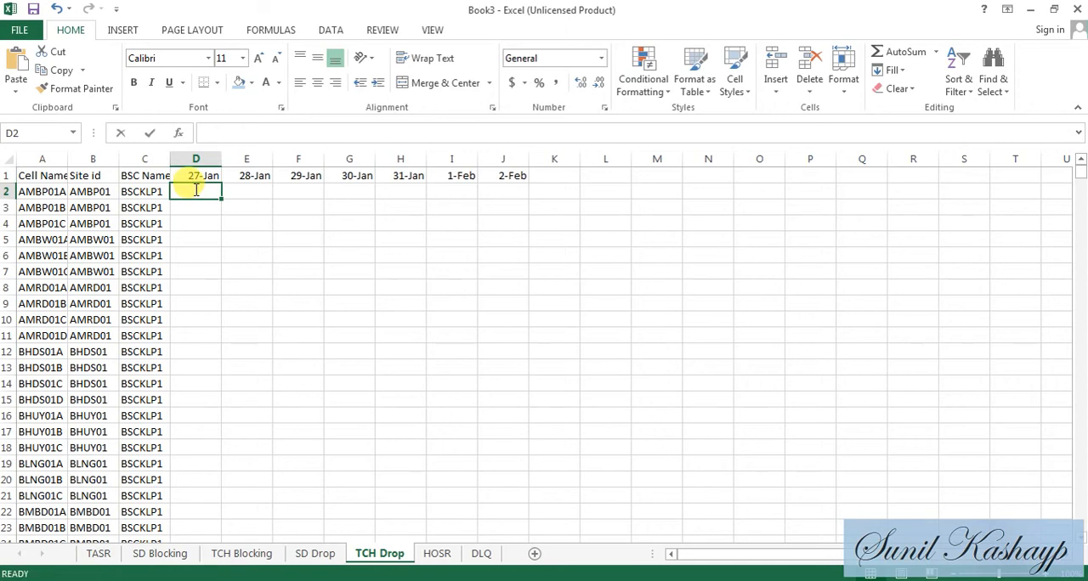
pyautogui.write('=VLOOKUP(A3')
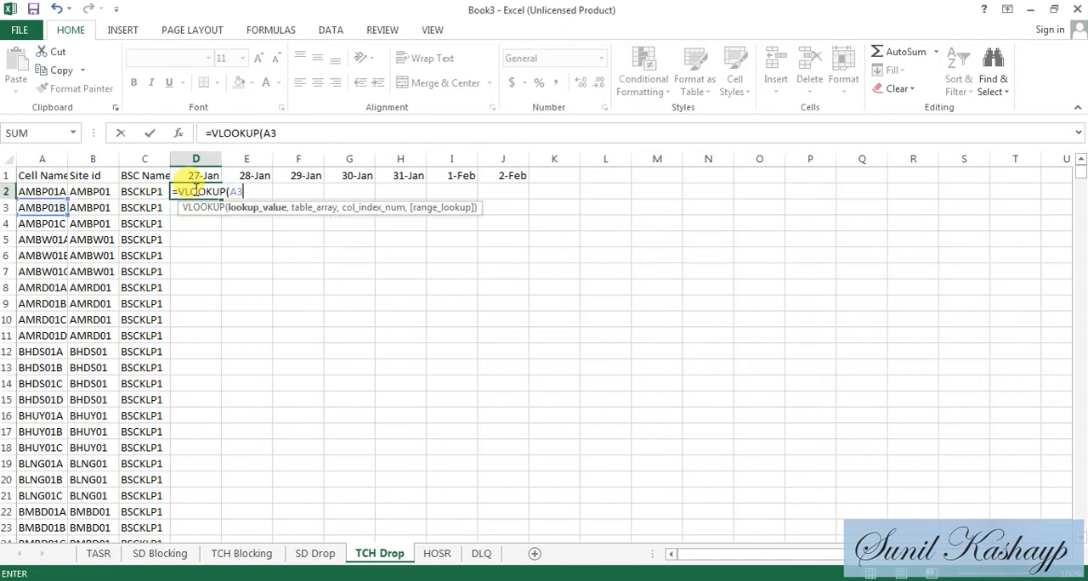
pyautogui.press('BackSpace')
pyautogui.write('2')
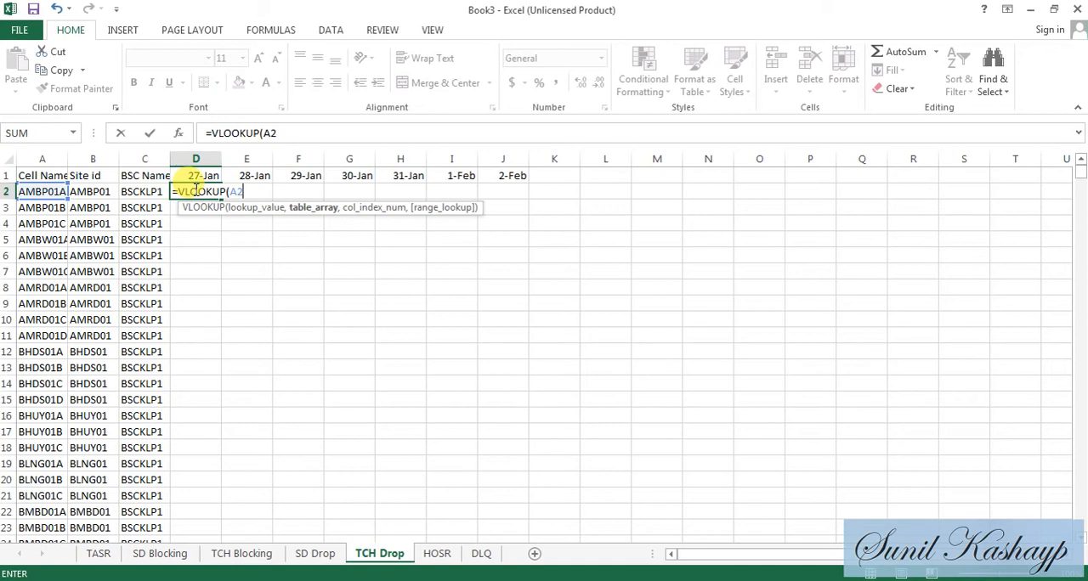
pyautogui.hotkey('alt', 'Tab')
# - Complete the lookup with sheet 1 columns B through I, column index 8 and match type 0, and fill it down TCH Drop's 27-Jan column
pyautogui.moveTo(102, 156); pyautogui.dragTo(459, 196)
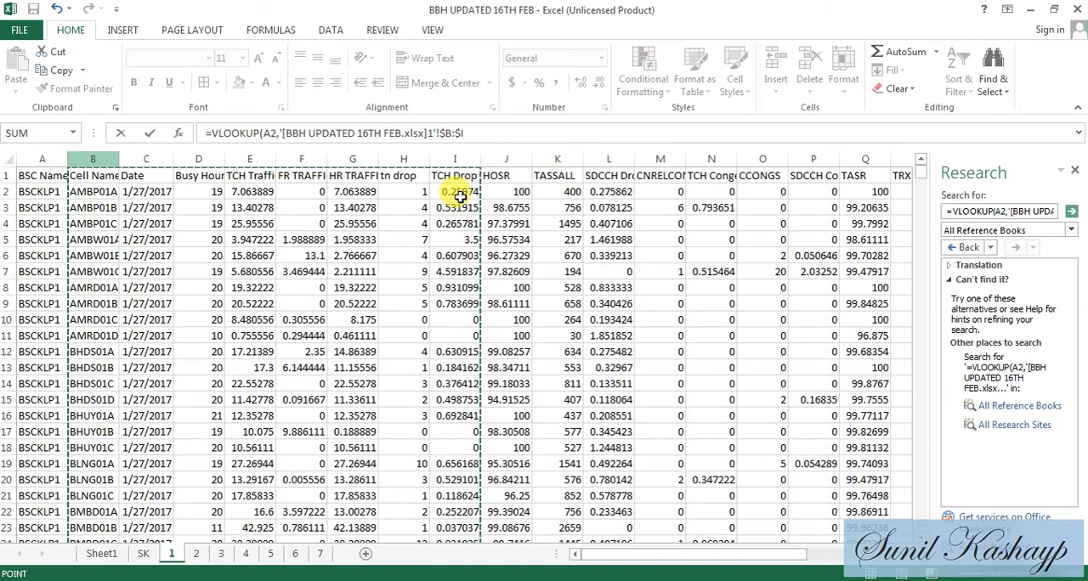
pyautogui.click(480, 131)
pyautogui.write(',8,0')
pyautogui.press('Return')
pyautogui.click(208, 190)
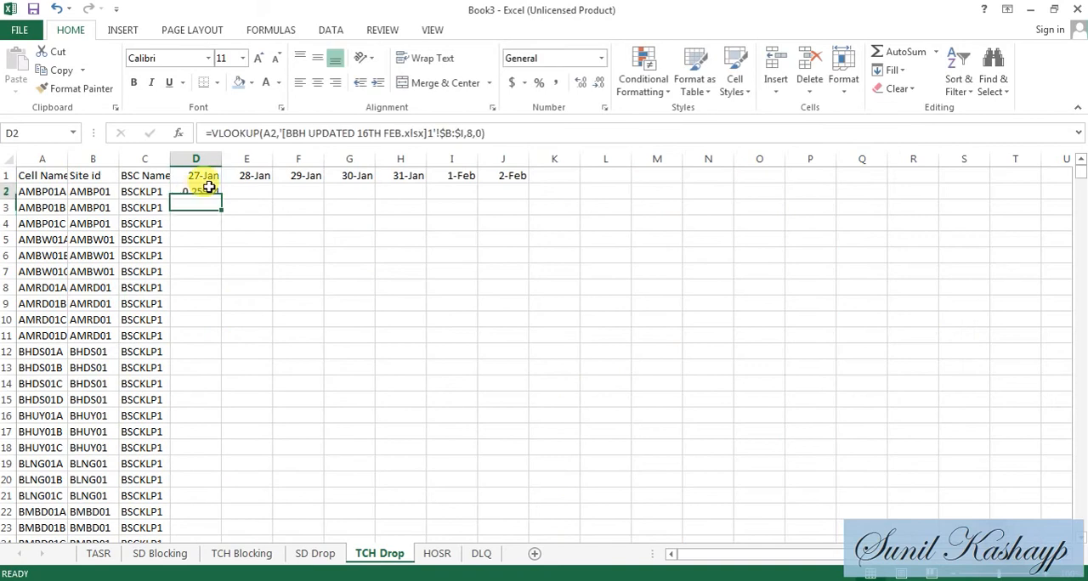
pyautogui.doubleClick(221, 199)
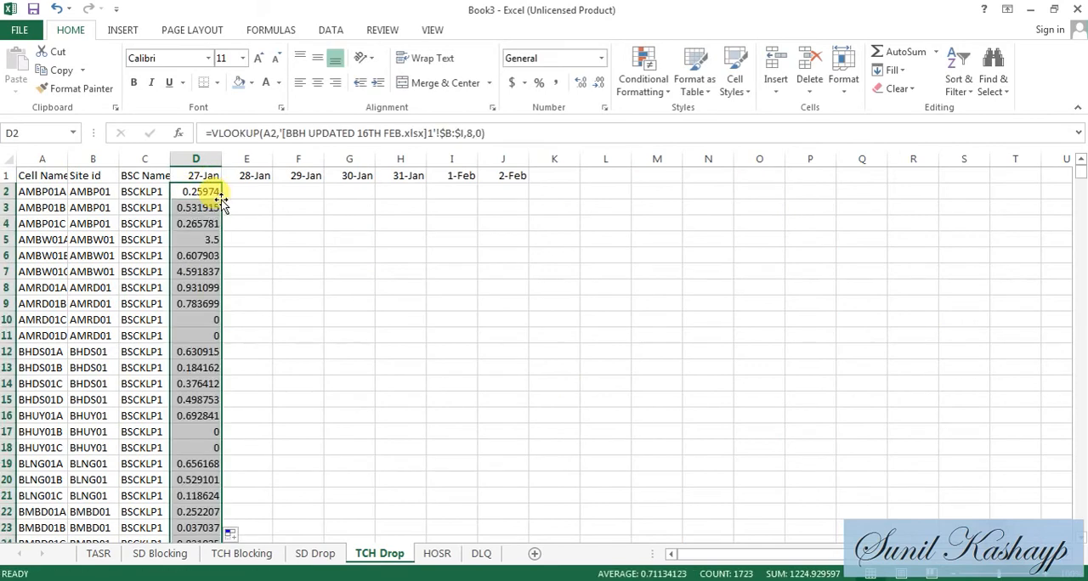
# - Convert the 27-Jan lookup formulas on the TCH Drop sheet to plain values
pyautogui.press('Up')
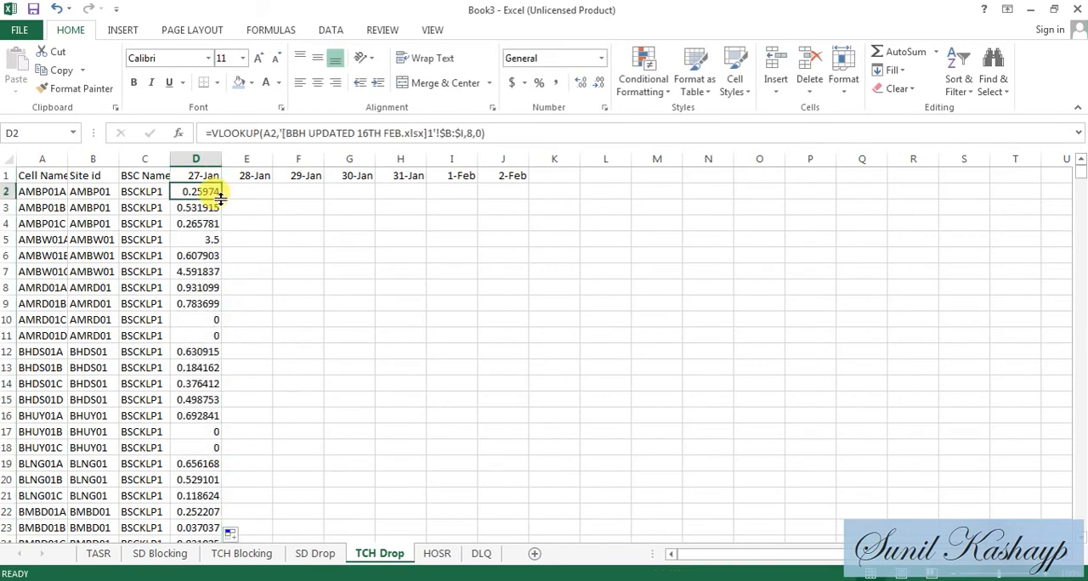
pyautogui.hotkey('ctrl', 'shift', 'Down')
pyautogui.hotkey('ctrl', 'c')
pyautogui.hotkey('ctrl', 'Up')
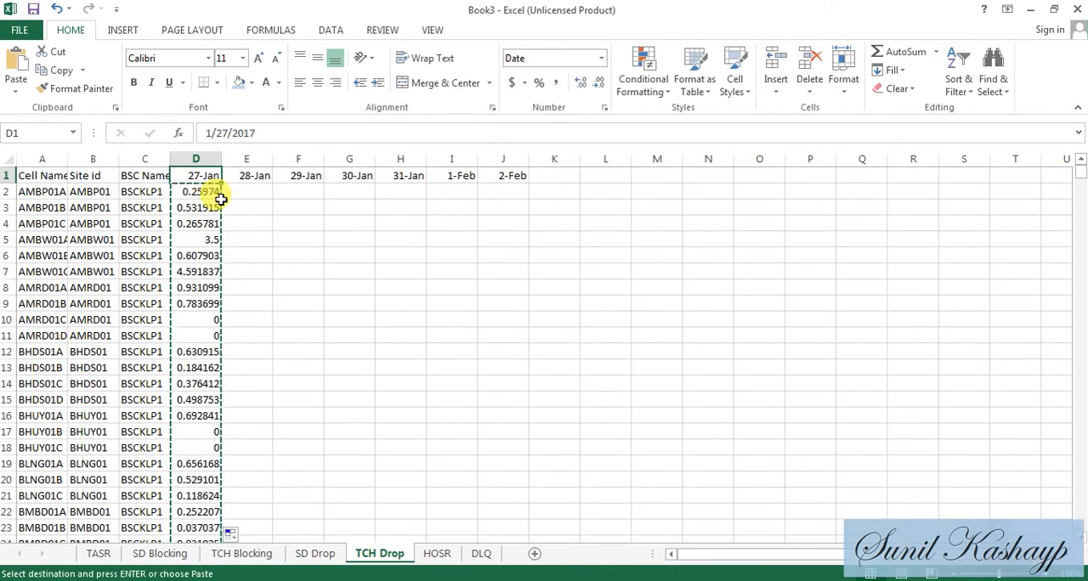
pyautogui.press('Down')
pyautogui.press('Up')
pyautogui.press('Down')
pyautogui.hotkey('alt', 'e')
pyautogui.press('s')
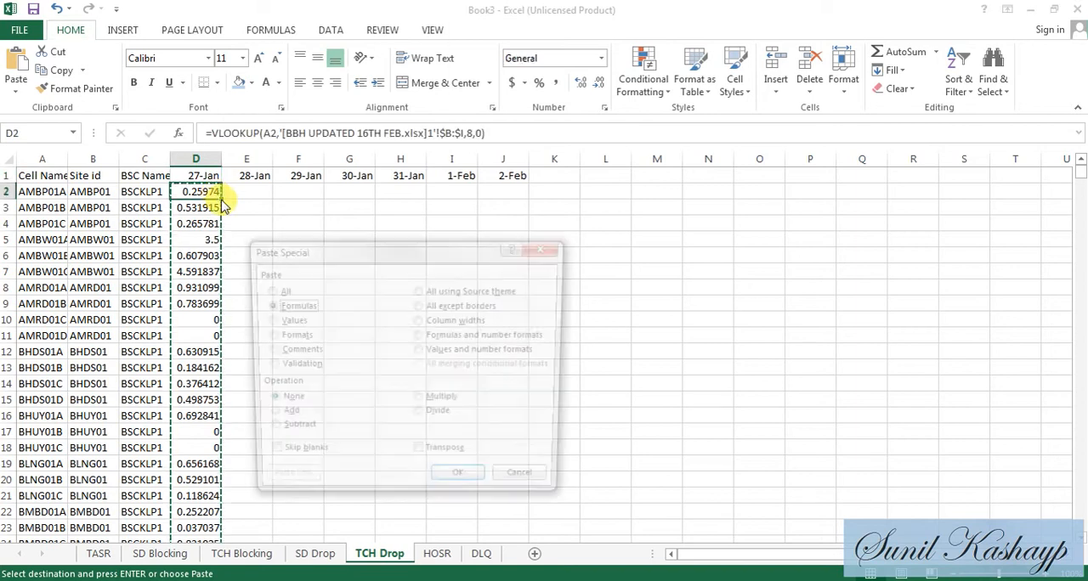
pyautogui.press('v')
pyautogui.press('Return')
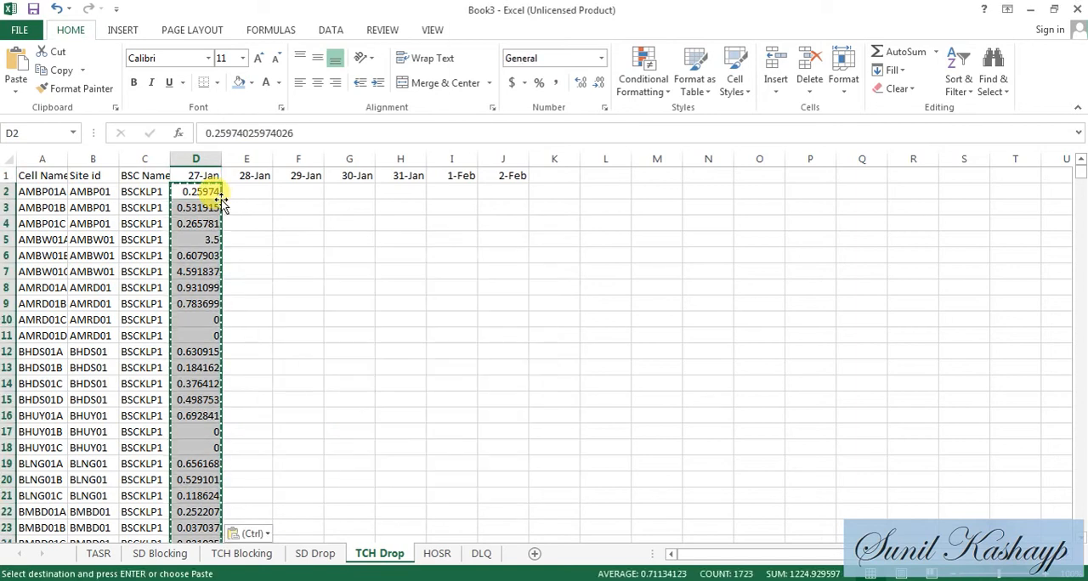
# - Start a VLOOKUP formula in D2 of the HOSR sheet with lookup value A2, and switch to the BBH UPDATED 16TH FEB workbook
pyautogui.click(438, 553)
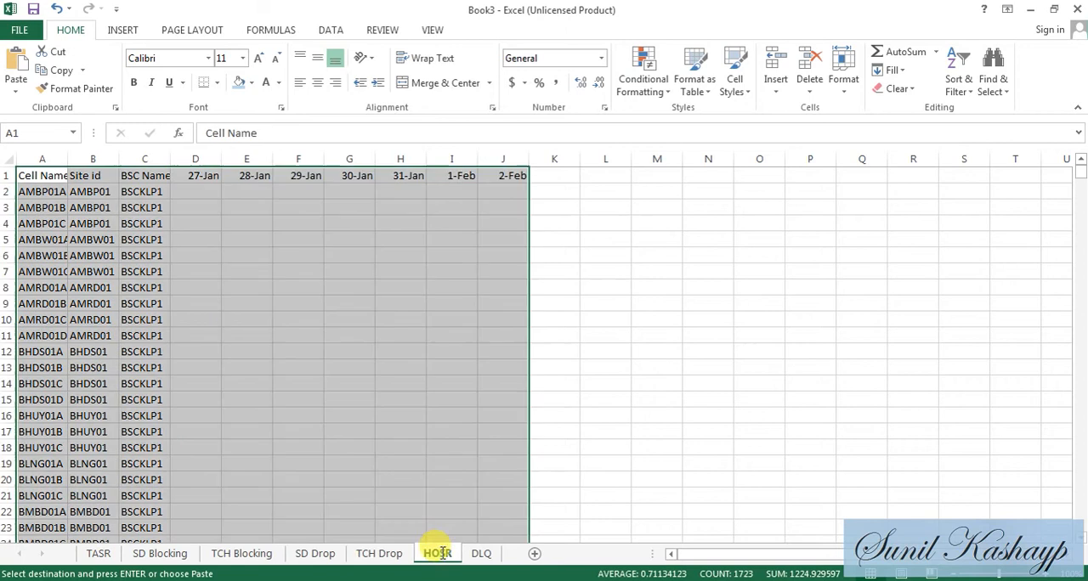
pyautogui.click(199, 193)
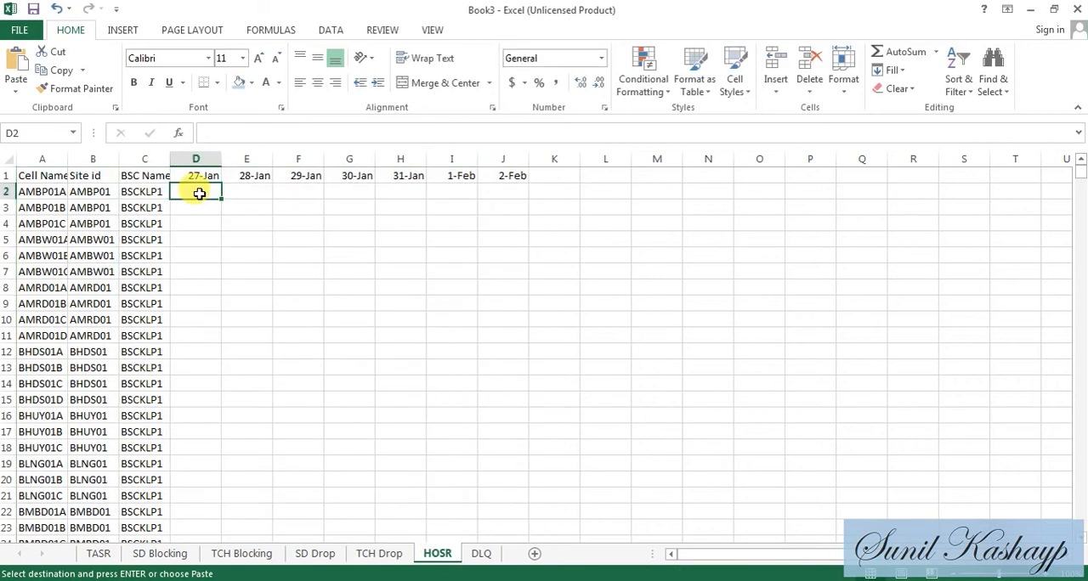
pyautogui.write('=VLOOKUP(A2,')
pyautogui.hotkey('alt', 'Tab')
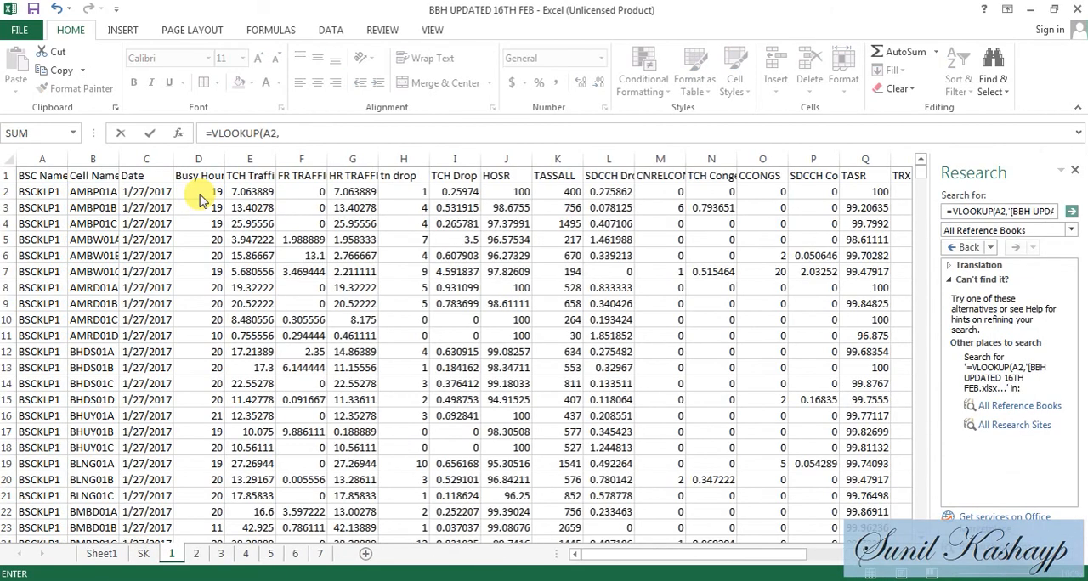
# - Complete the lookup with sheet 1 columns B through J, column index 9 and match type 0, and fill it down HOSR's 27-Jan column
pyautogui.moveTo(99, 154); pyautogui.dragTo(516, 133)
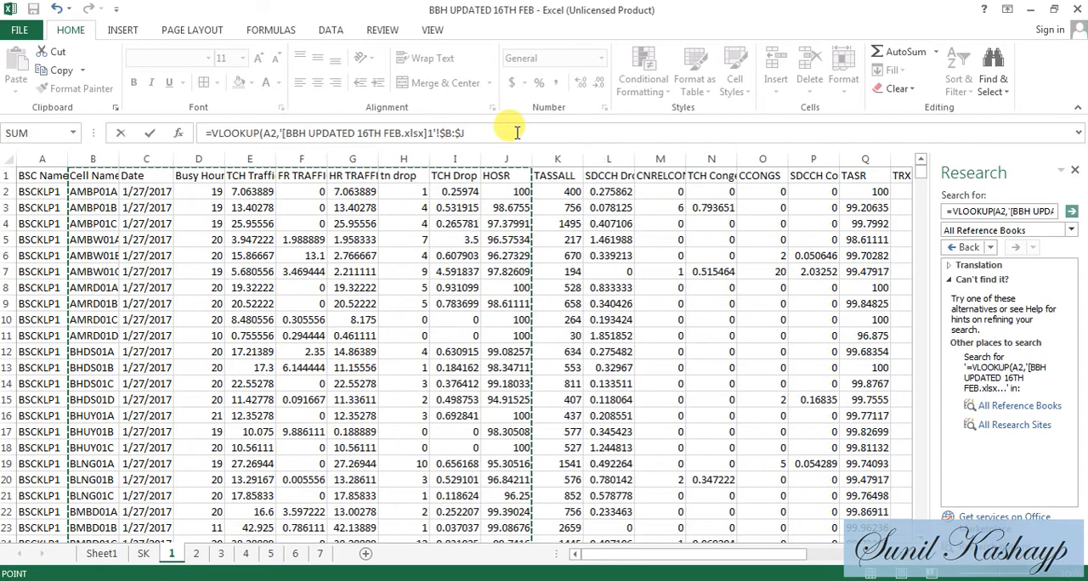
pyautogui.click(516, 133)
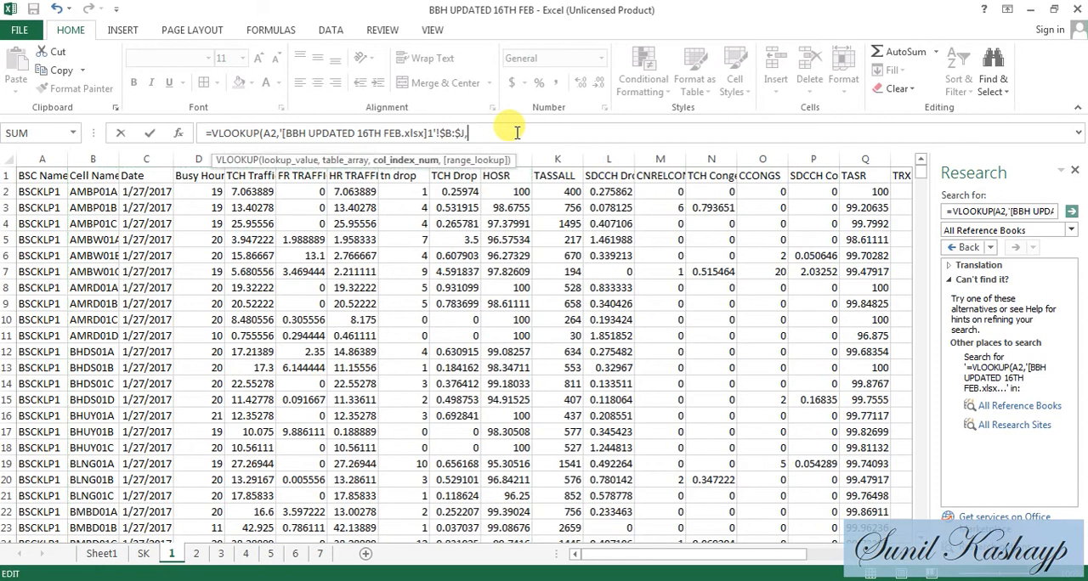
pyautogui.write('9,0)')
pyautogui.press('Return')
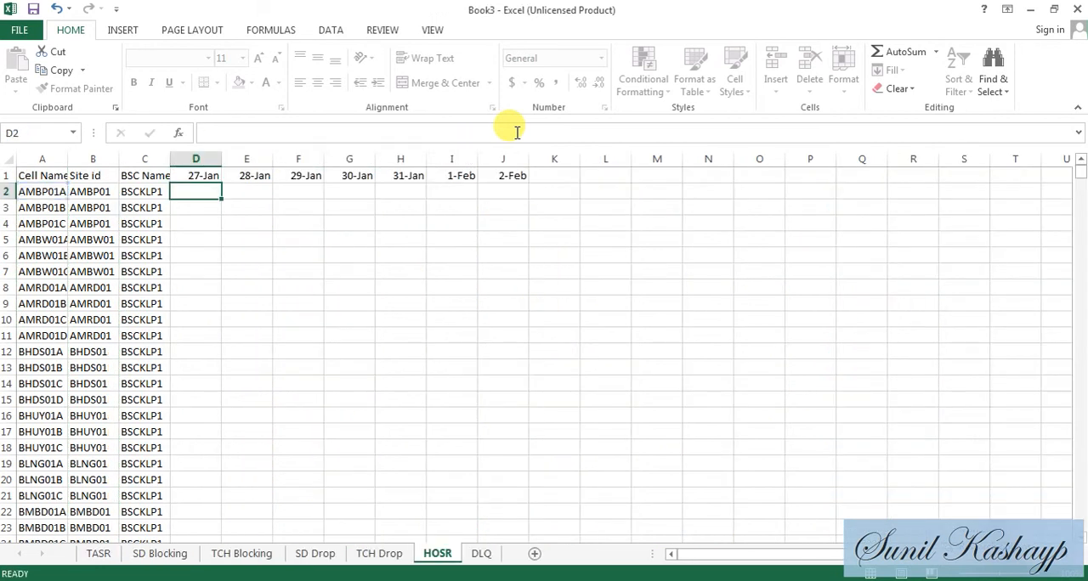
pyautogui.click(209, 192)
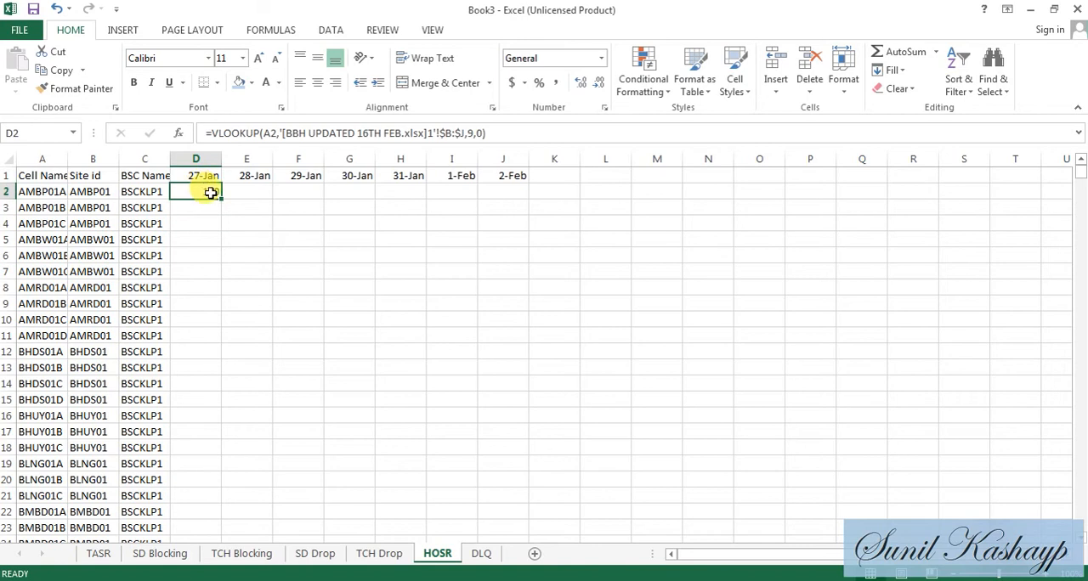
pyautogui.doubleClick(221, 201)
# - Convert the 27-Jan lookup formulas on the HOSR sheet to plain values
pyautogui.press('Up')
pyautogui.press('Down')
pyautogui.hotkey('ctrl', 'shift', 'Down')
pyautogui.hotkey('ctrl', 'c')
pyautogui.hotkey('ctrl', 'Up')
pyautogui.press('Down')
pyautogui.hotkey('alt', 'e')
pyautogui.press('s')
pyautogui.press('v')
pyautogui.press('Return')
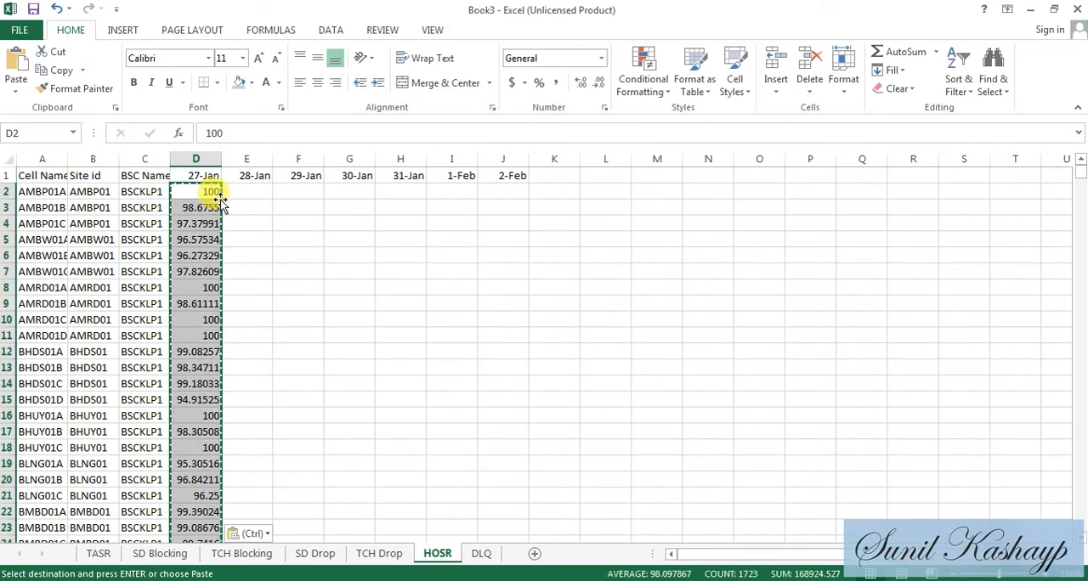
# - Start a VLOOKUP formula in D2 of the DLQ sheet with lookup value A2, and switch to the BBH UPDATED 16TH FEB workbook
pyautogui.click(481, 553)
pyautogui.click(212, 196)
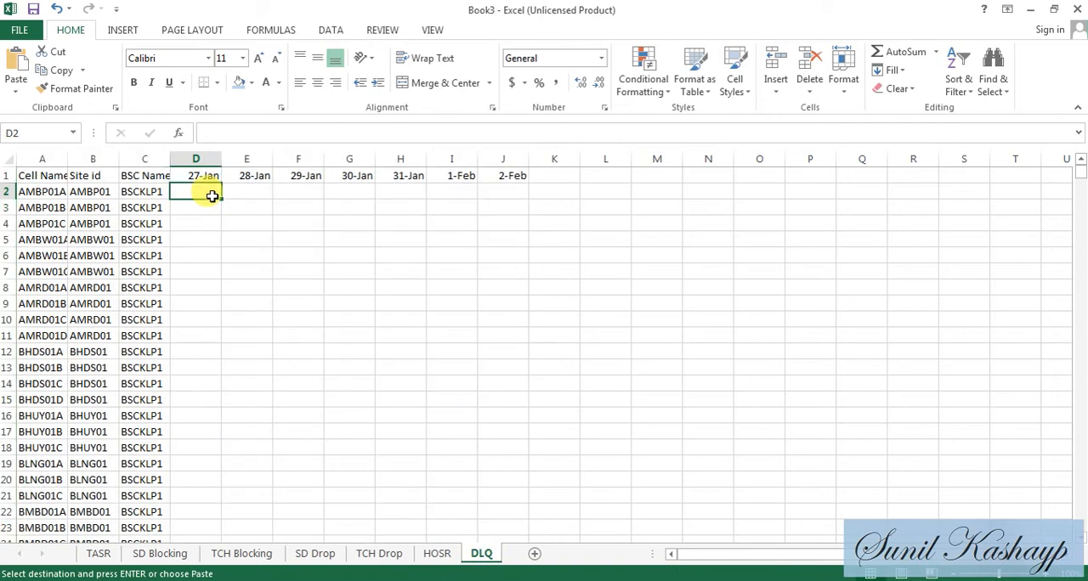
pyautogui.write('=V')
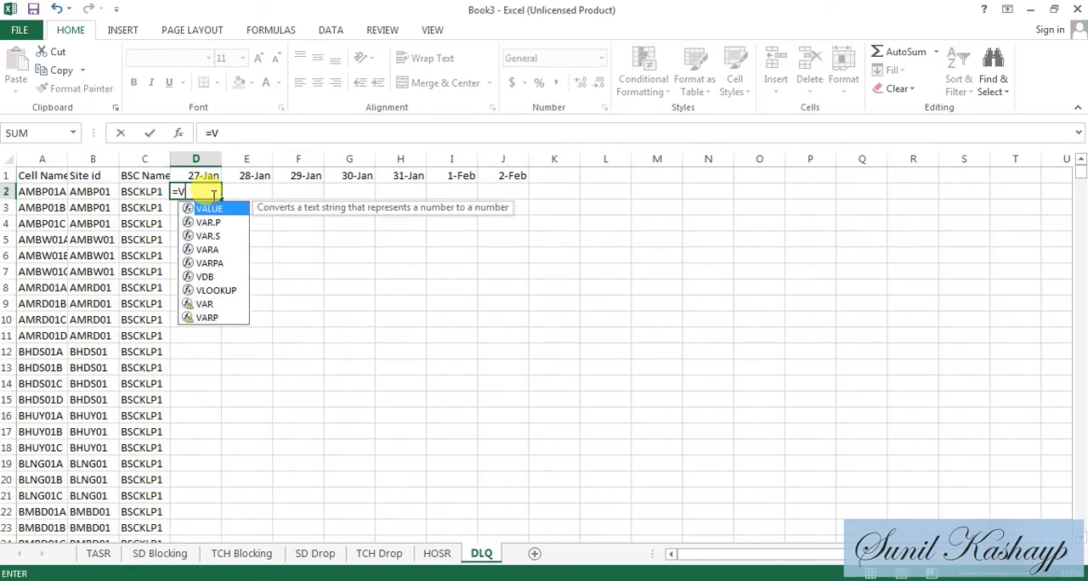
pyautogui.write('LOOKUP(A2,')
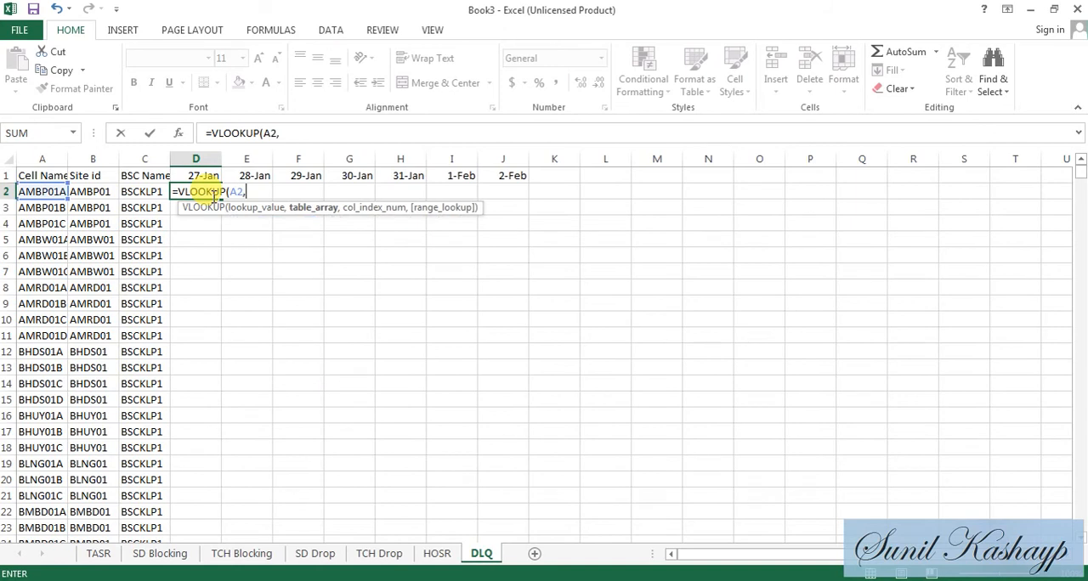
pyautogui.hotkey('alt', 'Tab')
# - Complete the lookup with sheet 1 columns B through X, column index 23 and match type 0, and fill it down DLQ's 27-Jan column
pyautogui.moveTo(105, 158); pyautogui.dragTo(726, 130)
pyautogui.click(726, 130)
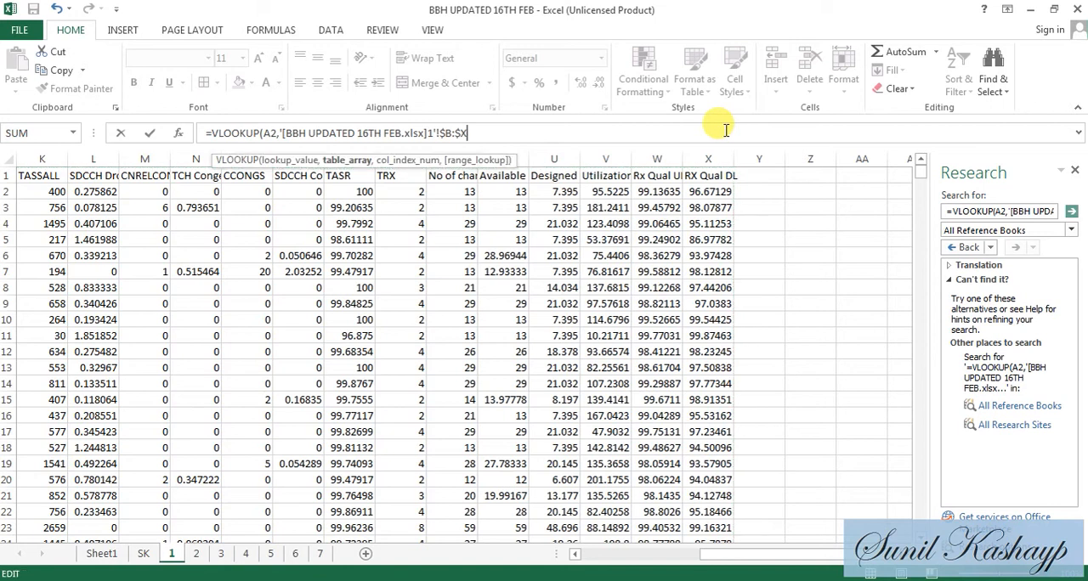
pyautogui.write('3,0)')
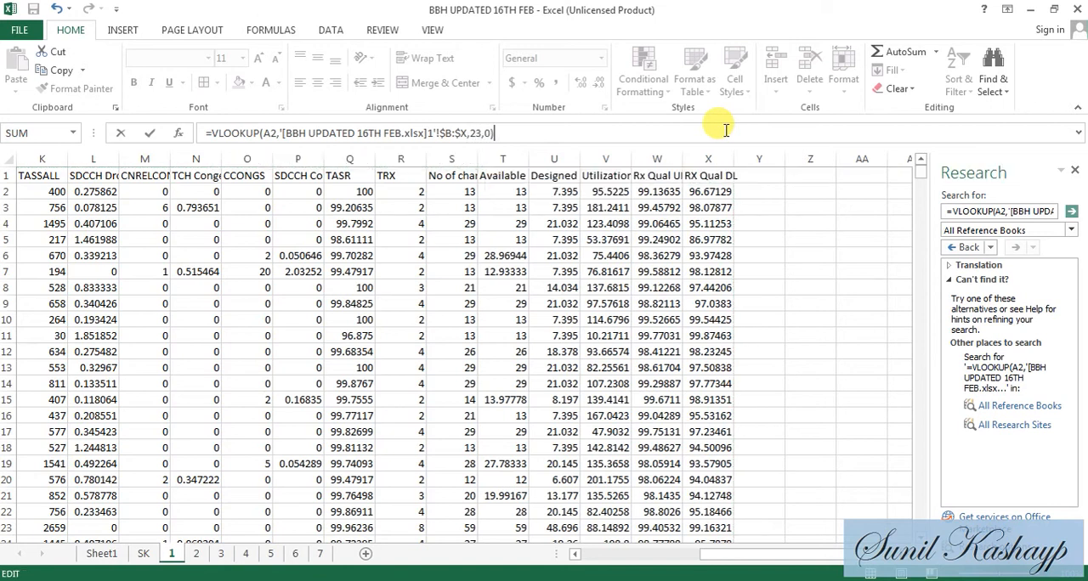
pyautogui.press('Return')
pyautogui.click(210, 191)
pyautogui.doubleClick(221, 197)
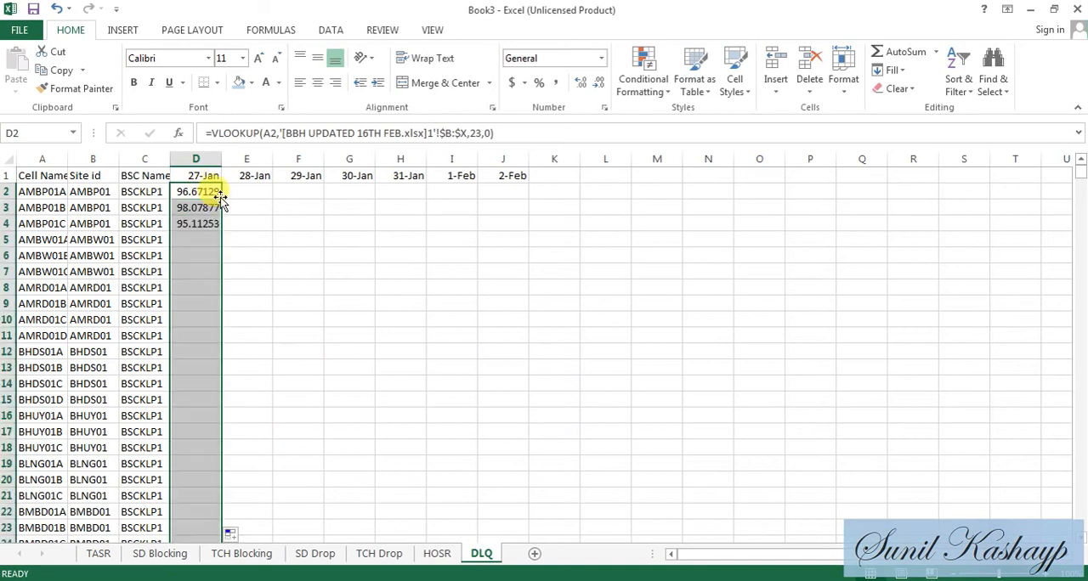
# - Convert the 27-Jan lookup formulas on the DLQ sheet to plain values
pyautogui.press('Up')
pyautogui.hotkey('ctrl', 'shift', 'Down')
pyautogui.hotkey('ctrl', 'c')
pyautogui.hotkey('ctrl', 'Up')
pyautogui.press('Down')
pyautogui.hotkey('alt', 'e')
pyautogui.press('s')
pyautogui.press('v')
pyautogui.press('Return')
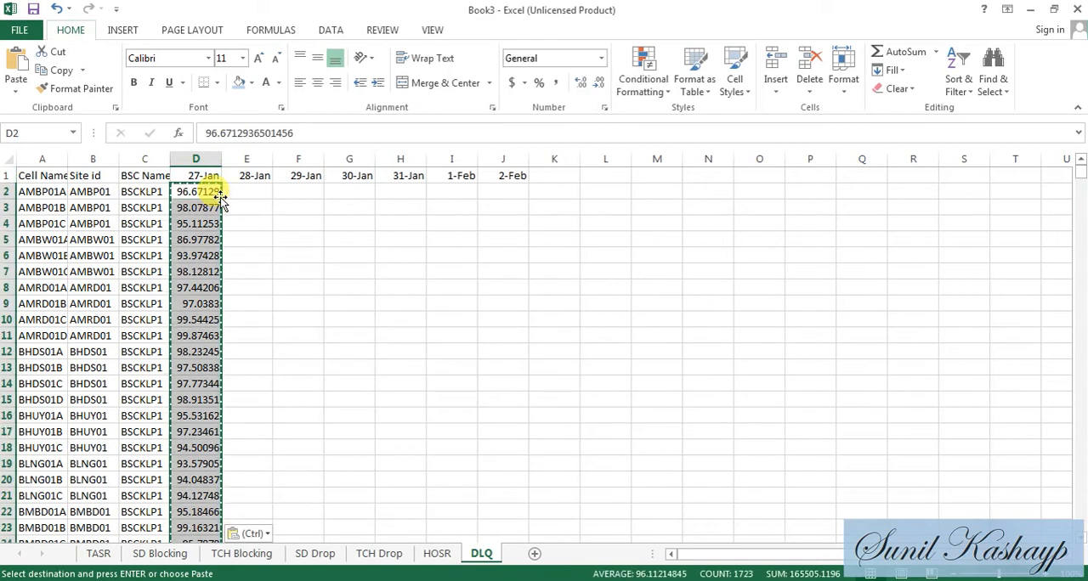
# - Return to the TASR sheet, then open Sheet1 of the BBH UPDATED 16TH FEB workbook and close the Research pane
pyautogui.click(97, 554)
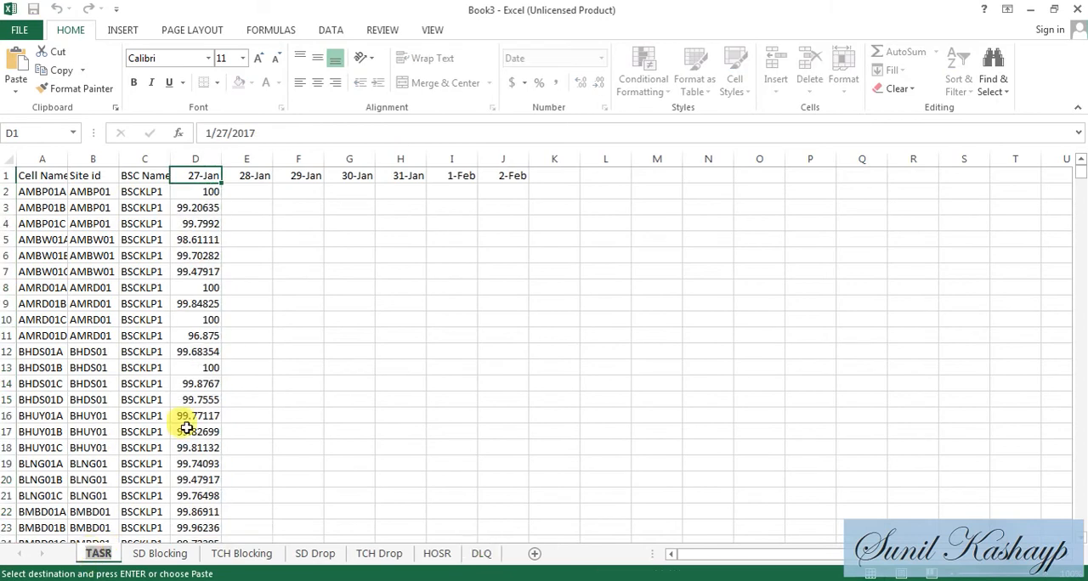
pyautogui.click(256, 222)
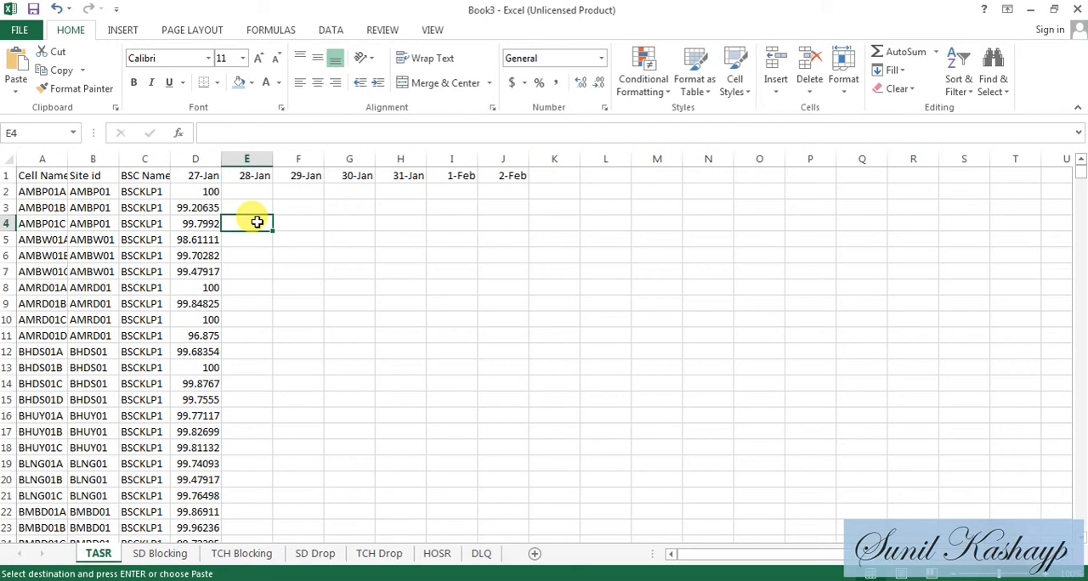
pyautogui.hotkey('alt', 'Tab')
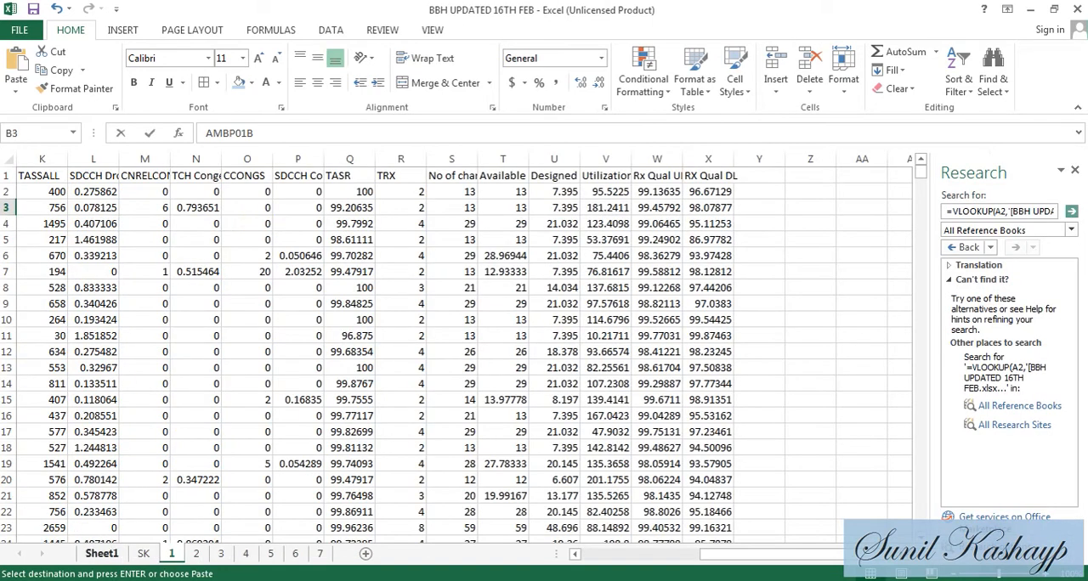
pyautogui.click(100, 557)
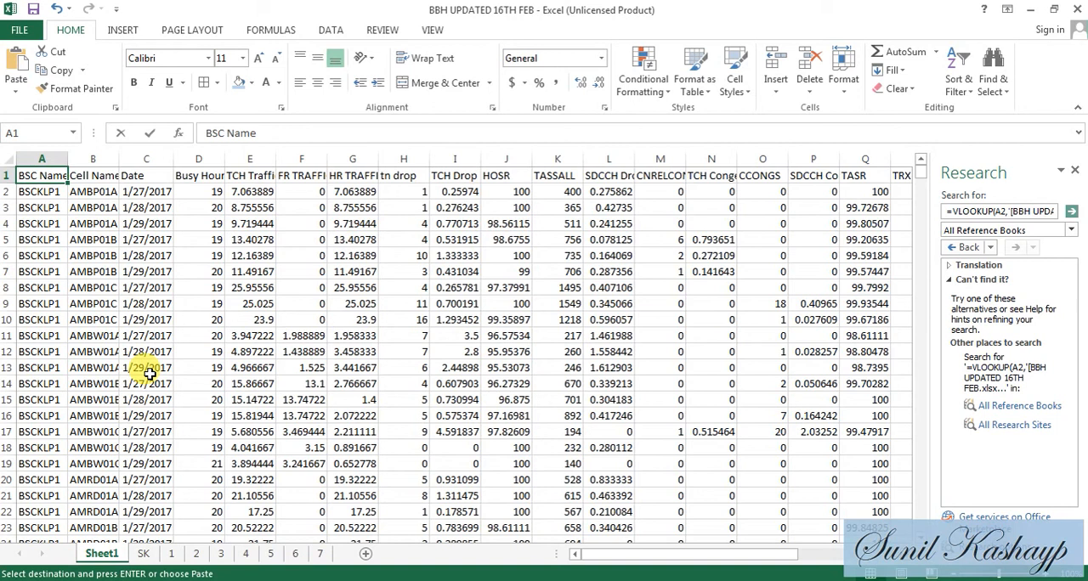
pyautogui.click(1075, 172)
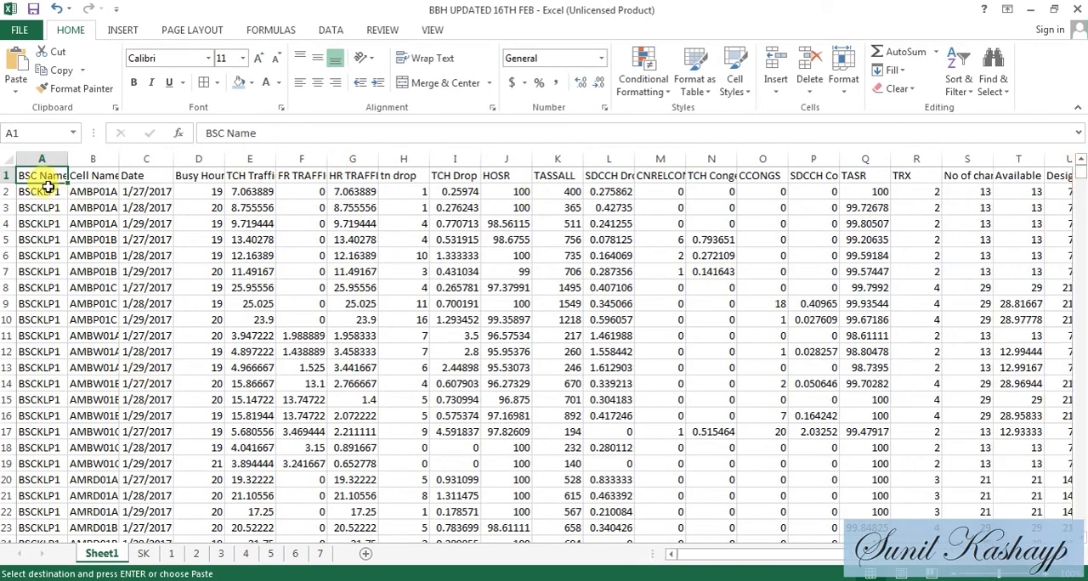
# - Create a PivotTable from the Sheet1 data on a new worksheet
pyautogui.click(120, 31)
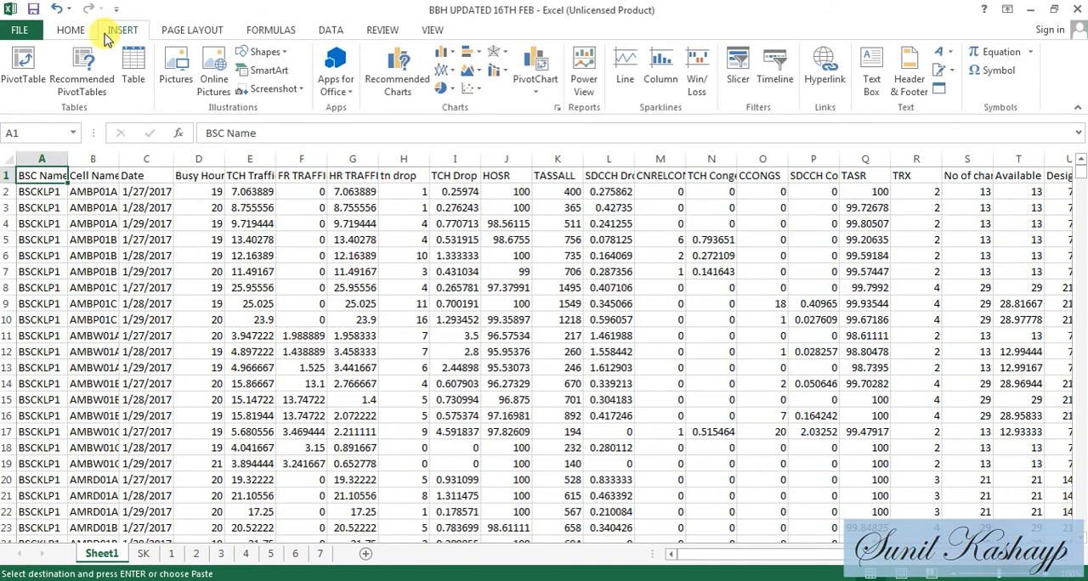
pyautogui.click(31, 71)
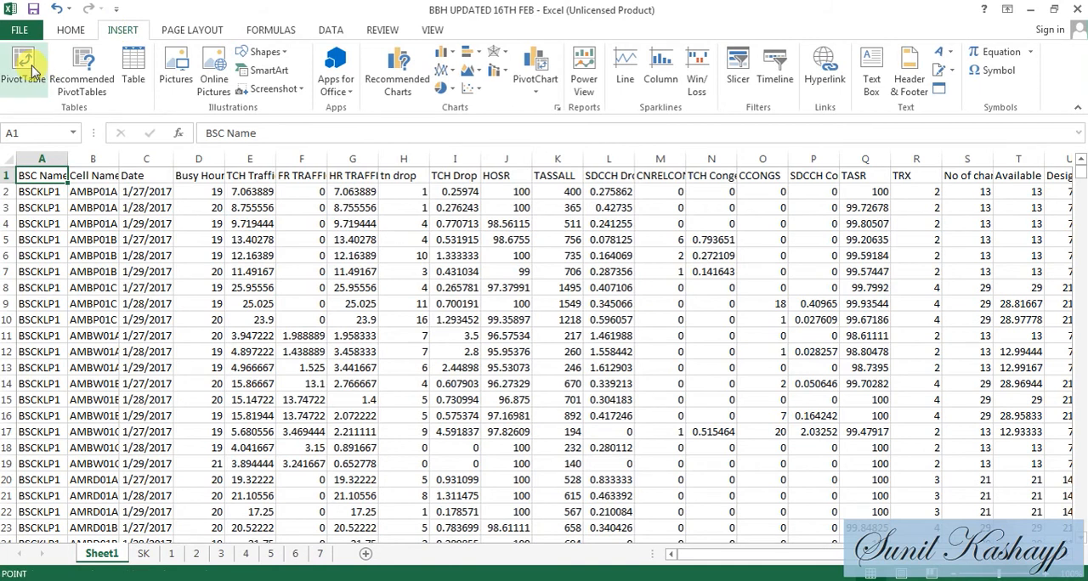
pyautogui.click(454, 489)
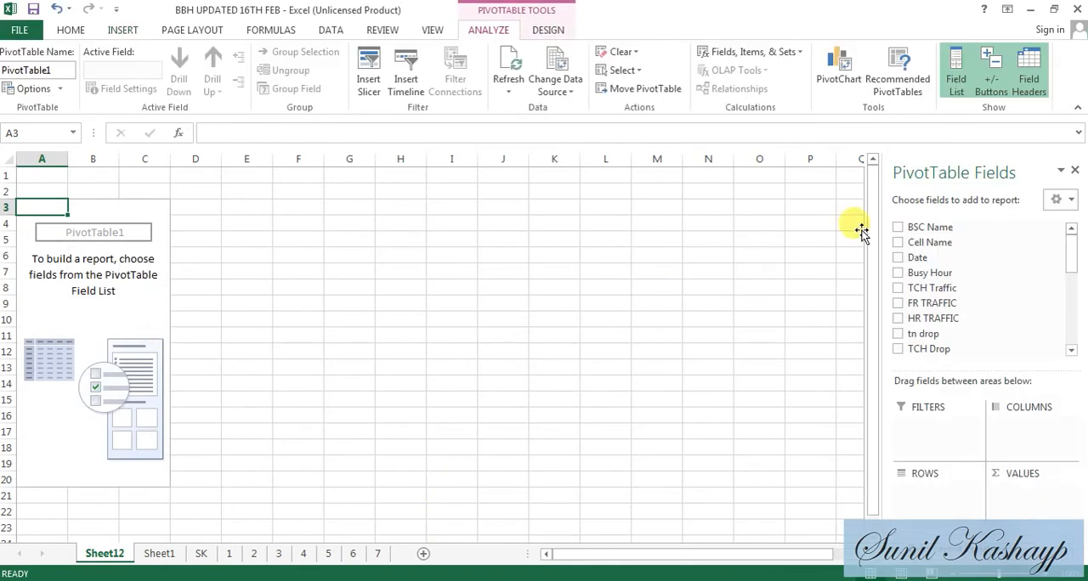
pyautogui.click(129, 318)
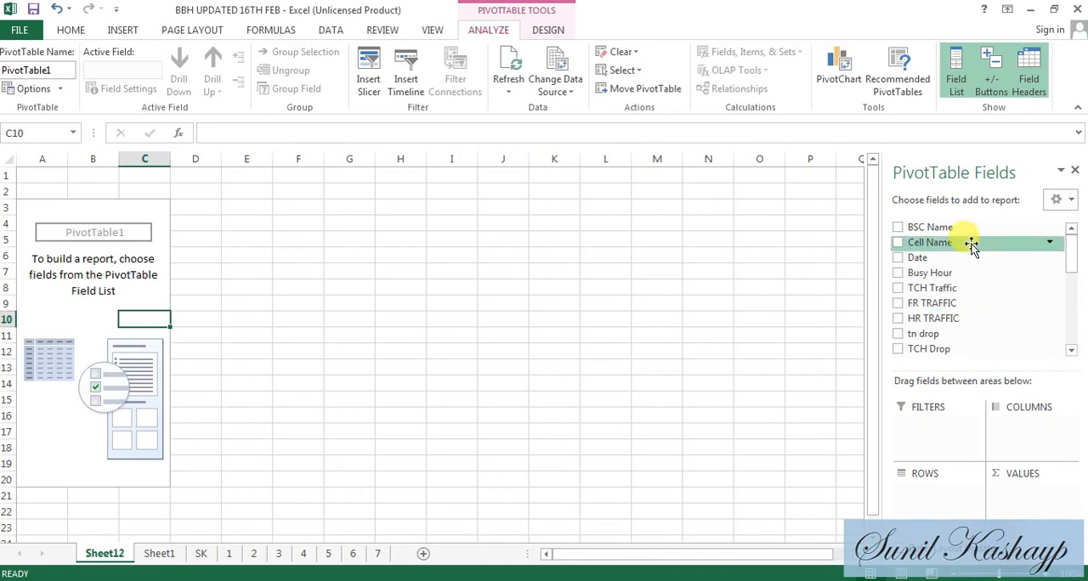
# - Lay out the PivotTable with Cell Name as rows, Date as columns and TASR as values
pyautogui.moveTo(972, 245); pyautogui.dragTo(931, 510)
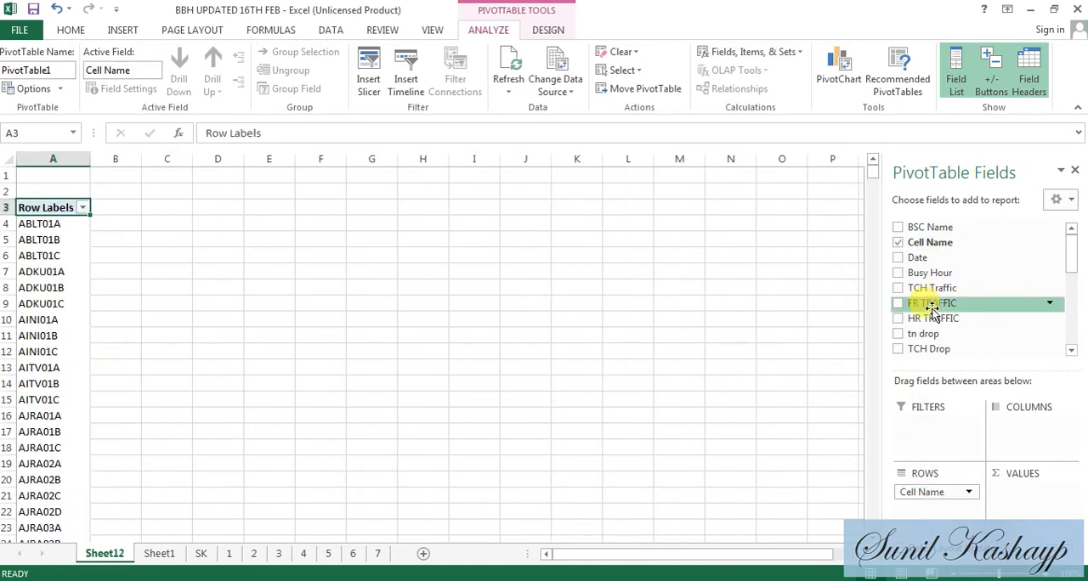
pyautogui.moveTo(935, 267); pyautogui.dragTo(1033, 446)
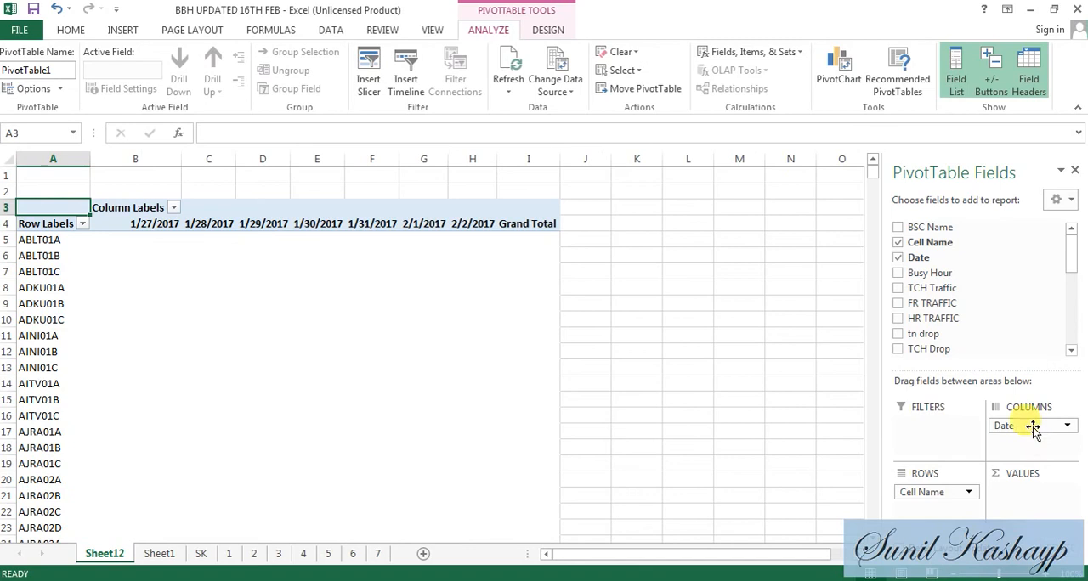
pyautogui.click(1071, 353)
pyautogui.click(1070, 354)
pyautogui.click(1071, 354)
pyautogui.click(1071, 354)
pyautogui.click(1071, 355)
pyautogui.click(1071, 354)
pyautogui.click(1071, 354)
pyautogui.click(1071, 354)
pyautogui.moveTo(1008, 352); pyautogui.dragTo(1027, 499)
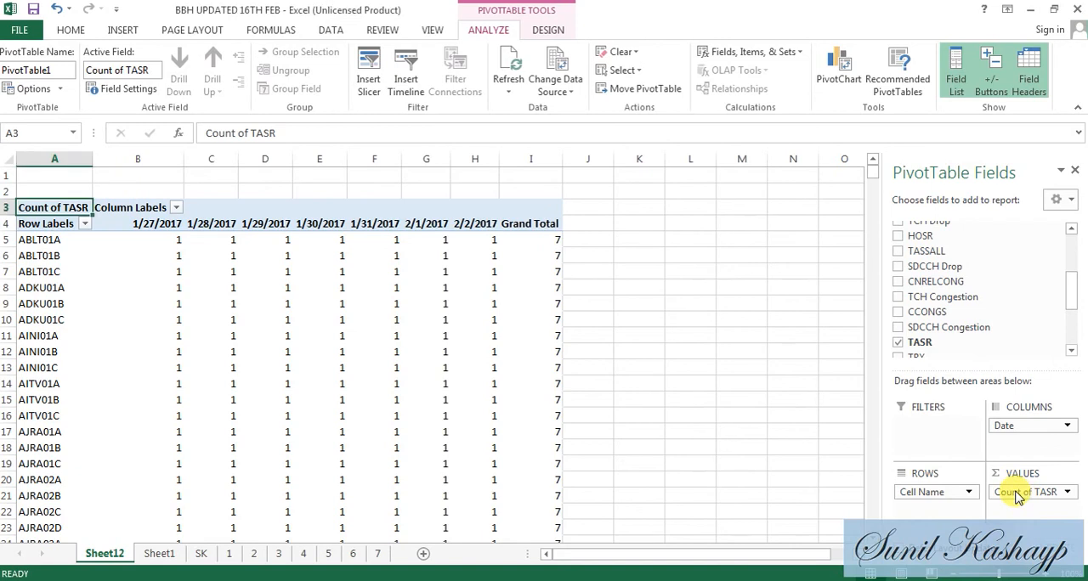
# - Summarize the PivotTable's TASR values by Average
pyautogui.click(1019, 493)
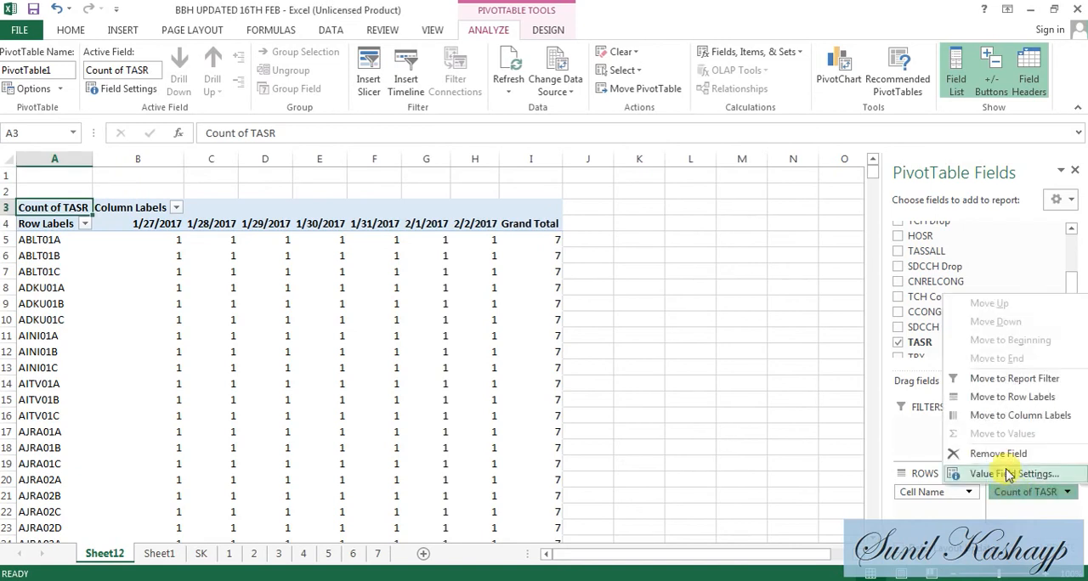
pyautogui.click(1008, 475)
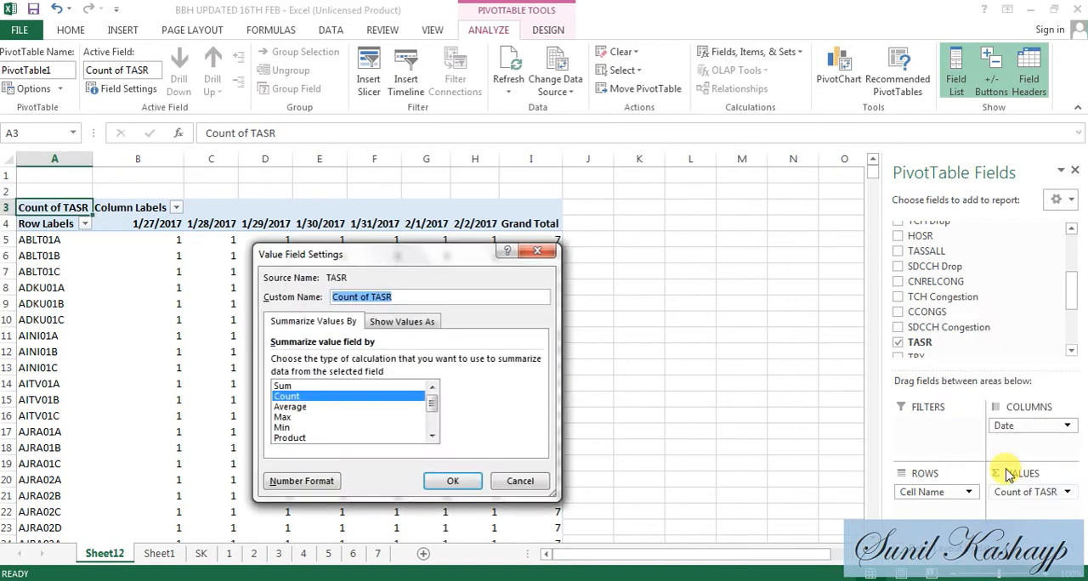
pyautogui.click(434, 437)
pyautogui.doubleClick(310, 395)
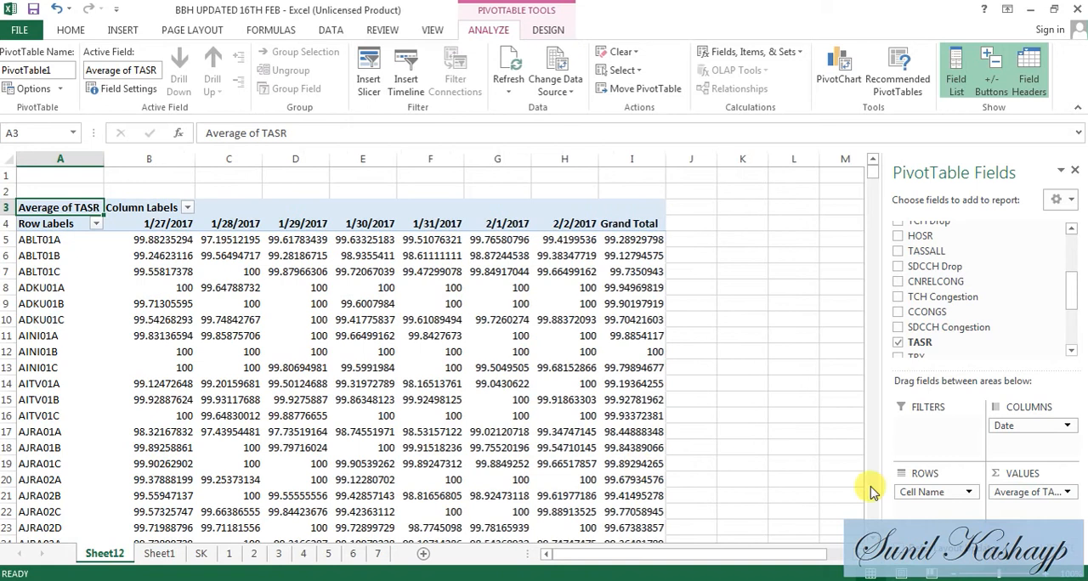
pyautogui.click(1067, 493)
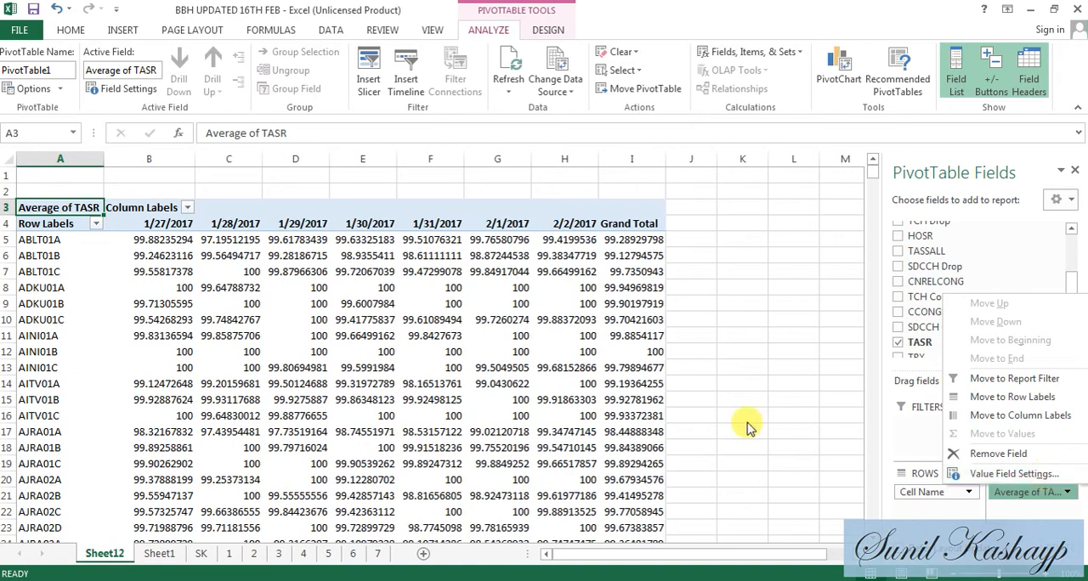
pyautogui.click(638, 447)
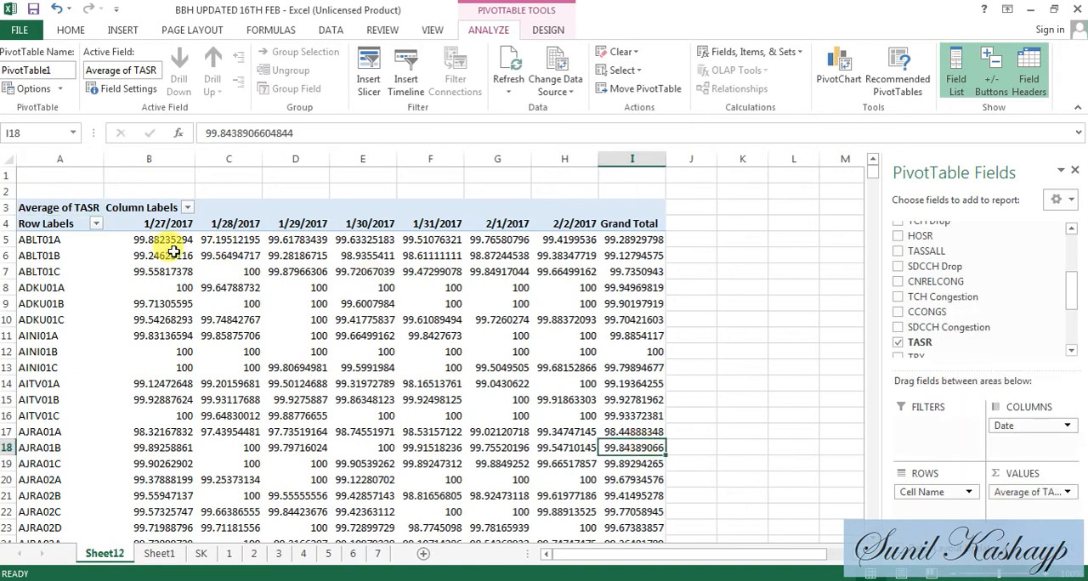
# - Review the daily TASR averages in the PivotTable and look through sheets 1, SK and Sheet1 for comparison
pyautogui.moveTo(173, 252)
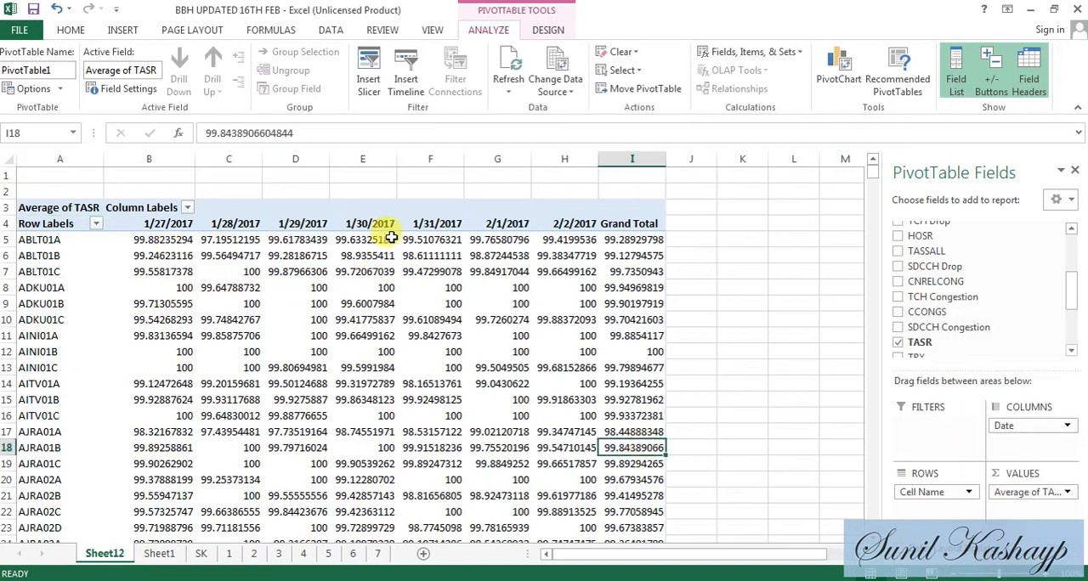
pyautogui.moveTo(508, 239)
pyautogui.moveTo(561, 237)
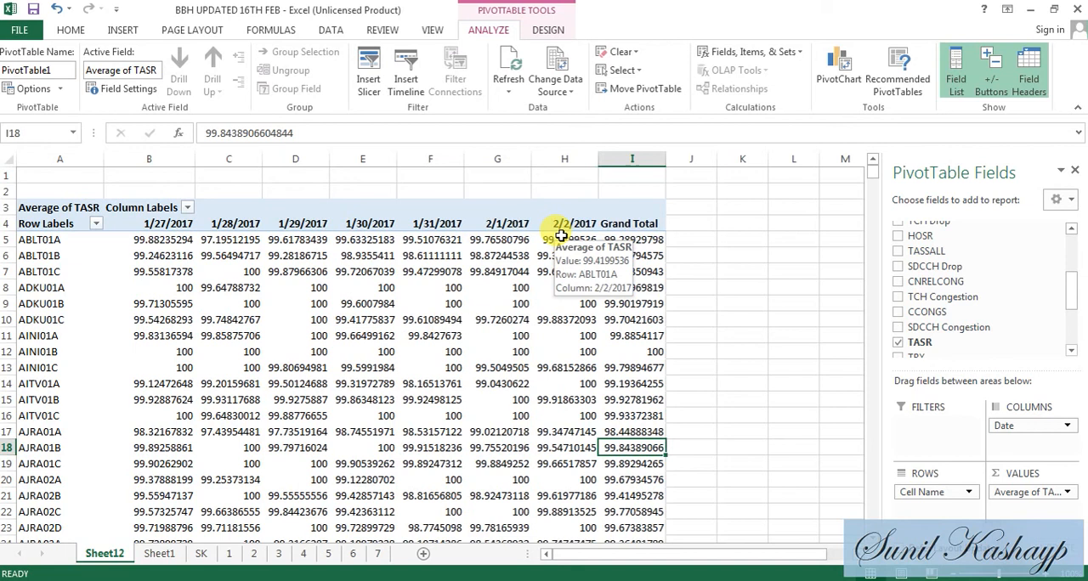
pyautogui.click(229, 554)
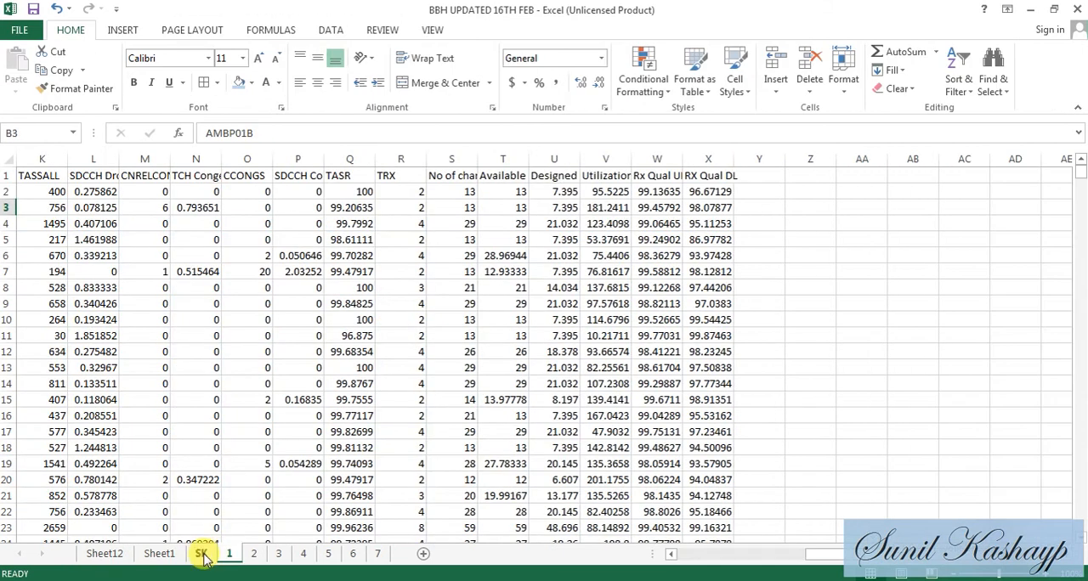
pyautogui.click(201, 554)
pyautogui.click(159, 553)
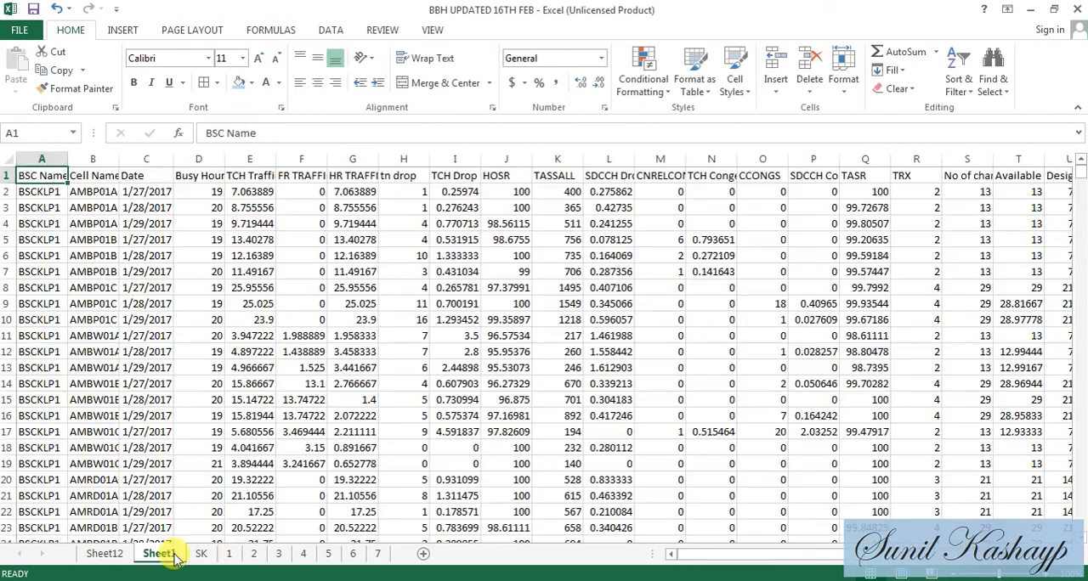
pyautogui.click(104, 553)
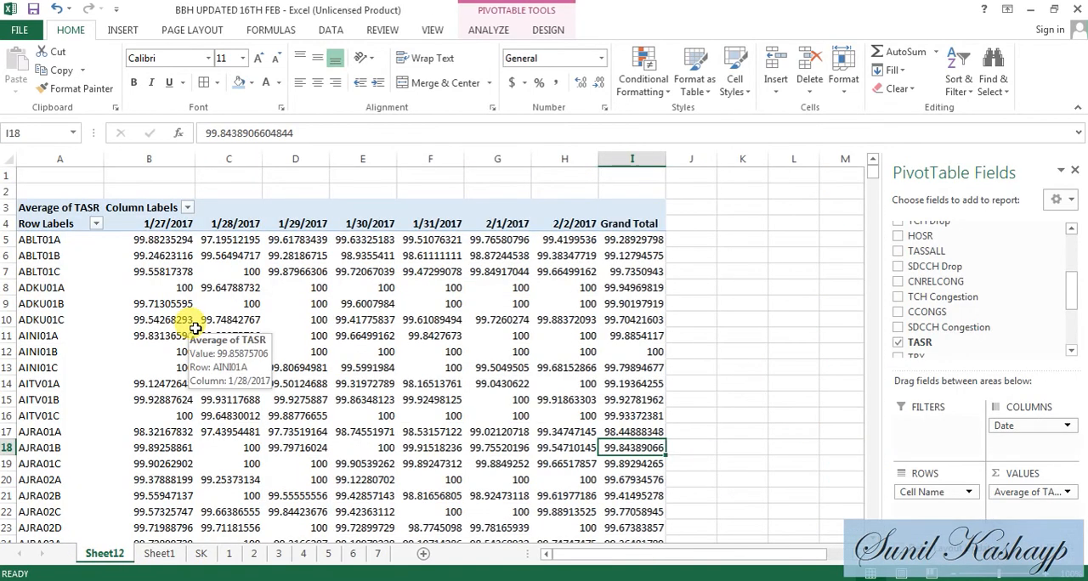
# - Switch to the Book3 workbook and select cell E2 under 28-Jan on the TASR sheet
pyautogui.click(613, 580)
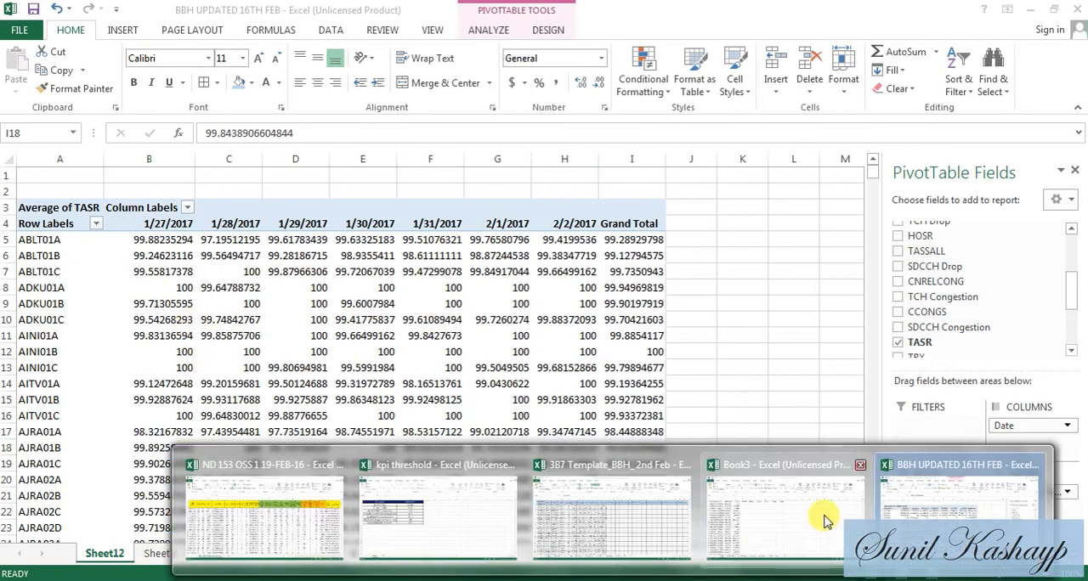
pyautogui.moveTo(624, 514)
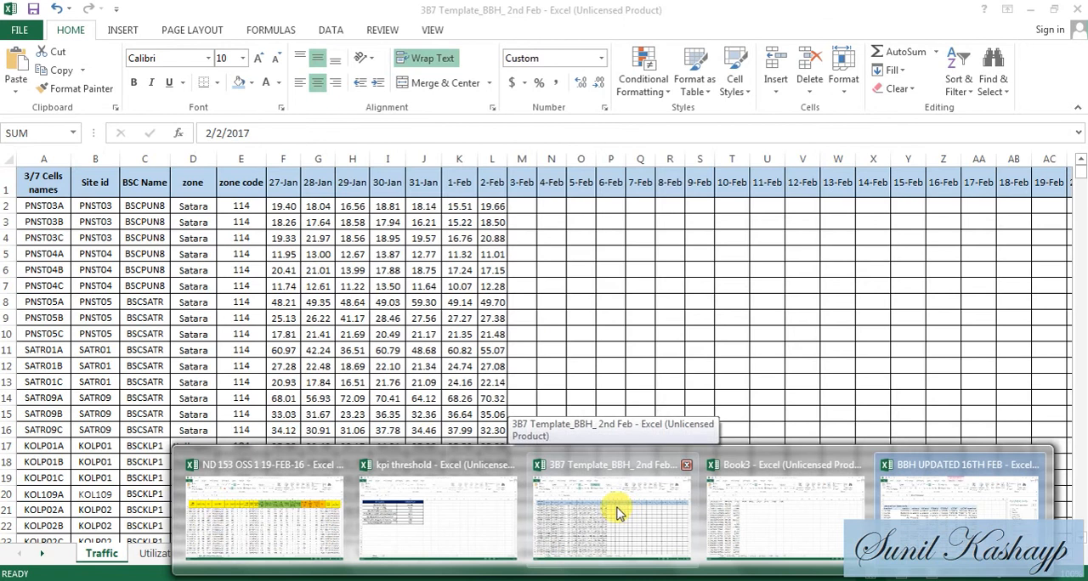
pyautogui.moveTo(825, 494)
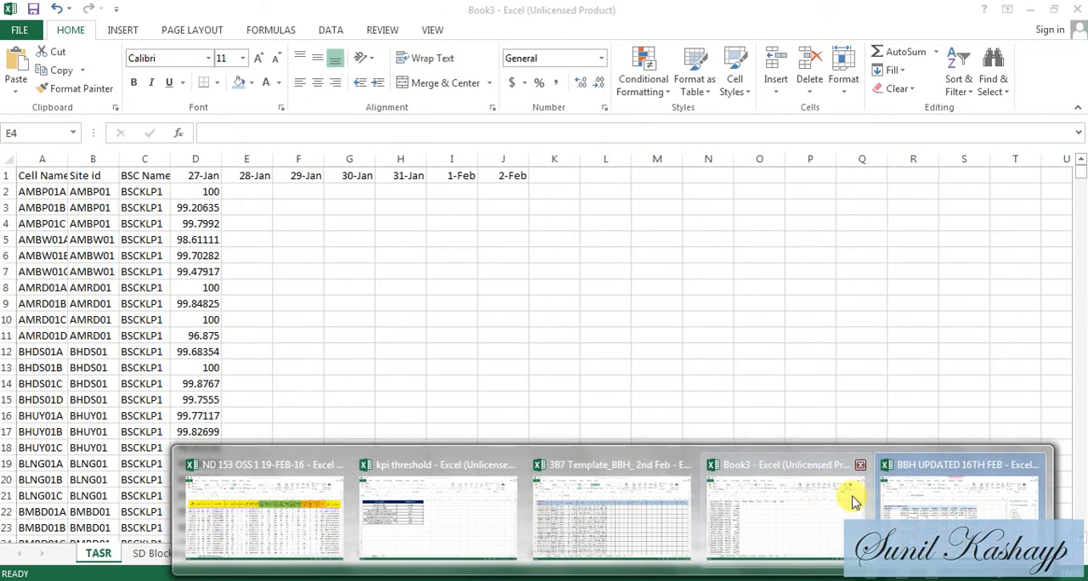
pyautogui.click(799, 499)
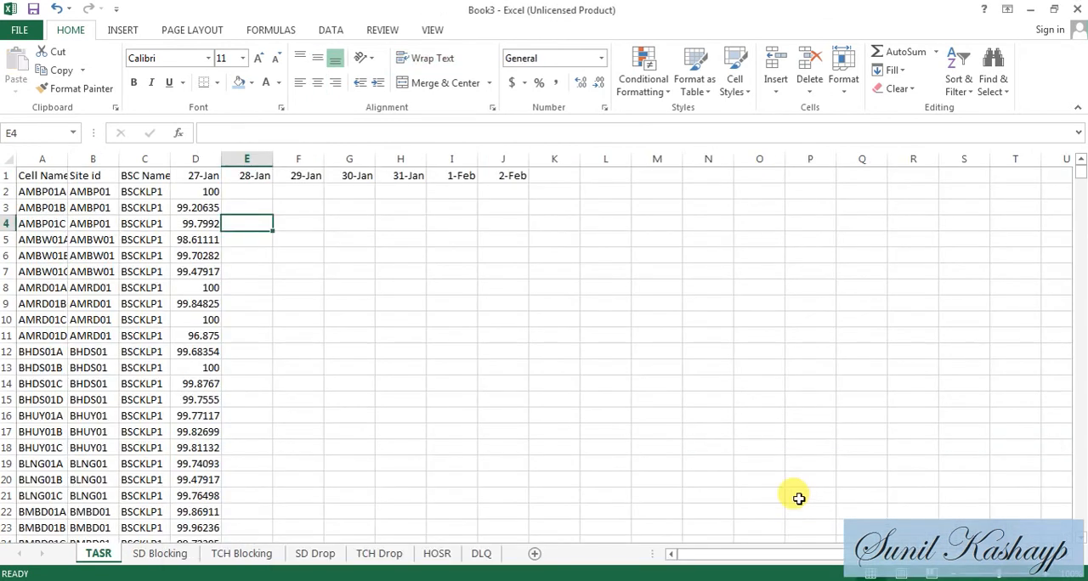
pyautogui.click(257, 189)
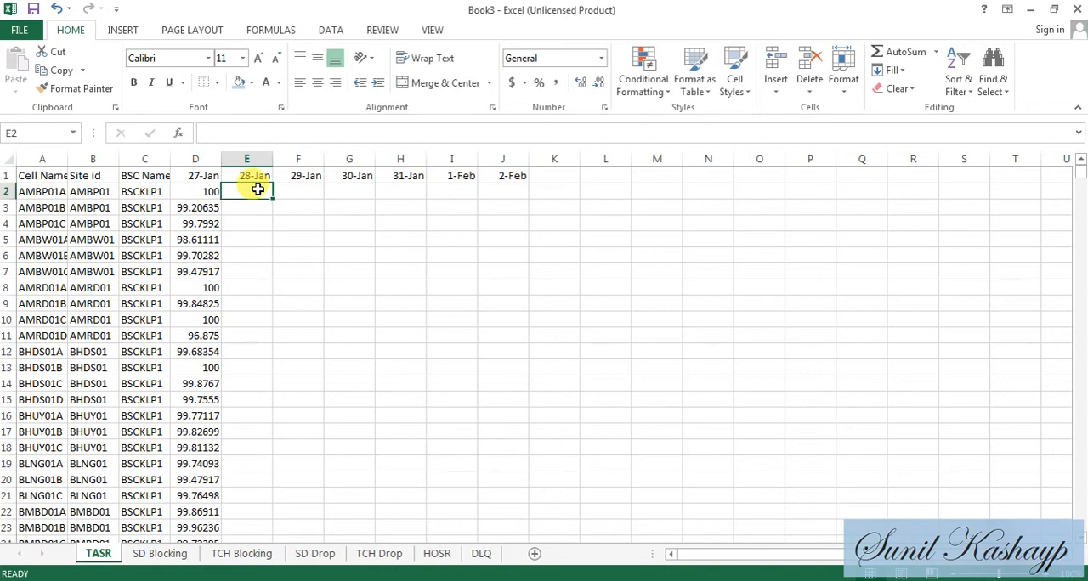
# - Begin a VLOOKUP formula in E2 with A2 as the lookup value
pyautogui.write('=')
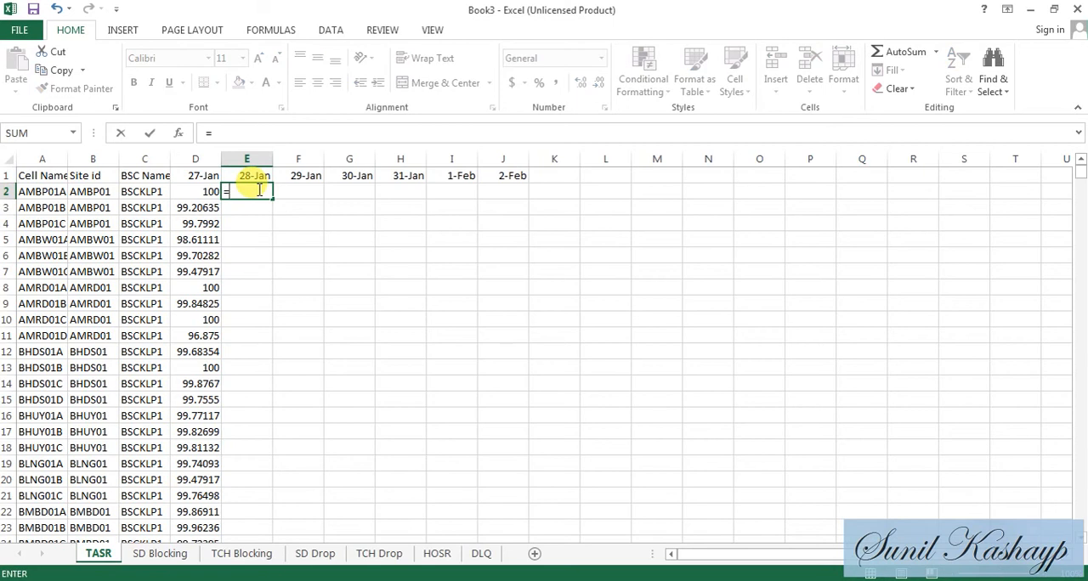
pyautogui.write('VLOOKUP')
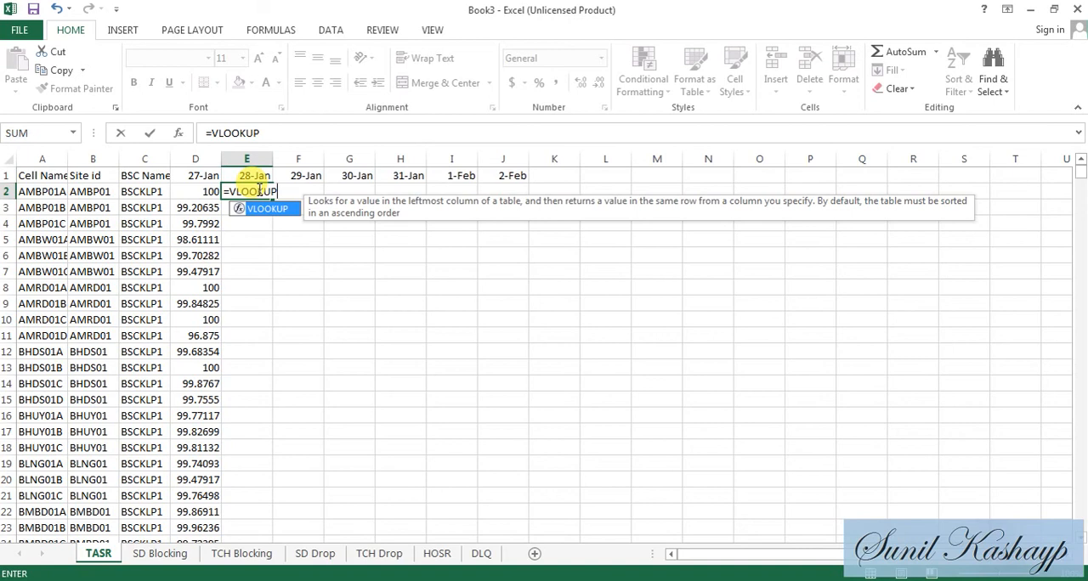
pyautogui.write('(')
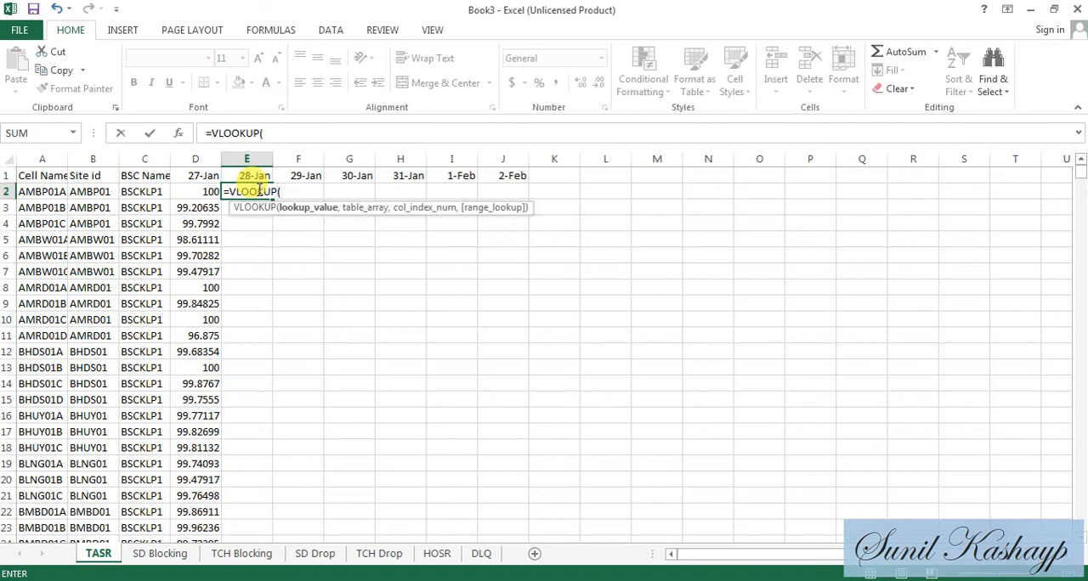
pyautogui.write('A2')
pyautogui.write(',')
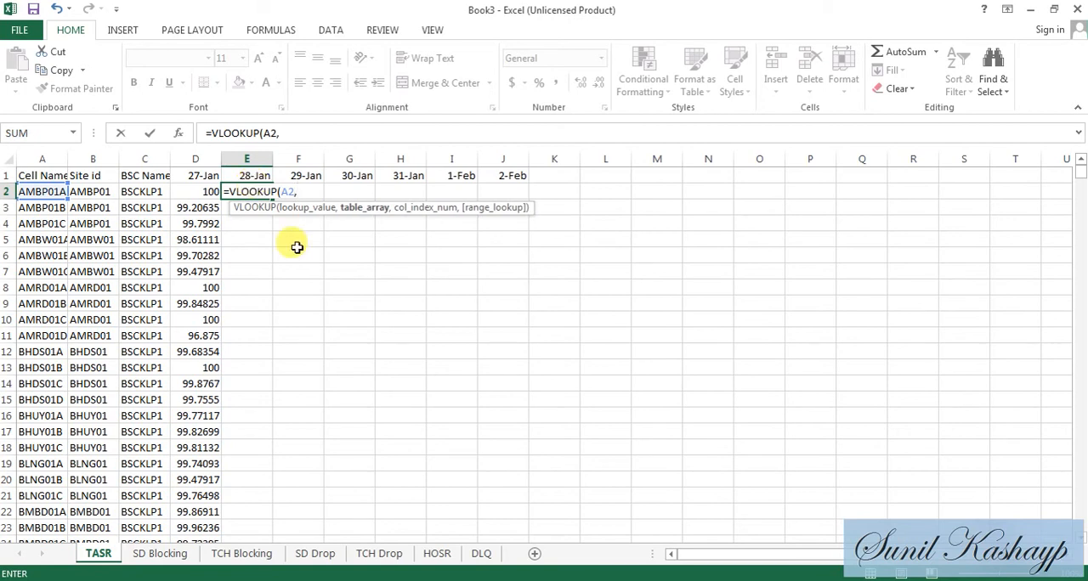
# - Try to complete the VLOOKUP with columns C:H of Sheet12 in BBH UPDATED 16TH FEB, column index 6 and exact match 0
pyautogui.hotkey('alt', 'Tab')
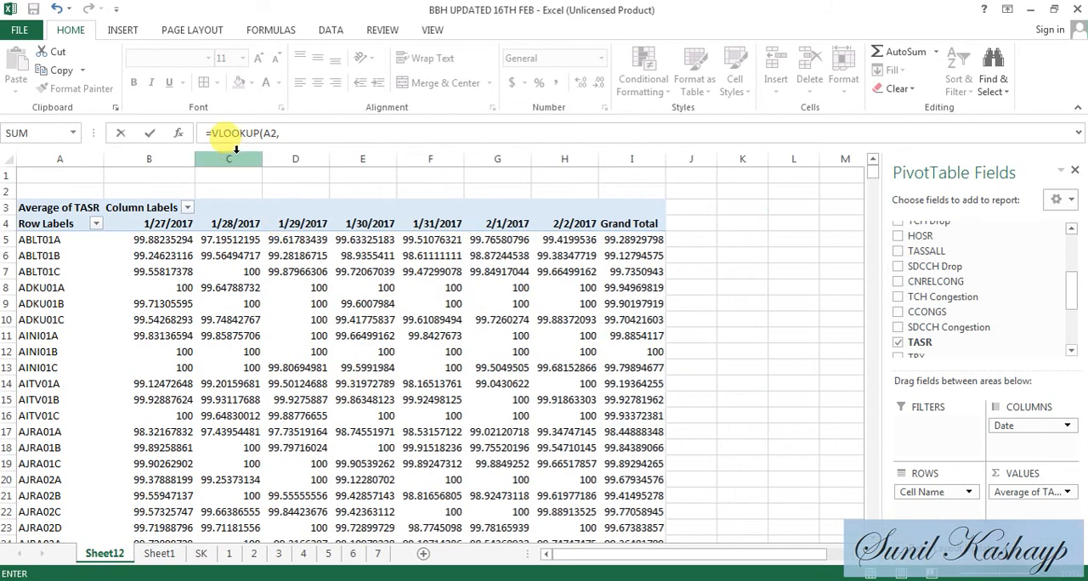
pyautogui.click(243, 151)
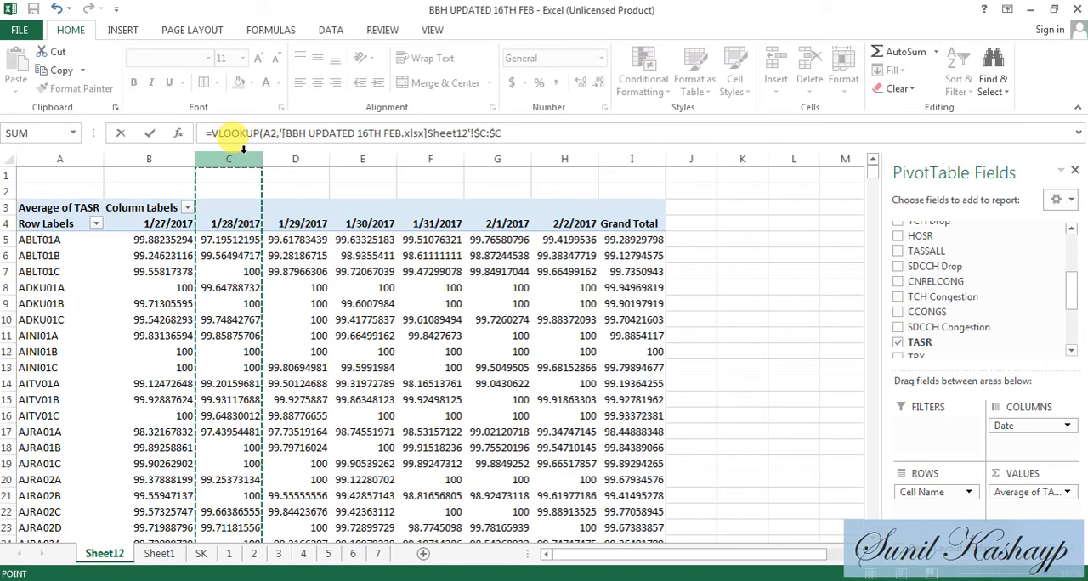
pyautogui.moveTo(243, 153); pyautogui.dragTo(572, 186)
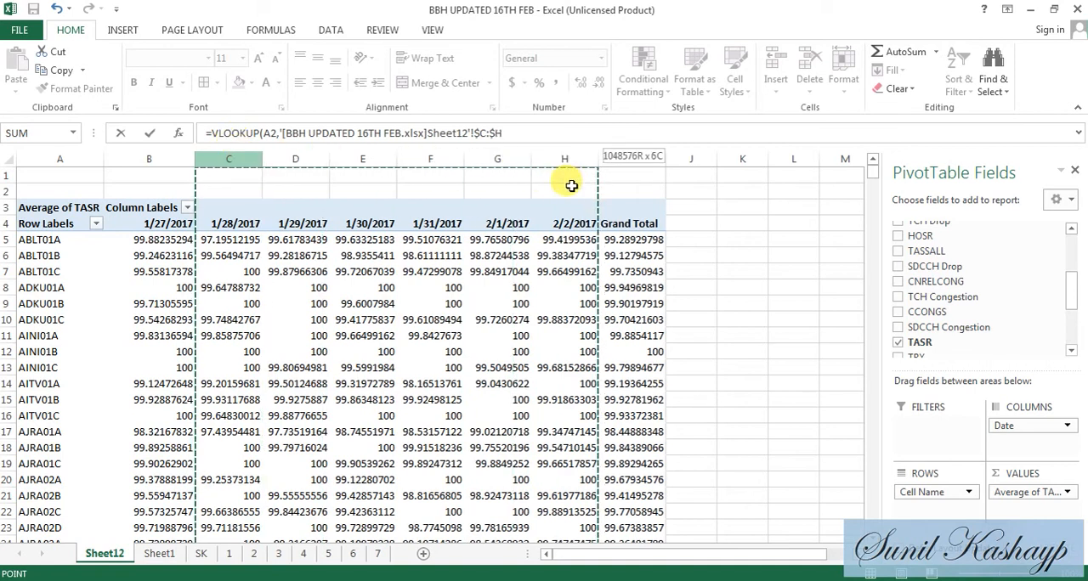
pyautogui.moveTo(571, 185); pyautogui.dragTo(581, 132)
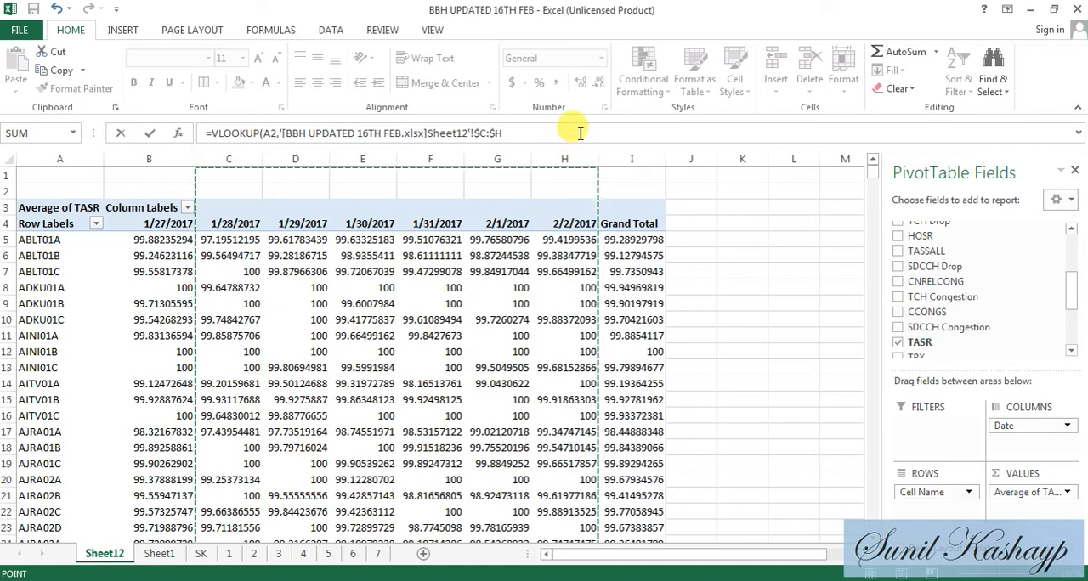
pyautogui.click(580, 133)
pyautogui.write(',2')
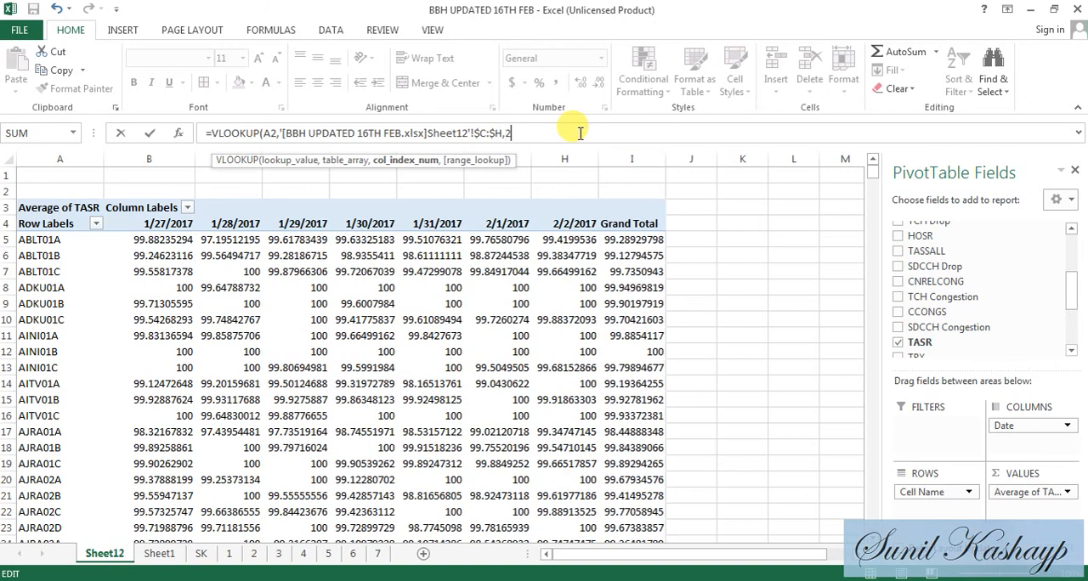
pyautogui.press('BackSpace')
pyautogui.write('6,0')
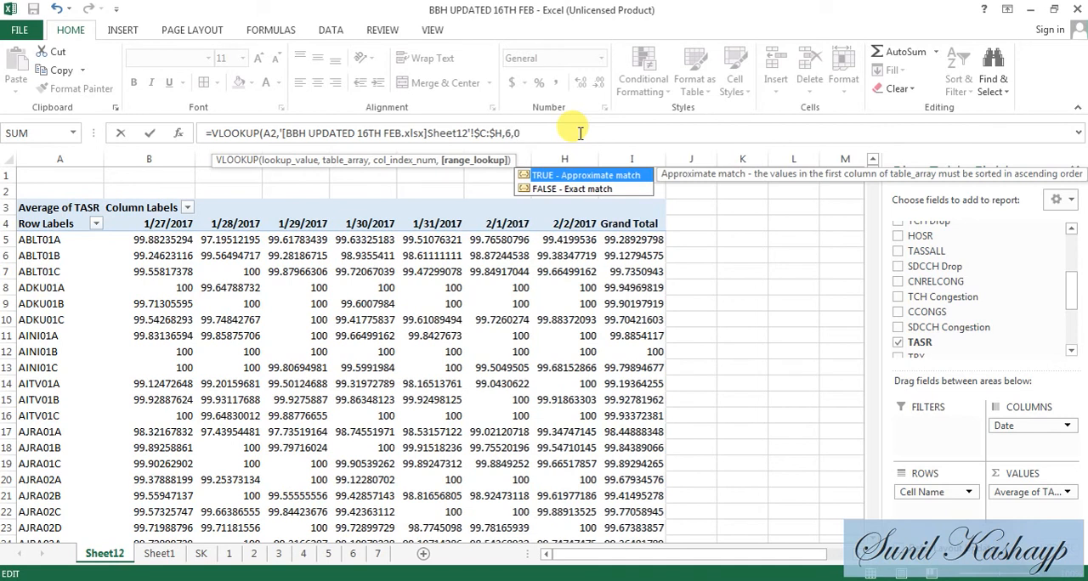
pyautogui.write(')')
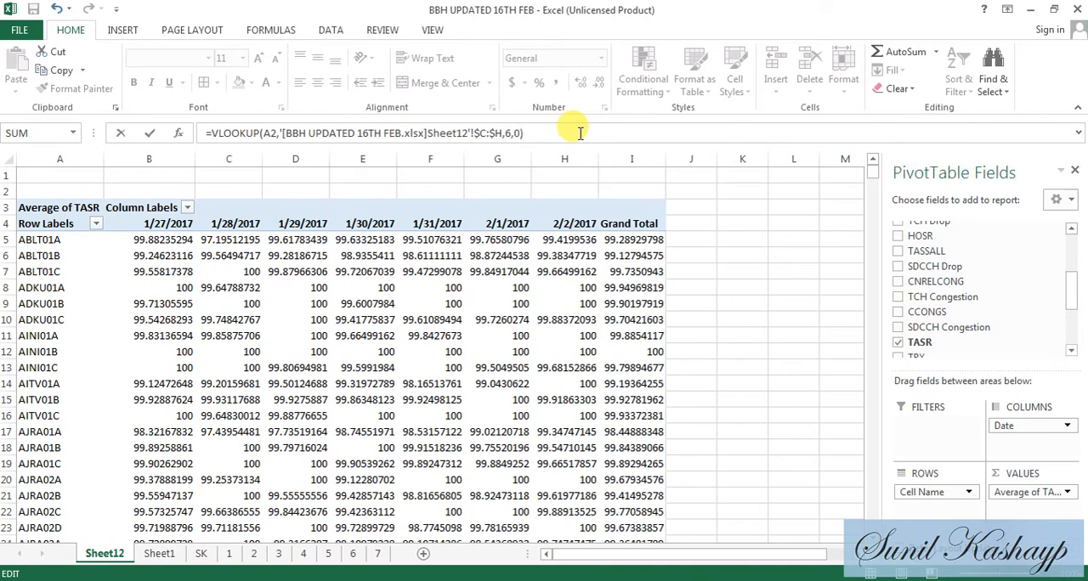
pyautogui.press('Return')
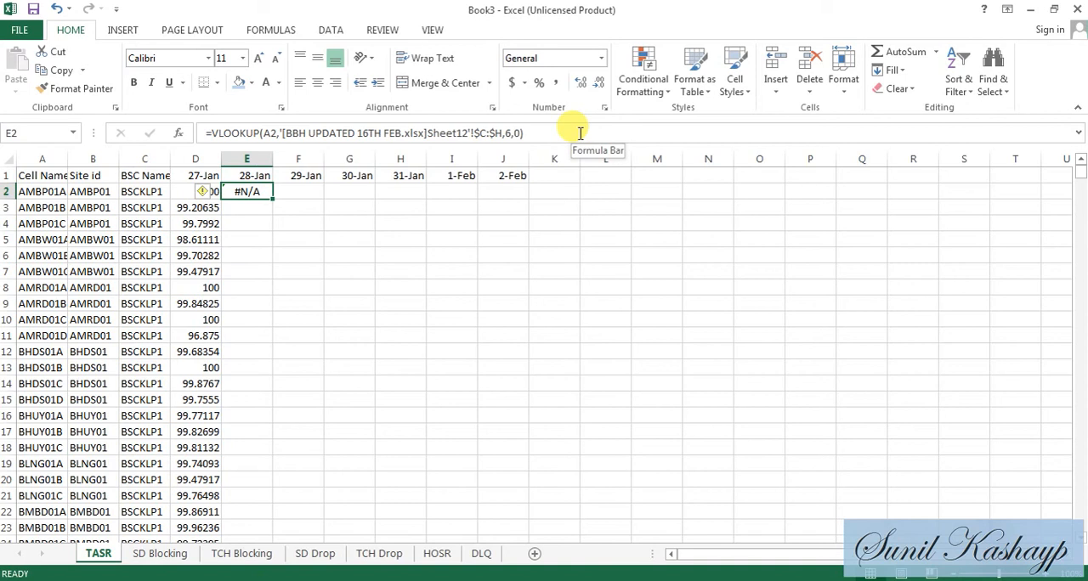
# - Re-enter the VLOOKUP in E2, looking up A2 in columns A:H of Sheet12 in the BBH workbook with column index 8 and exact match 0
pyautogui.press('Right')
pyautogui.press('Left')
pyautogui.write('==V')
pyautogui.press('BackSpace')
pyautogui.press('BackSpace')
pyautogui.write('VLOOKUP(A2,')
pyautogui.hotkey('alt', 'Tab')
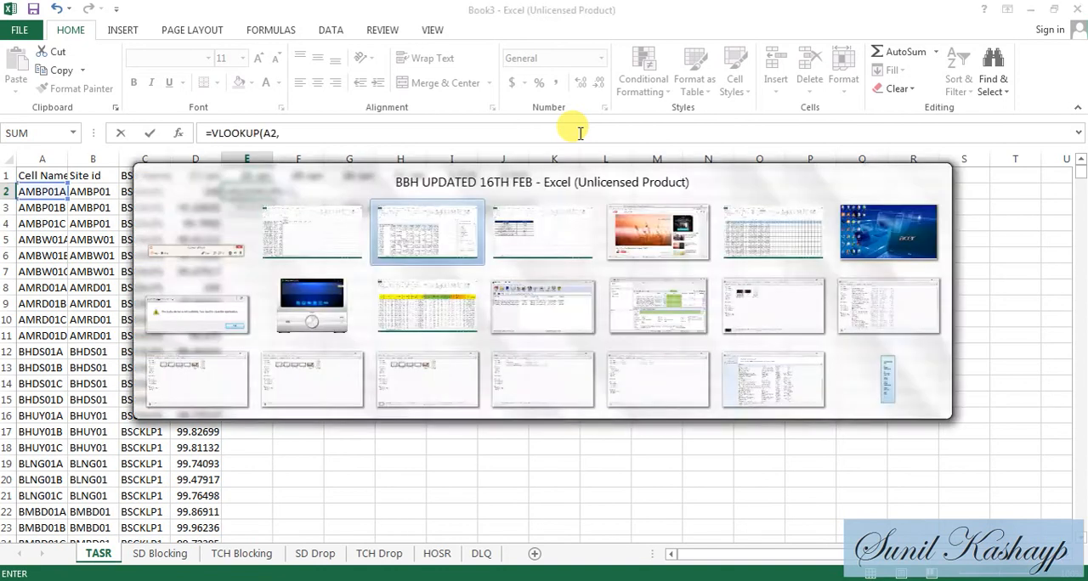
pyautogui.moveTo(74, 158); pyautogui.dragTo(558, 134)
pyautogui.write(',8,0')
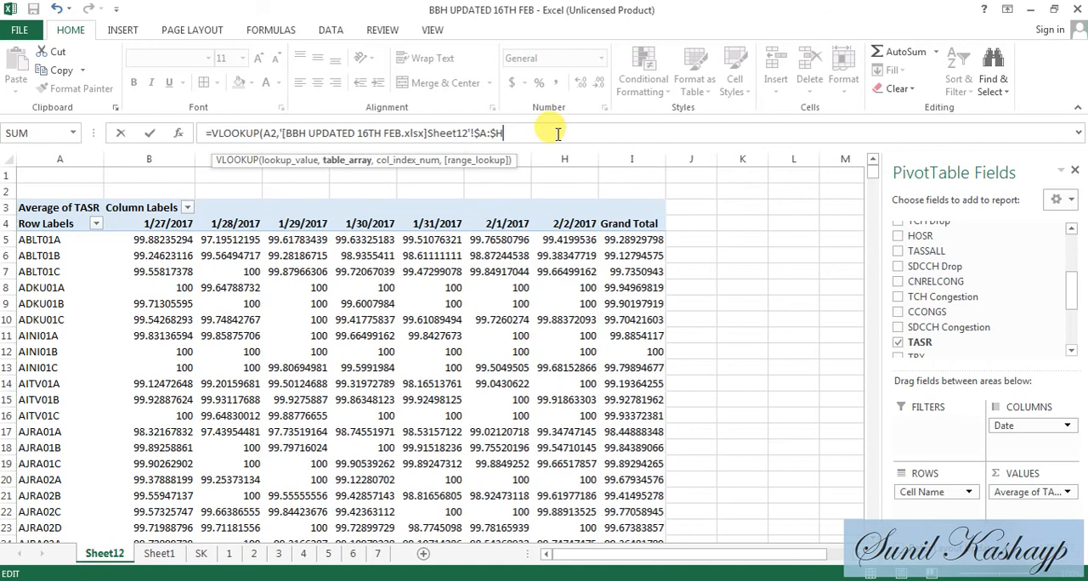
pyautogui.write(')')
pyautogui.press('Return')
pyautogui.press('Up')
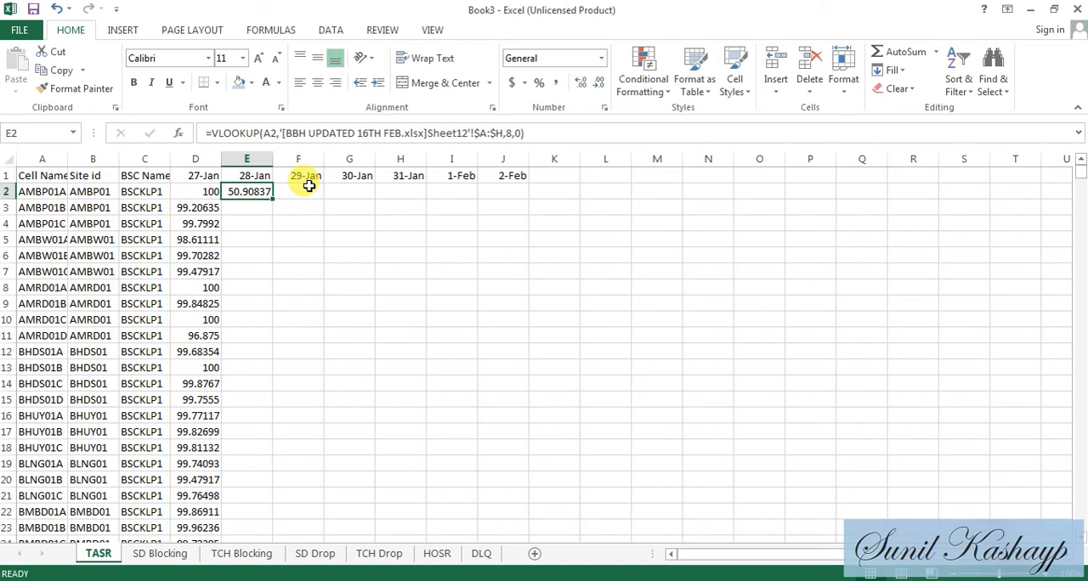
# - Lock only the column of the lookup reference in E2's VLOOKUP so it reads $A2
pyautogui.click(271, 134)
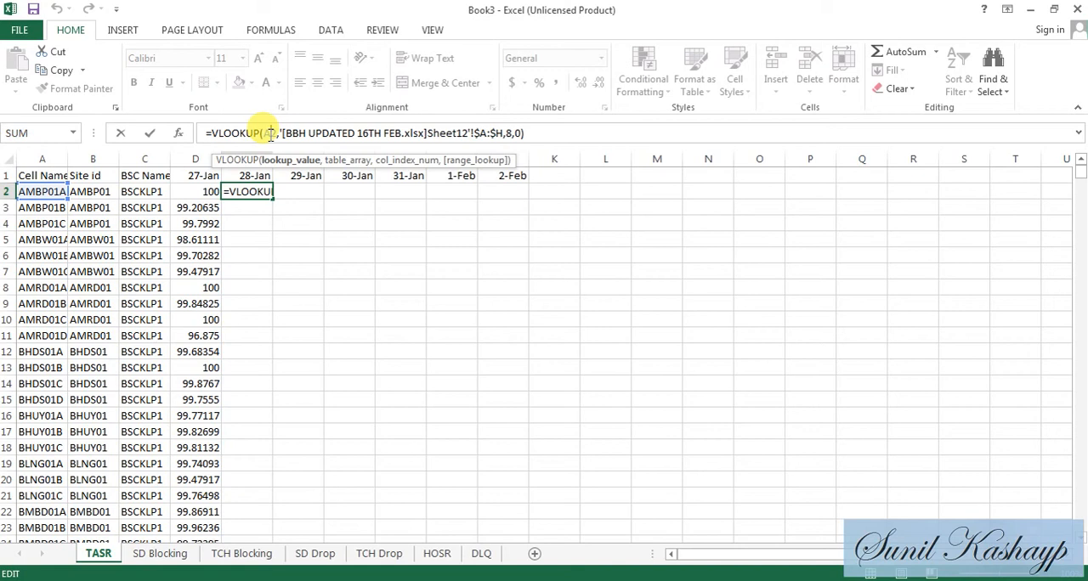
pyautogui.press('F4')
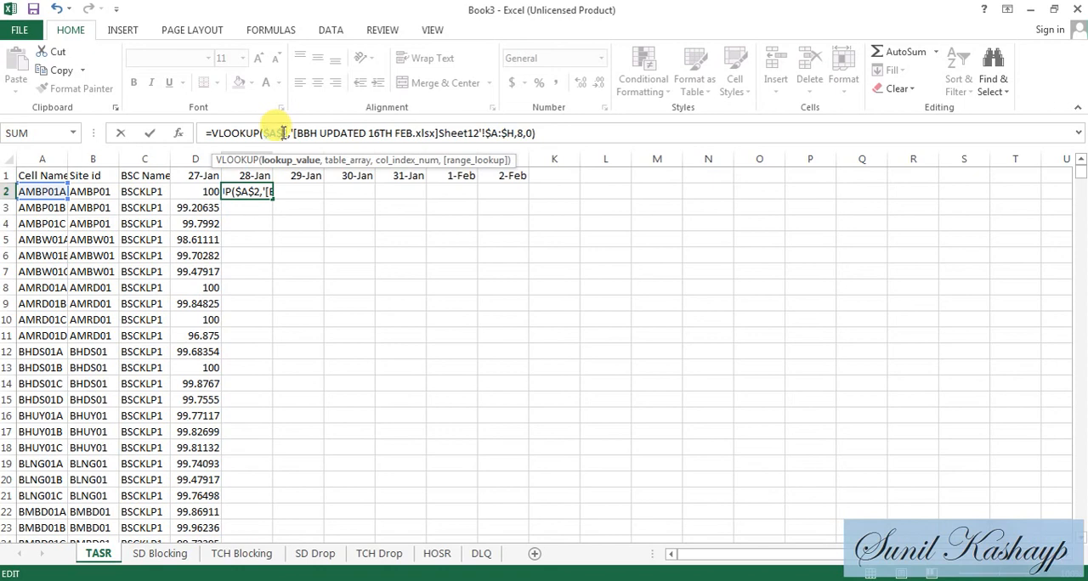
pyautogui.press('BackSpace')
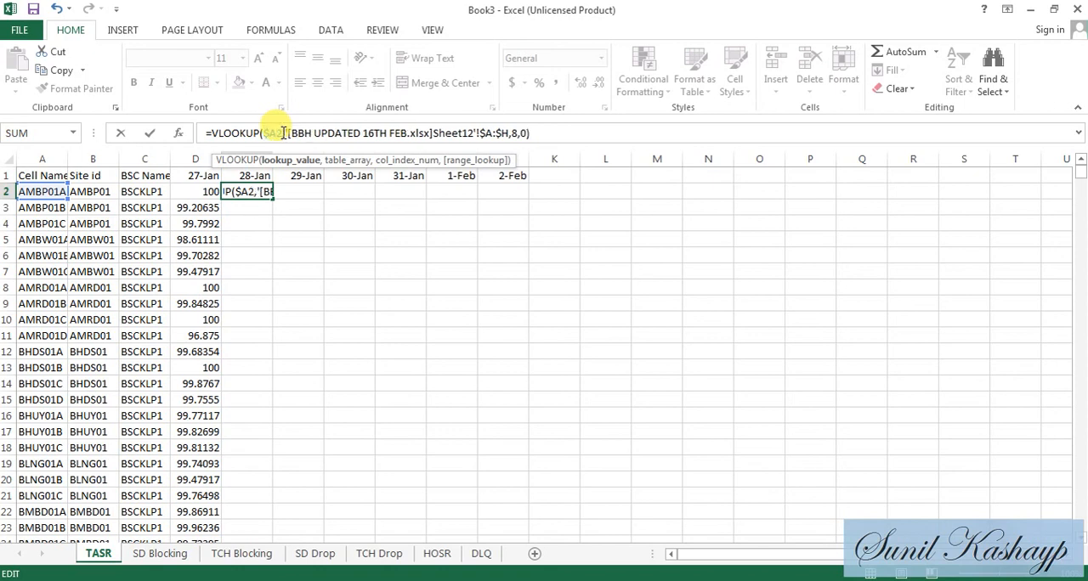
pyautogui.press('Return')
pyautogui.press('Up')
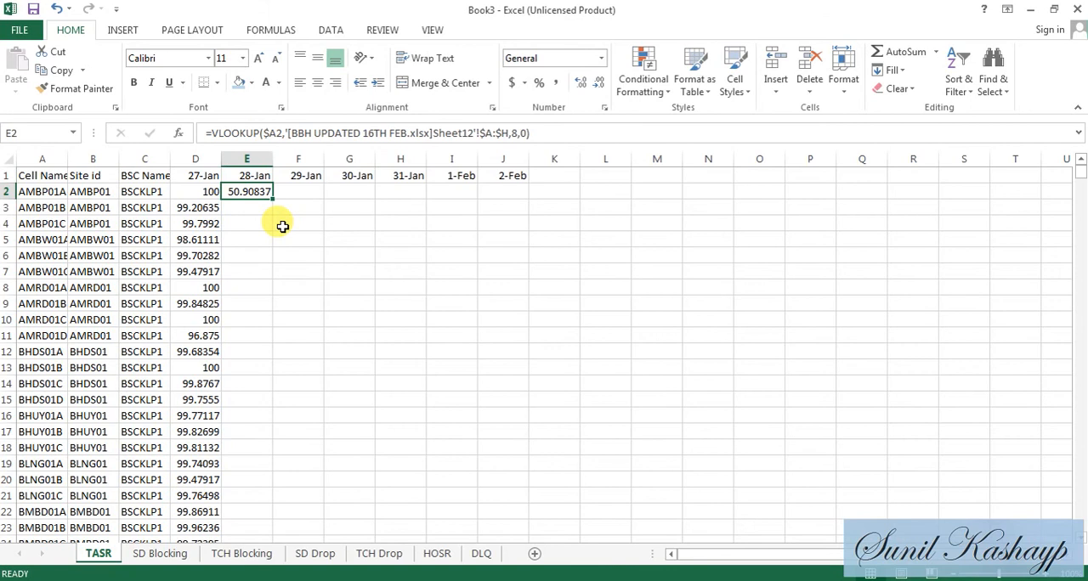
# - Copy the E2 formula and select F2:J2, the 29-Jan to 2-Feb cells, as the destination
pyautogui.hotkey('ctrl', 'c')
pyautogui.press('Right')
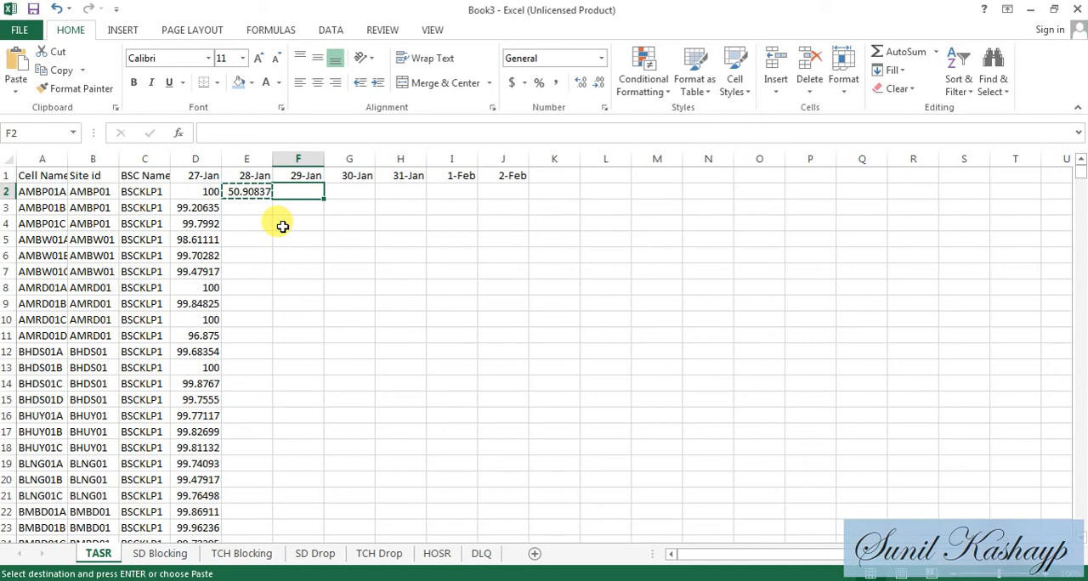
pyautogui.hotkey('shift', 'Right')
pyautogui.hotkey('shift', 'Right')
pyautogui.hotkey('shift', 'Right')
pyautogui.hotkey('shift', 'Right')
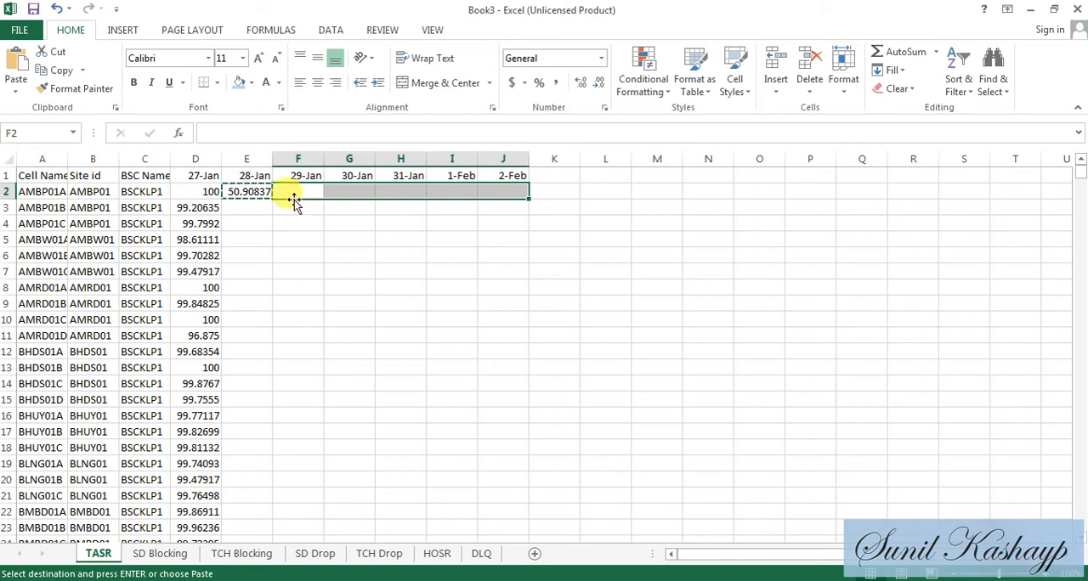
pyautogui.rightClick(297, 192)
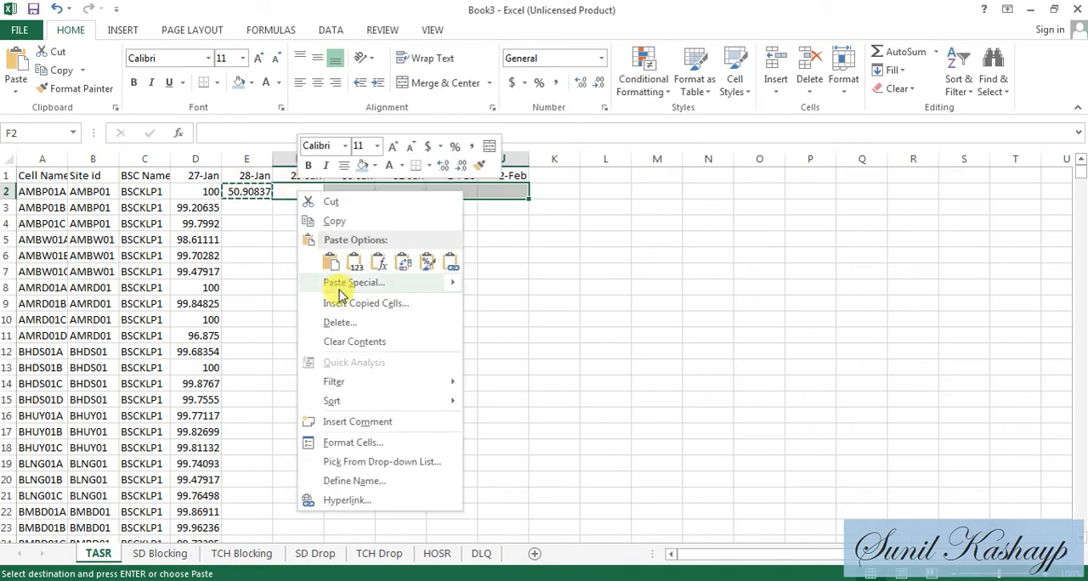
pyautogui.moveTo(376, 291)
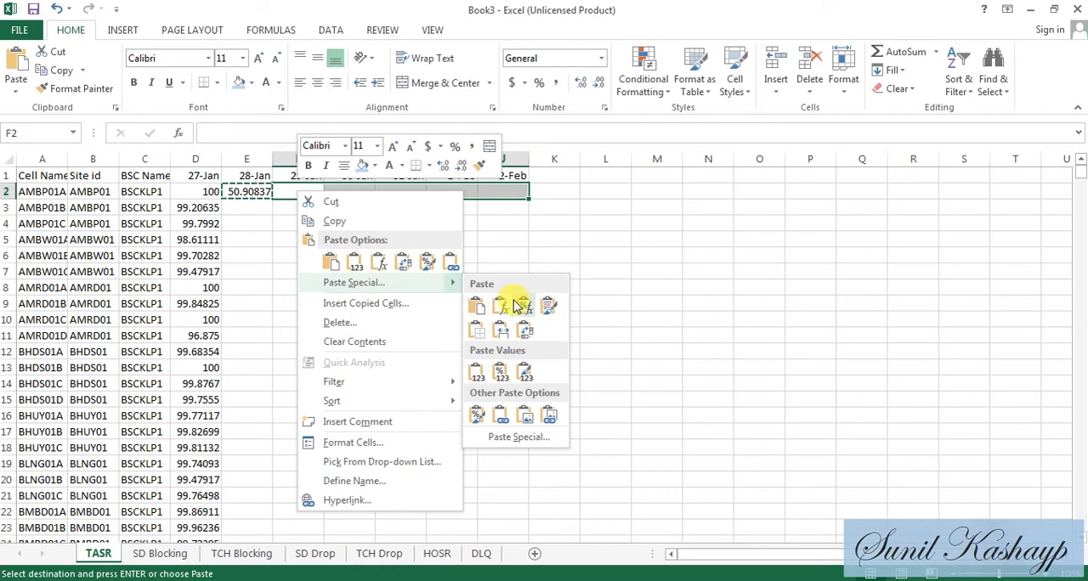
pyautogui.click(478, 331)
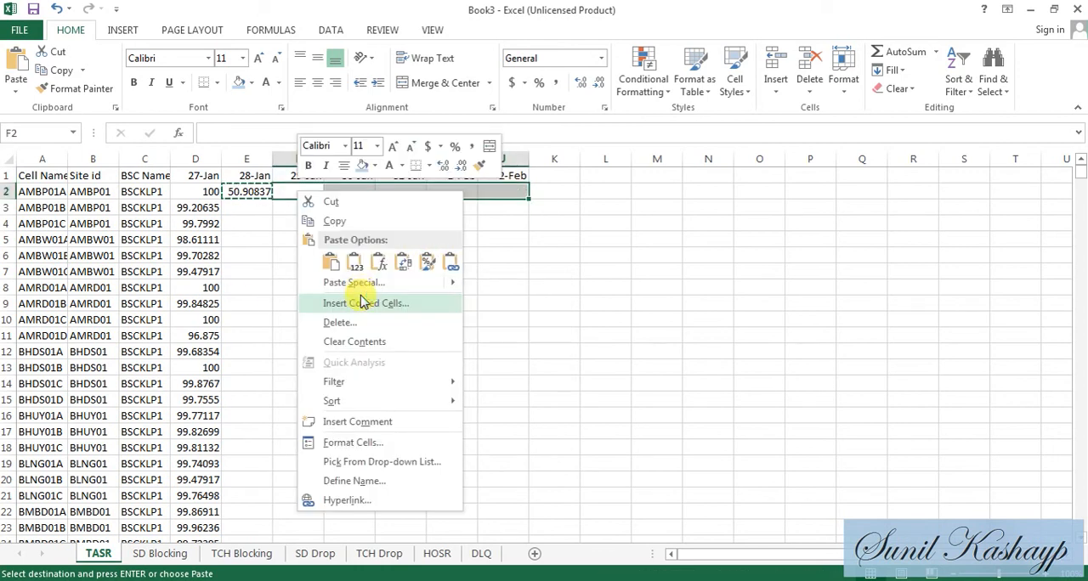
pyautogui.press('Escape')
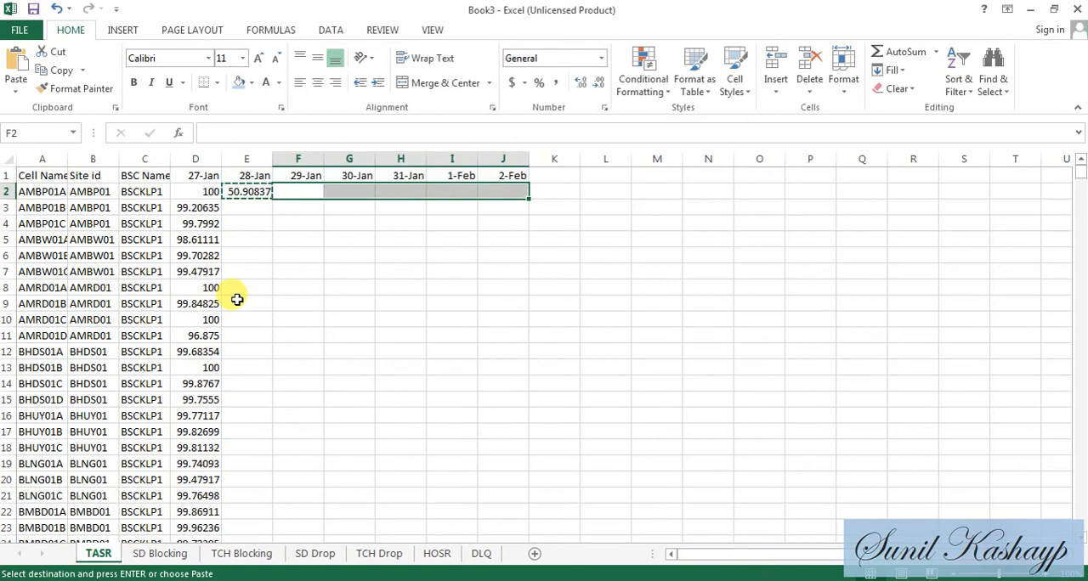
# - Paste the copied VLOOKUP into F2:J2 using Paste Special with the Formulas option
pyautogui.hotkey('shift', 'Left')
pyautogui.hotkey('shift', 'Left')
pyautogui.hotkey('shift', 'Left')
pyautogui.hotkey('shift', 'Left')
pyautogui.hotkey('shift', 'Right')
pyautogui.hotkey('shift', 'Right')
pyautogui.hotkey('shift', 'Right')
pyautogui.hotkey('shift', 'Right')
pyautogui.hotkey('alt', 'e')
pyautogui.press('s')
pyautogui.press('Down')
pyautogui.press('Down')
pyautogui.press('Up')
pyautogui.press('Up')
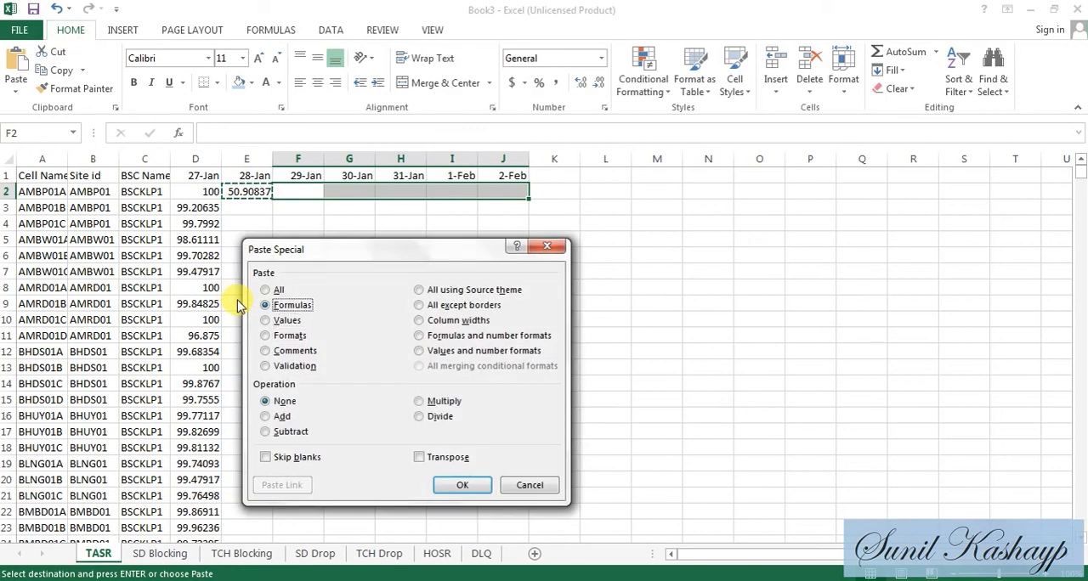
pyautogui.press('Return')
# - Set the column index of the 28-Jan VLOOKUP in E2 to 3
pyautogui.press('Left')
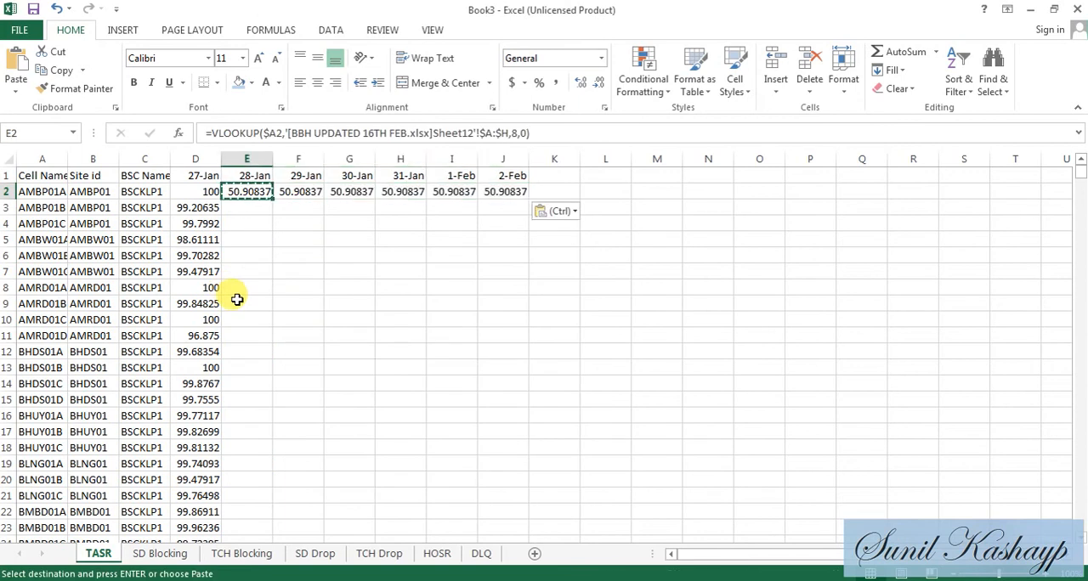
pyautogui.click(557, 134)
pyautogui.press('Left')
pyautogui.press('Left')
pyautogui.press('Left')
pyautogui.press('BackSpace')
pyautogui.write('3')
pyautogui.press('Return')
# - Set the column index of the 29-Jan VLOOKUP in F2 to 4
pyautogui.press('Up')
pyautogui.press('Right')
pyautogui.click(557, 133)
pyautogui.press('Left')
pyautogui.press('Left')
pyautogui.press('Left')
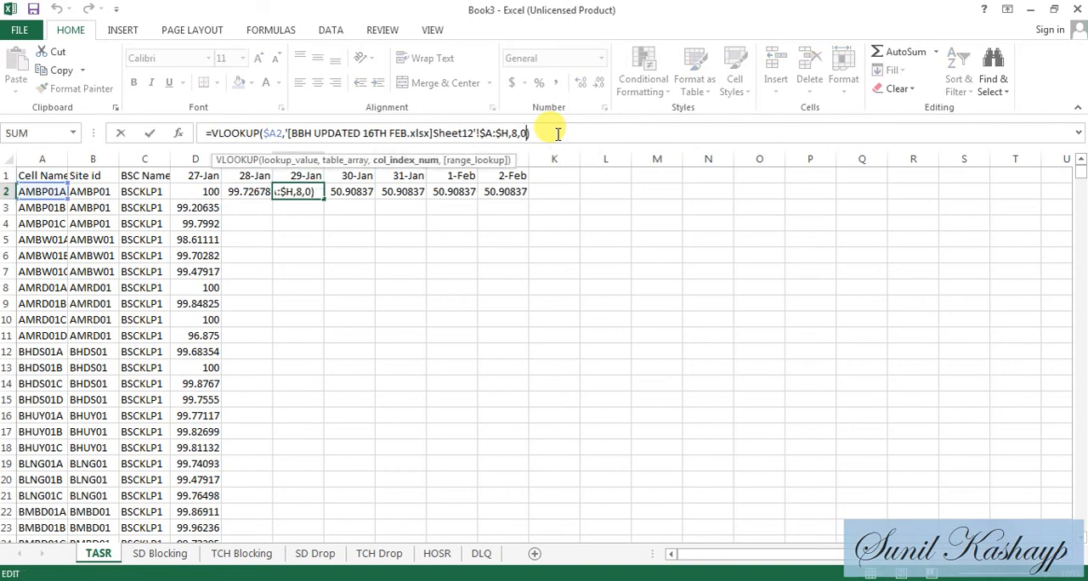
pyautogui.press('BackSpace')
pyautogui.write('4')
pyautogui.press('Return')
# - Set the column index of the 30-Jan VLOOKUP in G2 to 5
pyautogui.press('Up')
pyautogui.press('Right')
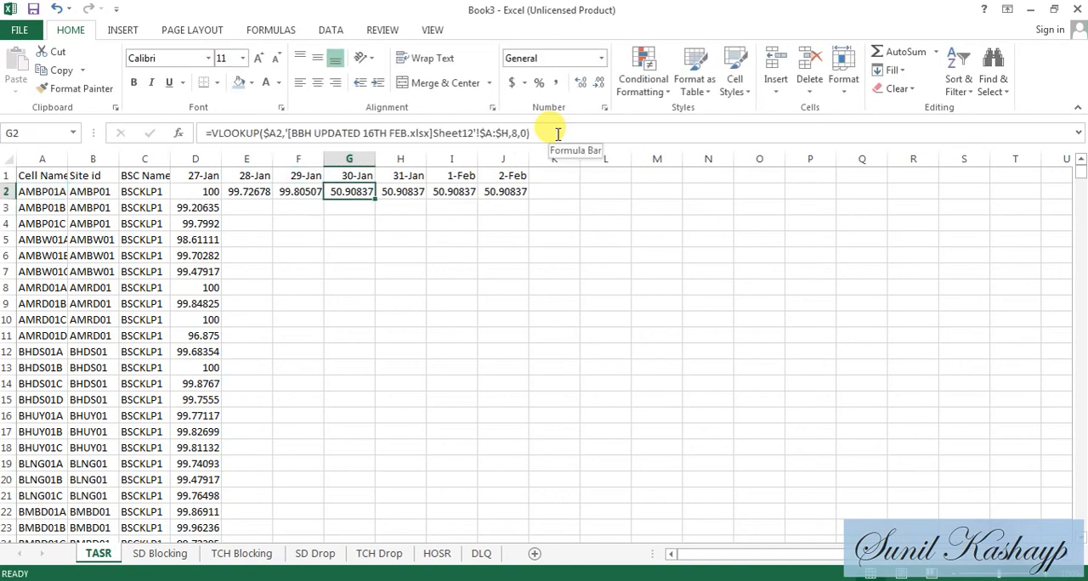
pyautogui.click(558, 133)
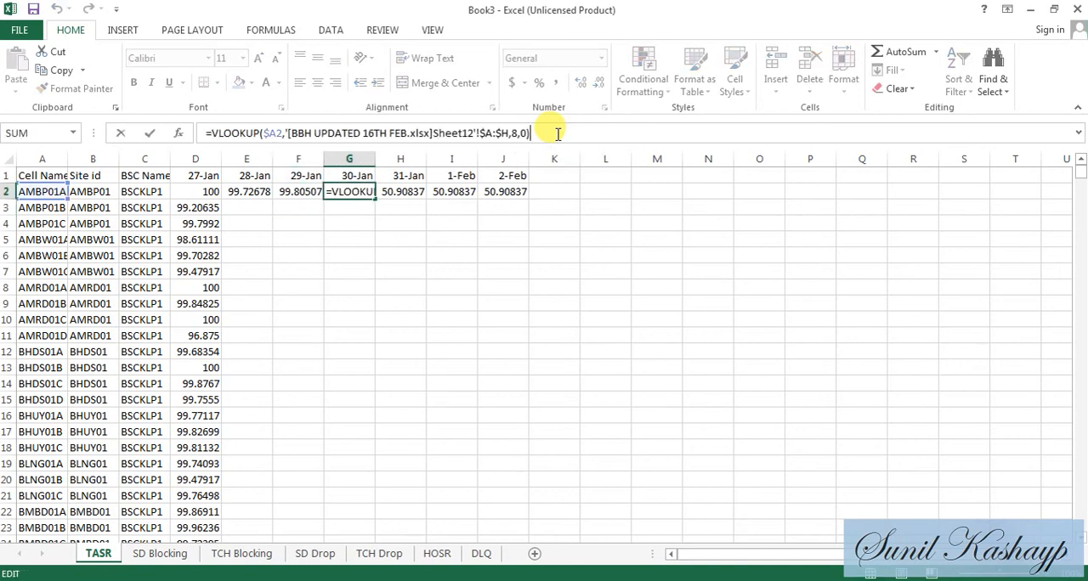
pyautogui.press('Left')
pyautogui.press('Left')
pyautogui.press('Left')
pyautogui.press('BackSpace')
pyautogui.write('5')
pyautogui.press('Return')
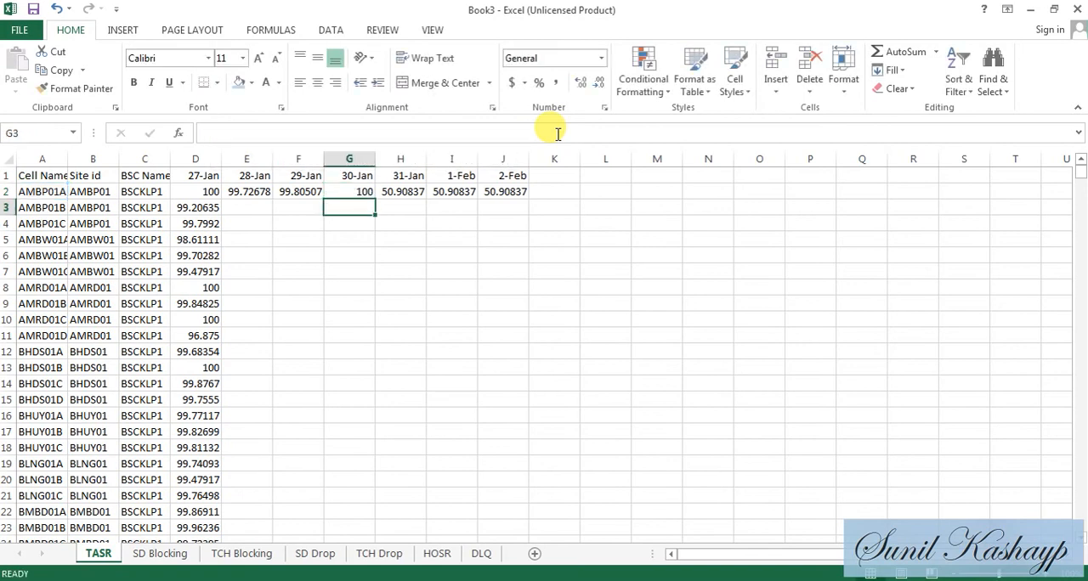
# - Set the column index of the 31-Jan VLOOKUP in H2 to 6
pyautogui.press('Up')
pyautogui.press('Right')
pyautogui.click(558, 134)
pyautogui.press('Left')
pyautogui.press('Left')
pyautogui.press('Left')
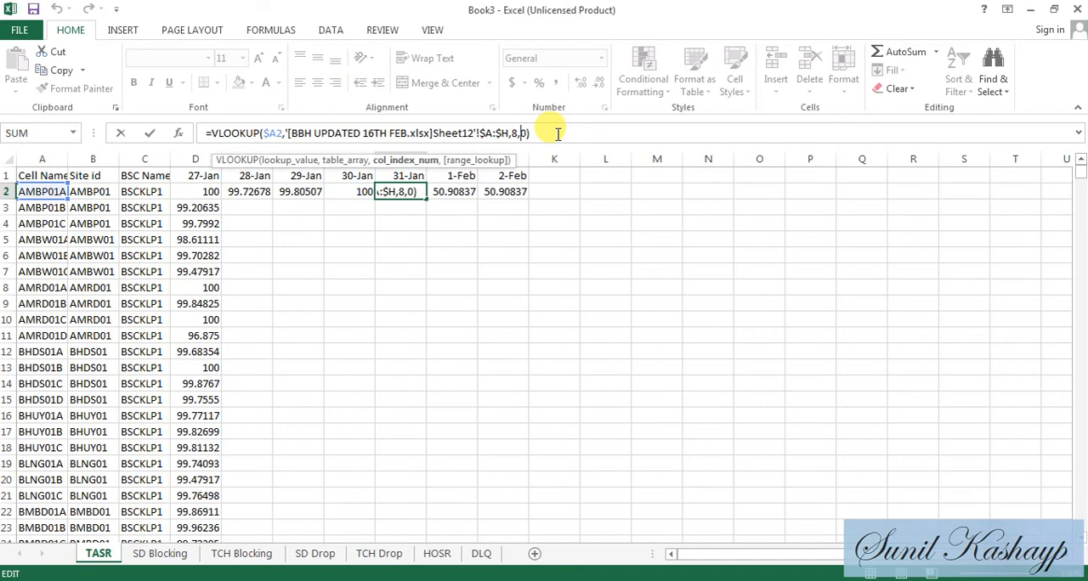
pyautogui.press('BackSpace')
pyautogui.write('67')
pyautogui.press('BackSpace')
pyautogui.press('Return')
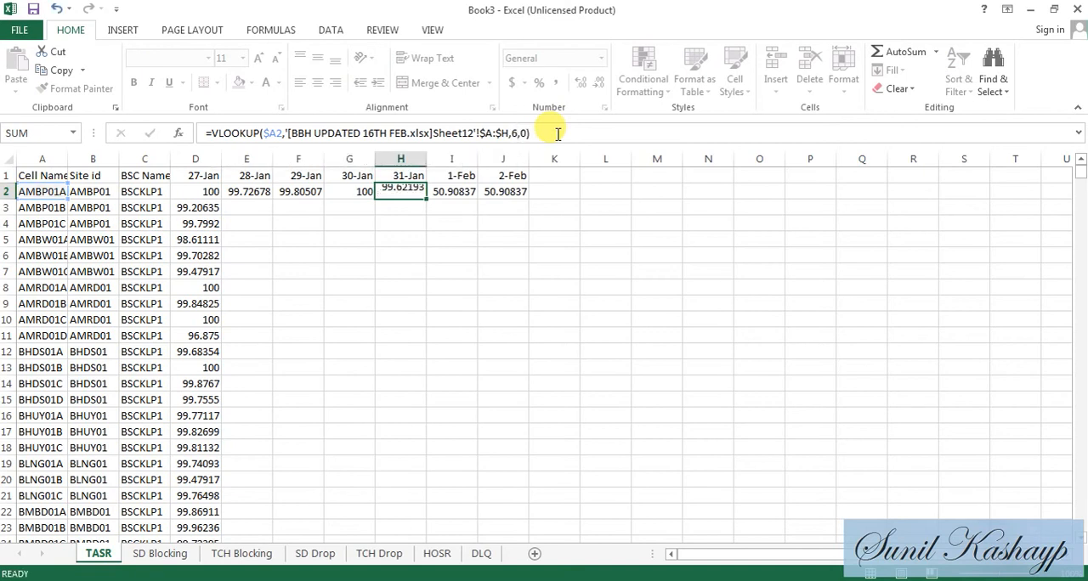
# - Set the column index of the 1-Feb VLOOKUP in I2 to 7
pyautogui.press('Up')
pyautogui.press('Right')
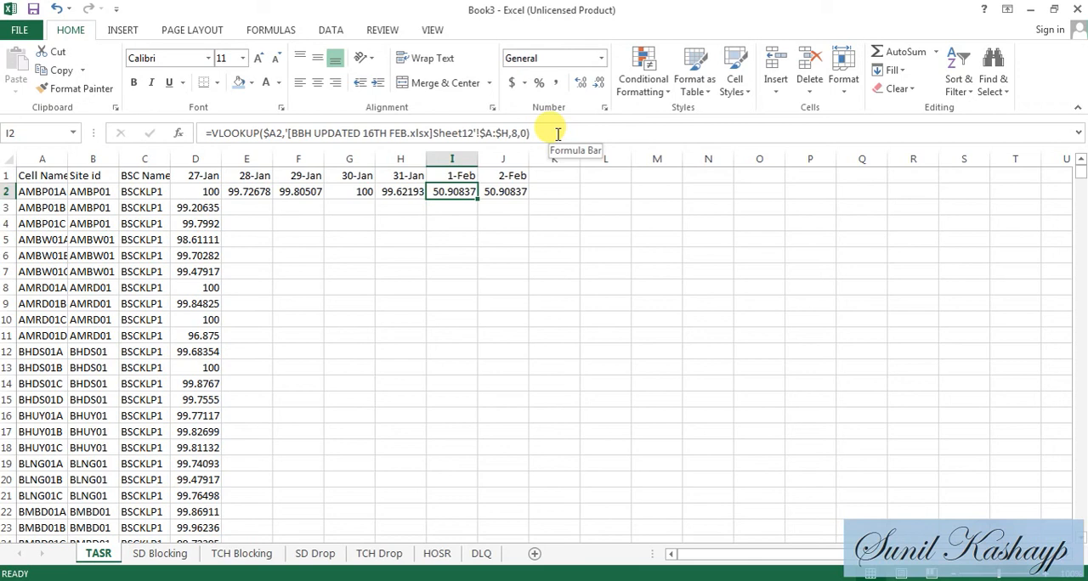
pyautogui.click(558, 133)
pyautogui.press('Left')
pyautogui.press('Left')
pyautogui.press('Left')
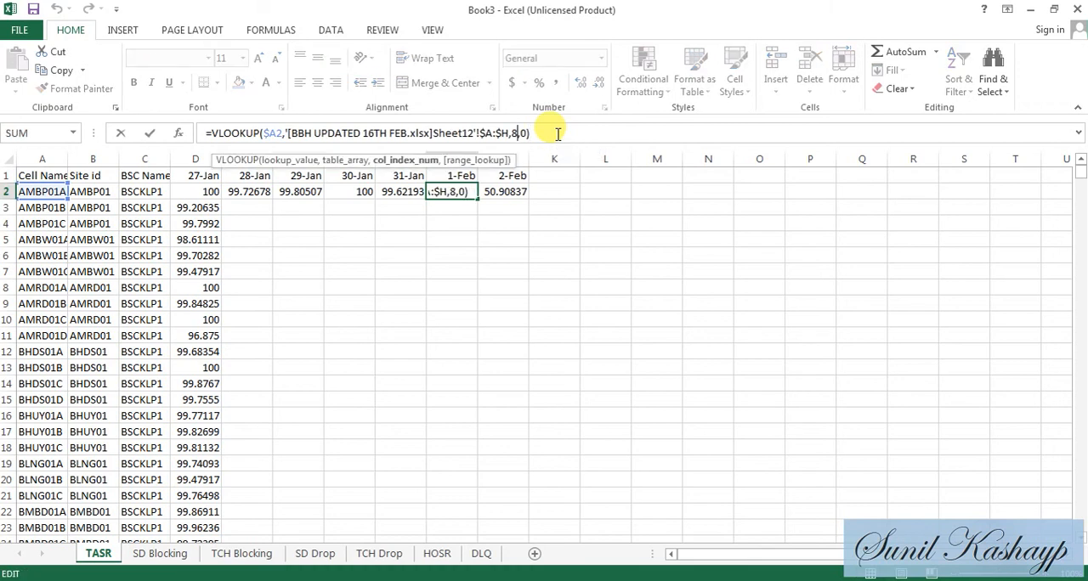
pyautogui.press('BackSpace')
pyautogui.write('7')
pyautogui.press('Return')
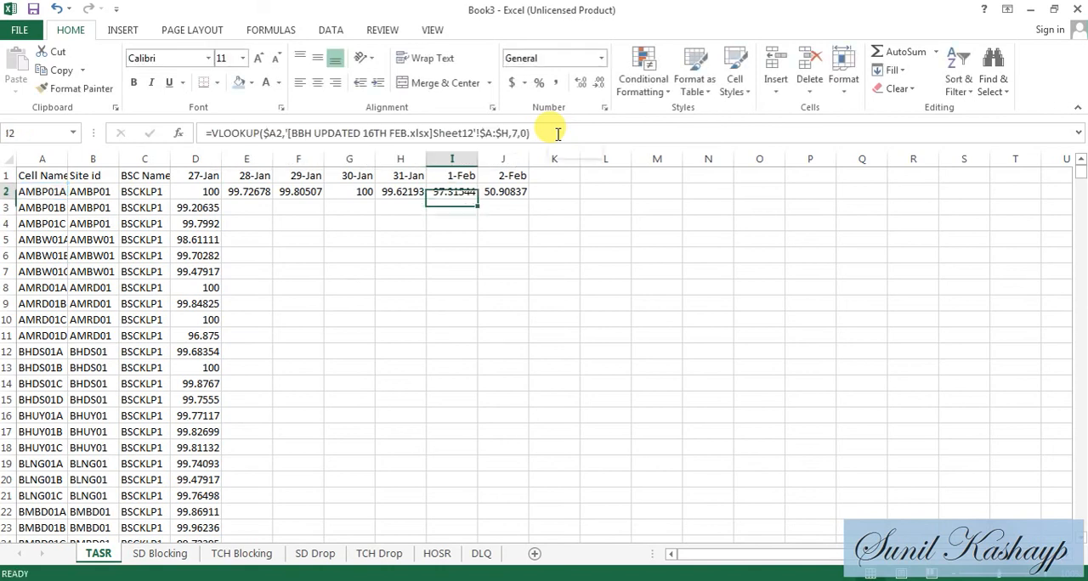
# - Copy the 28-Jan to 2-Feb VLOOKUP formulas in E2:J2 of the TASR sheet
pyautogui.press('Up')
pyautogui.press('Right')
pyautogui.press('Left')
pyautogui.press('Left')
pyautogui.press('Left')
pyautogui.press('Left')
pyautogui.press('Left')
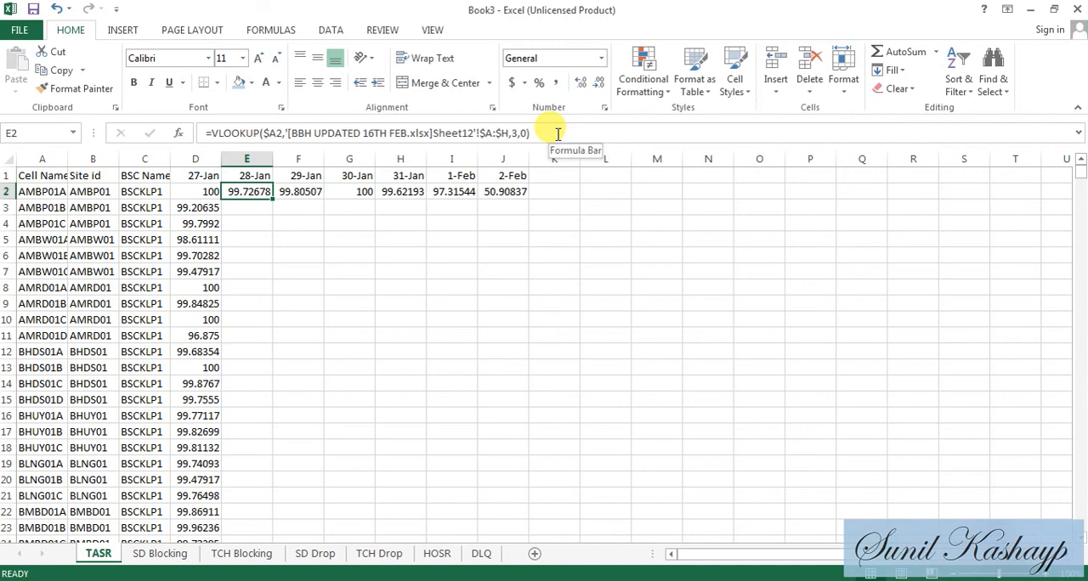
pyautogui.hotkey('shift', 'Right')
pyautogui.hotkey('shift', 'Right')
pyautogui.hotkey('shift', 'Right')
pyautogui.hotkey('shift', 'Right')
pyautogui.hotkey('shift', 'Right')
pyautogui.hotkey('ctrl', 'c')
# - Paste the copied VLOOKUPs into the SD Blocking sheet starting at E2, using Paste Special with the Formulas option
pyautogui.click(160, 554)
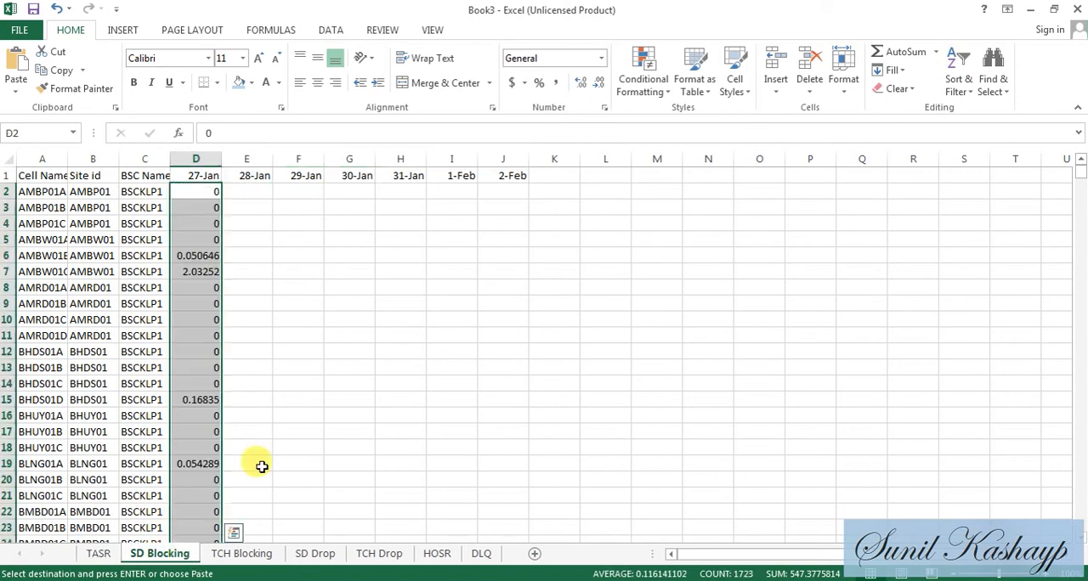
pyautogui.press('Right')
pyautogui.hotkey('ctrl', 'alt', 'v')
pyautogui.press('f')
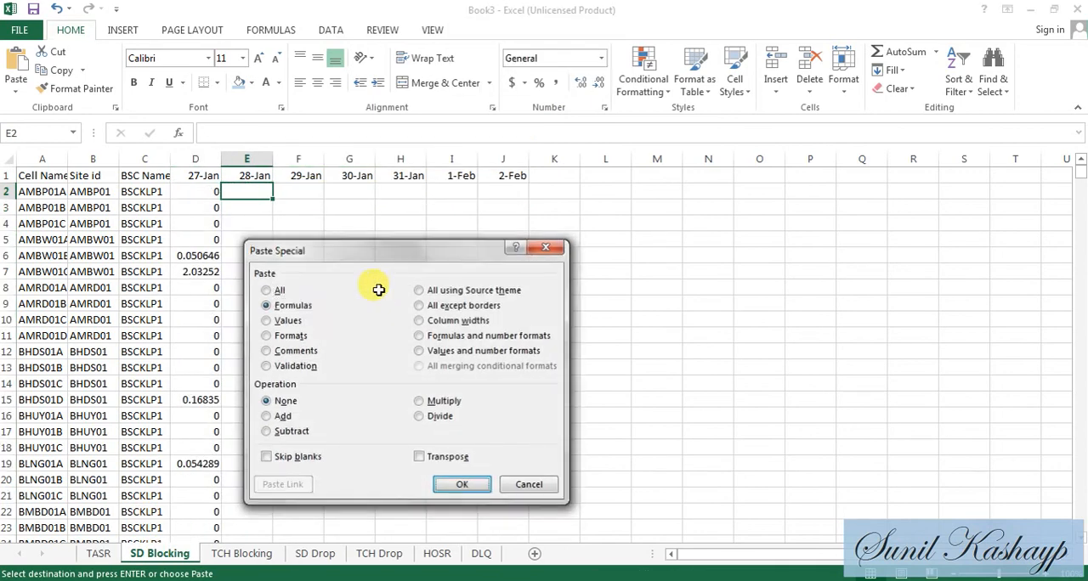
pyautogui.press('Return')
# - Paste the copied VLOOKUPs as formulas into the TCH Blocking sheet, starting at the 28-Jan cell E2
pyautogui.click(269, 554)
pyautogui.press('Right')
pyautogui.hotkey('alt', 'e')
pyautogui.press('s')
pyautogui.press('f')
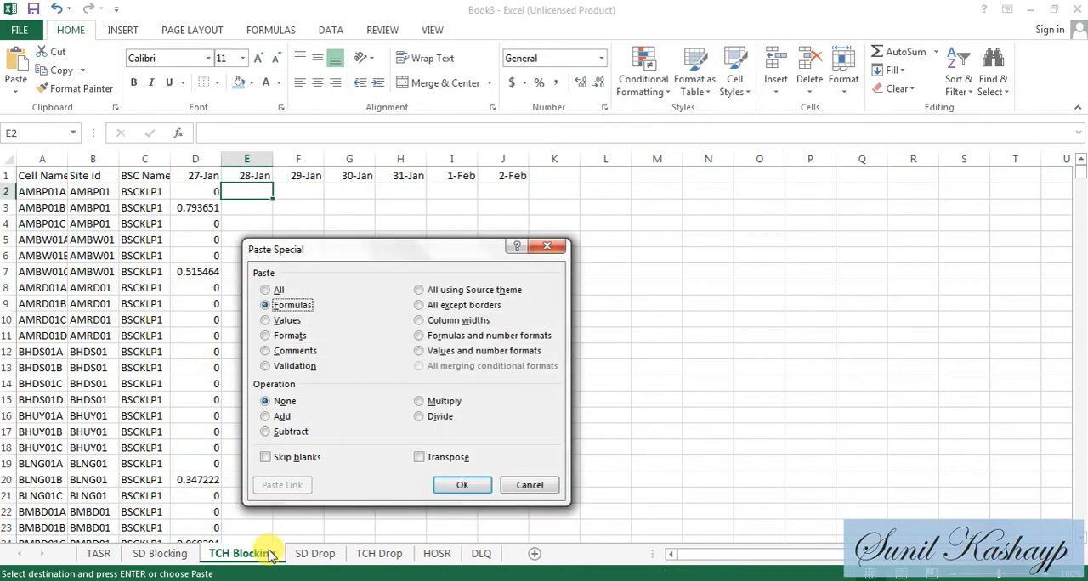
pyautogui.press('Return')
# - Paste the copied VLOOKUPs as formulas into the SD Drop sheet, starting at the 28-Jan cell E2
pyautogui.click(308, 554)
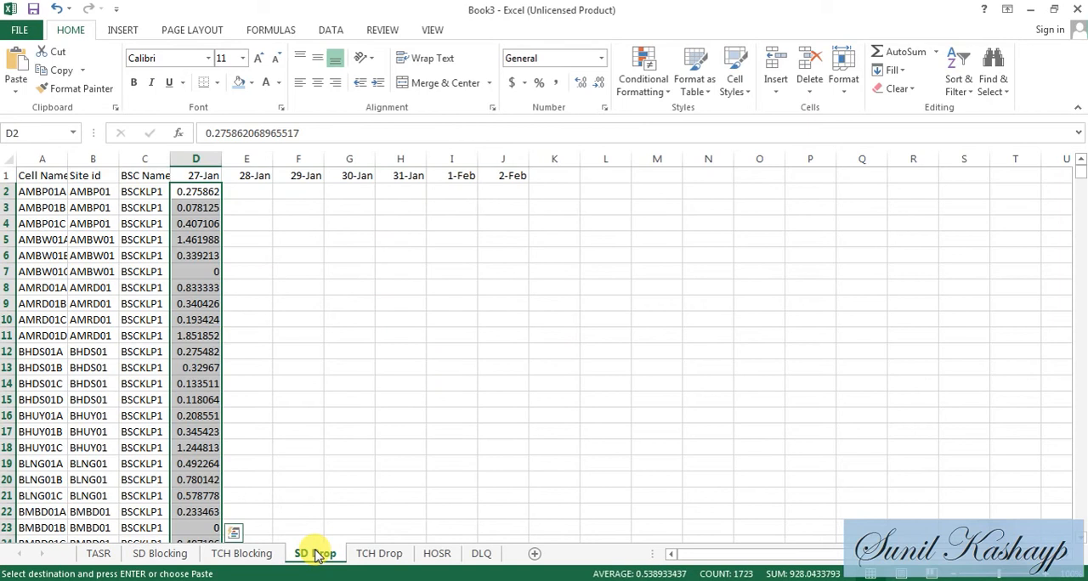
pyautogui.press('Up')
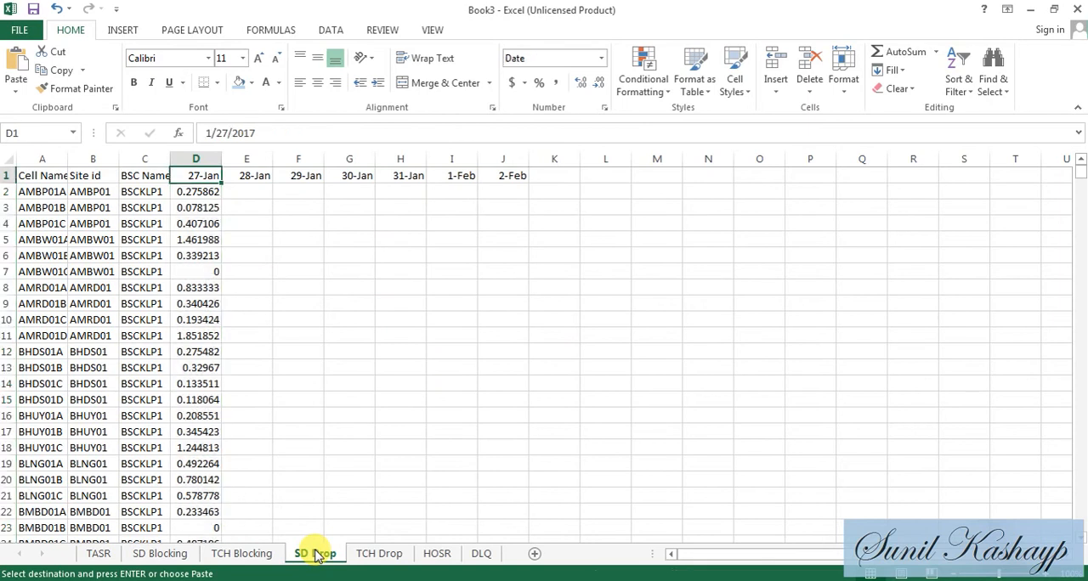
pyautogui.press('Right')
pyautogui.press('Down')
pyautogui.hotkey('alt', 'e')
pyautogui.press('s')
pyautogui.press('f')
pyautogui.press('Return')
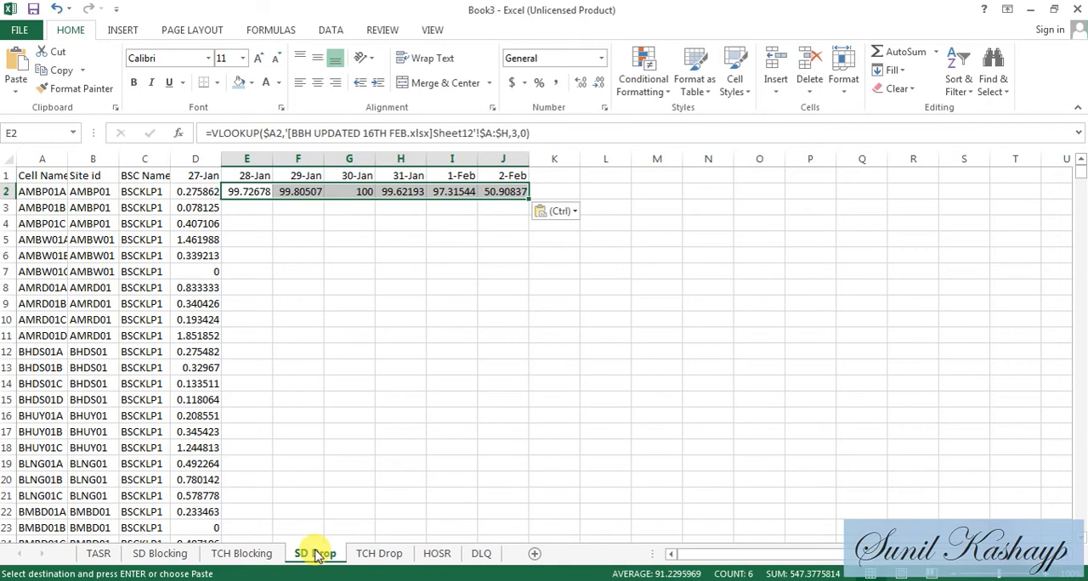
# - Paste the copied VLOOKUPs as formulas into the TCH Drop sheet, starting at the 28-Jan cell E2
pyautogui.click(376, 553)
pyautogui.press('Up')
pyautogui.press('Right')
pyautogui.press('Down')
pyautogui.hotkey('alt', 'e')
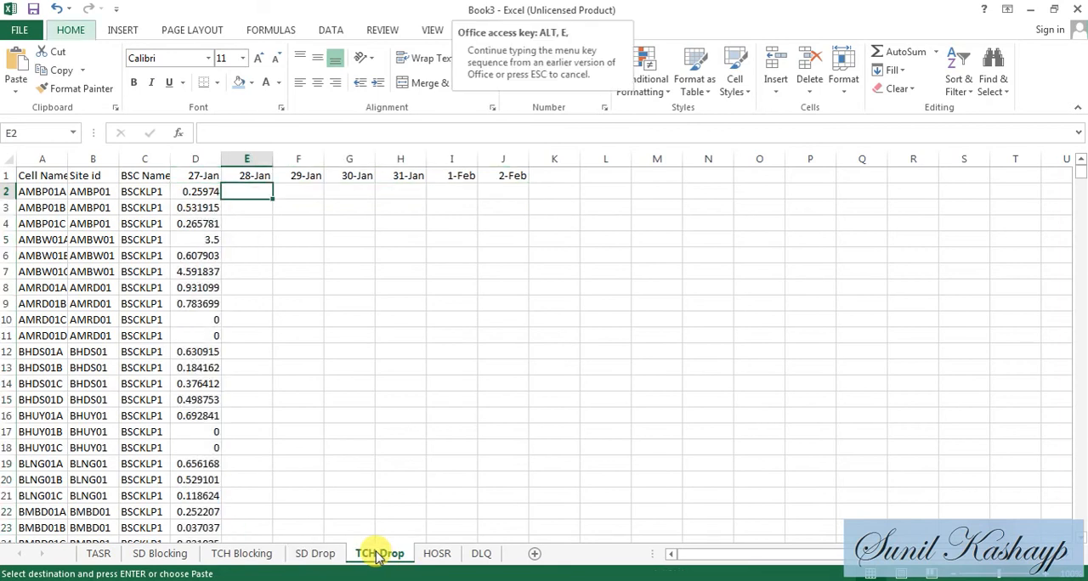
pyautogui.press('s')
pyautogui.press('f')
pyautogui.press('Return')
pyautogui.press('Right')
# - Paste the copied VLOOKUPs as formulas into the HOSR sheet, starting at the 28-Jan cell E2
pyautogui.click(438, 554)
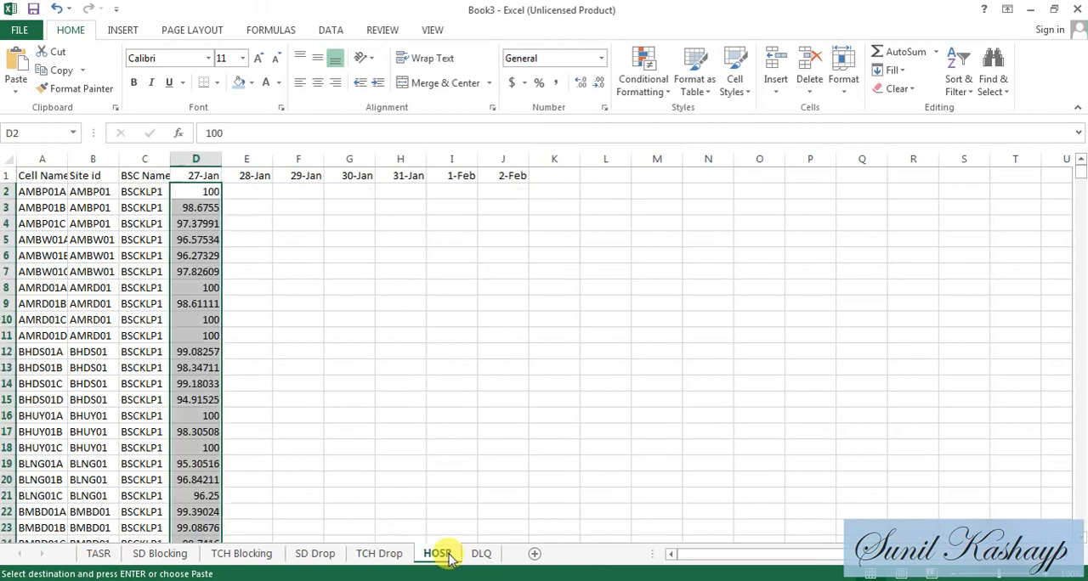
pyautogui.press('Right')
pyautogui.hotkey('alt', 'e')
pyautogui.press('s')
pyautogui.press('f')
pyautogui.press('Return')
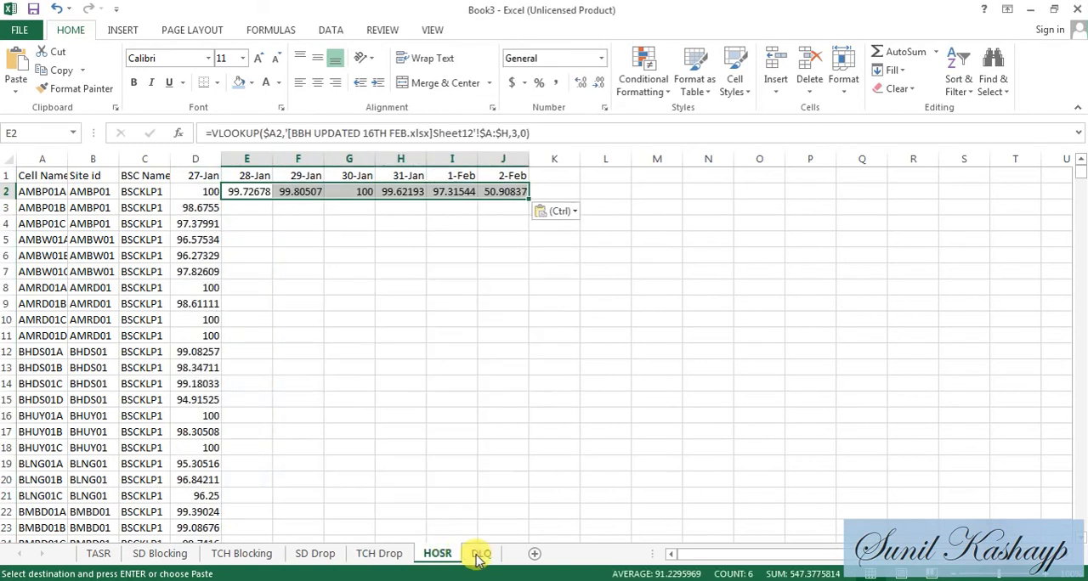
# - Paste the copied VLOOKUPs as formulas into the DLQ sheet, starting at the 28-Jan cell E2
pyautogui.click(481, 553)
pyautogui.press('Right')
pyautogui.hotkey('alt', 'e')
pyautogui.press('s')
pyautogui.press('f')
pyautogui.press('Return')
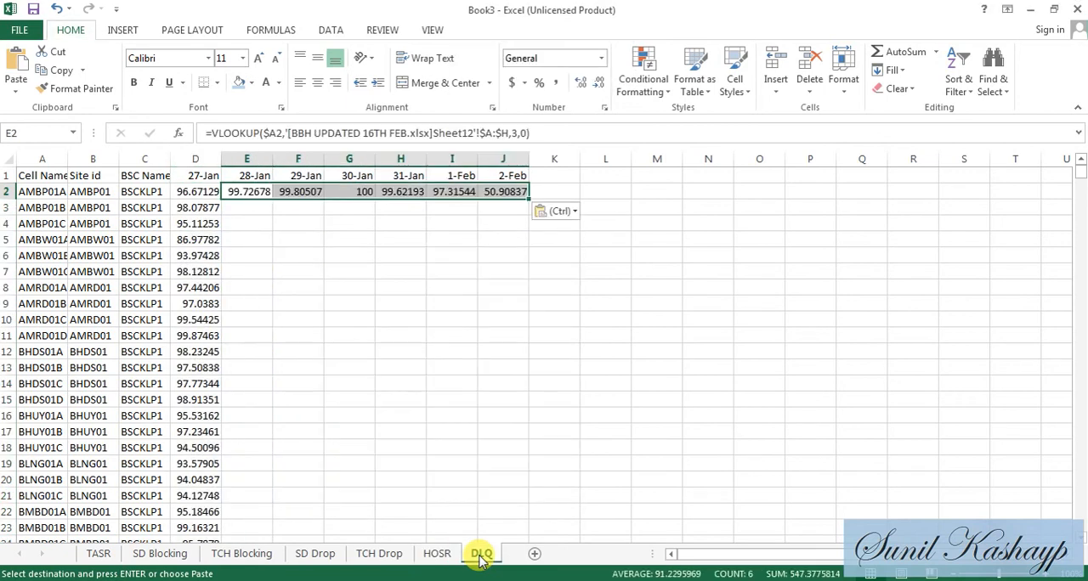
pyautogui.press('Left')
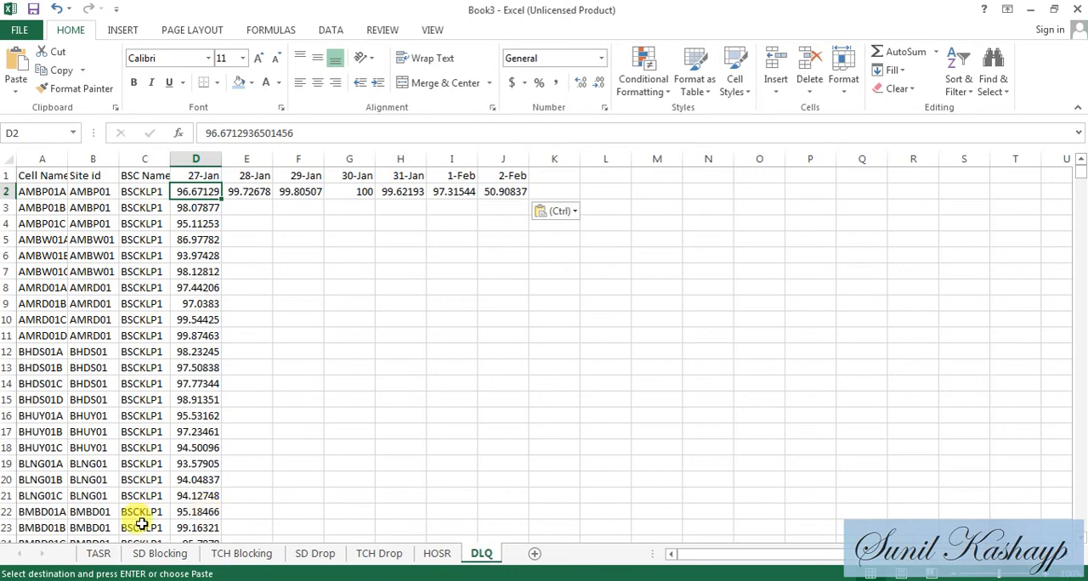
# - Compare the TASR sheet's lookup row with the Average of TASR PivotTable on Sheet12 of the BBH UPDATED 16TH FEB workbook
pyautogui.click(99, 555)
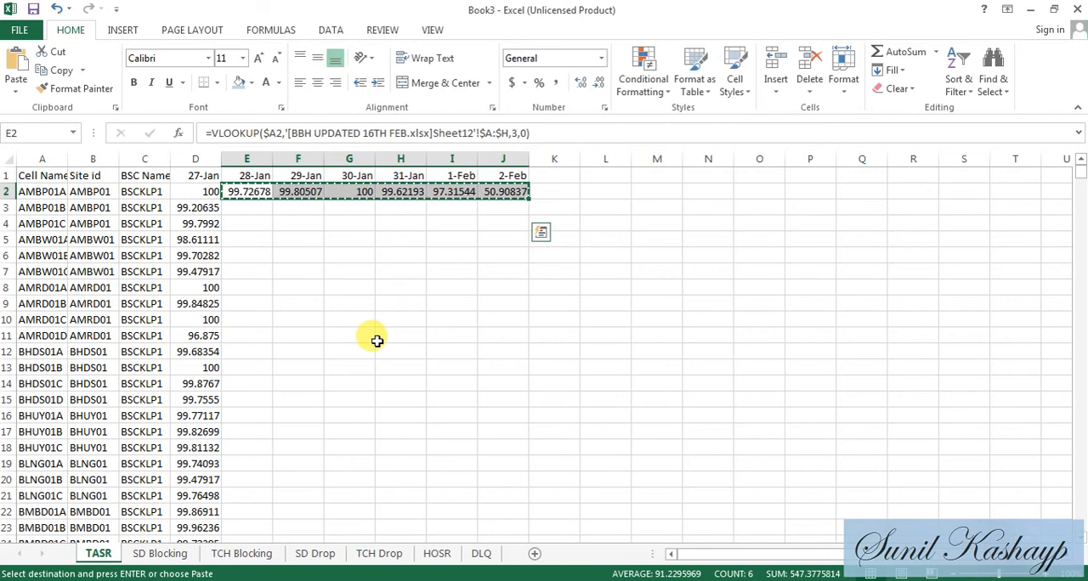
pyautogui.hotkey('alt', 'Tab')
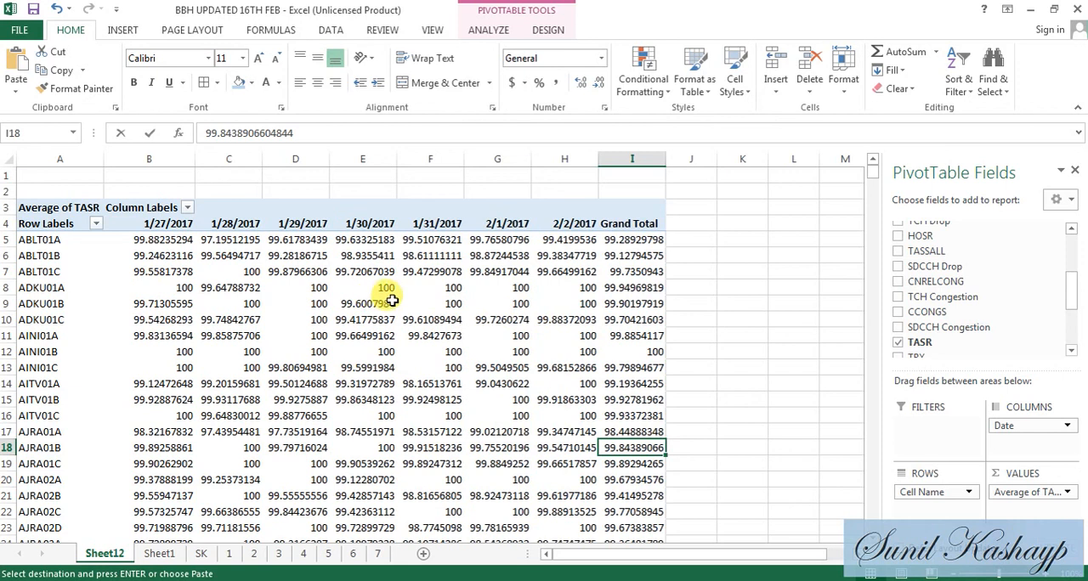
pyautogui.moveTo(392, 302)
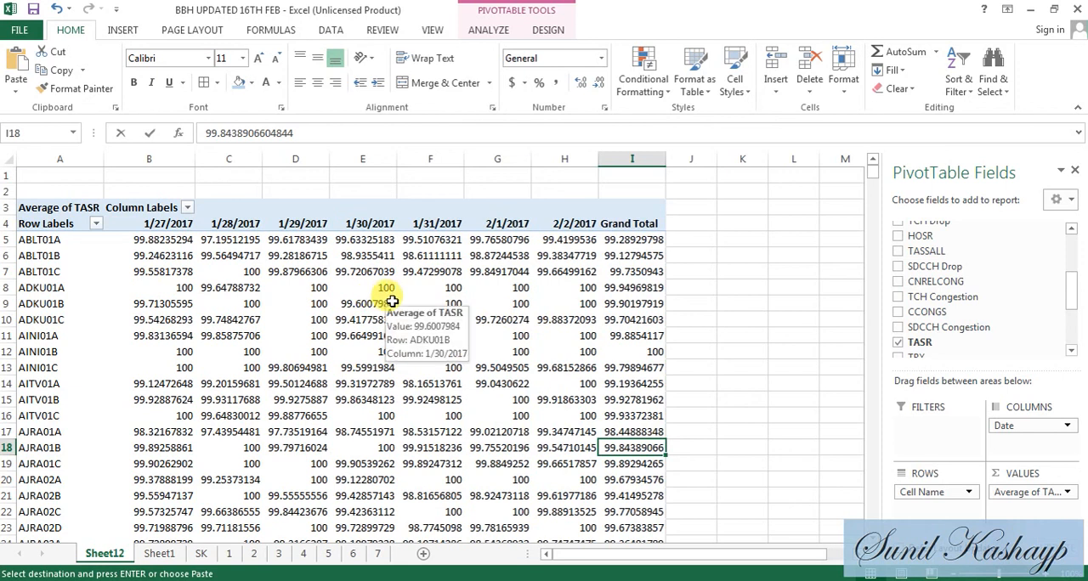
pyautogui.hotkey('alt', 'Tab')
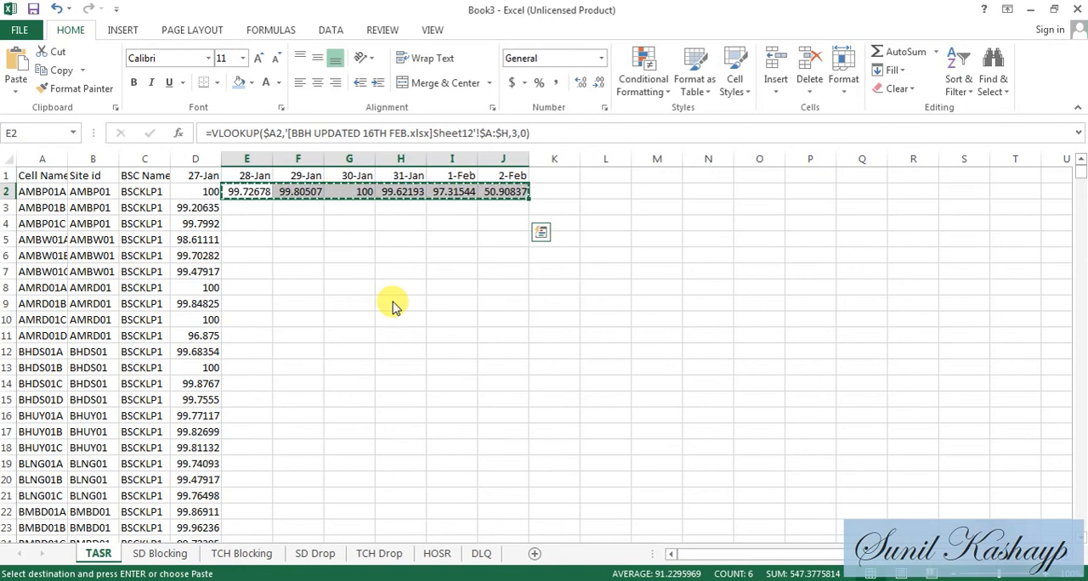
# - Paste the copied VLOOKUPs into the last data row of the TASR sheet, starting at E1724
pyautogui.press('Left')
pyautogui.hotkey('ctrl', 'shift', 'Down')
pyautogui.hotkey('ctrl', 'Down')
pyautogui.press('Right')
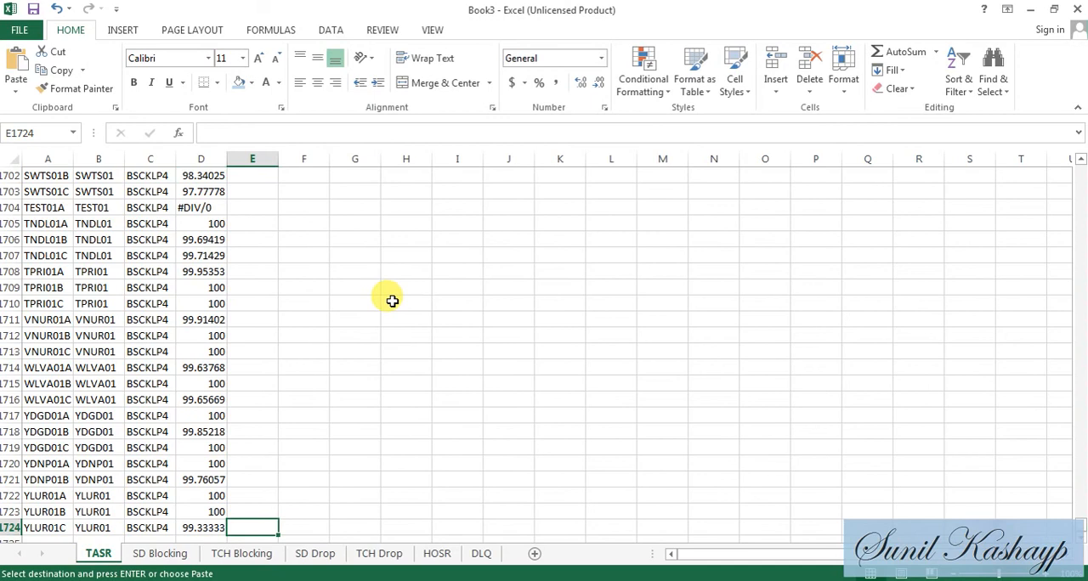
pyautogui.hotkey('ctrl', 'v')
# - Select the 28-Jan to 2-Feb range E2:J1724 on the TASR sheet
pyautogui.hotkey('ctrl', 'Up')
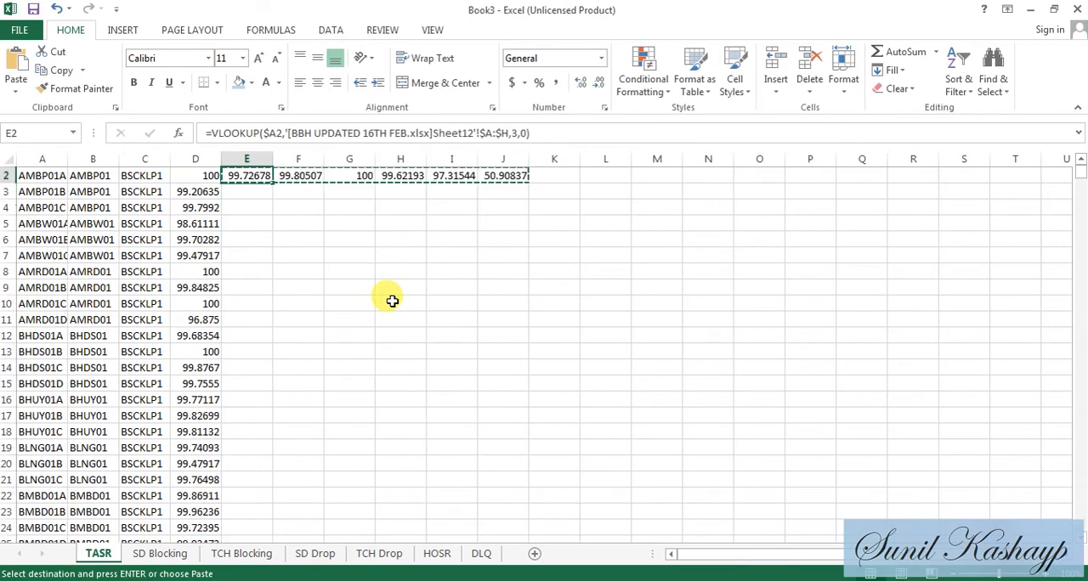
pyautogui.press('Down')
pyautogui.hotkey('shift', 'Right')
pyautogui.hotkey('shift', 'Right')
pyautogui.hotkey('shift', 'Right')
pyautogui.hotkey('shift', 'Right')
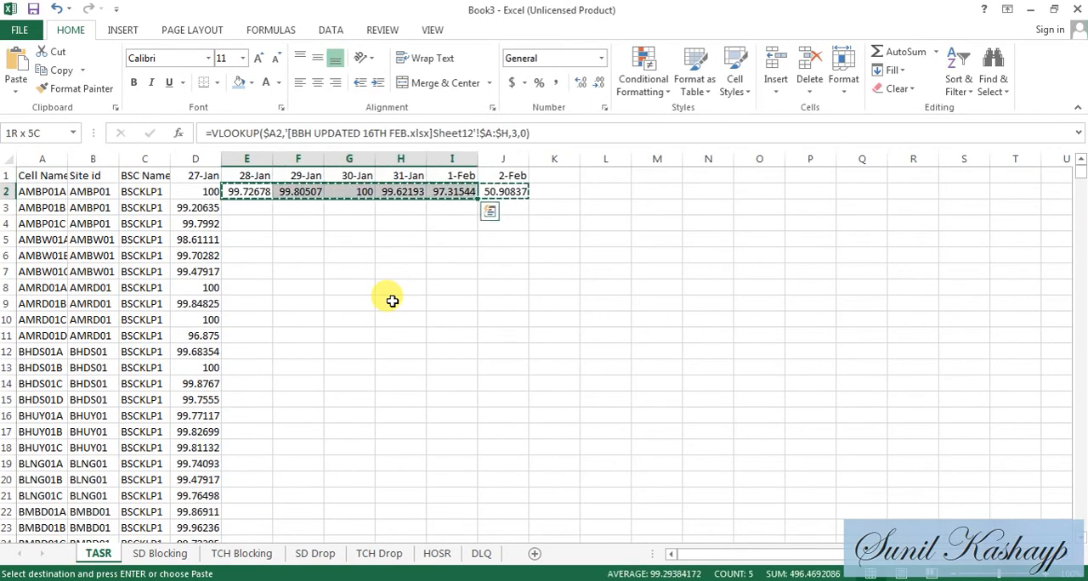
pyautogui.hotkey('shift', 'Right')
pyautogui.hotkey('ctrl', 'shift', 'Down')
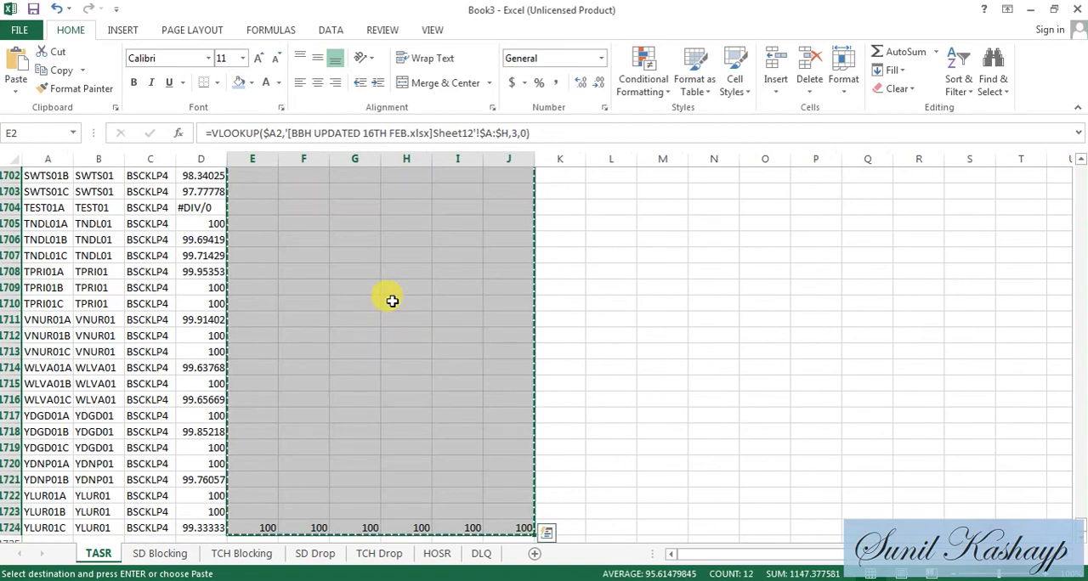
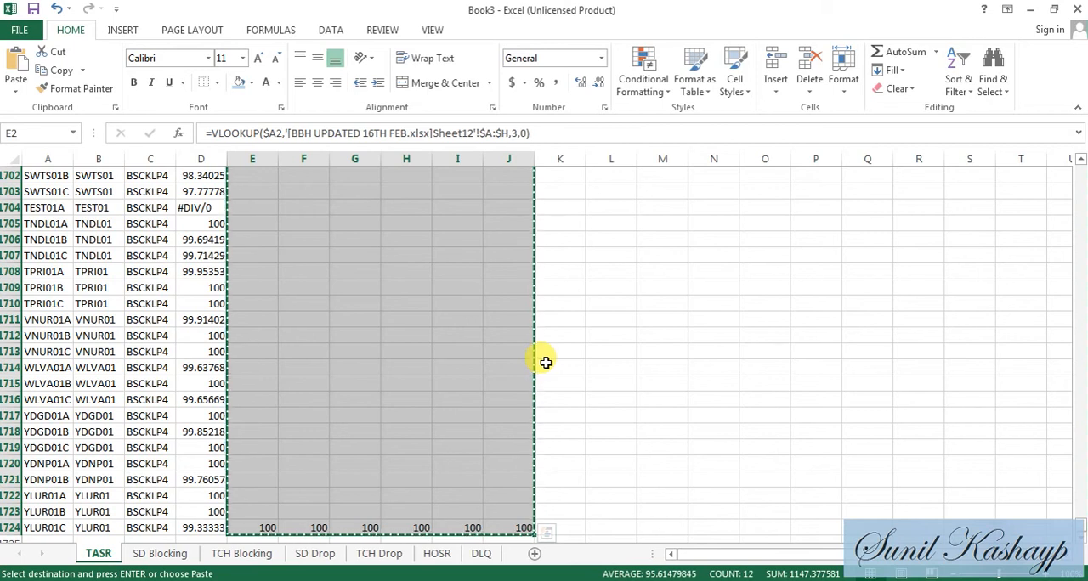
# - Copy the TASR sheet's row 2 VLOOKUPs in E2:J2 and paste them over the whole range E2:J1724
pyautogui.hotkey('ctrl', 'v')
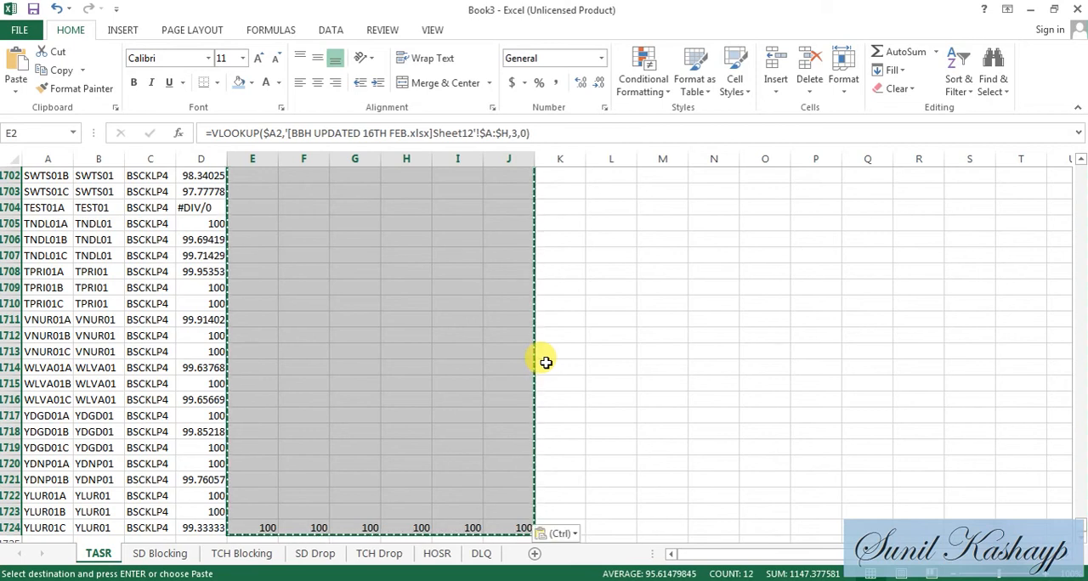
pyautogui.press('Left')
pyautogui.press('Right')
pyautogui.hotkey('shift', 'Right')
pyautogui.hotkey('shift', 'Right')
pyautogui.hotkey('shift', 'Right')
pyautogui.hotkey('shift', 'Right')
pyautogui.hotkey('shift', 'Right')
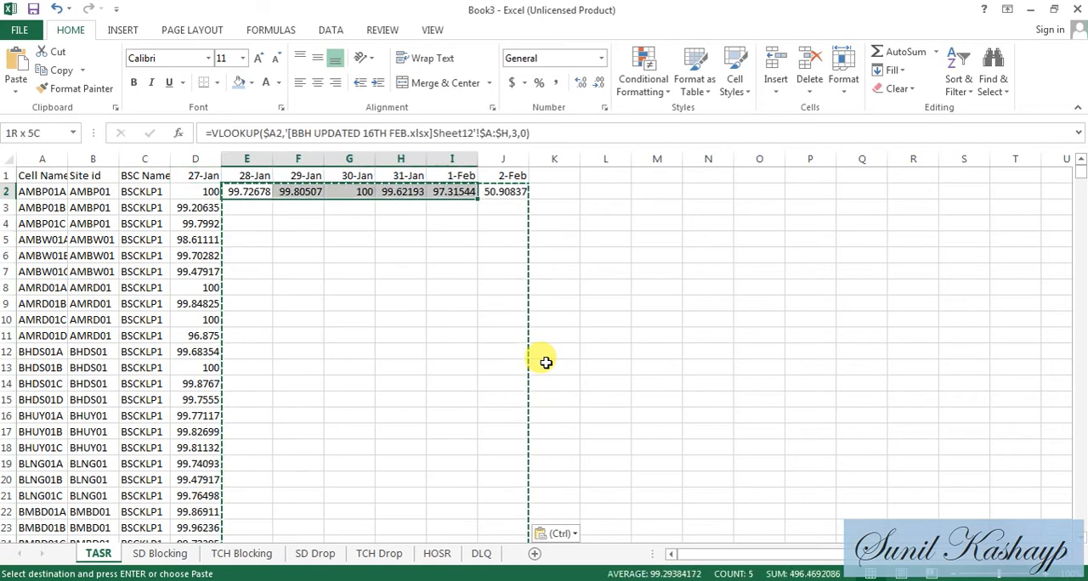
pyautogui.hotkey('ctrl', 'c')
pyautogui.hotkey('ctrl', 'shift', 'Down')
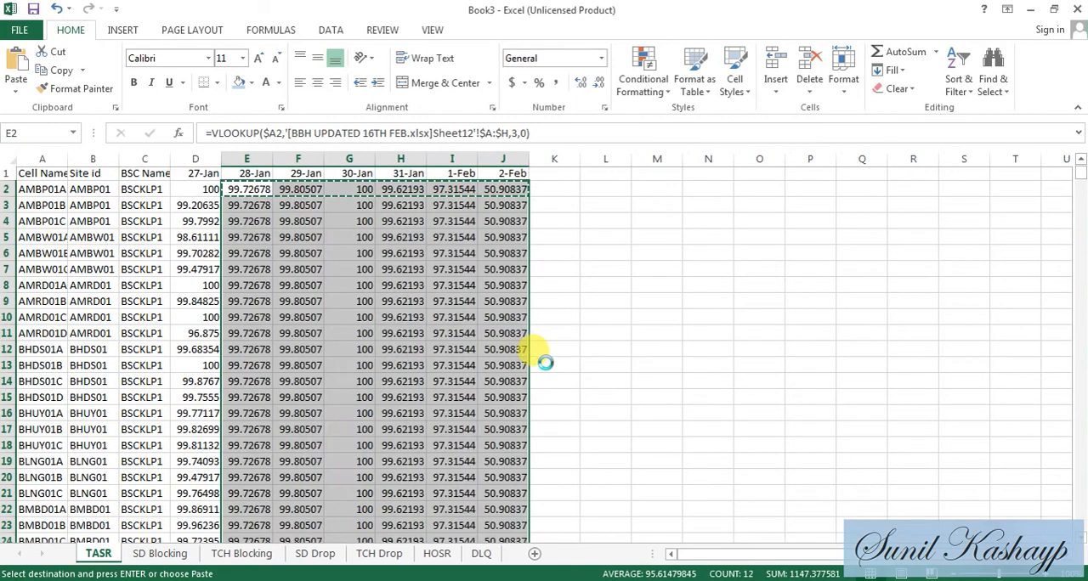
# - Replace the lookup formulas in E2:J1724 on the TASR sheet with their values using Paste Special
pyautogui.hotkey('ctrl', 'shift', 'Up')
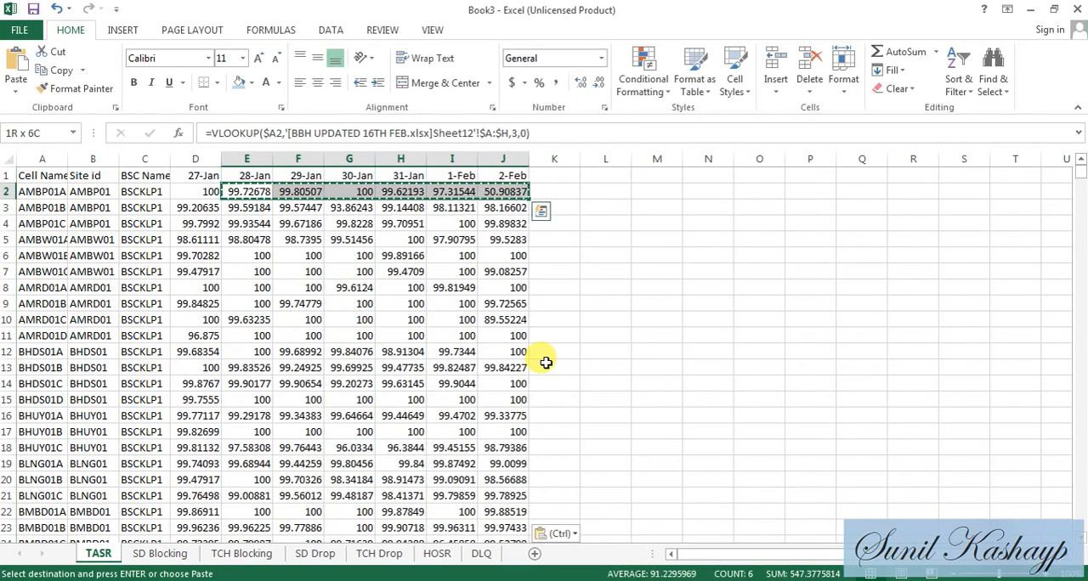
pyautogui.hotkey('ctrl', 'shift', 'Down')
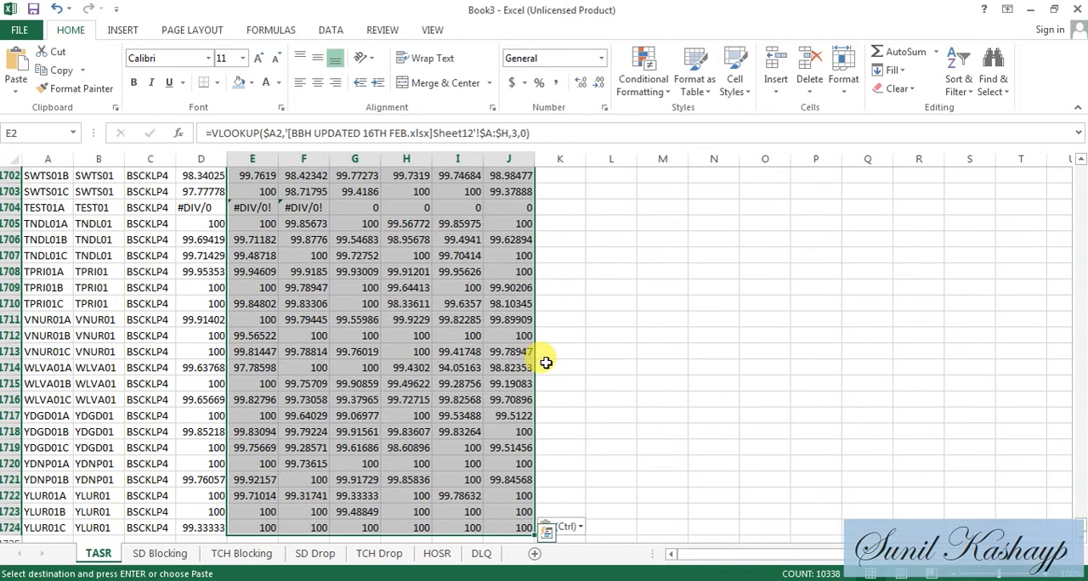
pyautogui.hotkey('ctrl', 'c')
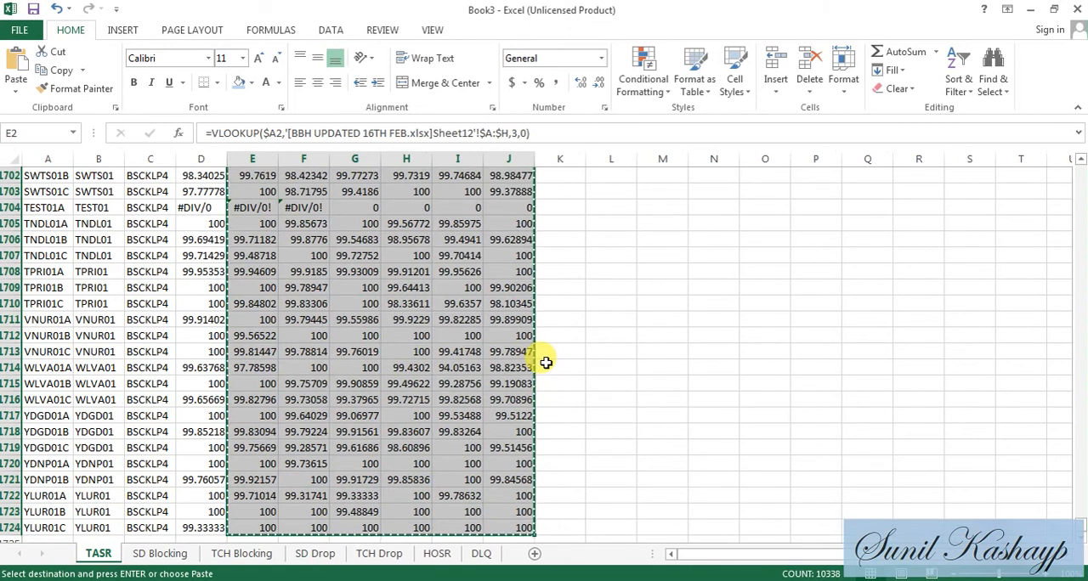
pyautogui.hotkey('ctrl', 'Up')
pyautogui.press('Down')
pyautogui.hotkey('alt', 'e')
pyautogui.press('s')
pyautogui.press('v')
pyautogui.press('Return')
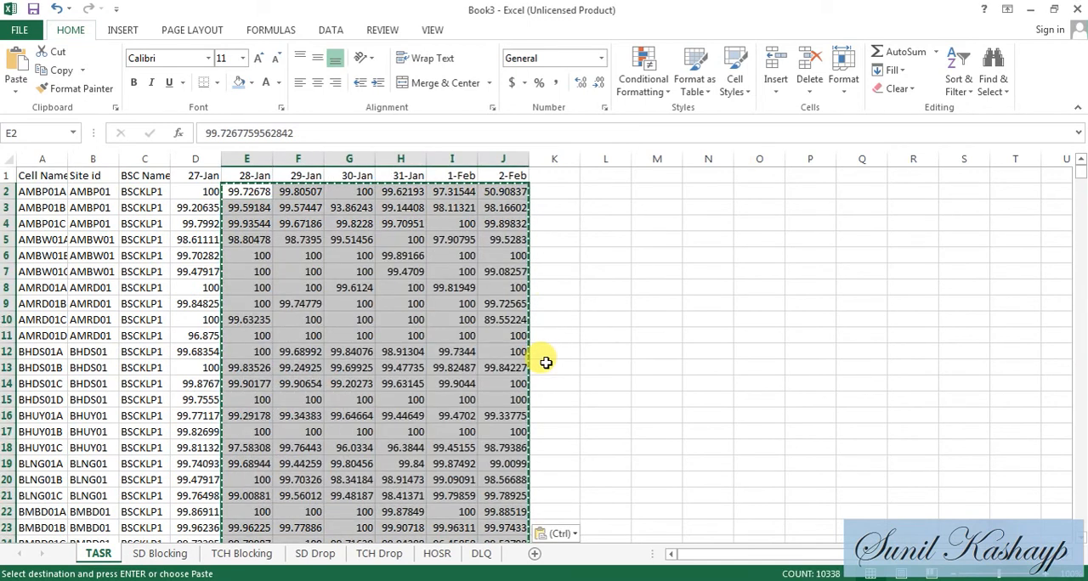
pyautogui.press('Left')
pyautogui.press('Right')
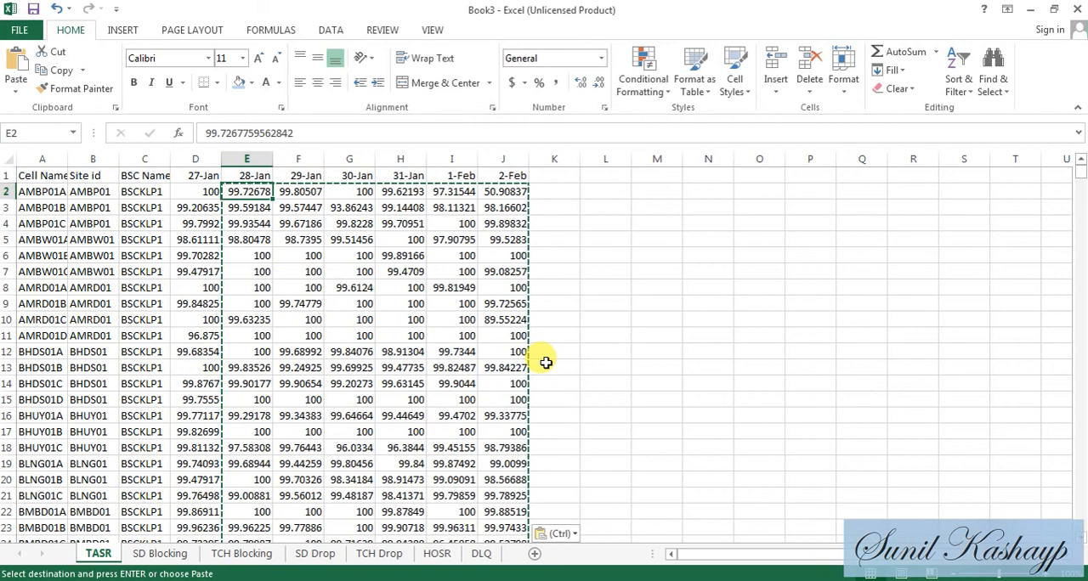
# - For the SD Blocking sheet, replace TASR with SDCCH Congestion summarized by Average in the BBH UPDATED 16TH FEB workbook's PivotTable values
pyautogui.click(170, 554)
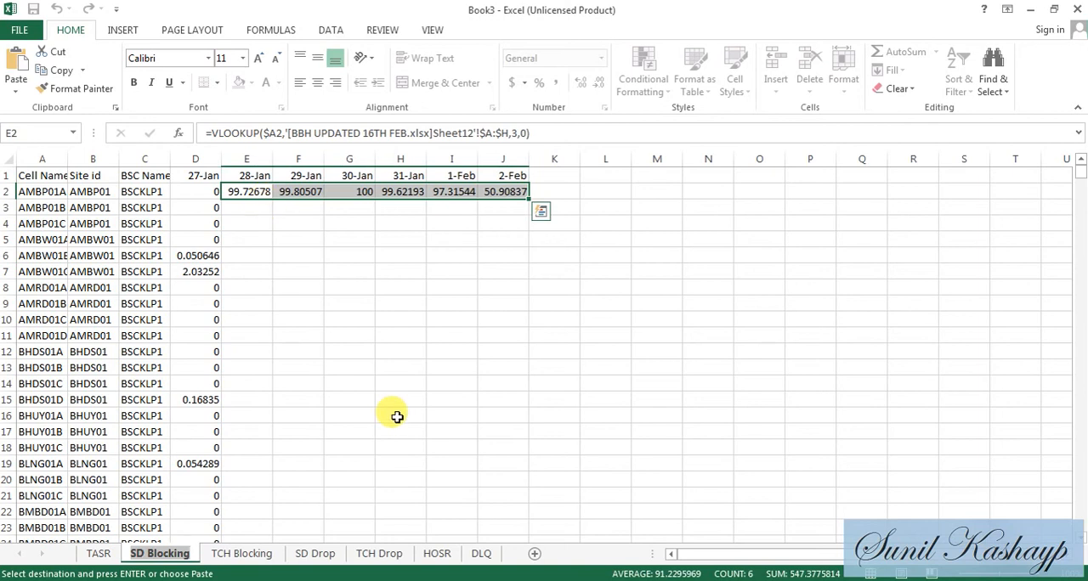
pyautogui.hotkey('alt', 'Tab')
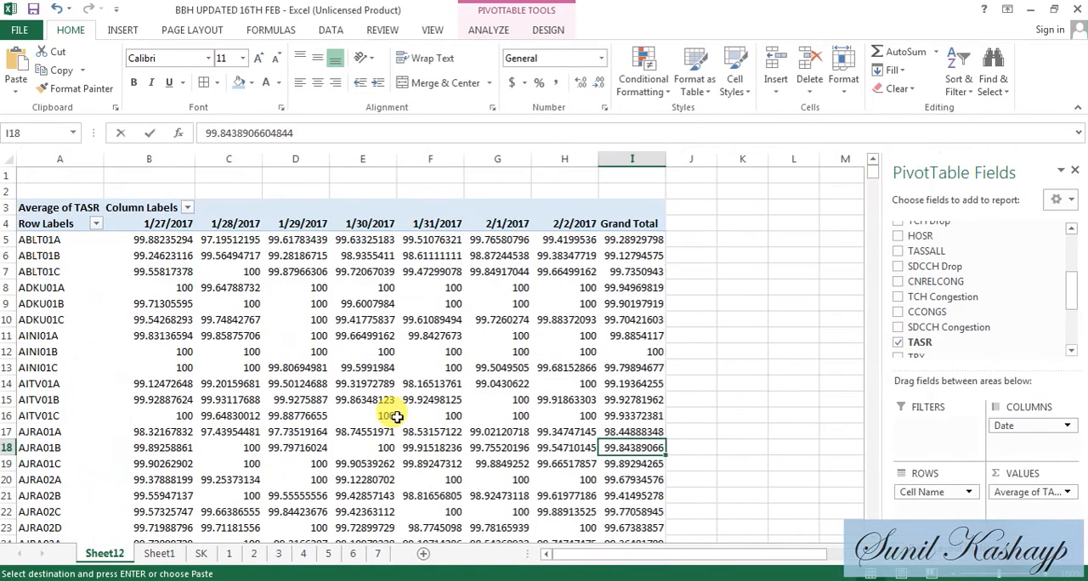
pyautogui.click(1067, 494)
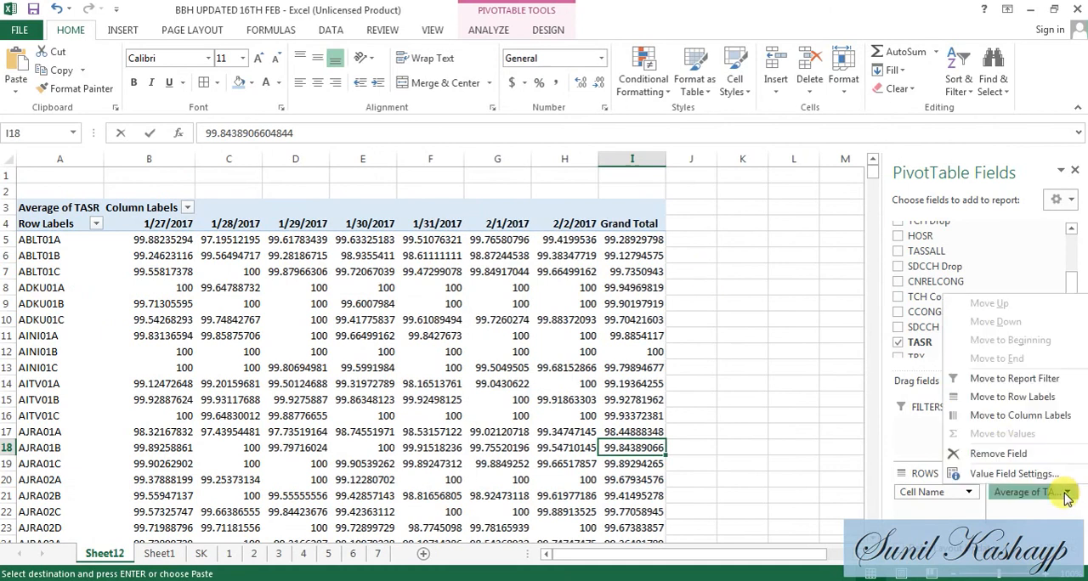
pyautogui.click(1007, 454)
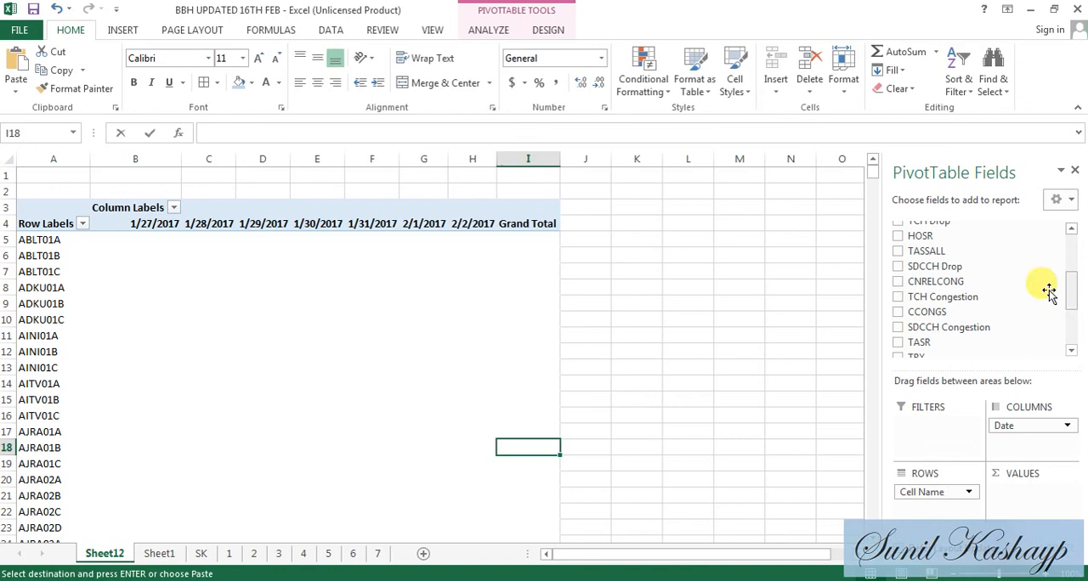
pyautogui.moveTo(1008, 330); pyautogui.dragTo(1030, 495)
pyautogui.click(1031, 495)
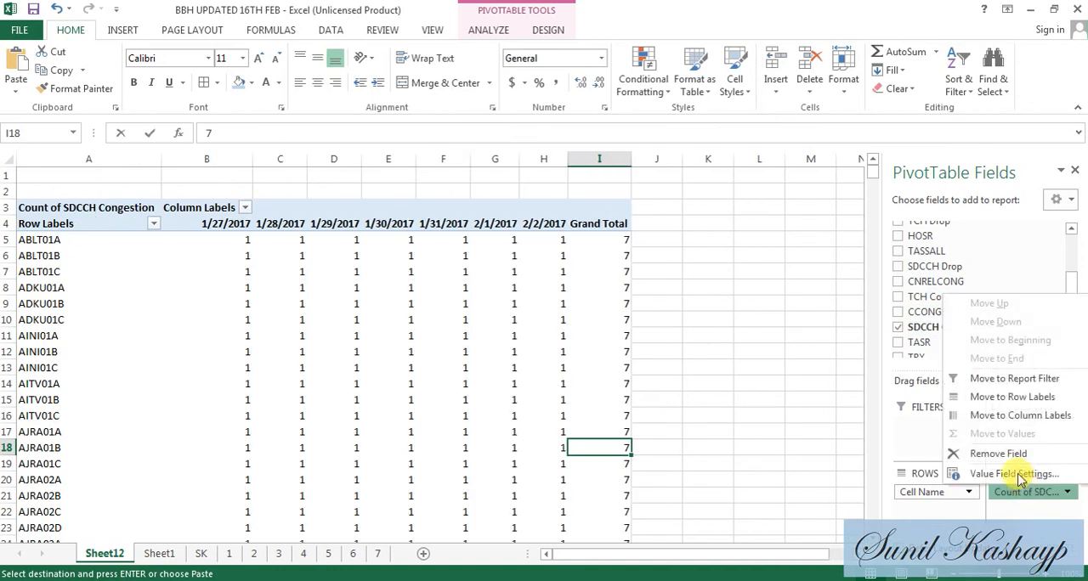
pyautogui.click(931, 472)
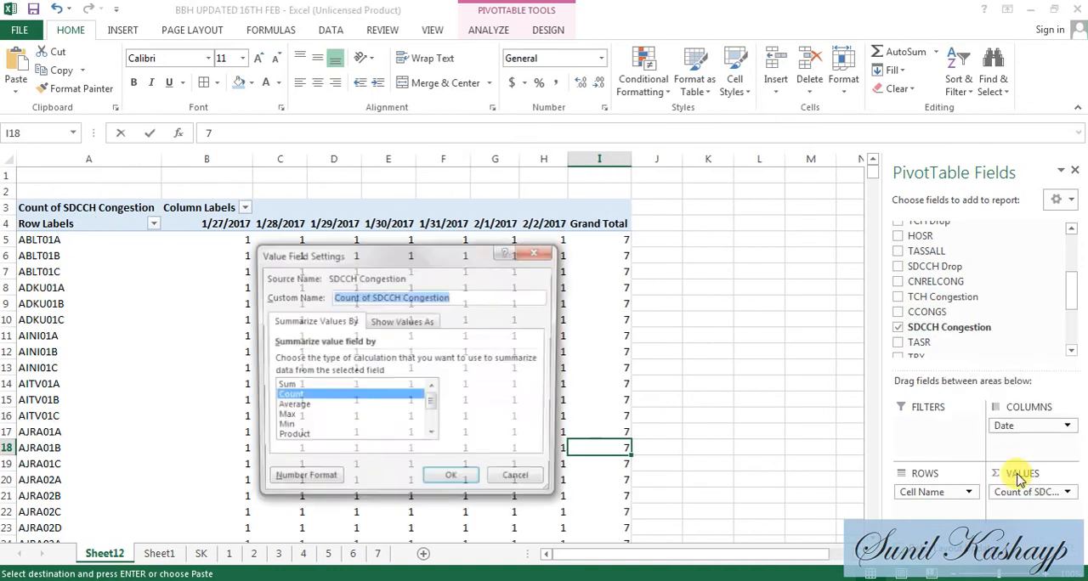
pyautogui.doubleClick(283, 405)
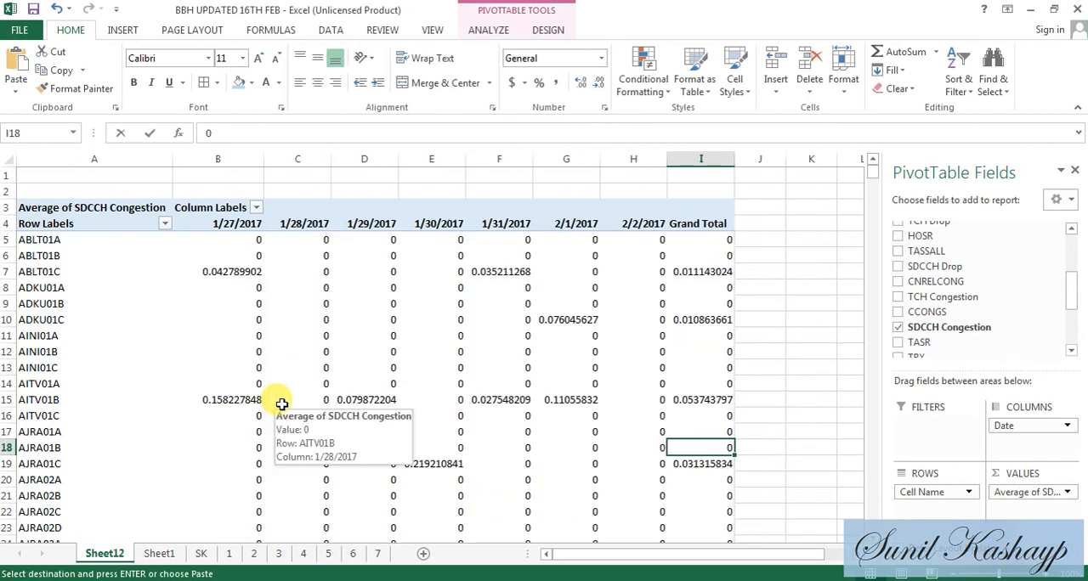
# - Copy the SD Blocking sheet's lookup row E2:J2 in Book3 and paste it into the last data row, starting at E1724
pyautogui.hotkey('alt', 'Tab')
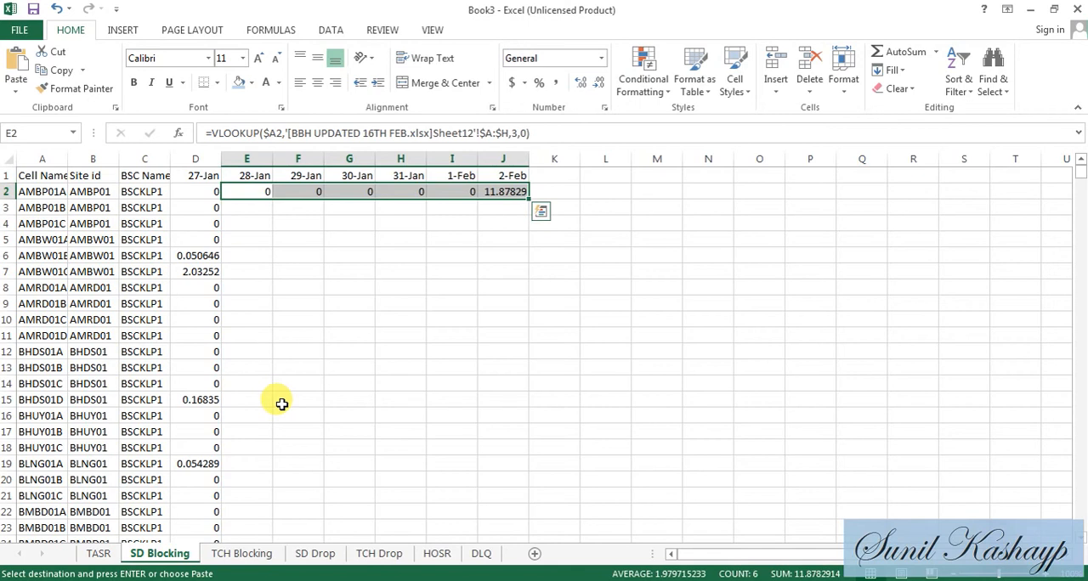
pyautogui.hotkey('ctrl', 'c')
pyautogui.press('Left')
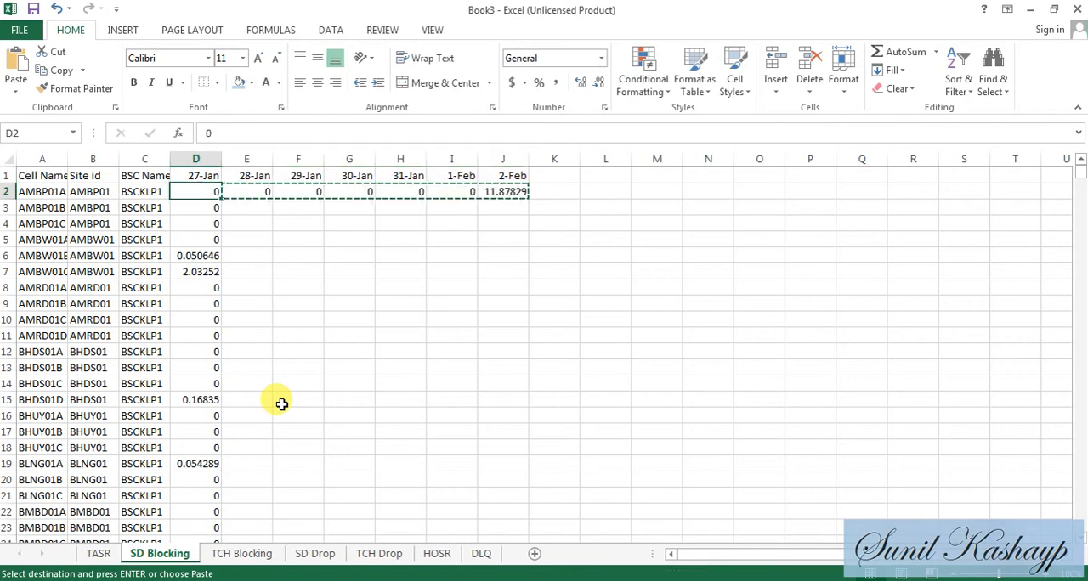
pyautogui.hotkey('ctrl', 'Down')
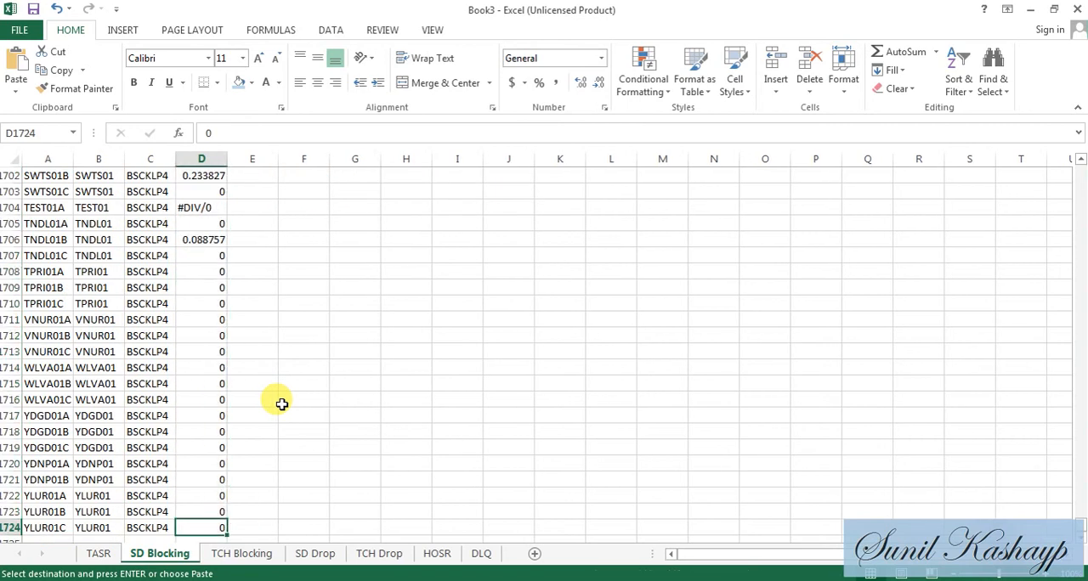
pyautogui.press('Down')
pyautogui.press('Up')
pyautogui.press('Right')
pyautogui.hotkey('ctrl', 'v')
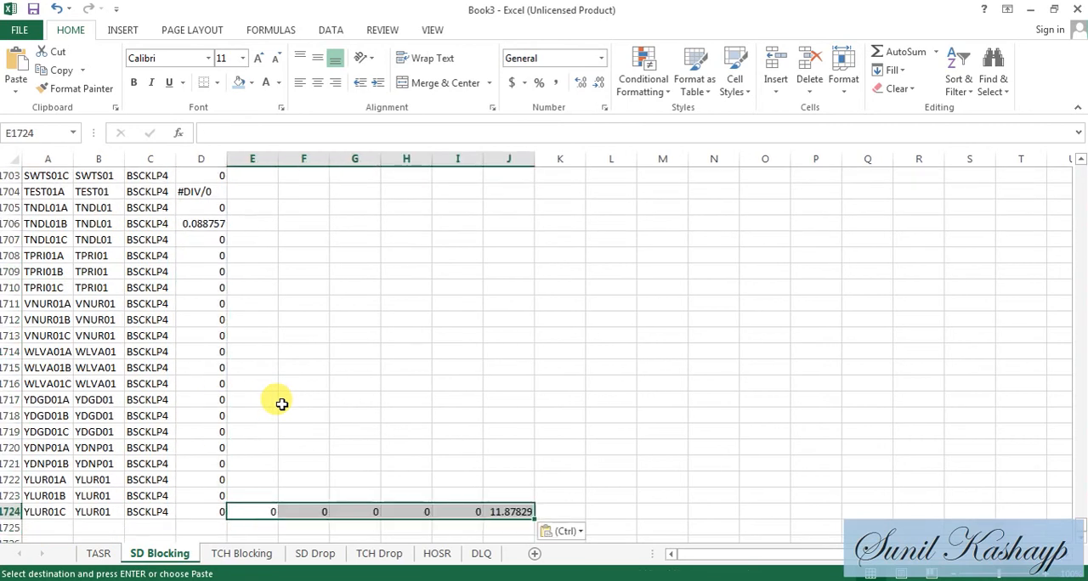
# - Paste the copied VLOOKUPs over the 28-Jan to 2-Feb range E2:J1724 on the SD Blocking sheet
pyautogui.hotkey('ctrl', 'Up')
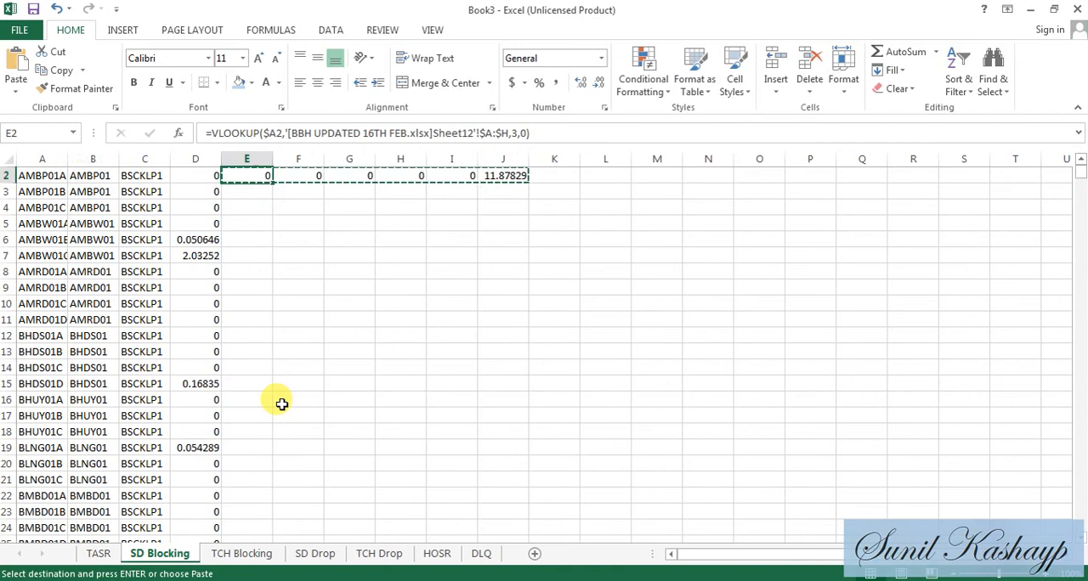
pyautogui.press('Up')
pyautogui.press('Down')
pyautogui.hotkey('ctrl', 'shift', 'Right')
pyautogui.hotkey('ctrl', 'shift', 'Down')
pyautogui.hotkey('ctrl', 'v')
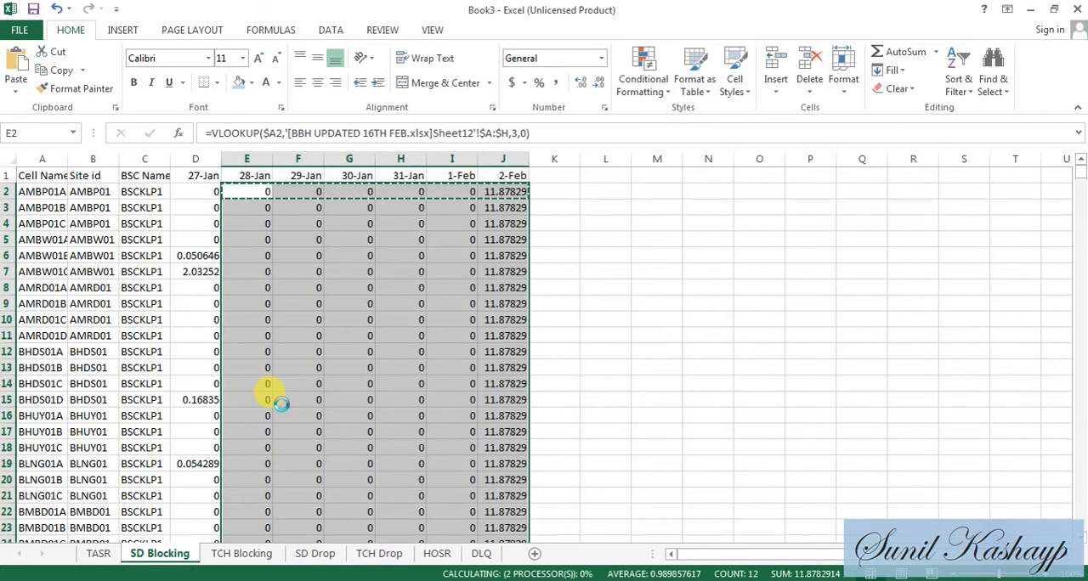
pyautogui.press('Up')
pyautogui.press('Down')
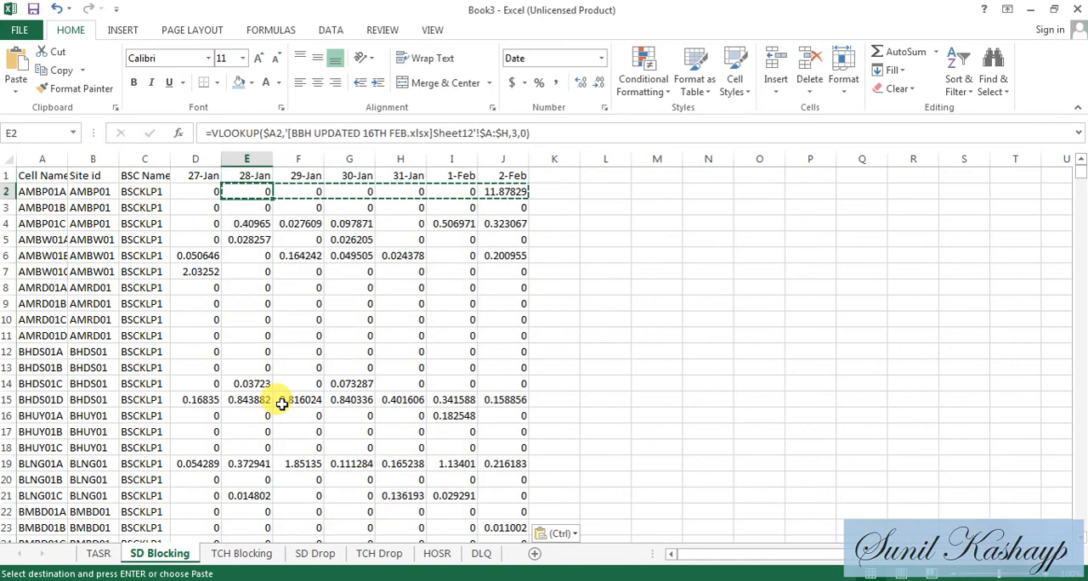
# - Convert the SD Blocking sheet's lookup formulas in E2:J1724 to values using Paste Special
pyautogui.hotkey('shift', 'Right')
pyautogui.hotkey('ctrl', 'shift', 'Down')
pyautogui.press('Up')
pyautogui.press('Down')
pyautogui.hotkey('alt', 'e')
pyautogui.press('s')
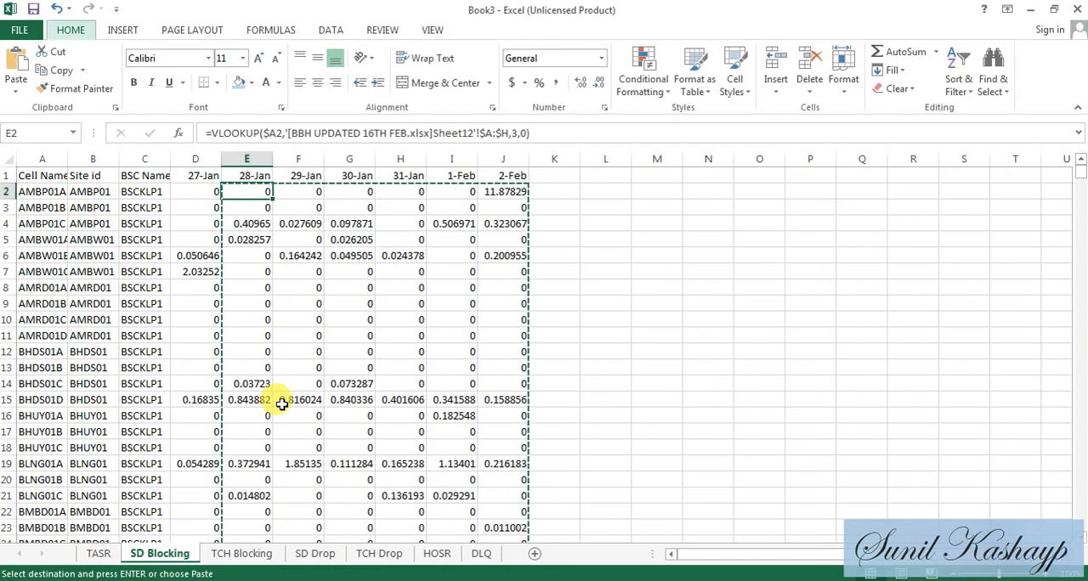
pyautogui.press('v')
pyautogui.press('Return')
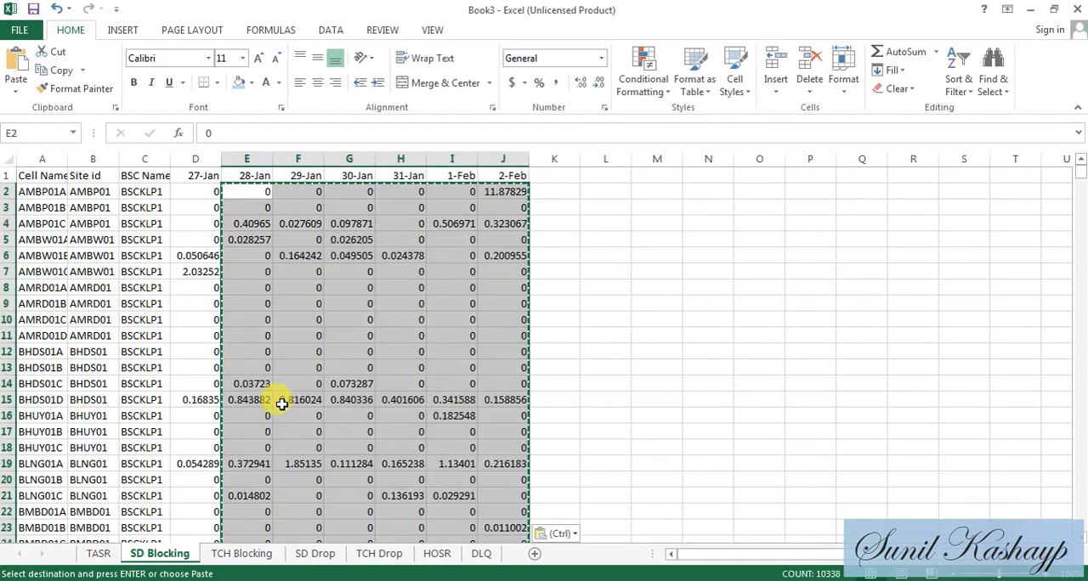
# - For the TCH Blocking sheet, replace SDCCH Congestion with TCH Congestion summarized by Average in the BBH UPDATED 16TH FEB PivotTable values
pyautogui.click(247, 554)
pyautogui.hotkey('alt', 'Tab')
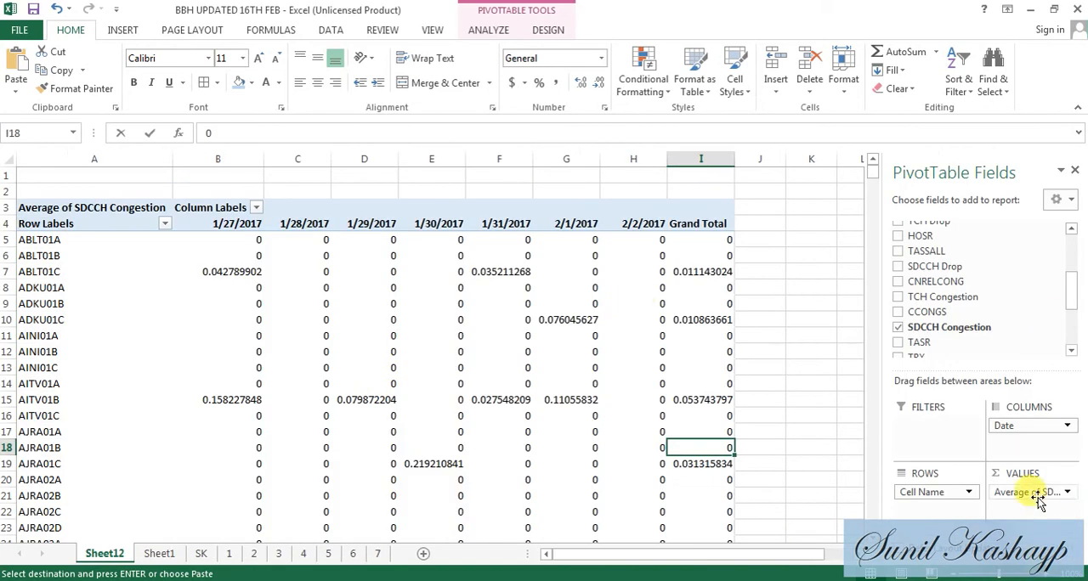
pyautogui.click(1037, 495)
pyautogui.click(963, 454)
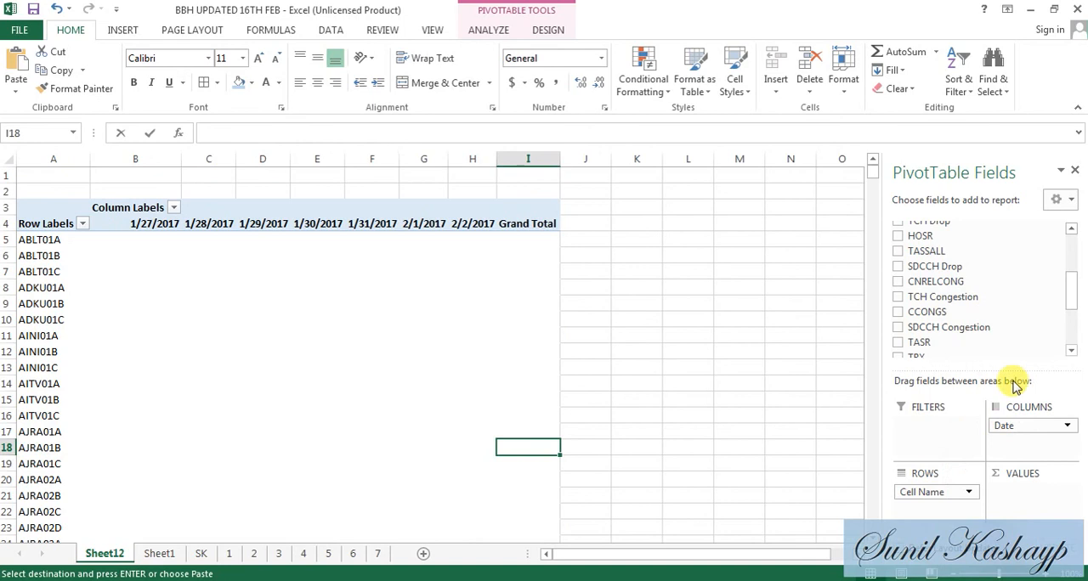
pyautogui.click(1072, 353)
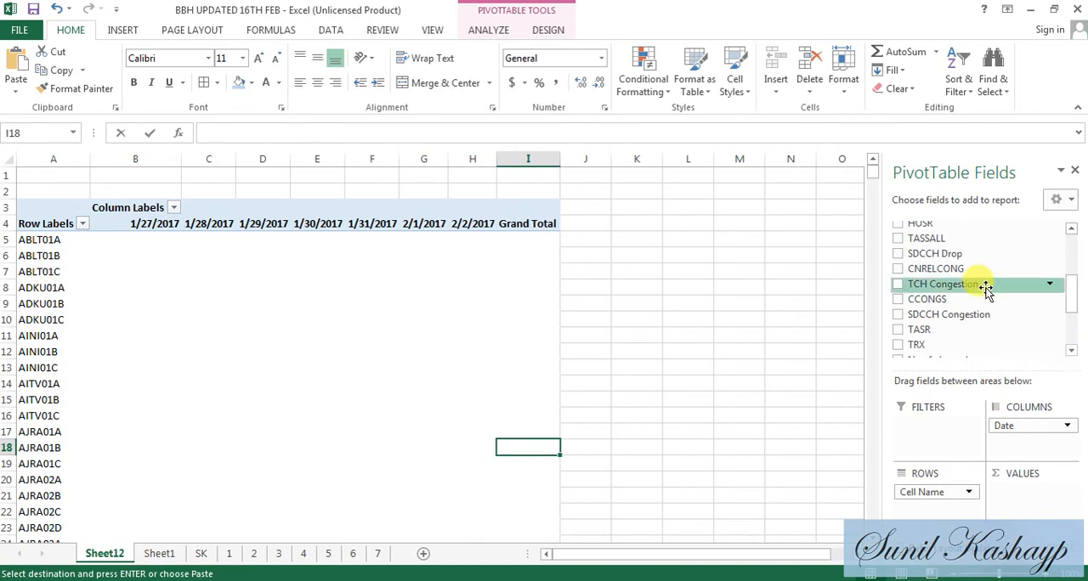
pyautogui.moveTo(986, 289); pyautogui.dragTo(1029, 495)
pyautogui.click(1032, 493)
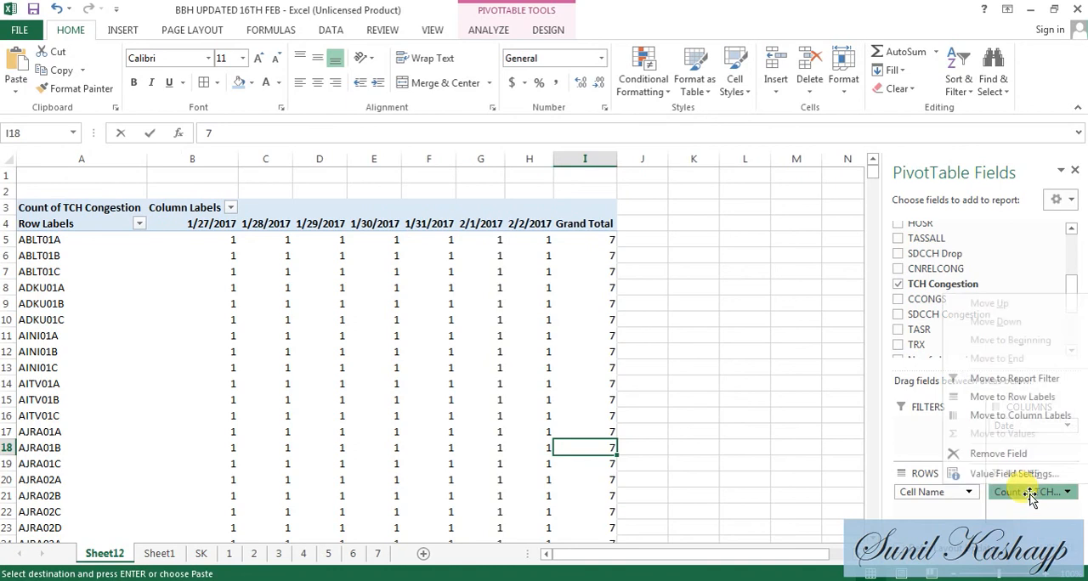
pyautogui.click(1015, 474)
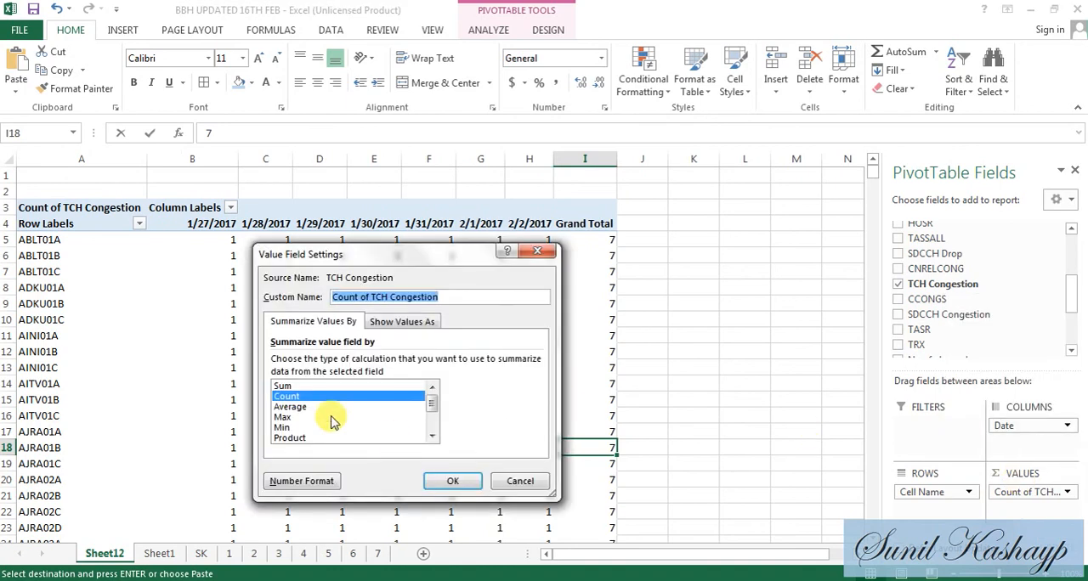
pyautogui.doubleClick(289, 407)
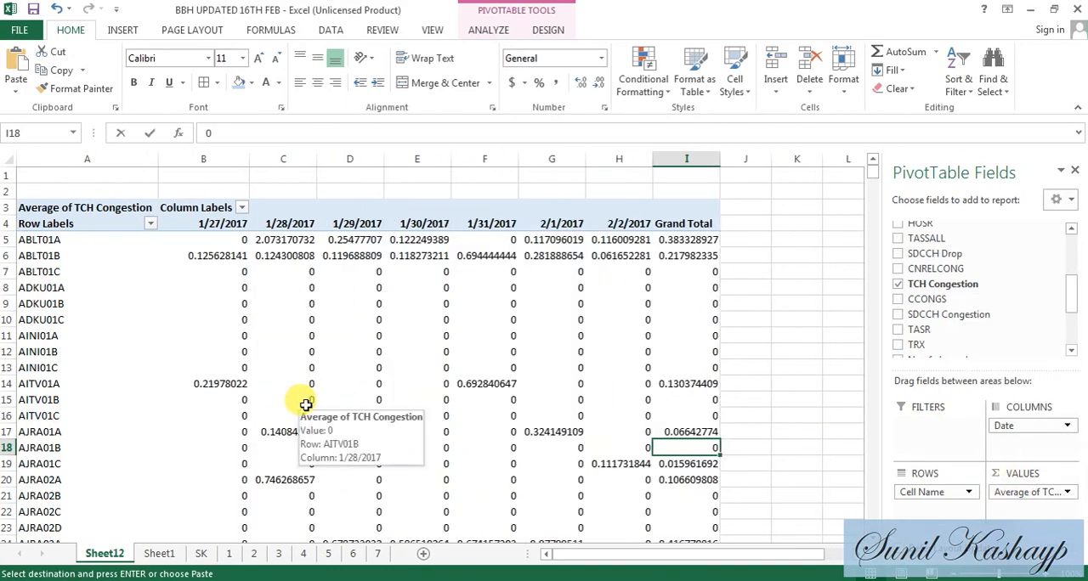
# - Return to Book3 and paste the TCH Blocking sheet's copied lookup row into the last data row, starting at E1724
pyautogui.hotkey('alt', 'Tab')
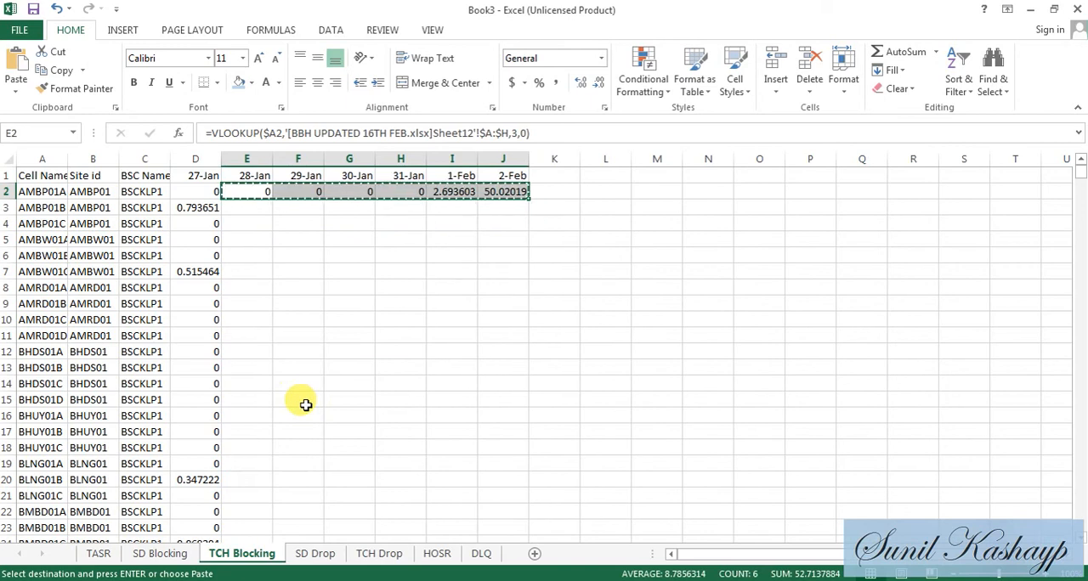
pyautogui.press('Left')
pyautogui.hotkey('ctrl', 'Down')
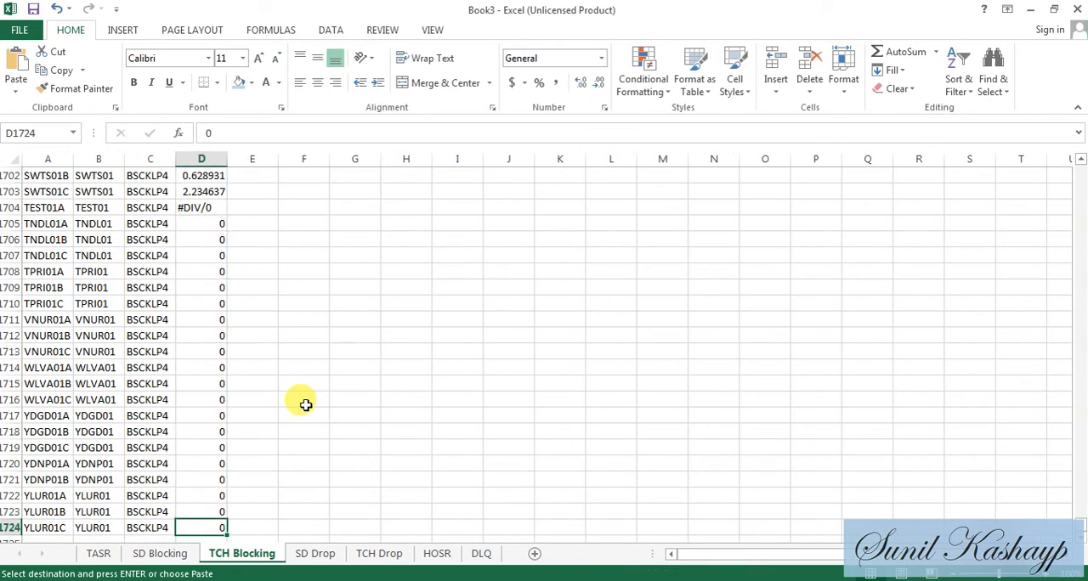
pyautogui.press('Right')
pyautogui.hotkey('ctrl', 'v')
# - Paste the copied VLOOKUP row over the 28-Jan to 2-Feb range E2:J1724 on the TCH Blocking sheet
pyautogui.press('Left')
pyautogui.press('Right')
pyautogui.hotkey('ctrl', 'shift', 'Up')
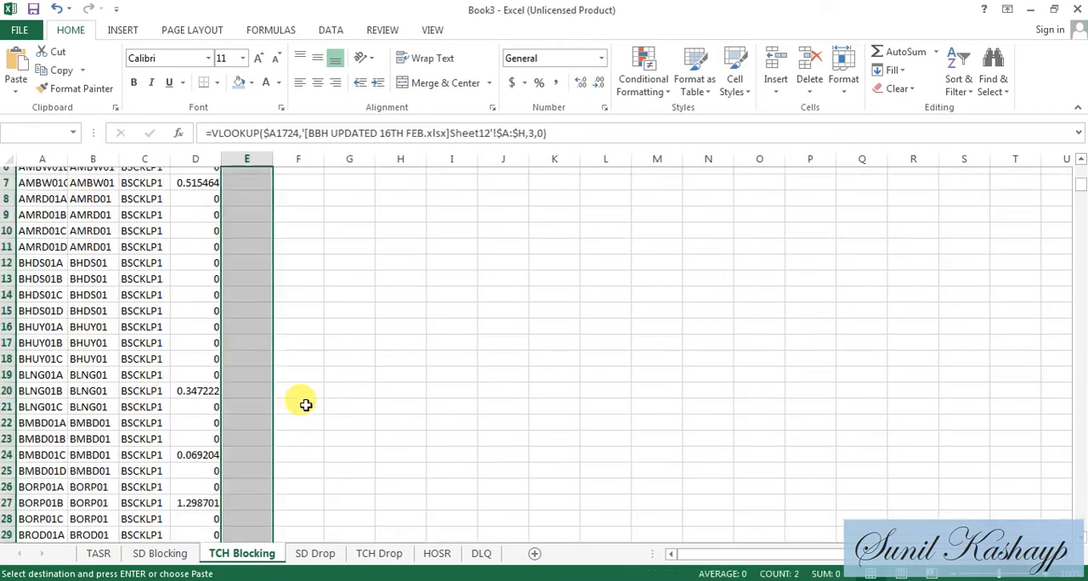
pyautogui.hotkey('ctrl', 'q')
pyautogui.press('Escape')
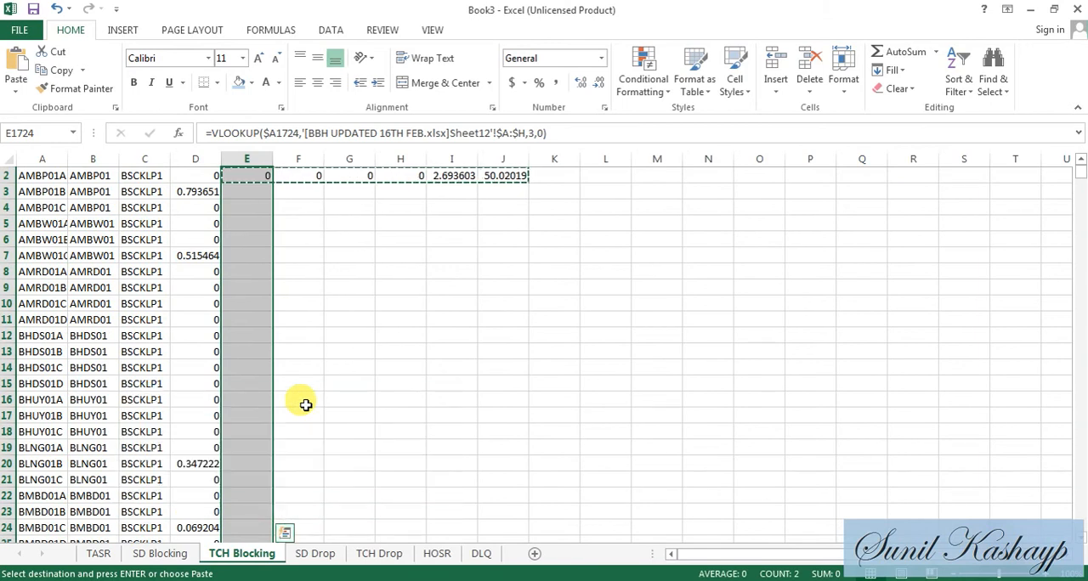
pyautogui.press('Up')
pyautogui.press('Up')
pyautogui.hotkey('ctrl', 'shift', 'Up')
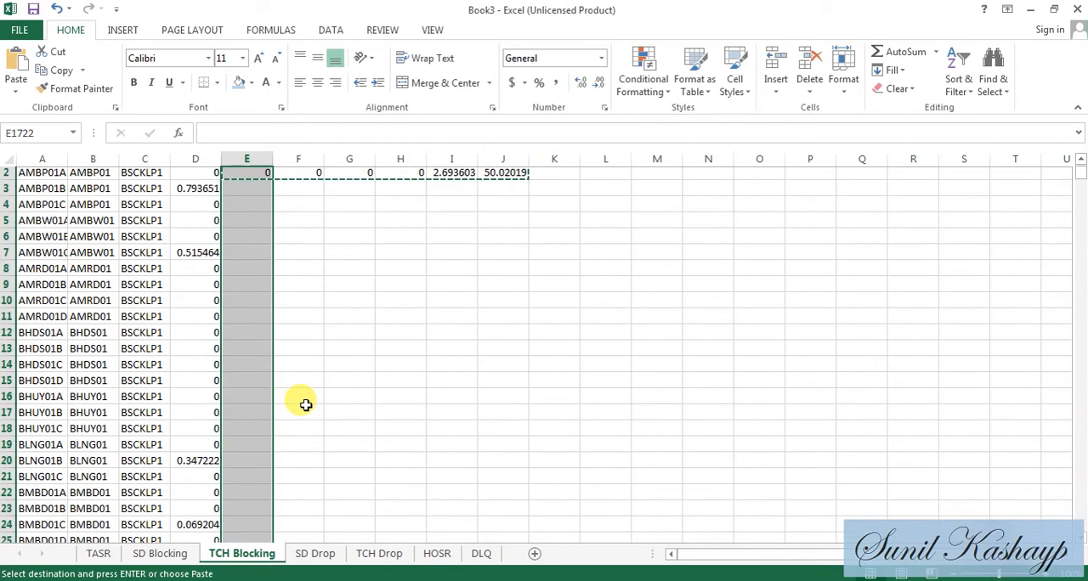
pyautogui.hotkey('shift', 'Right')
pyautogui.hotkey('shift', 'Right')
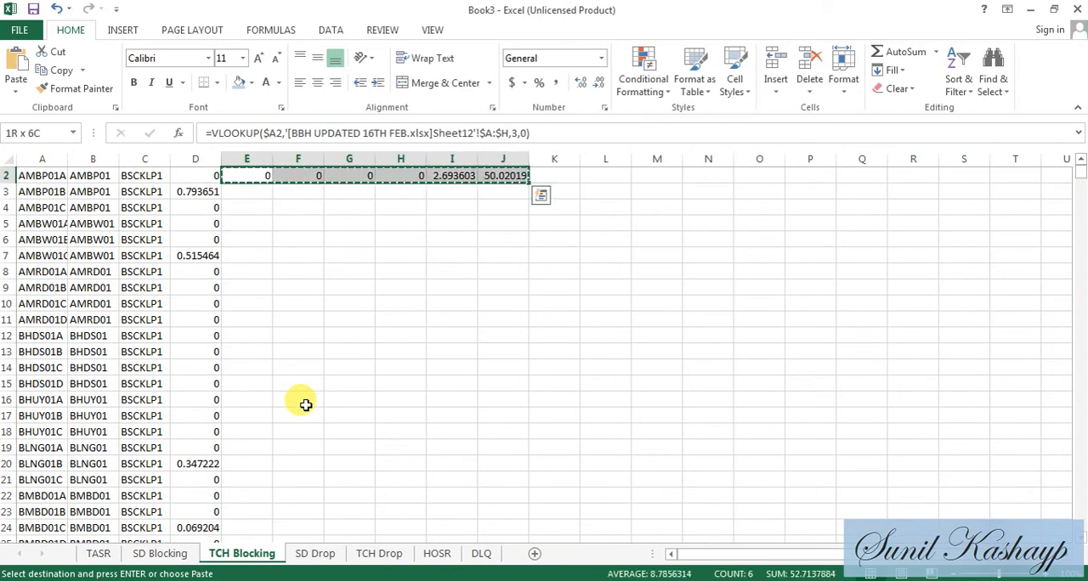
pyautogui.hotkey('ctrl', 'shift', 'Down')
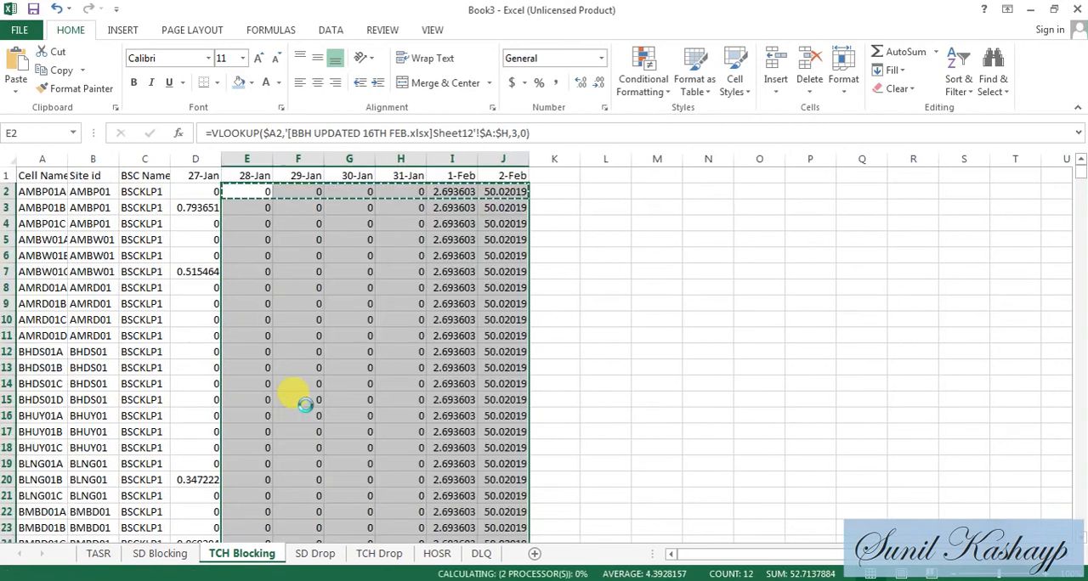
pyautogui.press('Up')
pyautogui.press('Down')
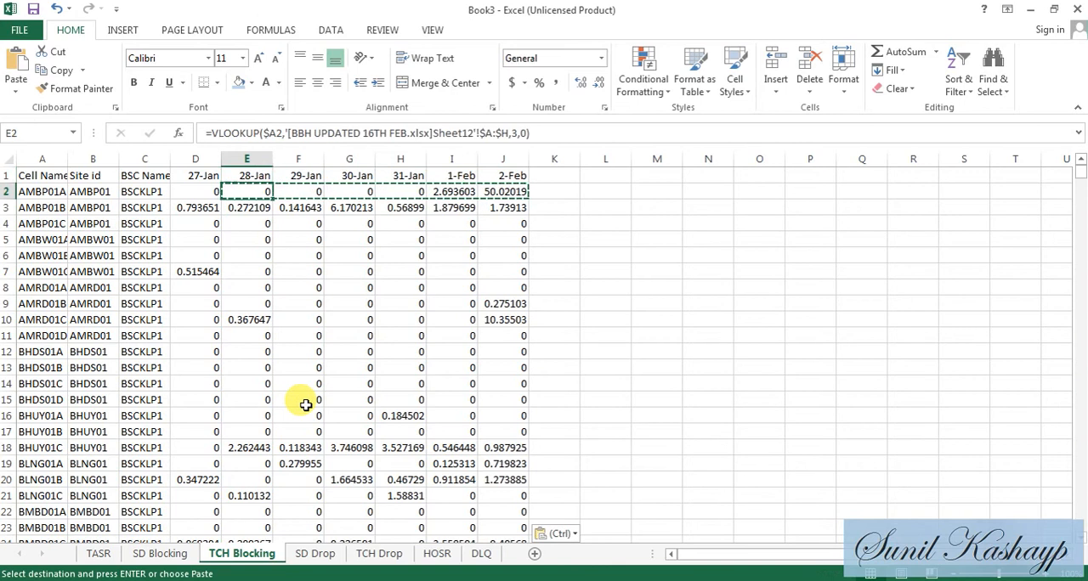
# - Convert the TCH Blocking sheet's lookup formulas in E2:J1724 to values using Paste Special
pyautogui.hotkey('shift', 'Right')
pyautogui.hotkey('shift', 'Right')
pyautogui.hotkey('ctrl', 'shift', 'Down')
pyautogui.hotkey('ctrl', 'c')
pyautogui.press('Up')
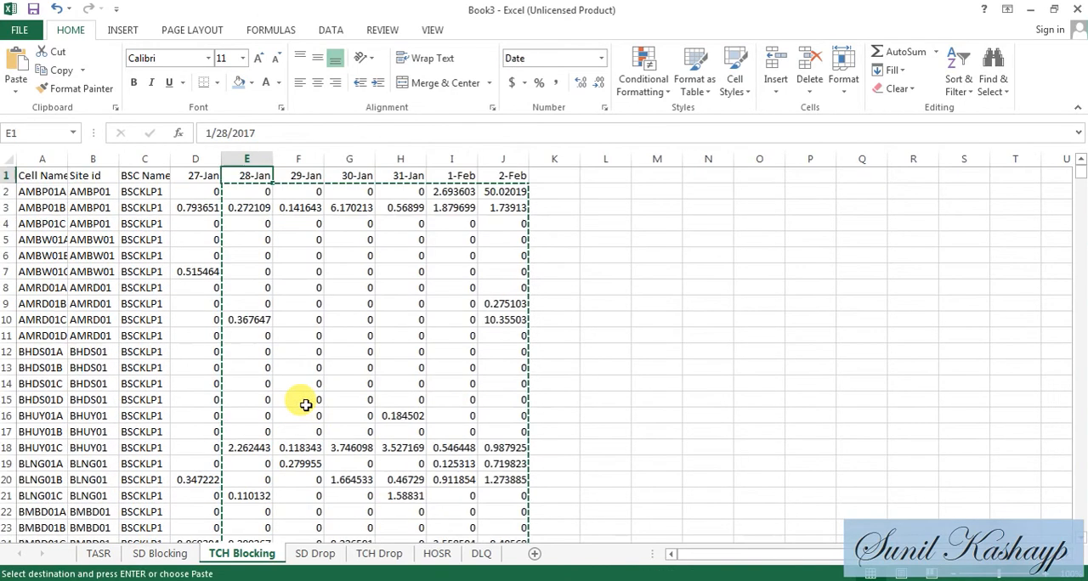
pyautogui.press('Down')
pyautogui.hotkey('ctrl', 'alt', 'v')
pyautogui.press('v')
pyautogui.press('Return')
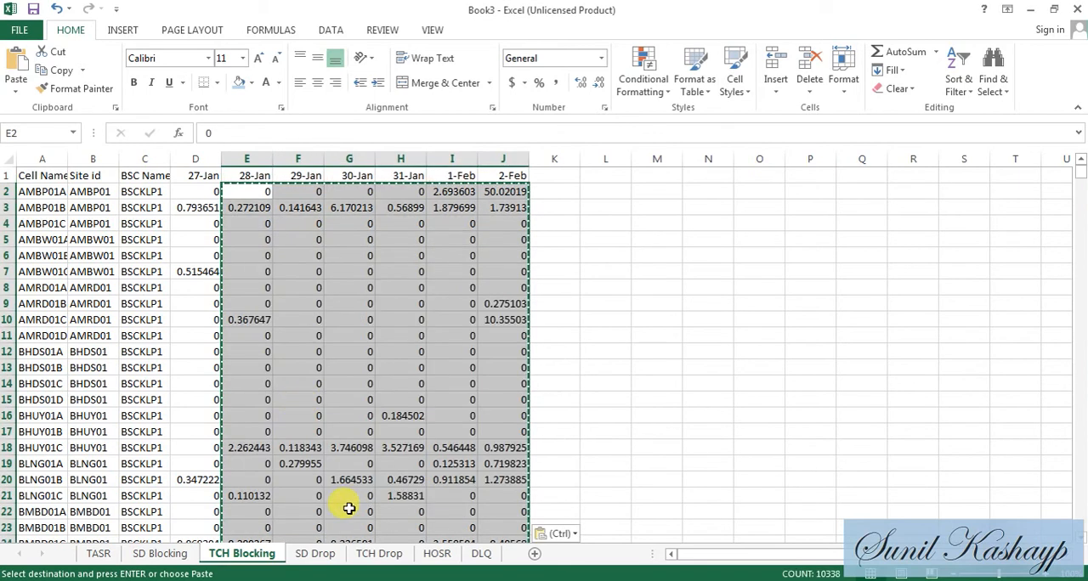
# - For the SD Drop sheet, replace TCH Congestion with SDCCH Drop summarized by Average in the BBH UPDATED 16TH FEB PivotTable values
pyautogui.click(334, 557)
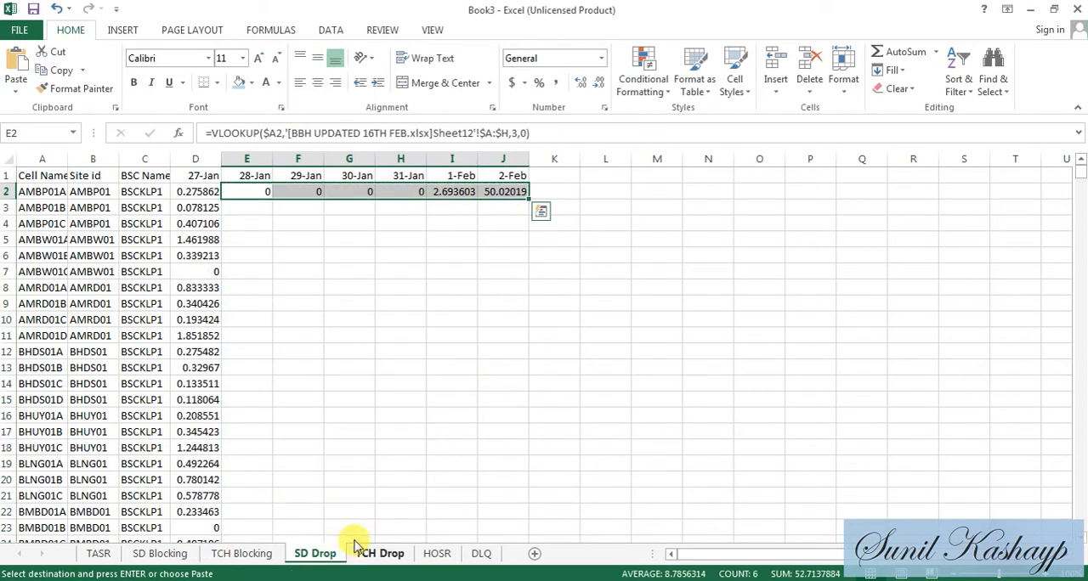
pyautogui.hotkey('ctrl', 'Tab')
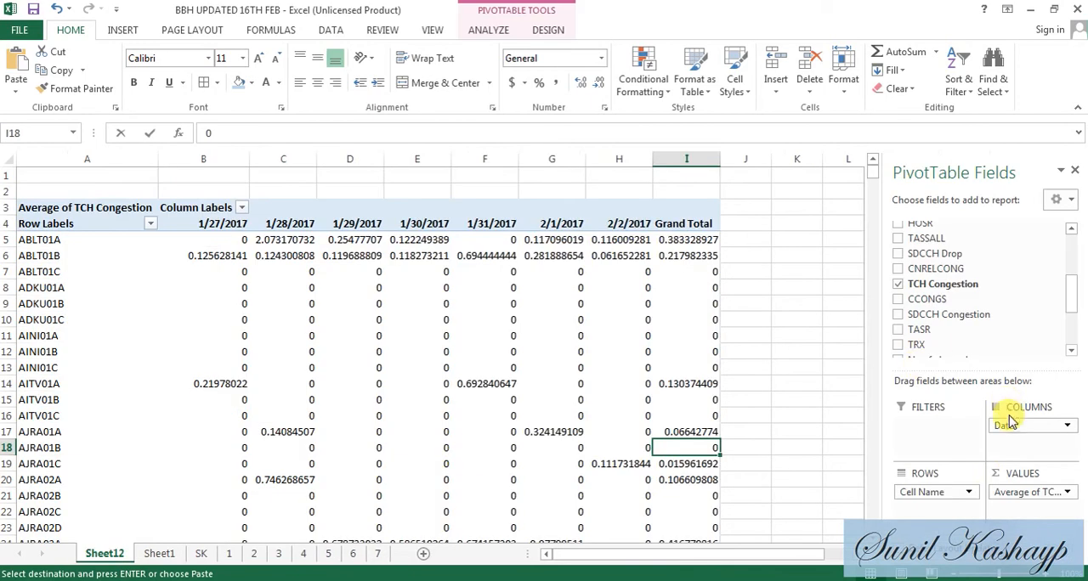
pyautogui.click(1031, 491)
pyautogui.click(1013, 457)
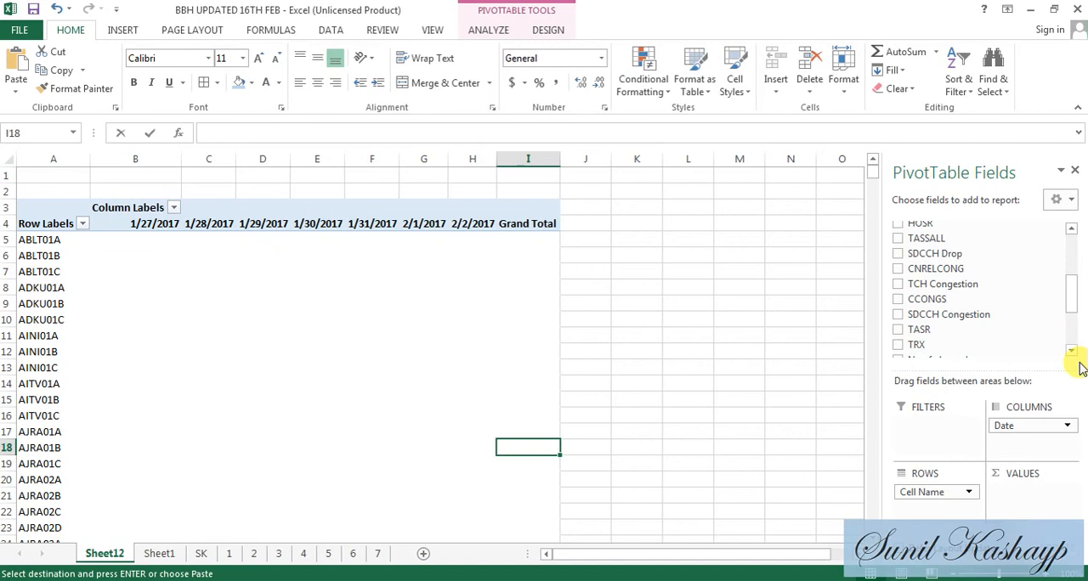
pyautogui.moveTo(984, 254); pyautogui.dragTo(1038, 492)
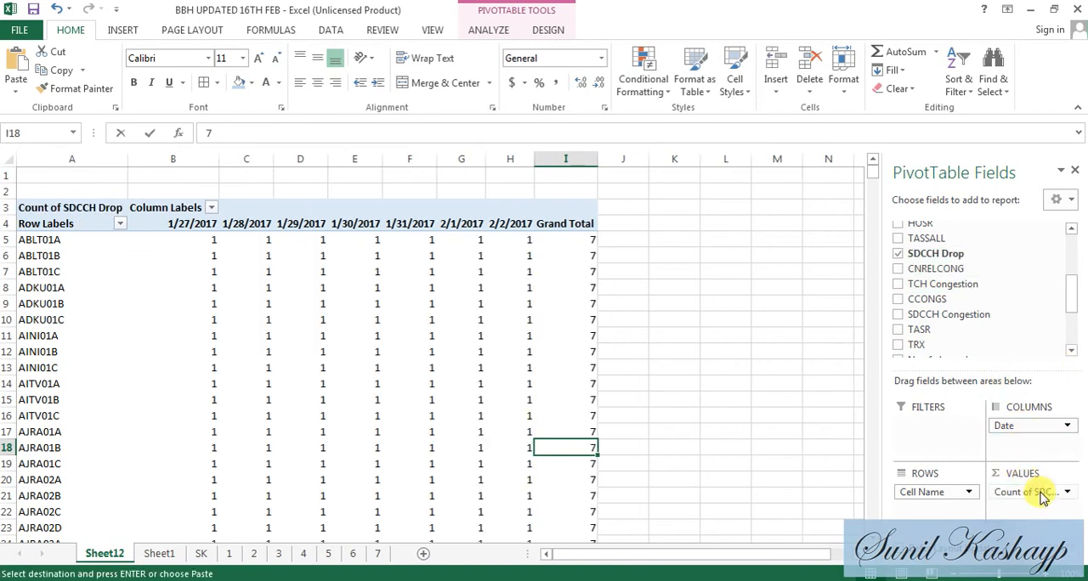
pyautogui.click(1036, 492)
pyautogui.click(1024, 474)
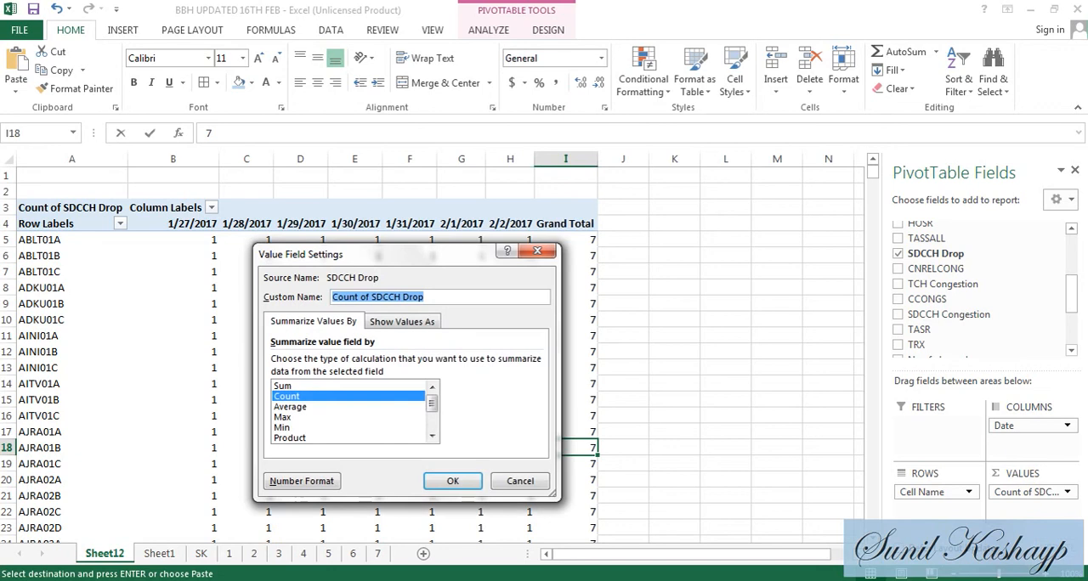
pyautogui.doubleClick(294, 408)
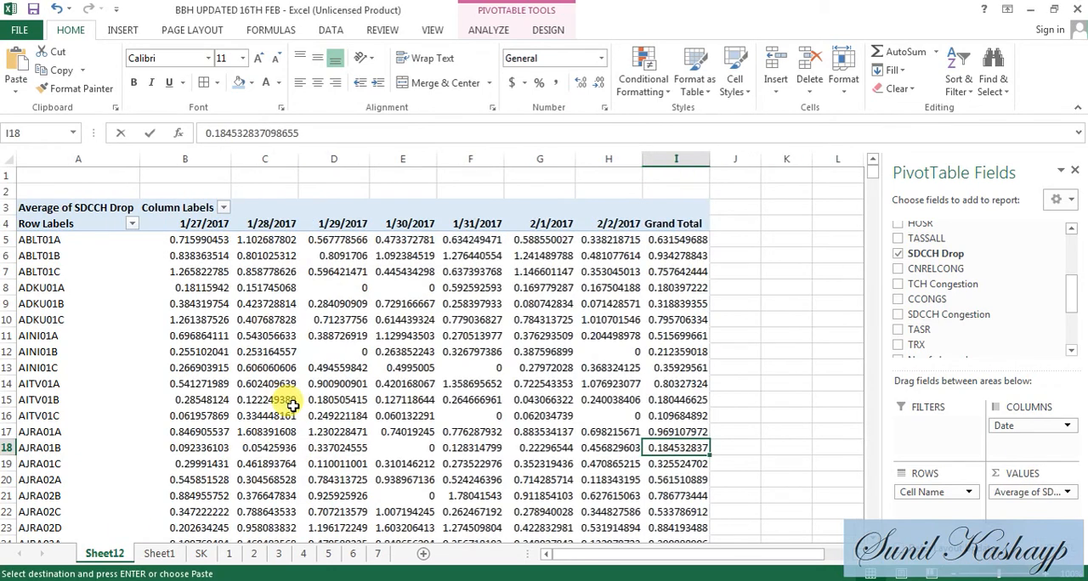
# - Return to Book3 and copy the SD Drop sheet's lookup row E2:J2 into the last data row, E1724:J1724
pyautogui.hotkey('alt', 'Tab')
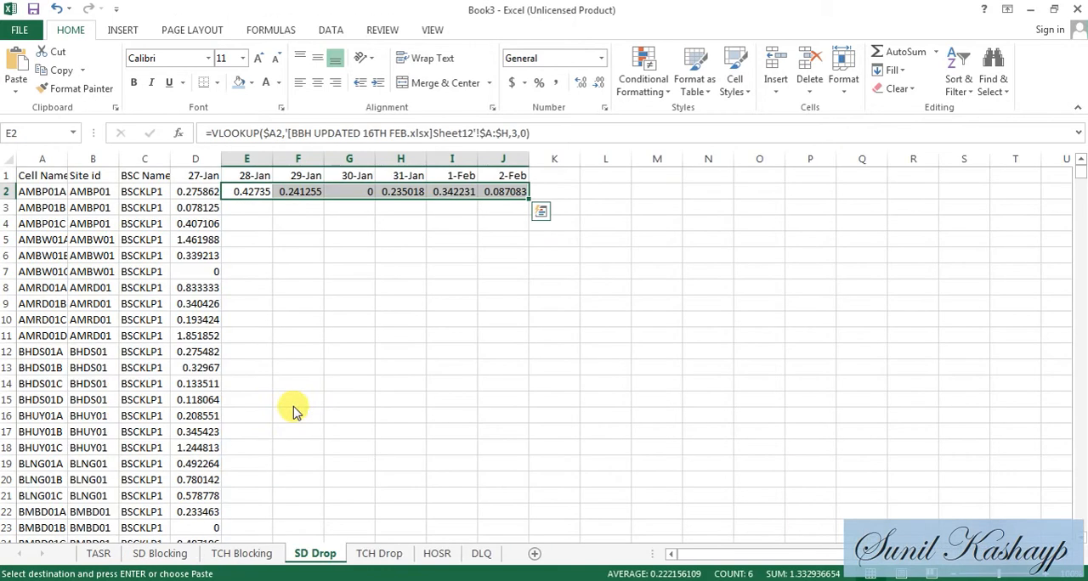
pyautogui.press('Left')
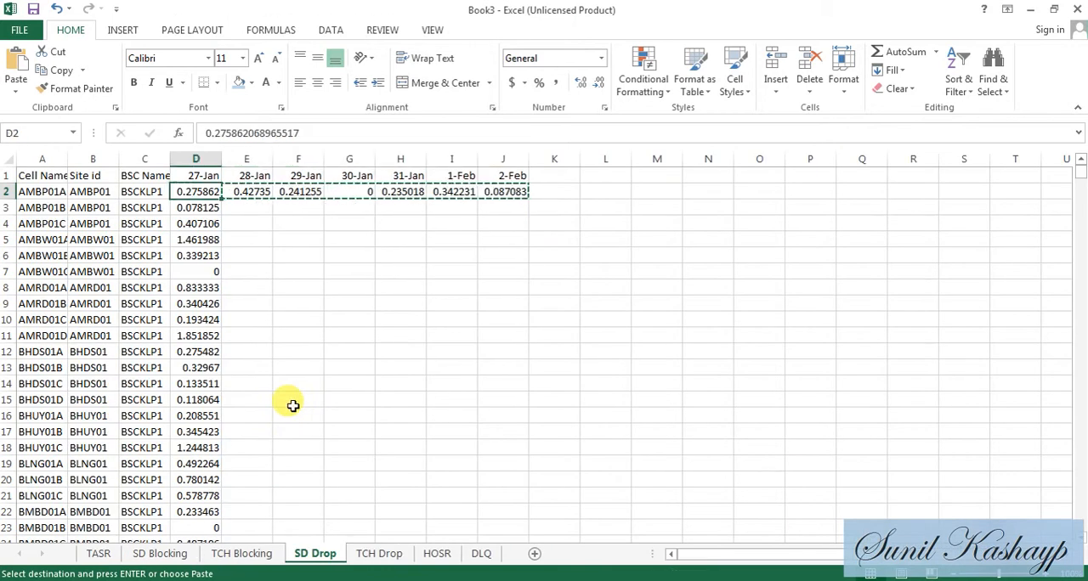
pyautogui.hotkey('ctrl', 'shift', 'Down')
pyautogui.hotkey('ctrl', 'Down')
pyautogui.press('Right')
pyautogui.hotkey('shift', 'Right')
pyautogui.hotkey('shift', 'Right')
pyautogui.hotkey('shift', 'Right')
pyautogui.hotkey('shift', 'Right')
pyautogui.hotkey('shift', 'Right')
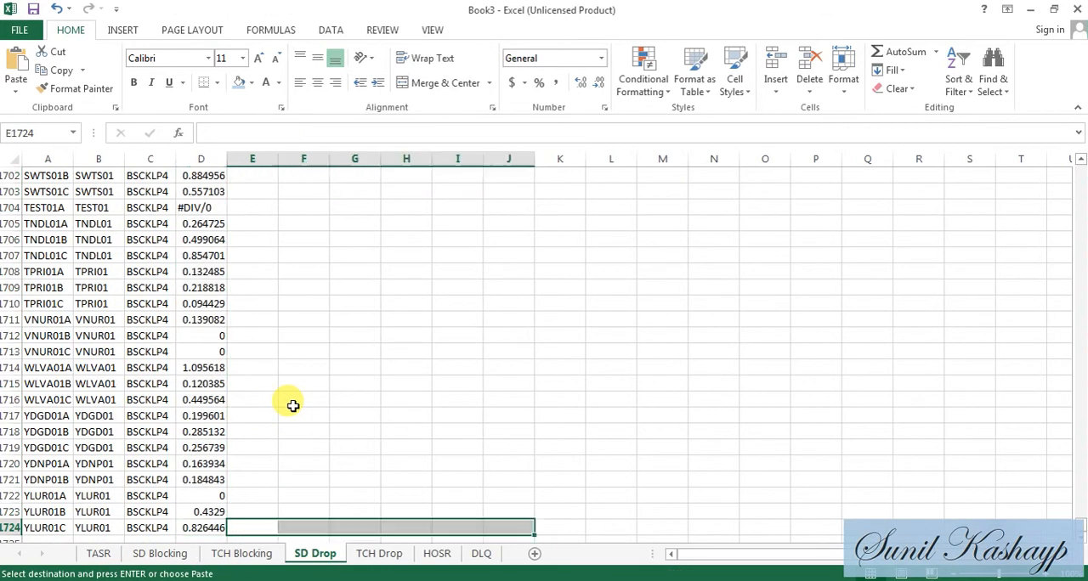
pyautogui.hotkey('ctrl', 'v')
pyautogui.press('Left')
pyautogui.press('Right')
# - Fill the SD Drop sheet's 28-Jan to 2-Feb VLOOKUPs from row 2 down through row 1724
pyautogui.hotkey('ctrl', 'Up')
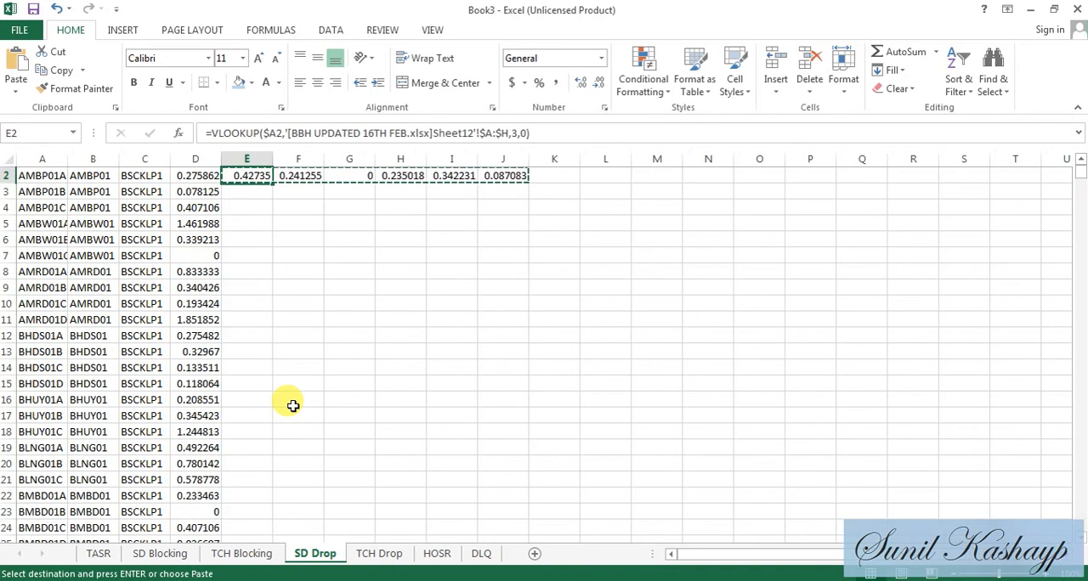
pyautogui.press('Up')
pyautogui.press('Down')
pyautogui.hotkey('shift', 'Right')
pyautogui.hotkey('shift', 'Right')
pyautogui.hotkey('shift', 'Right')
pyautogui.hotkey('shift', 'Right')
pyautogui.hotkey('shift', 'Right')
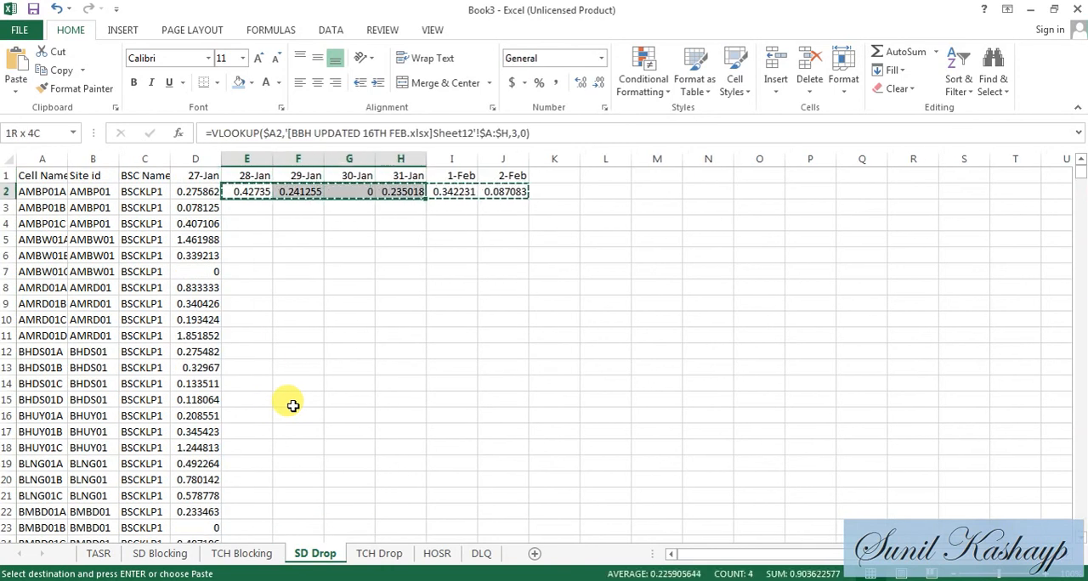
pyautogui.hotkey('ctrl', 'shift', 'Down')
pyautogui.hotkey('ctrl', 'd')
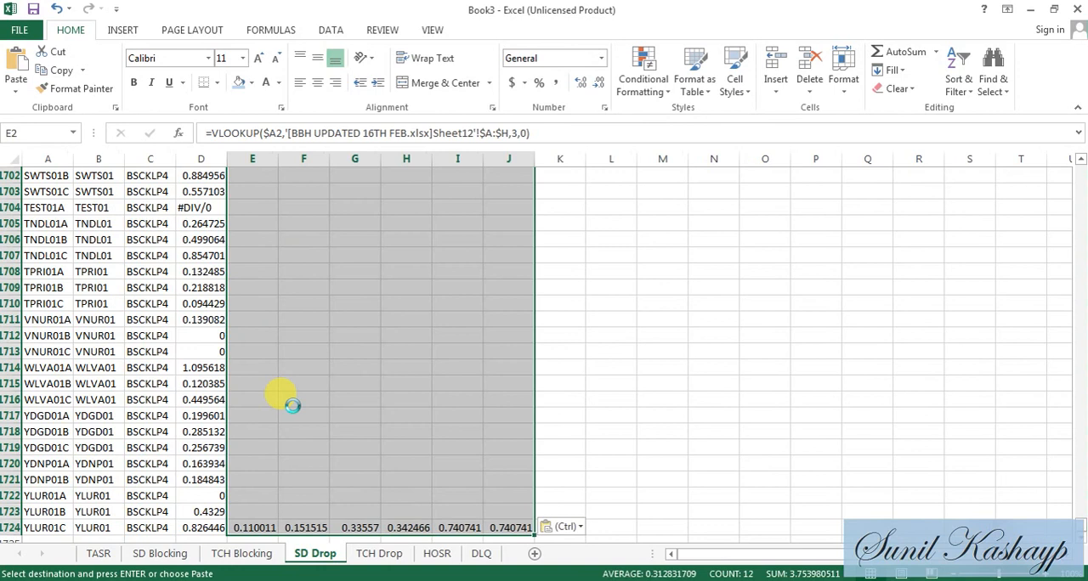
pyautogui.press('Up')
pyautogui.press('Down')
# - Convert the SD Drop sheet's lookup formulas in E2:J1724 to values using Paste Special
pyautogui.hotkey('ctrl', 'shift', 'Right')
pyautogui.hotkey('ctrl', 'c')
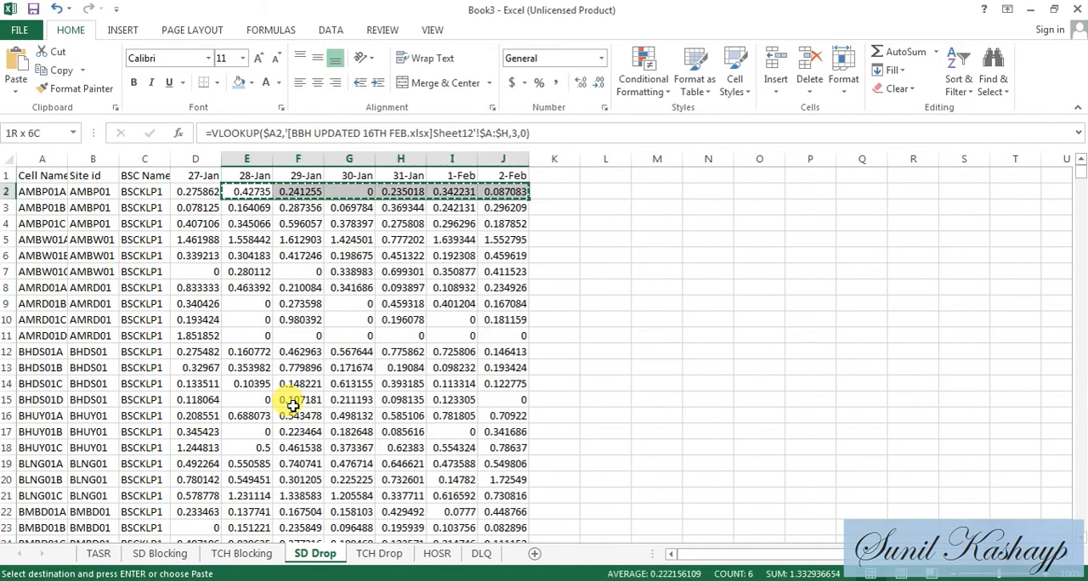
pyautogui.hotkey('ctrl', 'shift', 'Down')
pyautogui.hotkey('ctrl', 'c')
pyautogui.press('Up')
pyautogui.press('Down')
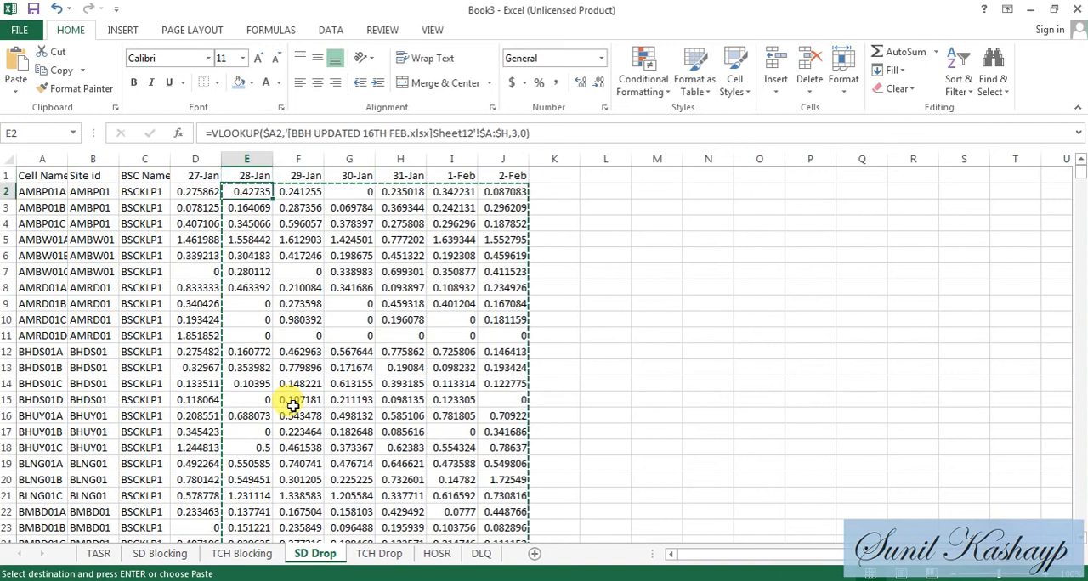
pyautogui.hotkey('alt', 'e')
pyautogui.press('s')
pyautogui.press('v')
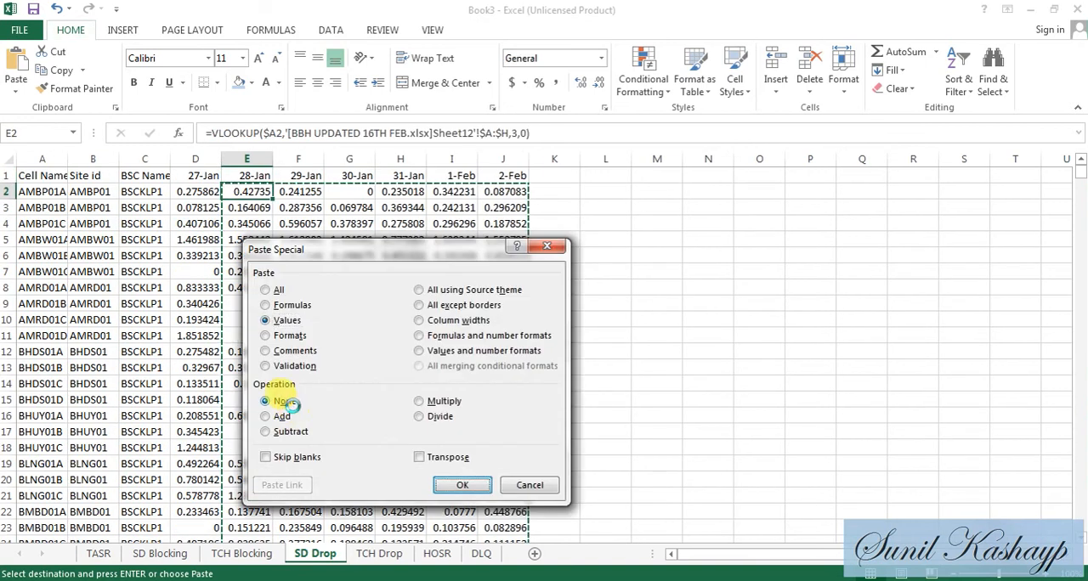
pyautogui.press('Return')
# - For the TCH Drop sheet, replace SDCCH Drop with TCH Drop summarized by Average in the BBH UPDATED 16TH FEB PivotTable values
pyautogui.click(396, 562)
pyautogui.hotkey('alt', 'Tab')
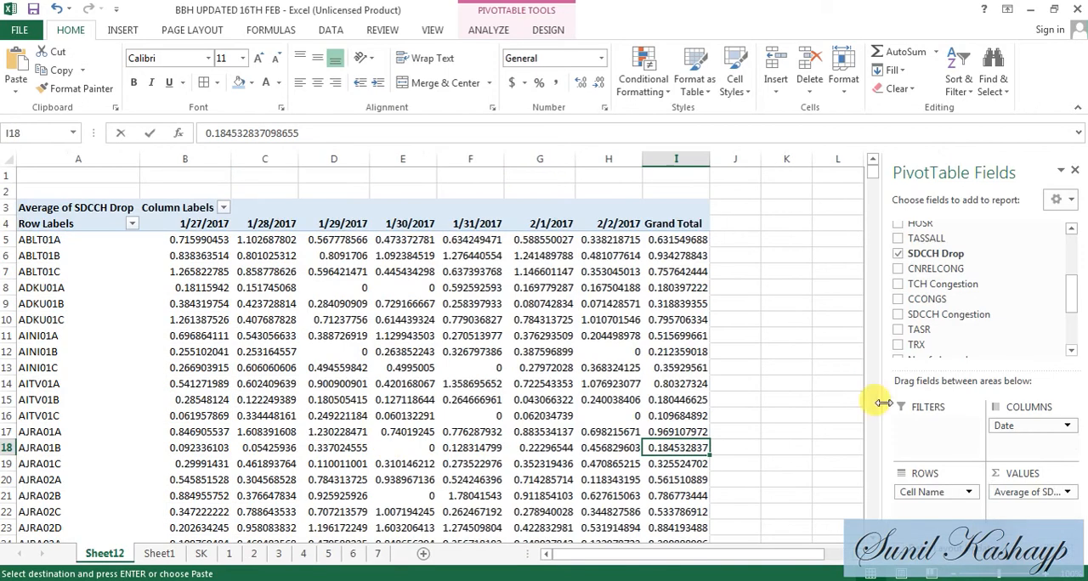
pyautogui.click(1047, 493)
pyautogui.click(1018, 452)
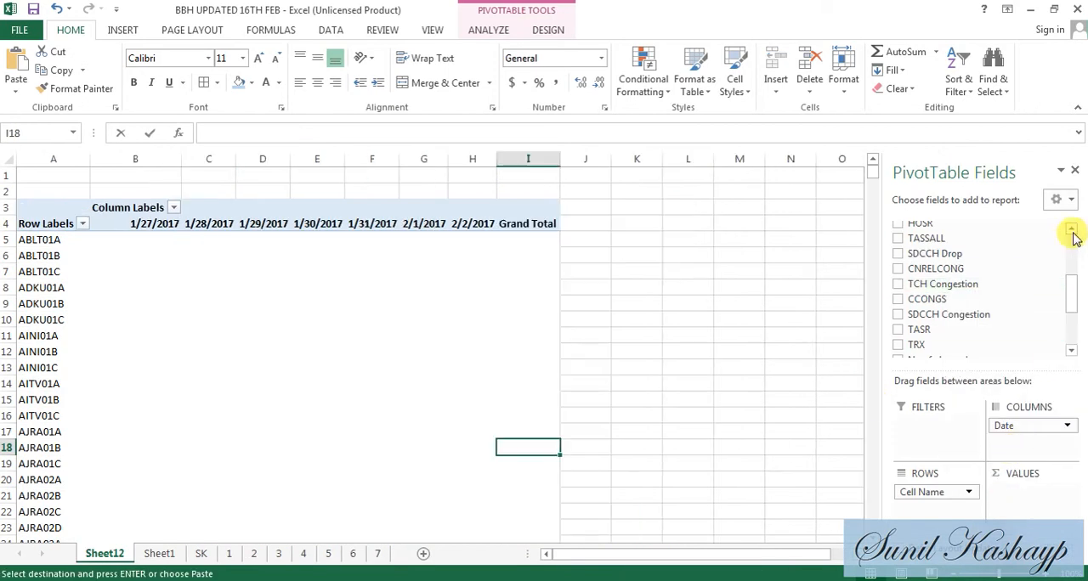
pyautogui.click(1072, 231)
pyautogui.moveTo(1041, 233); pyautogui.dragTo(1022, 512)
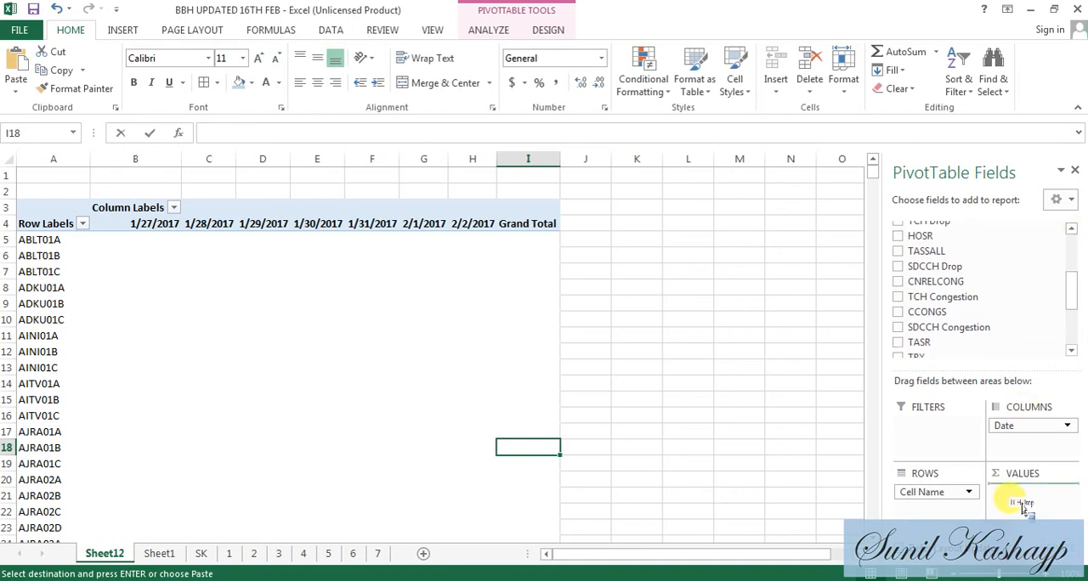
pyautogui.moveTo(1022, 503); pyautogui.dragTo(1030, 496)
pyautogui.click(1024, 493)
pyautogui.click(1013, 476)
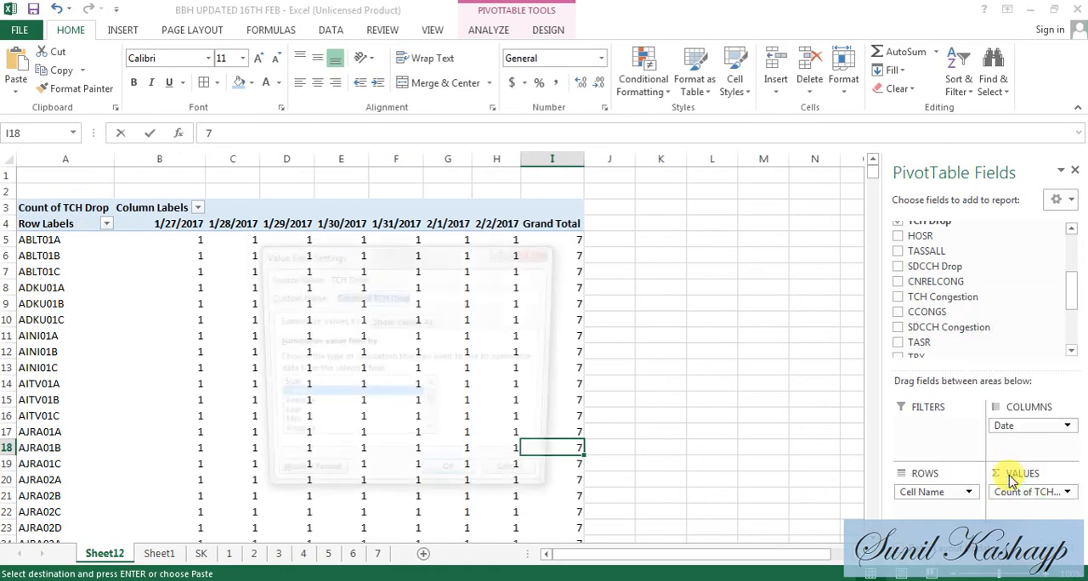
pyautogui.doubleClick(289, 408)
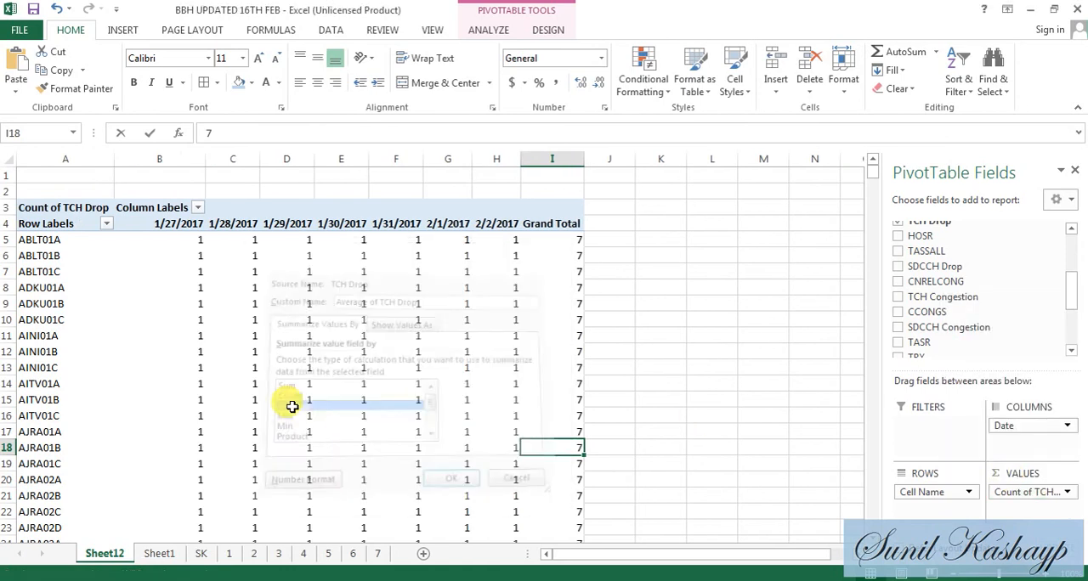
# - Return to Book3 and copy the TCH Drop sheet's lookup row E2:J2 into the last data row, starting in column E
pyautogui.hotkey('alt', 'Tab')
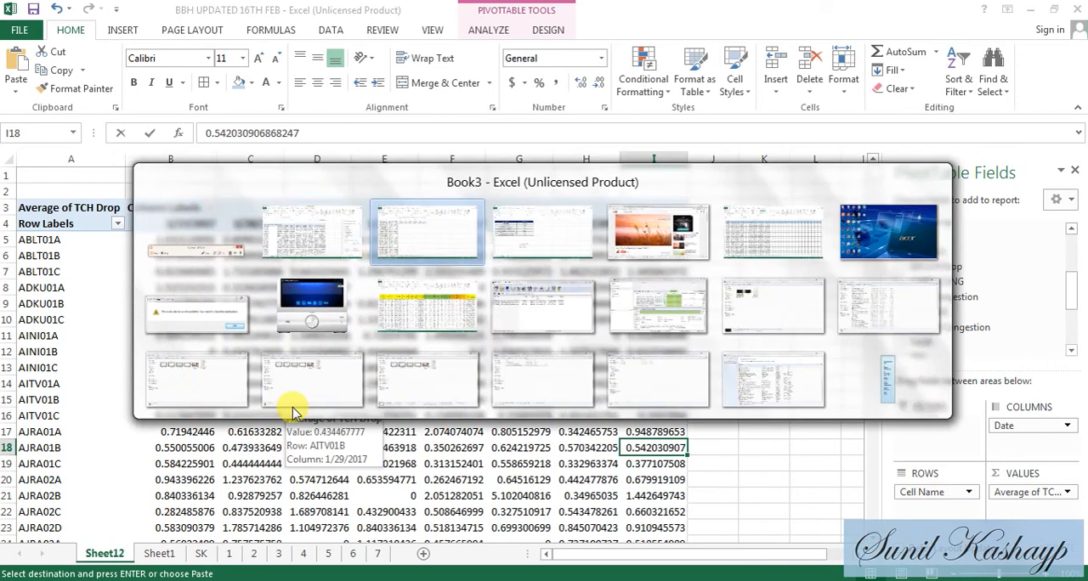
pyautogui.press('Left')
pyautogui.hotkey('shift', 'Right')
pyautogui.hotkey('shift', 'Right')
pyautogui.hotkey('shift', 'Right')
pyautogui.hotkey('shift', 'Right')
pyautogui.hotkey('shift', 'Right')
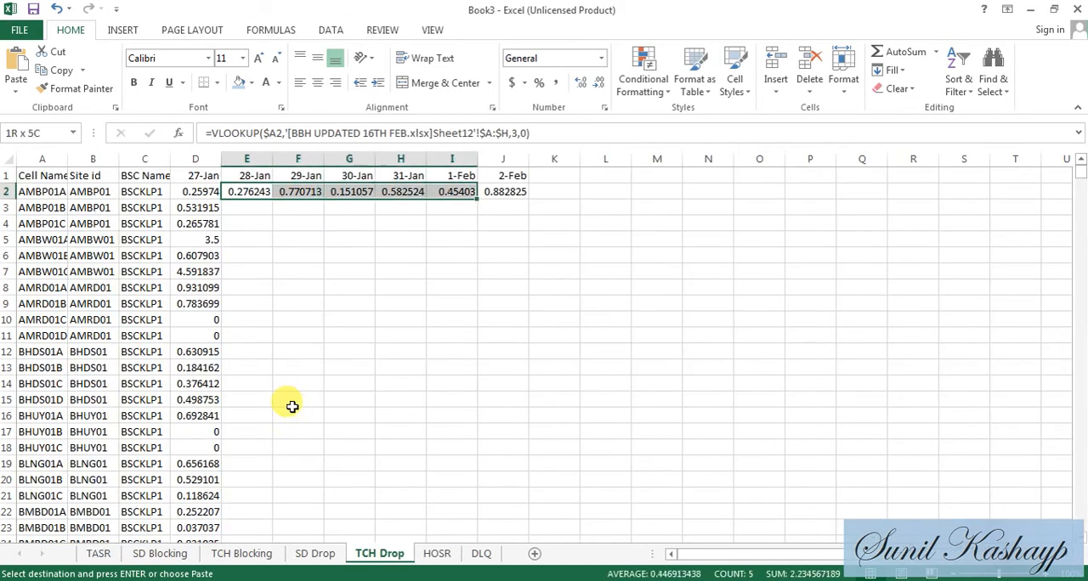
pyautogui.press('Left')
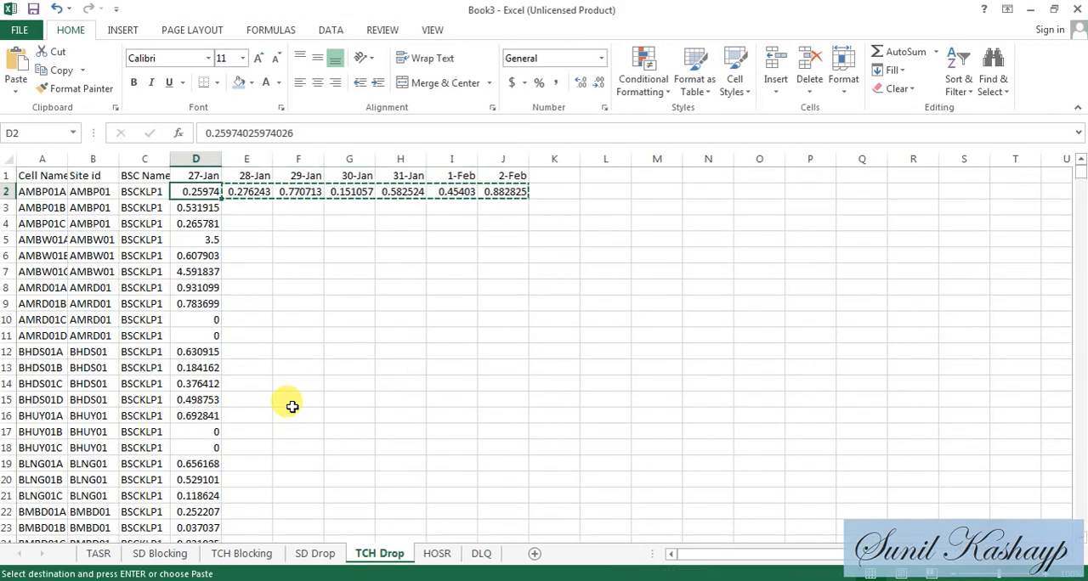
pyautogui.hotkey('ctrl', 'shift', 'Down')
pyautogui.hotkey('ctrl', 'Down')
pyautogui.press('Down')
pyautogui.press('Up')
pyautogui.press('Right')
pyautogui.hotkey('ctrl', 'v')
pyautogui.press('Left')
pyautogui.press('Right')
# - Paste the copied VLOOKUPs over the TCH Drop sheet's 28-Jan to 2-Feb columns from row 2 to the last data row
pyautogui.hotkey('ctrl', 'Up')
pyautogui.hotkey('ctrl', 'Up')
pyautogui.press('Down')
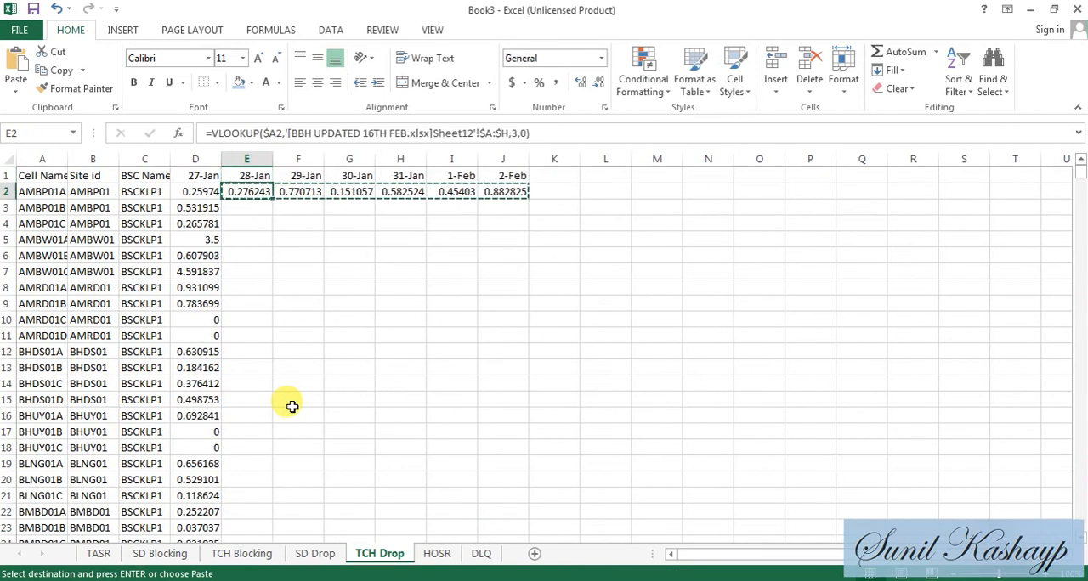
pyautogui.hotkey('shift', 'Right')
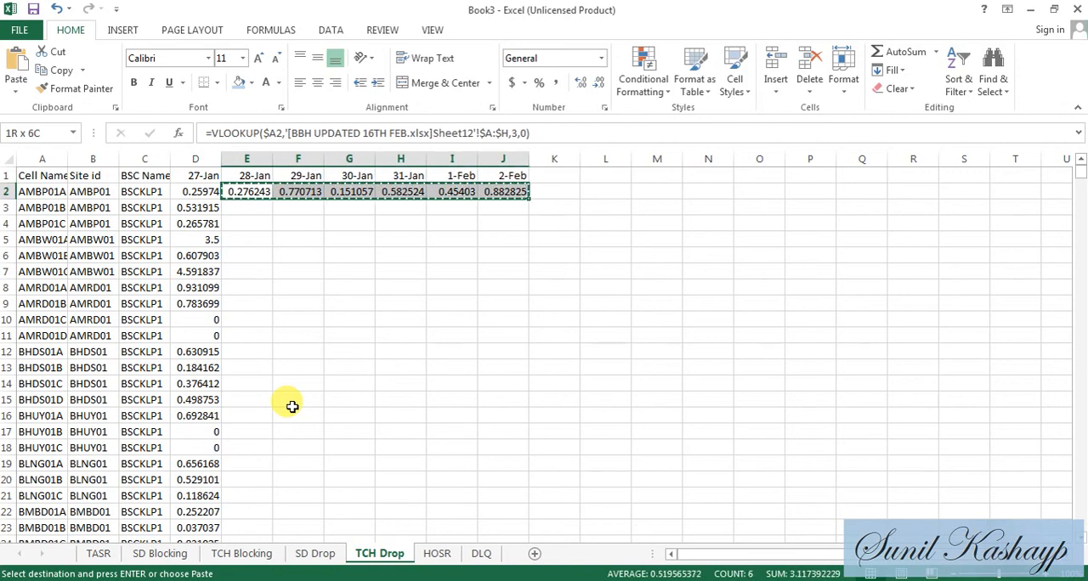
pyautogui.hotkey('ctrl', 'shift', 'Down')
pyautogui.hotkey('ctrl', 'v')
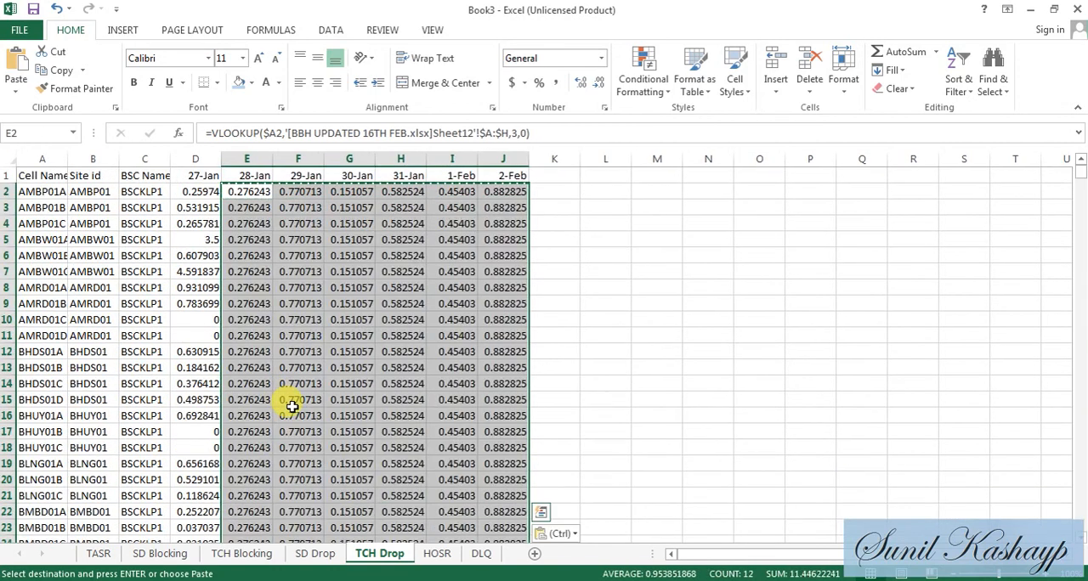
# - Convert the TCH Drop sheet's lookup formulas in E2:J1724 to values using Paste Special
pyautogui.hotkey('ctrl', 'Up')
pyautogui.press('Down')
pyautogui.hotkey('shift', 'Right')
pyautogui.hotkey('shift', 'Right')
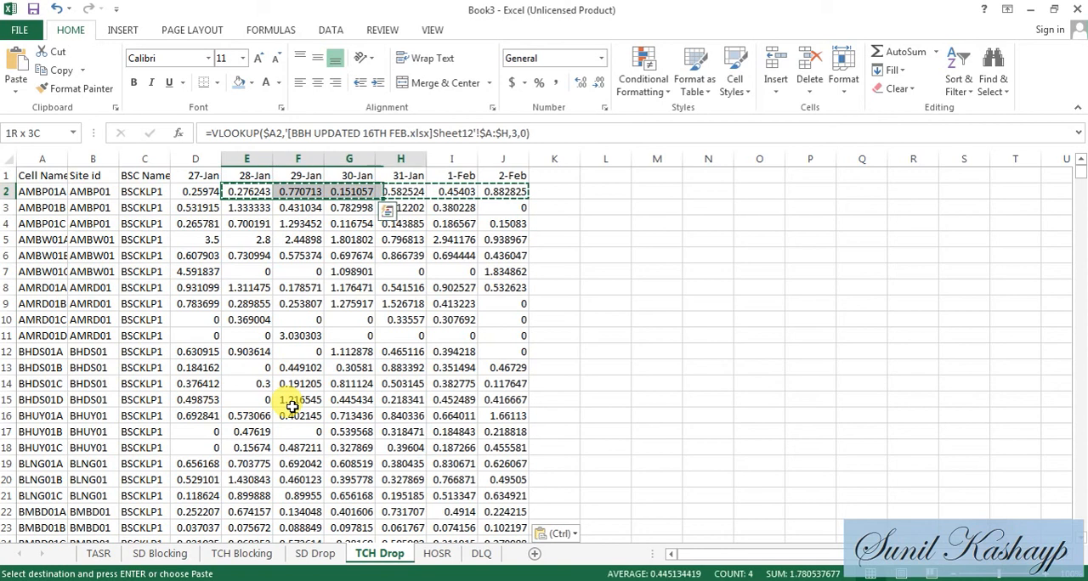
pyautogui.hotkey('ctrl', 'shift', 'Down')
pyautogui.hotkey('ctrl', 'c')
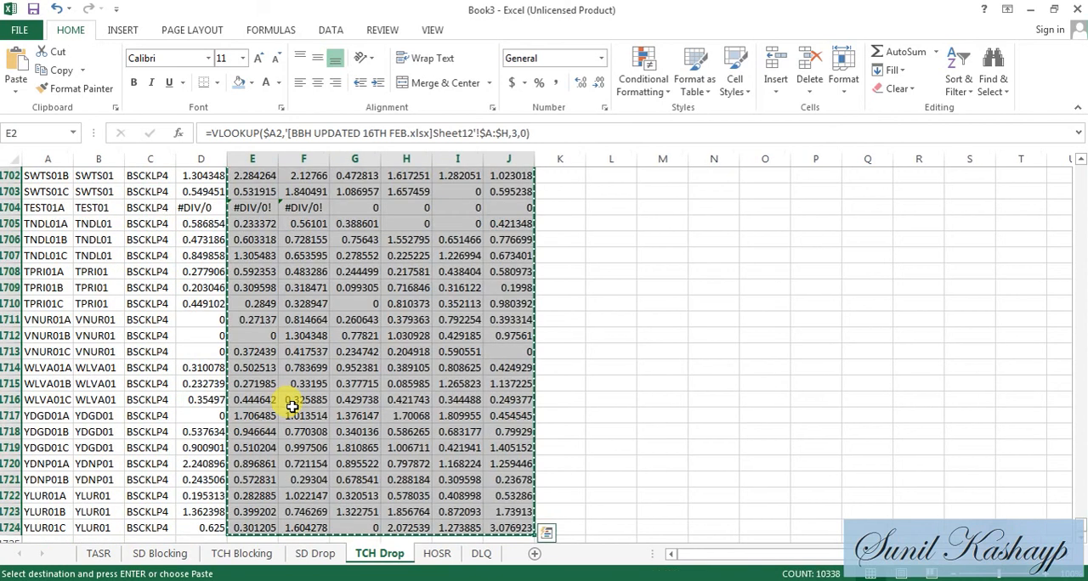
pyautogui.hotkey('ctrl', 'Up')
pyautogui.press('Down')
pyautogui.press('Up')
pyautogui.press('Down')
pyautogui.hotkey('alt', 'e')
pyautogui.press('s')
pyautogui.press('v')
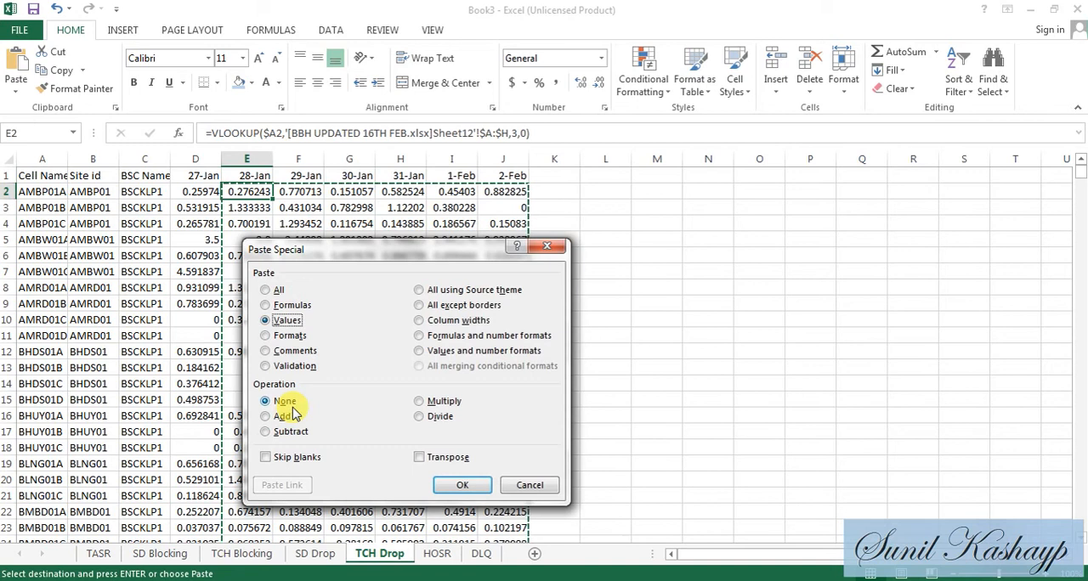
pyautogui.press('Return')
# - For the HOSR sheet, replace TCH Drop with HOSR summarized by Average in the BBH UPDATED 16TH FEB PivotTable values
pyautogui.click(438, 554)
pyautogui.hotkey('alt', 'Tab')
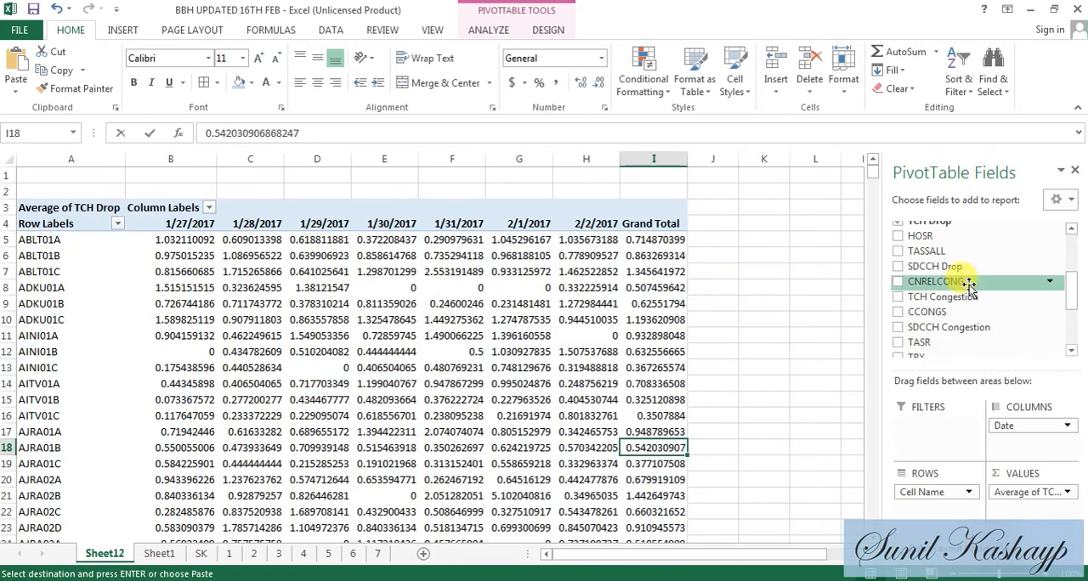
pyautogui.click(1026, 495)
pyautogui.click(1014, 452)
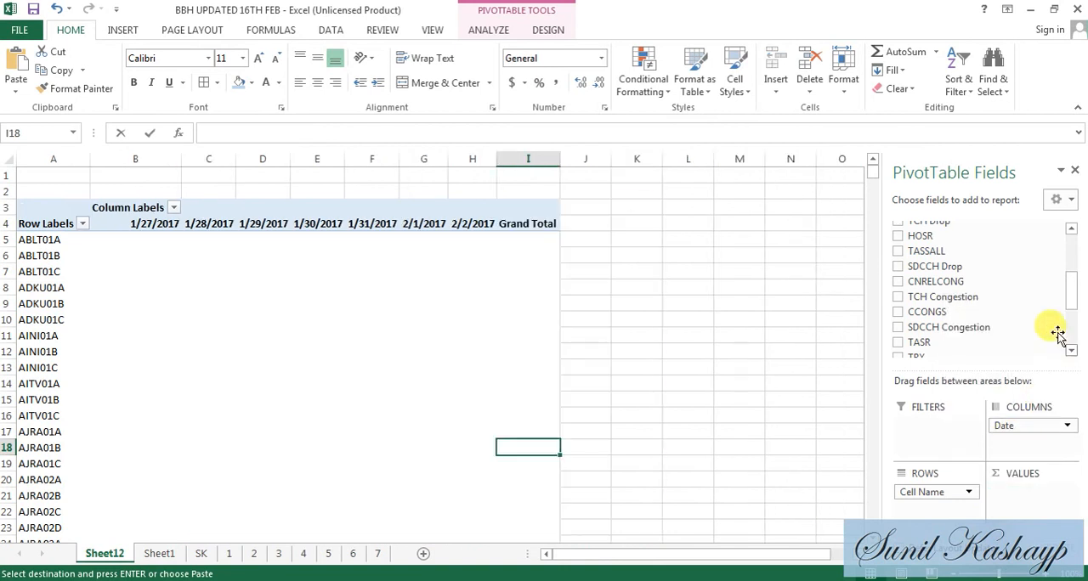
pyautogui.moveTo(996, 244); pyautogui.dragTo(1042, 493)
pyautogui.click(1044, 492)
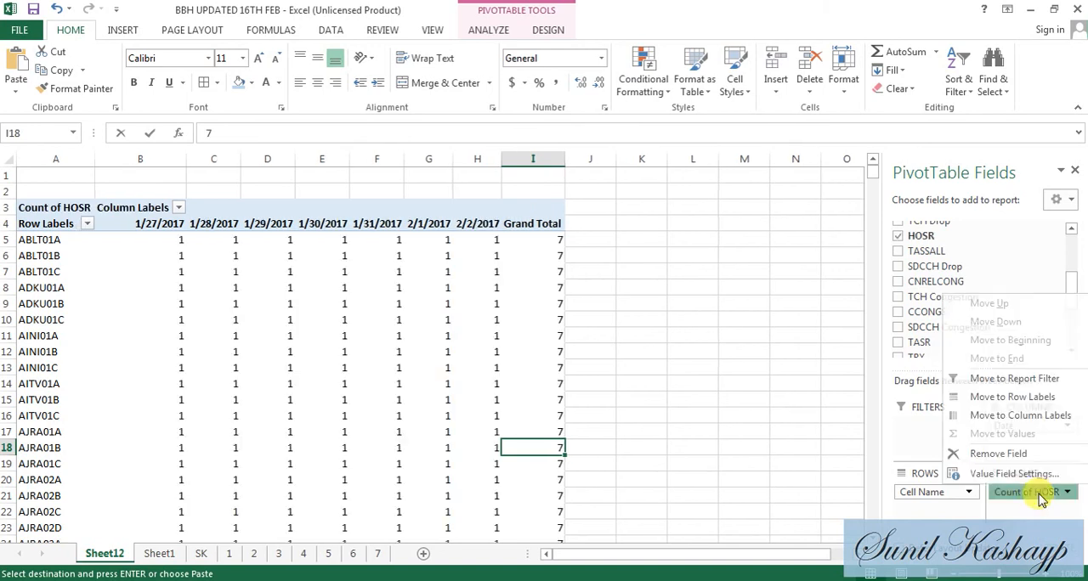
pyautogui.click(1011, 473)
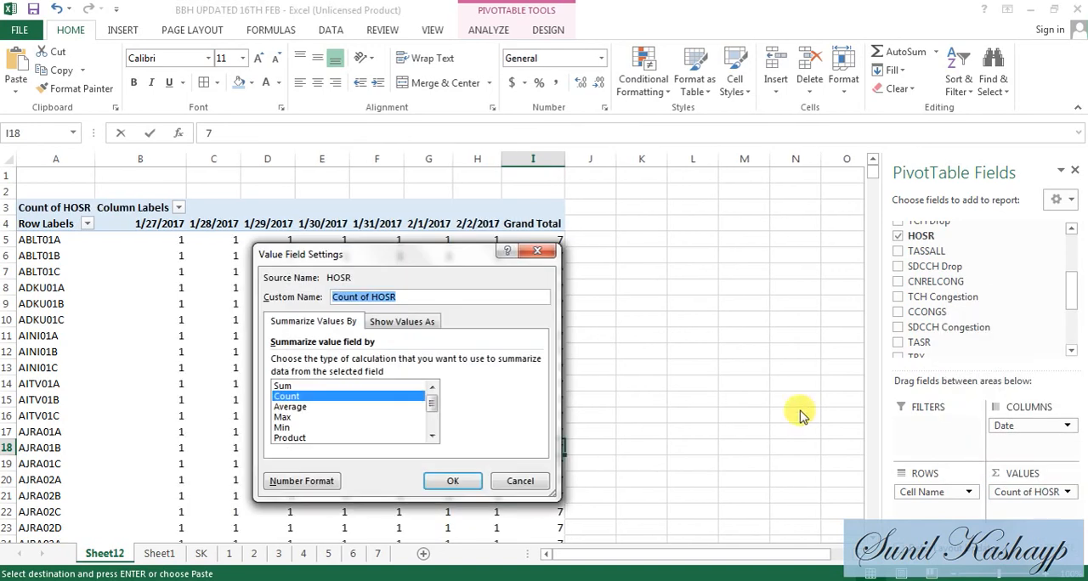
pyautogui.doubleClick(306, 410)
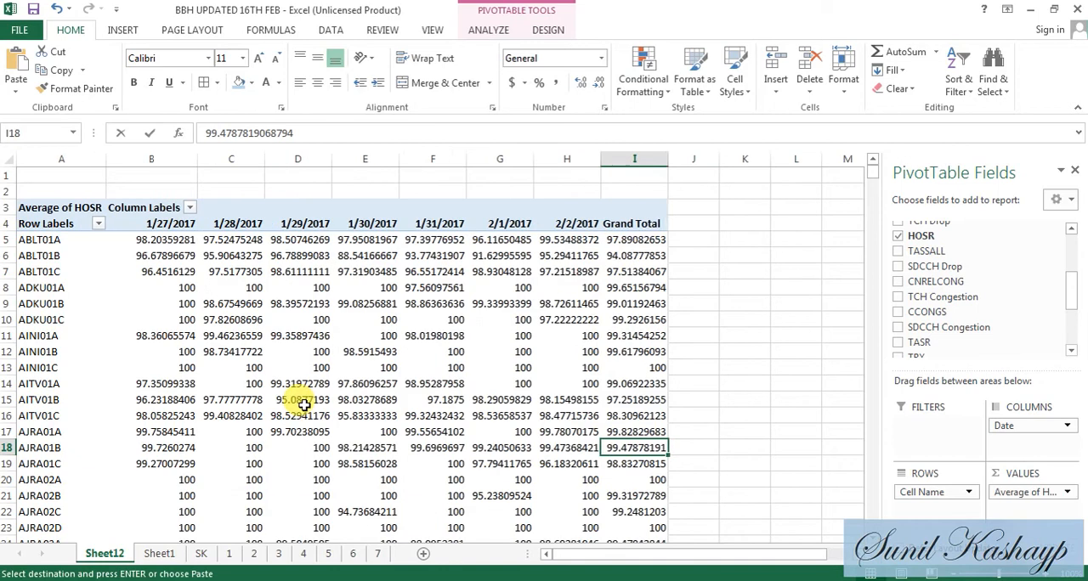
# - Return to Book3 and copy the HOSR sheet's lookup row E2:J2 into row 1724, starting in column E
pyautogui.hotkey('alt', 'Tab')
pyautogui.hotkey('ctrl', 'q')
pyautogui.press('Escape')
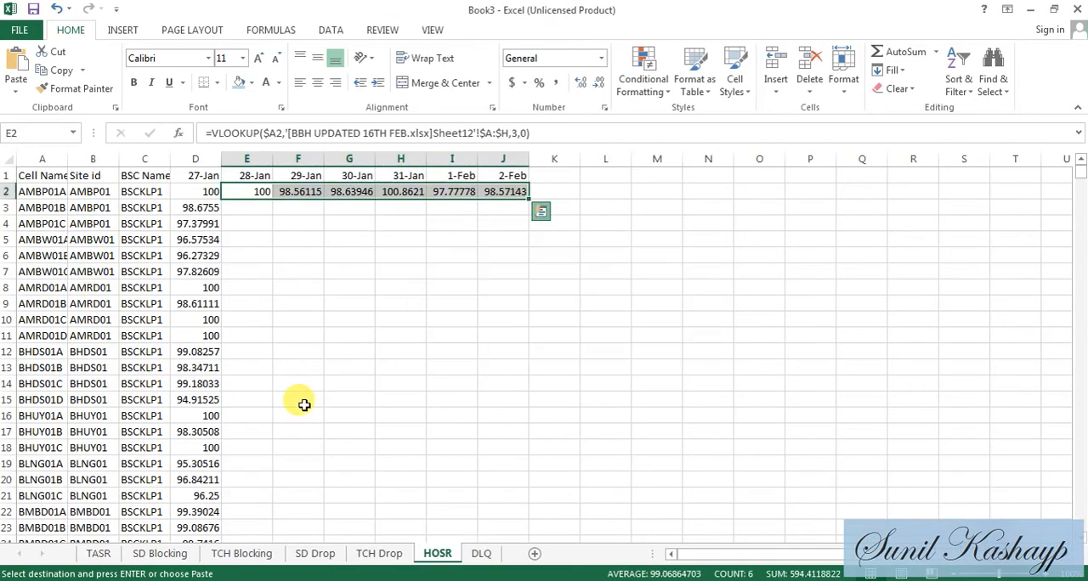
pyautogui.hotkey('ctrl', 'c')
pyautogui.press('Left')
pyautogui.hotkey('ctrl', 'shift', 'Down')
pyautogui.hotkey('ctrl', 'Down')
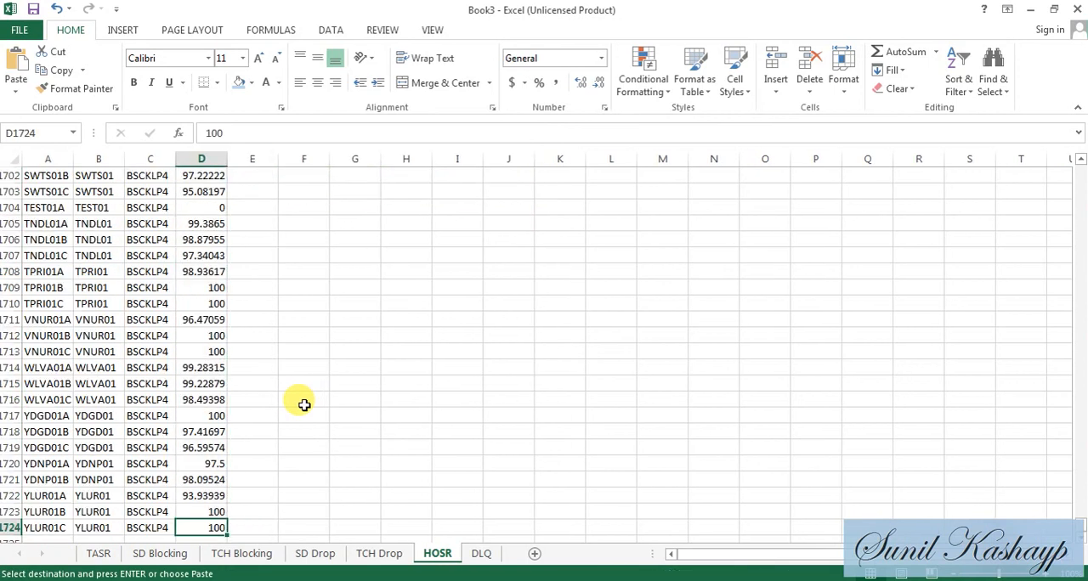
pyautogui.press('Right')
pyautogui.hotkey('ctrl', 'v')
# - Paste the copied VLOOKUPs over the HOSR sheet's 28-Jan to 2-Feb columns from row 2 to row 1724
pyautogui.hotkey('ctrl', 'Up')
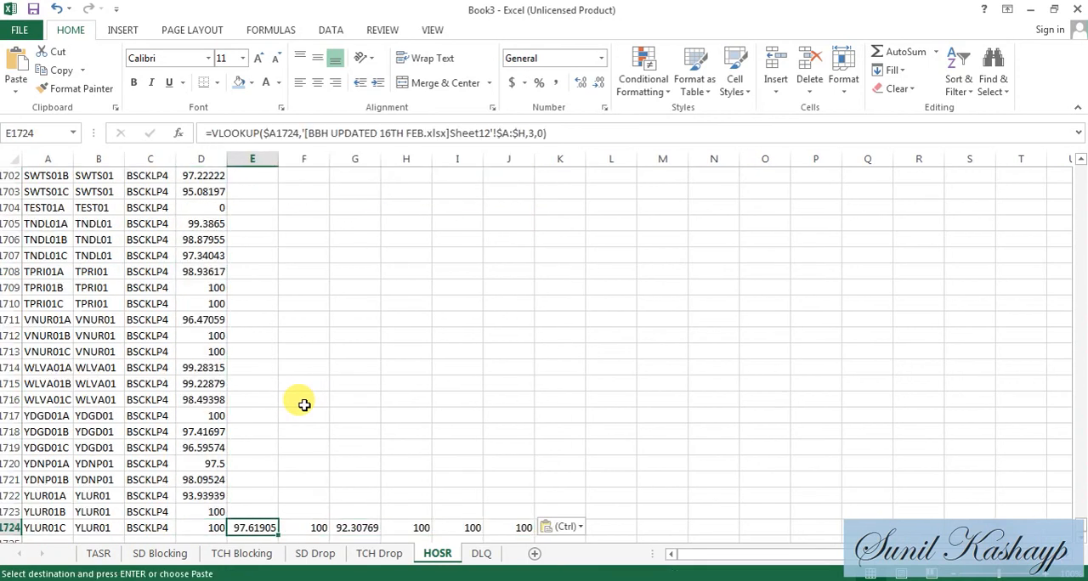
pyautogui.press('Up')
pyautogui.press('Down')
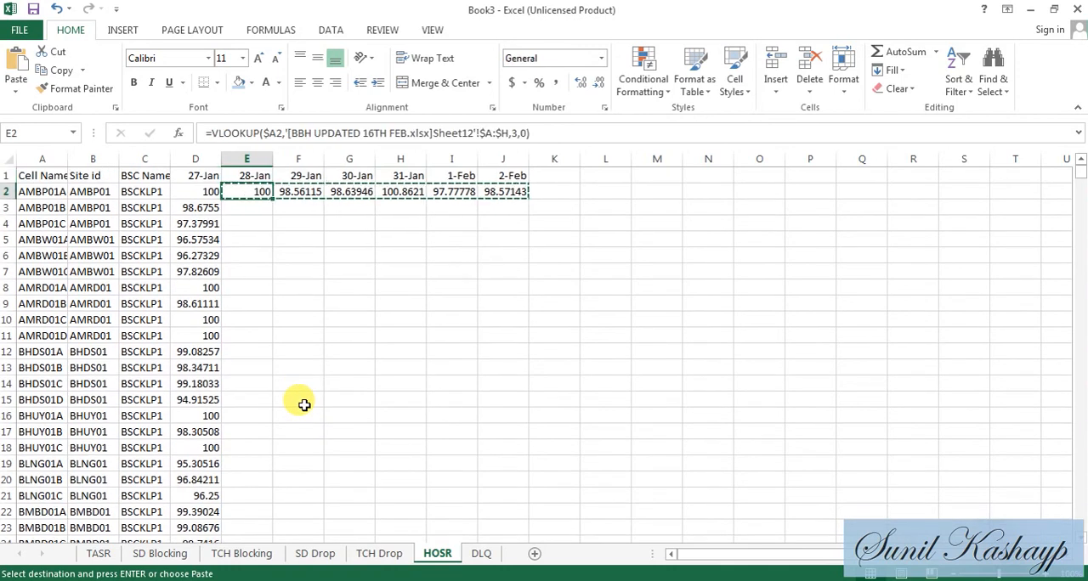
pyautogui.hotkey('shift', 'Right')
pyautogui.hotkey('ctrl', 'shift', 'Down')
pyautogui.hotkey('ctrl', 'v')
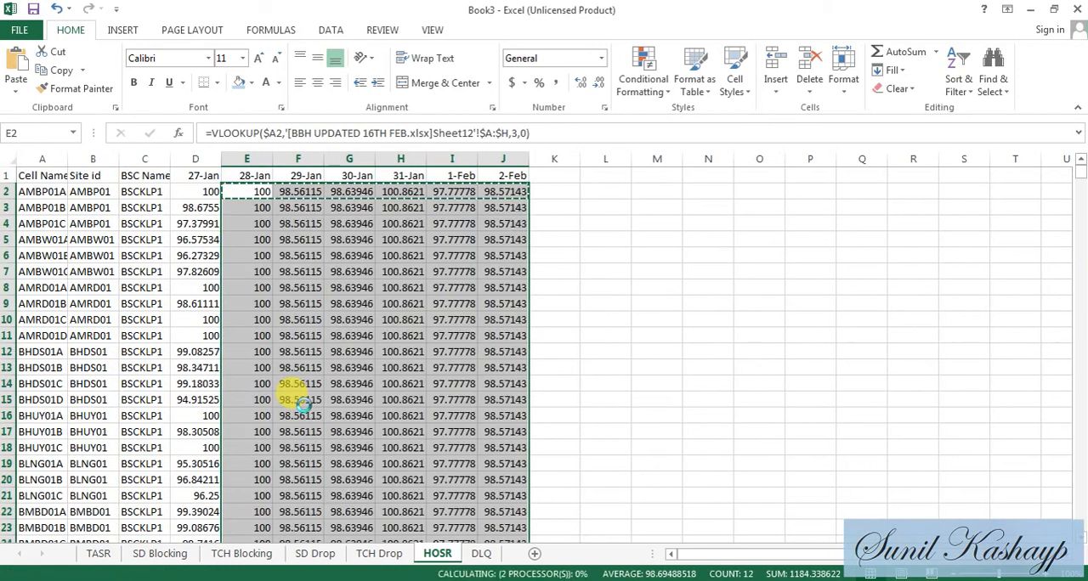
# - Convert the HOSR sheet's lookup formulas in E2:J1724 to values using Paste Special
pyautogui.press('Up')
pyautogui.press('Down')
pyautogui.hotkey('shift', 'Right')
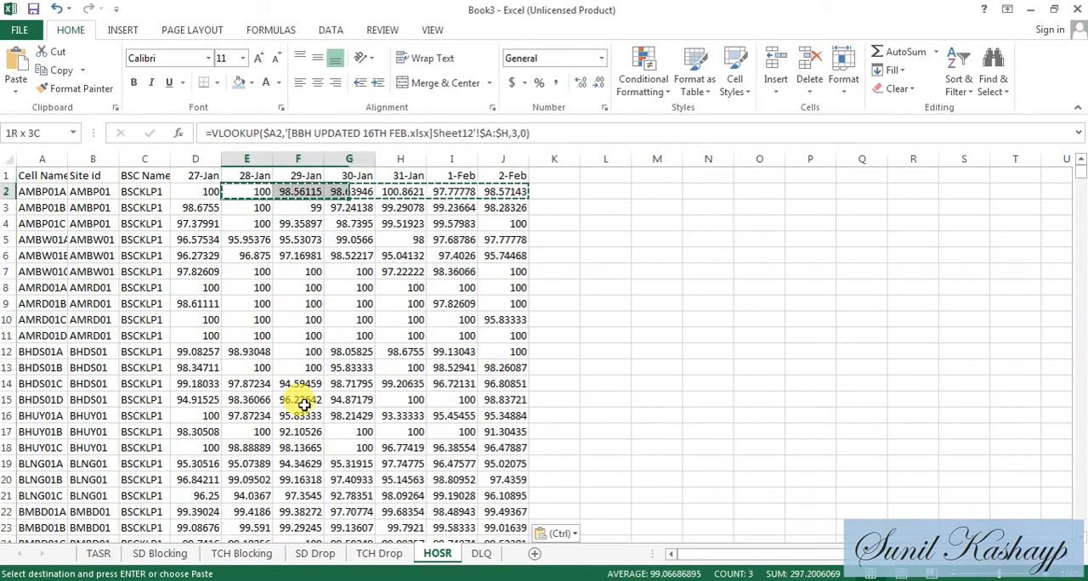
pyautogui.hotkey('ctrl', 'shift', 'Down')
pyautogui.hotkey('ctrl', 'c')
pyautogui.press('Up')
pyautogui.press('Down')
pyautogui.hotkey('alt', 'e')
pyautogui.press('s')
pyautogui.press('v')
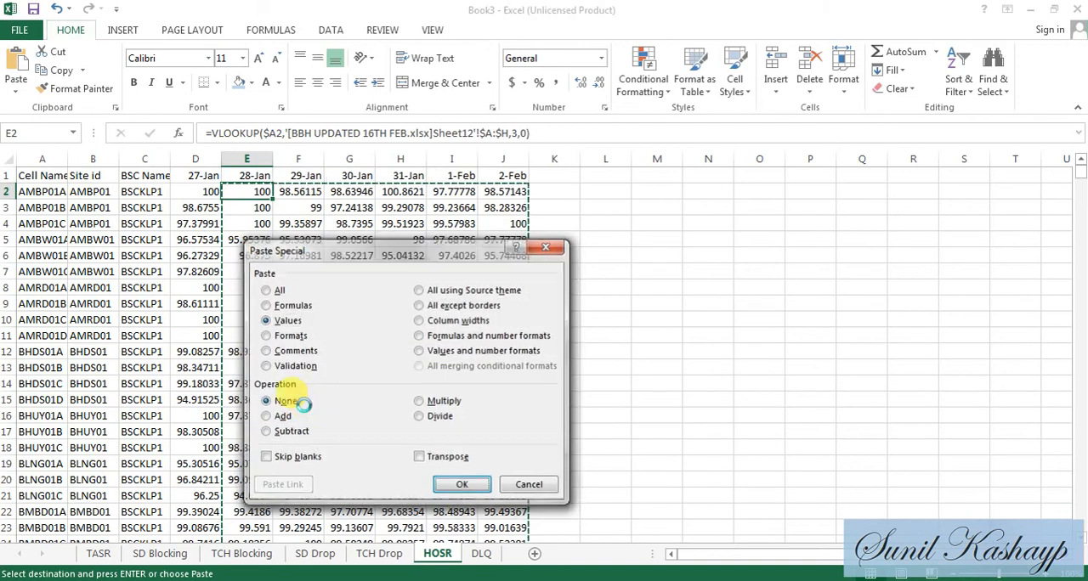
pyautogui.press('Return')
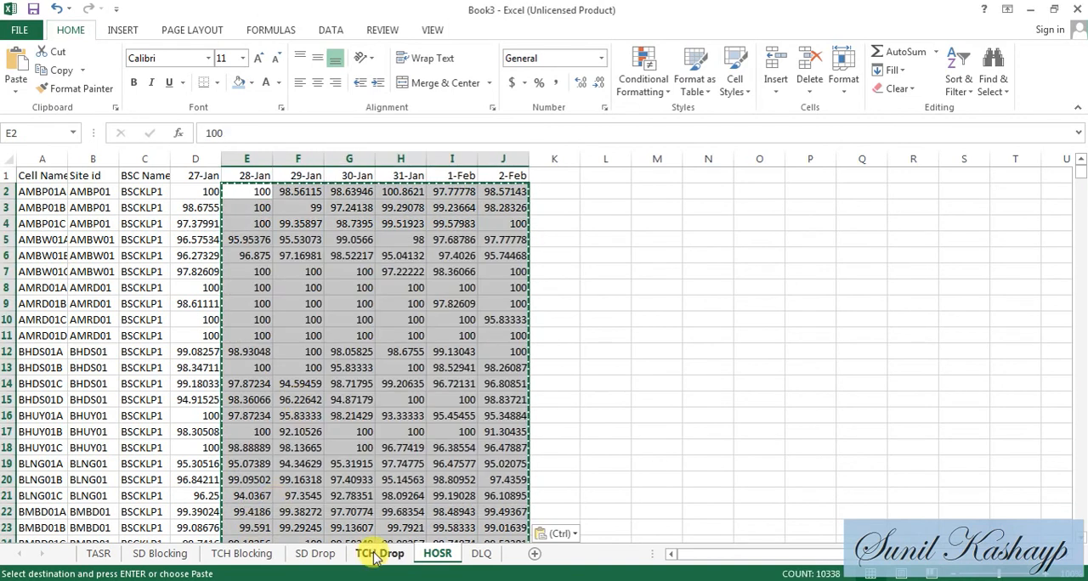
# - For the DLQ sheet, replace HOSR with RX Qual DL summarized by Average in the BBH UPDATED 16TH FEB PivotTable values
pyautogui.click(481, 553)
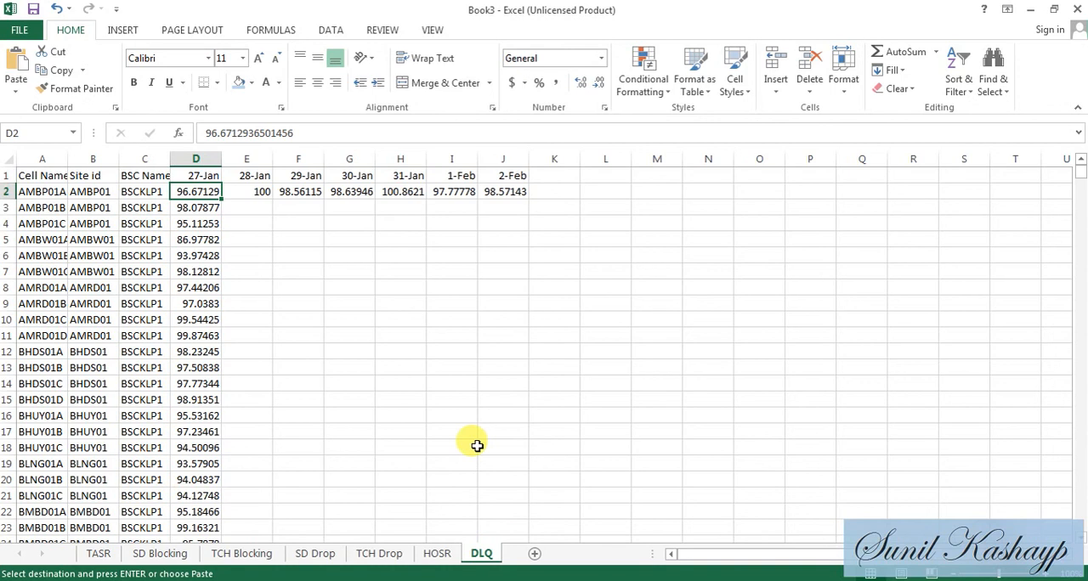
pyautogui.hotkey('alt', 'Tab')
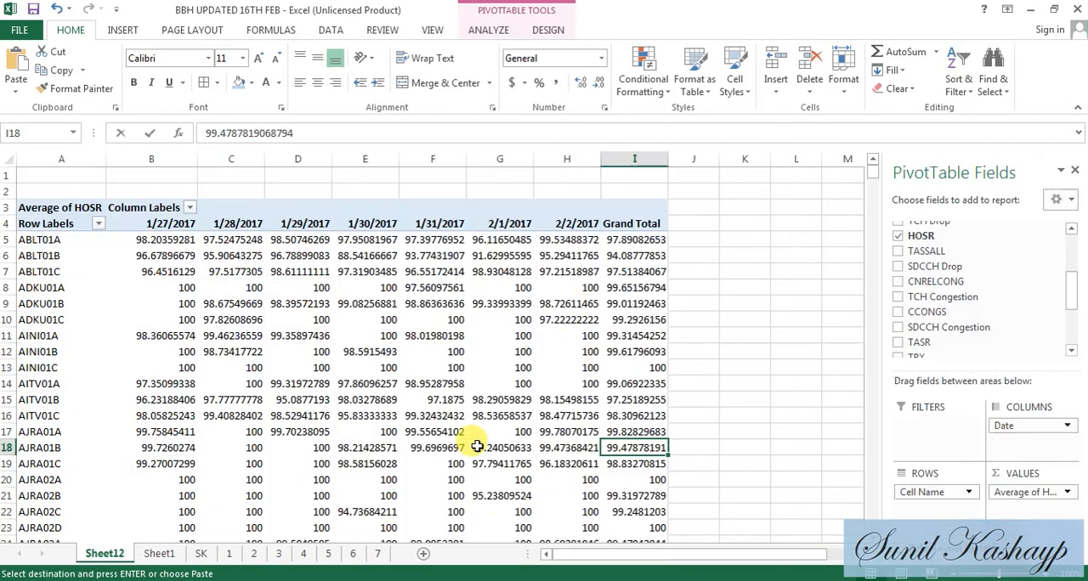
pyautogui.click(1036, 500)
pyautogui.click(1024, 456)
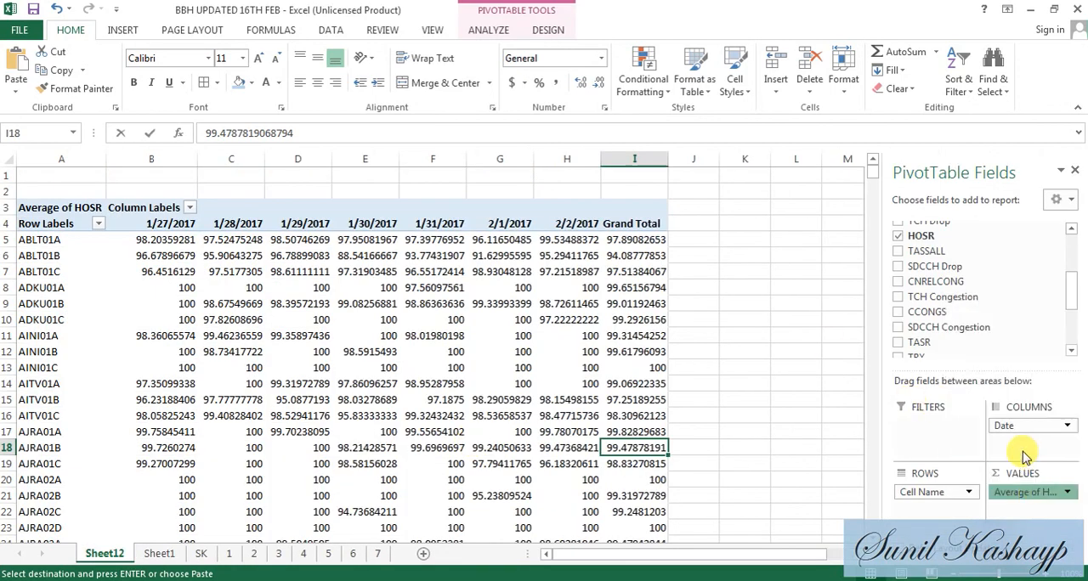
pyautogui.scroll(-3, 1073, 340)
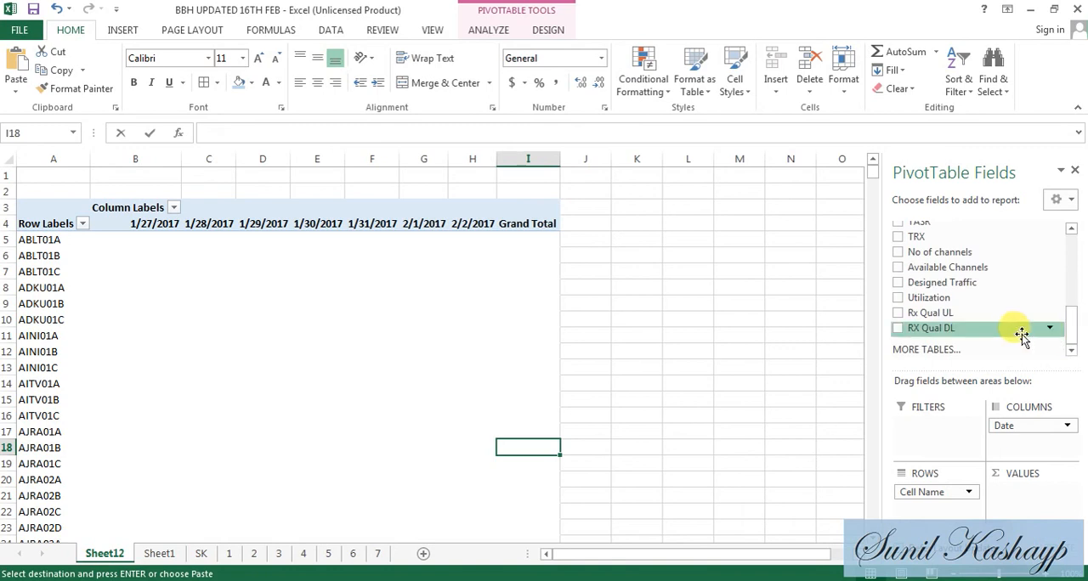
pyautogui.moveTo(1021, 337); pyautogui.dragTo(1052, 505)
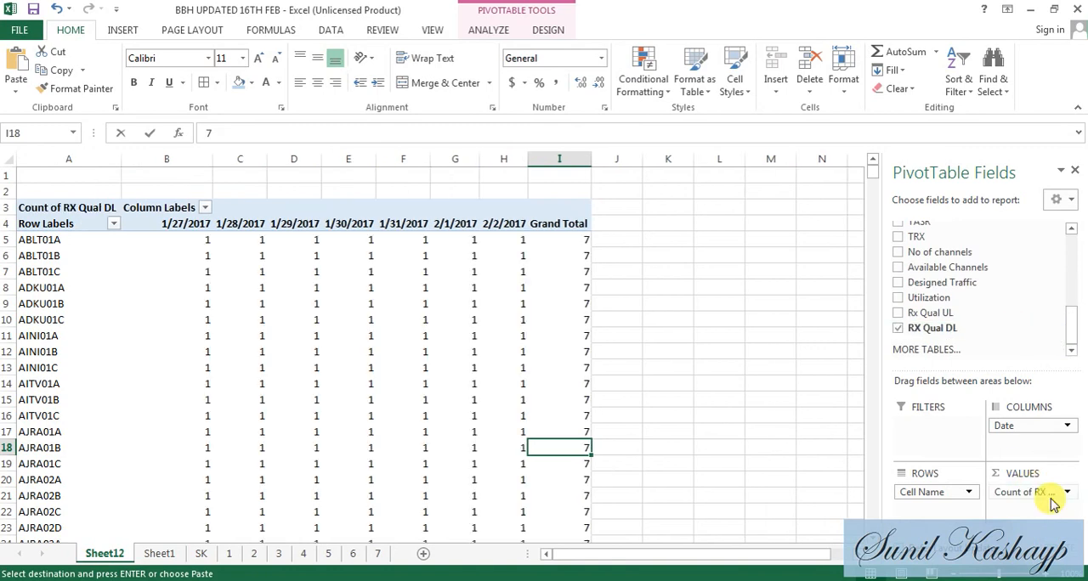
pyautogui.click(1042, 502)
pyautogui.click(1030, 474)
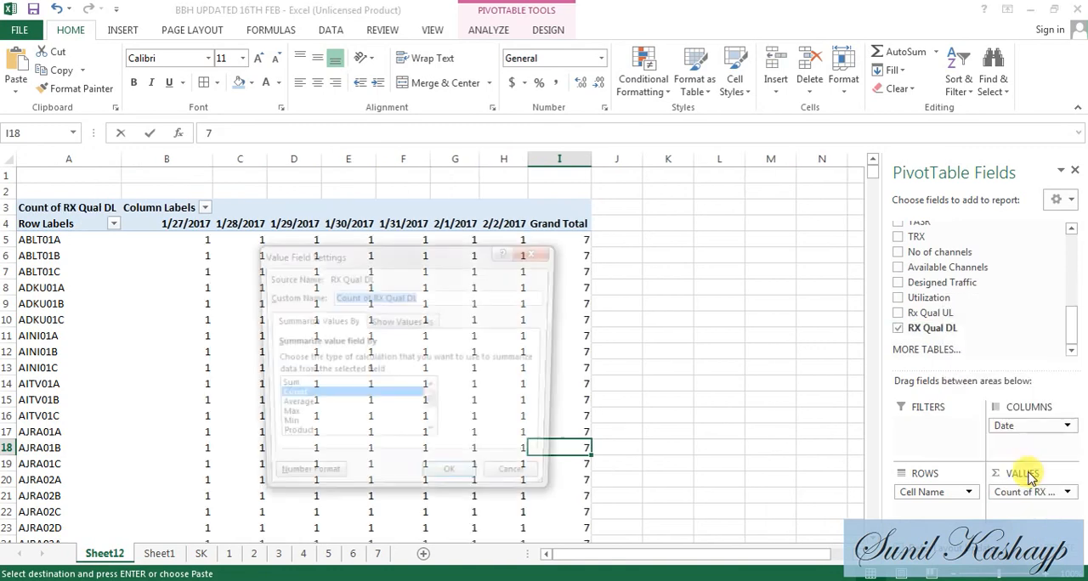
pyautogui.doubleClick(290, 407)
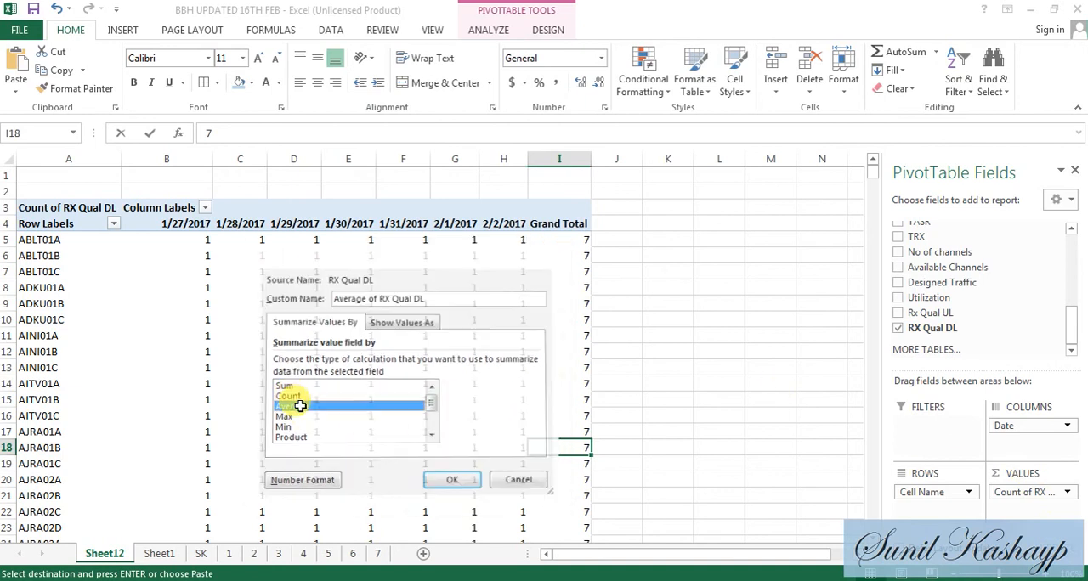
# - Return to Book3 and copy the DLQ sheet's lookup row E2:J2 into row 1724, starting in column E
pyautogui.hotkey('alt', 'Tab')
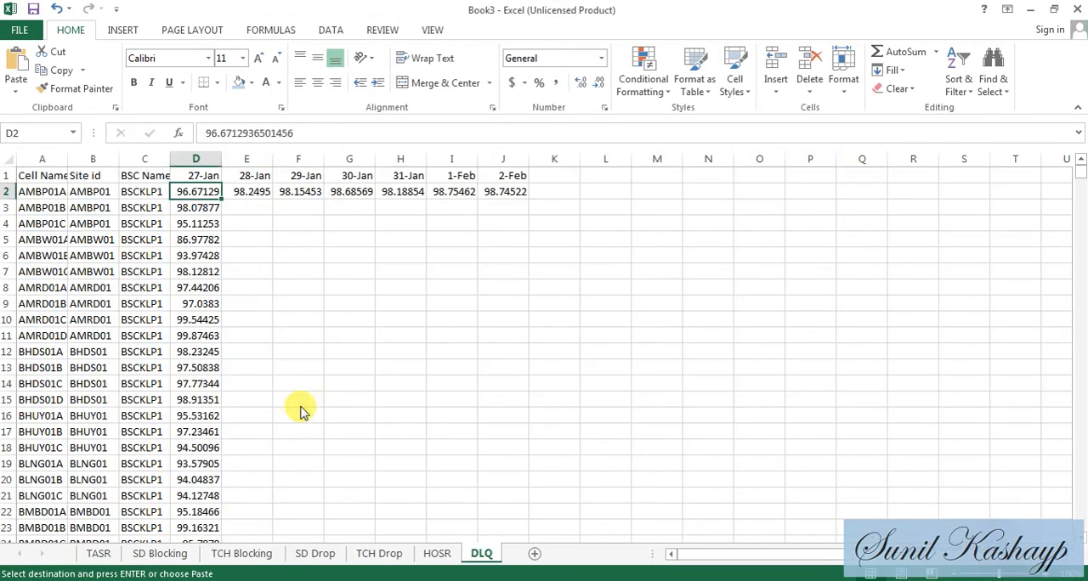
pyautogui.press('Right')
pyautogui.hotkey('shift', 'Right')
pyautogui.hotkey('shift', 'Right')
pyautogui.hotkey('shift', 'Right')
pyautogui.hotkey('shift', 'Right')
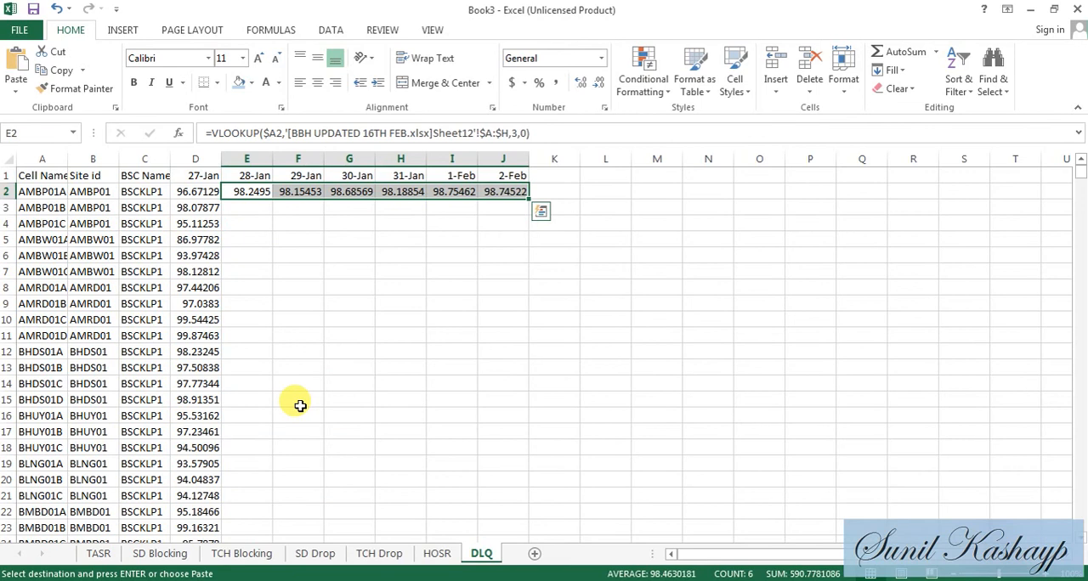
pyautogui.hotkey('ctrl', 'c')
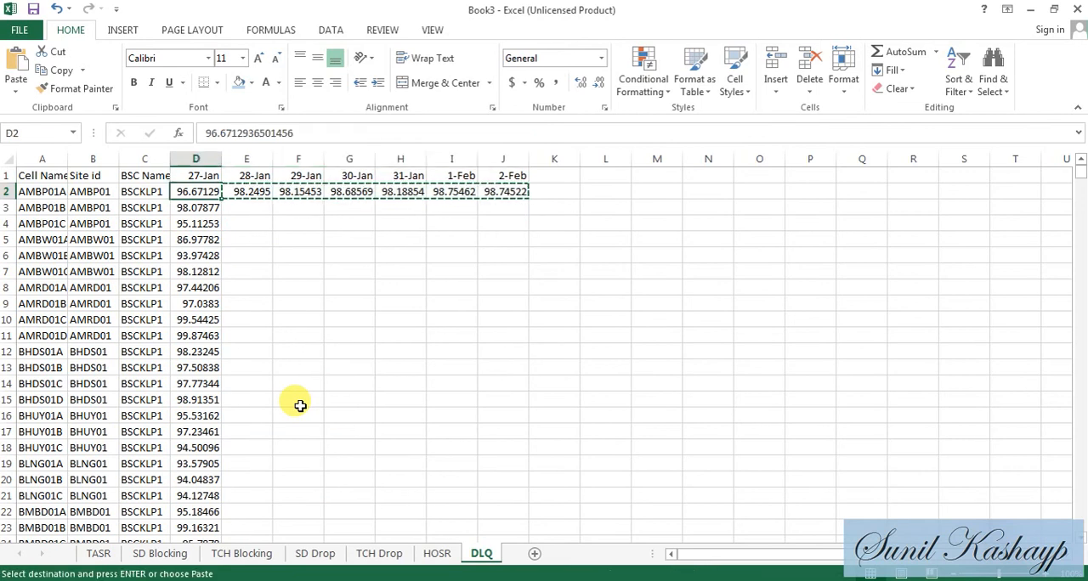
pyautogui.hotkey('ctrl', 'shift', 'Down')
pyautogui.hotkey('ctrl', 'Down')
pyautogui.press('Right')
pyautogui.hotkey('ctrl', 'v')
# - Paste the copied VLOOKUPs over the DLQ sheet's 28-Jan to 2-Feb columns from row 2 to row 1724
pyautogui.hotkey('ctrl', 'Up')
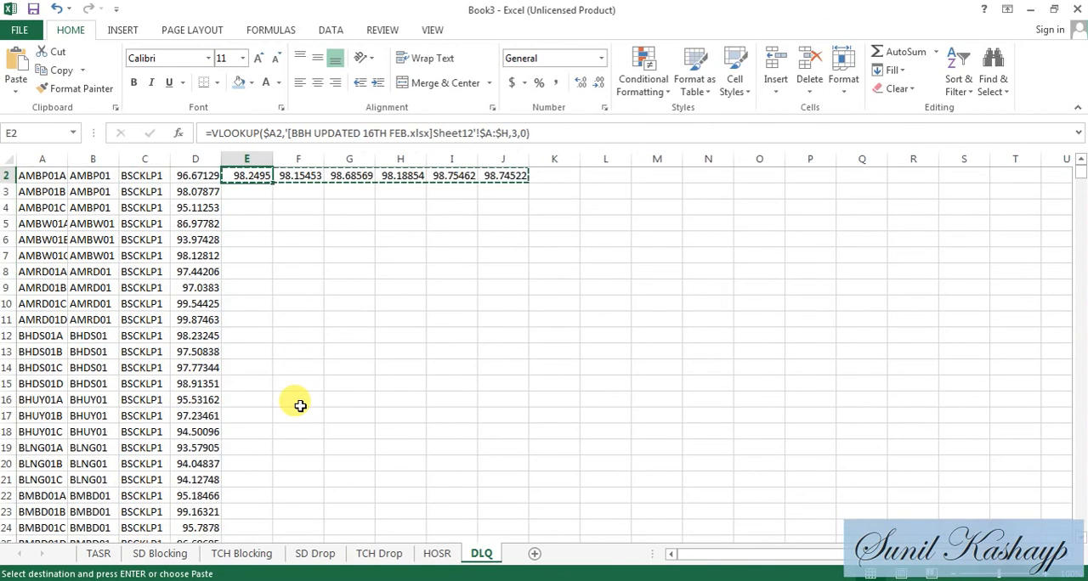
pyautogui.press('Up')
pyautogui.press('Down')
pyautogui.hotkey('shift', 'Right')
pyautogui.hotkey('shift', 'Right')
pyautogui.hotkey('shift', 'Right')
pyautogui.hotkey('shift', 'Right')
pyautogui.hotkey('shift', 'Right')
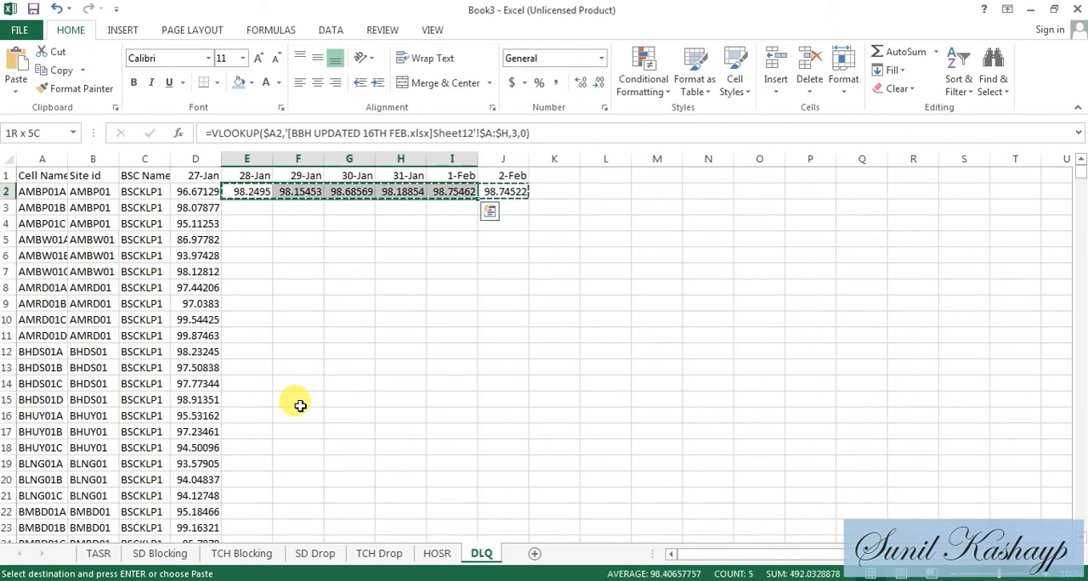
pyautogui.hotkey('ctrl', 'shift', 'Down')
pyautogui.hotkey('ctrl', 'v')
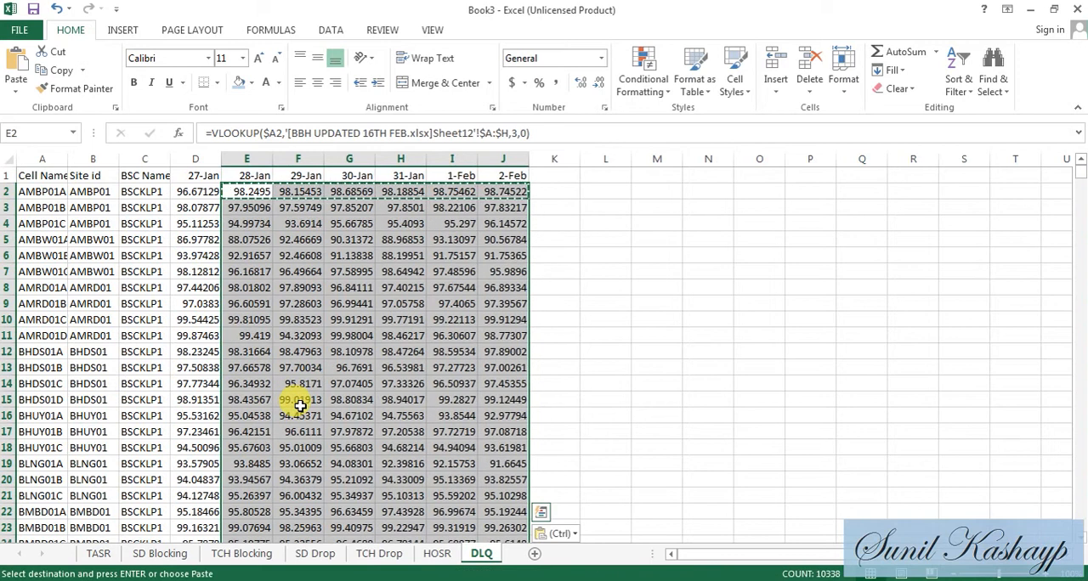
# - Convert the DLQ sheet's lookup formulas in E2:J1724 to values using Paste Special, and open the TASR sheet
pyautogui.press('Up')
pyautogui.press('Down')
pyautogui.hotkey('shift', 'Right')
pyautogui.hotkey('shift', 'Right')
pyautogui.hotkey('shift', 'Right')
pyautogui.hotkey('shift', 'Right')
pyautogui.hotkey('shift', 'Right')
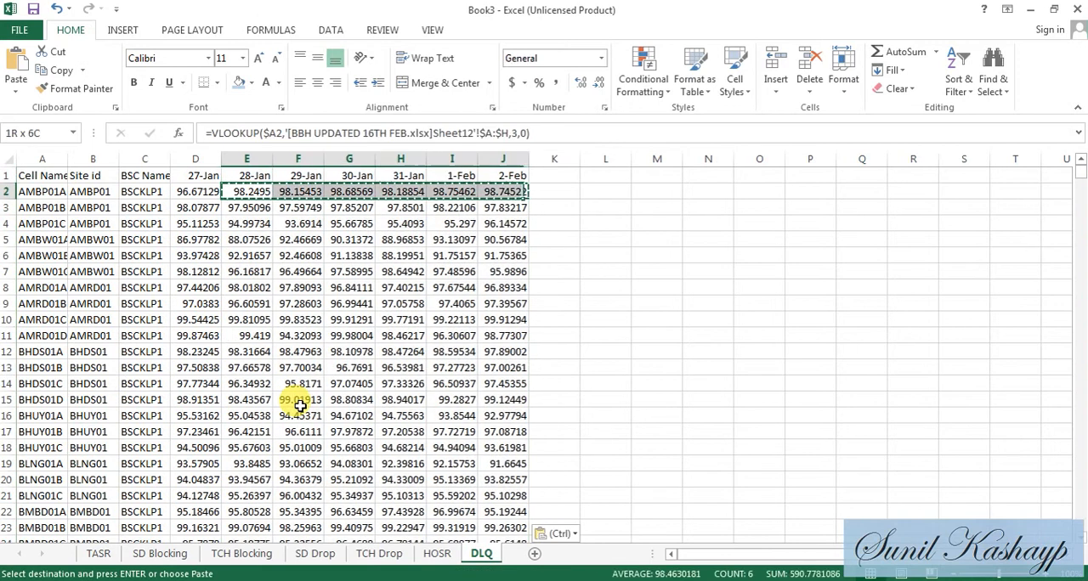
pyautogui.hotkey('ctrl', 'c')
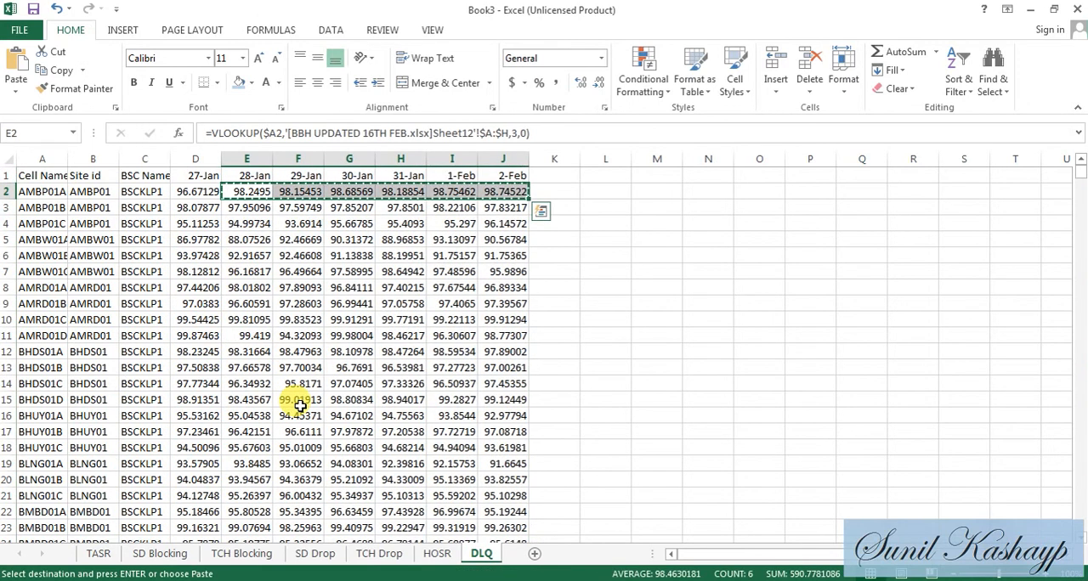
pyautogui.hotkey('ctrl', 'shift', 'Down')
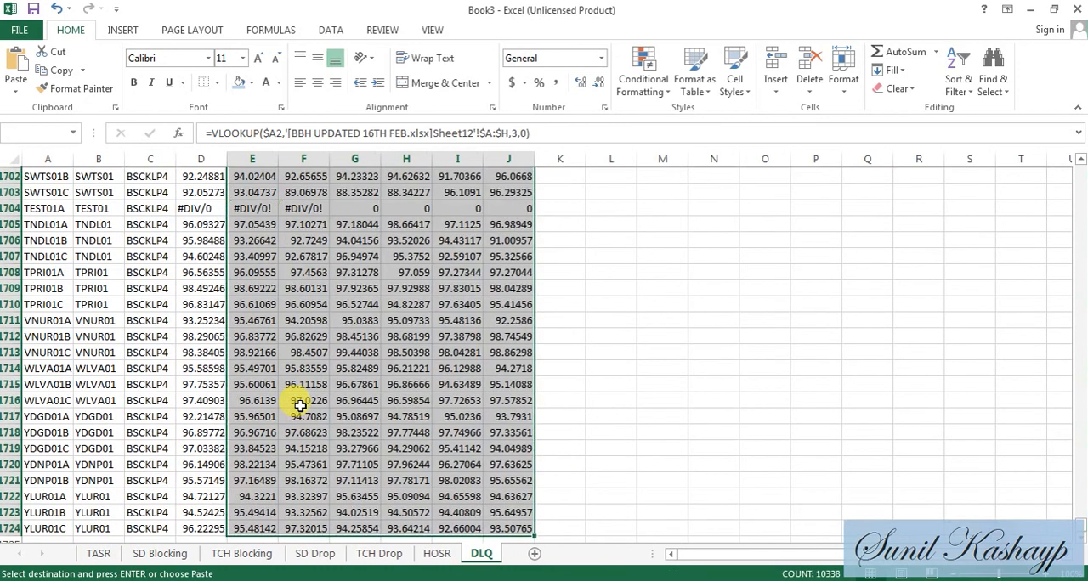
pyautogui.press('Up')
pyautogui.press('Down')
pyautogui.hotkey('alt', 'e')
pyautogui.press('s')
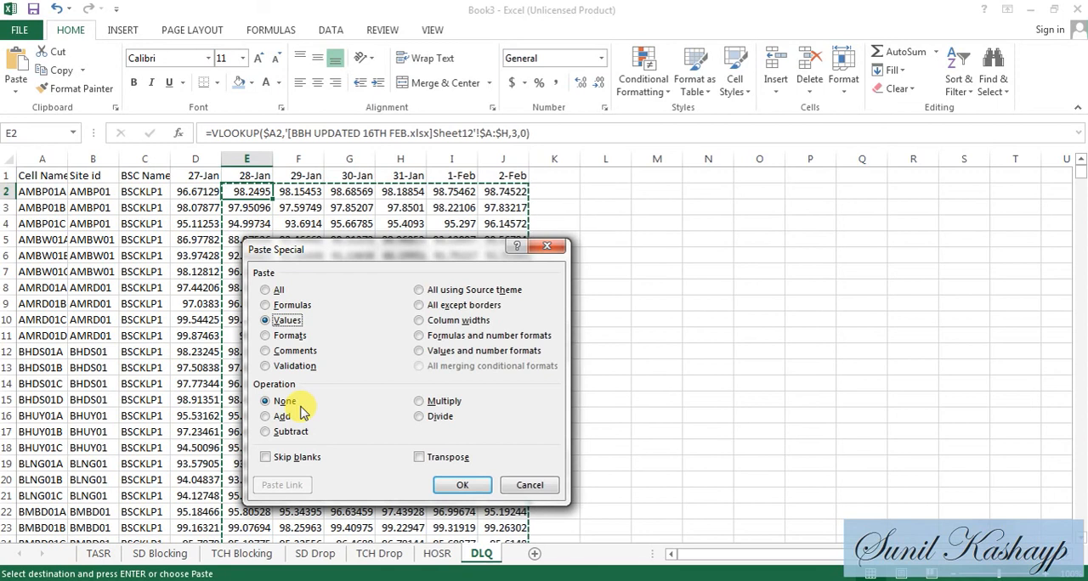
pyautogui.press('Return')
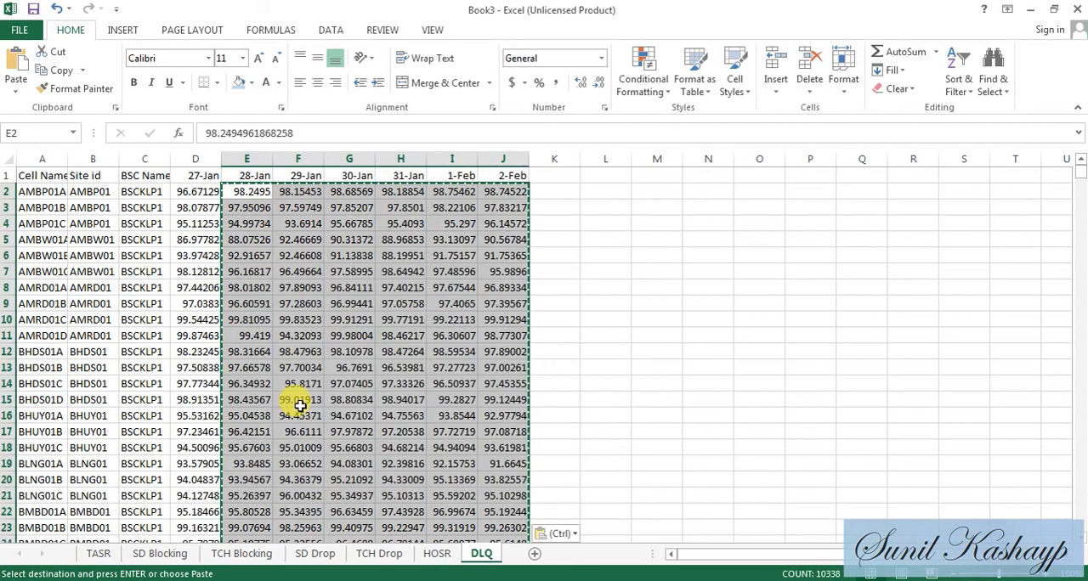
pyautogui.click(93, 552)
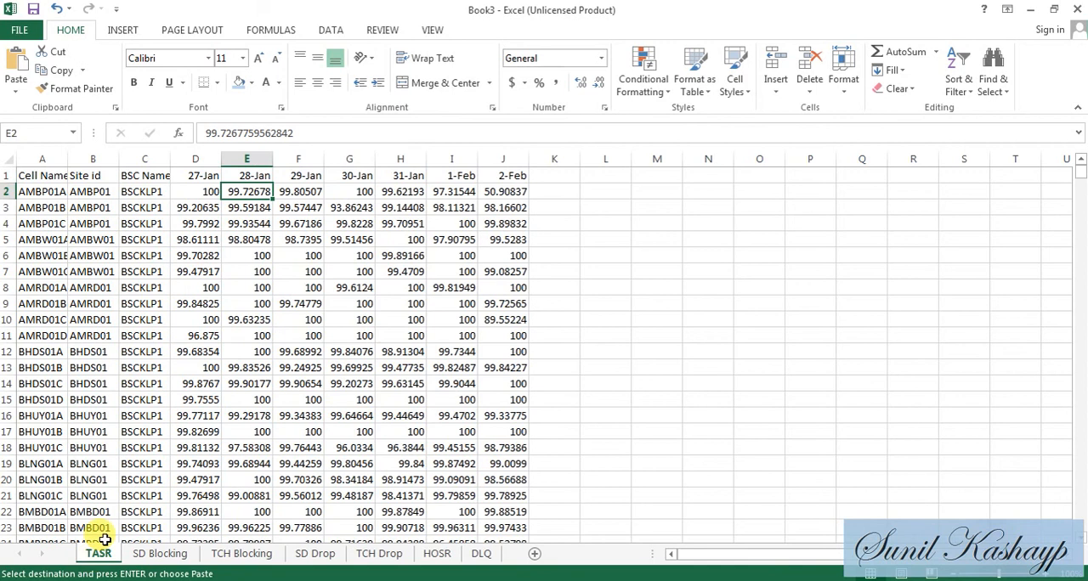
# - Turn on AutoFilter for the TASR sheet's header row
pyautogui.press('Left')
pyautogui.press('Left')
pyautogui.press('Left')
pyautogui.press('Left')
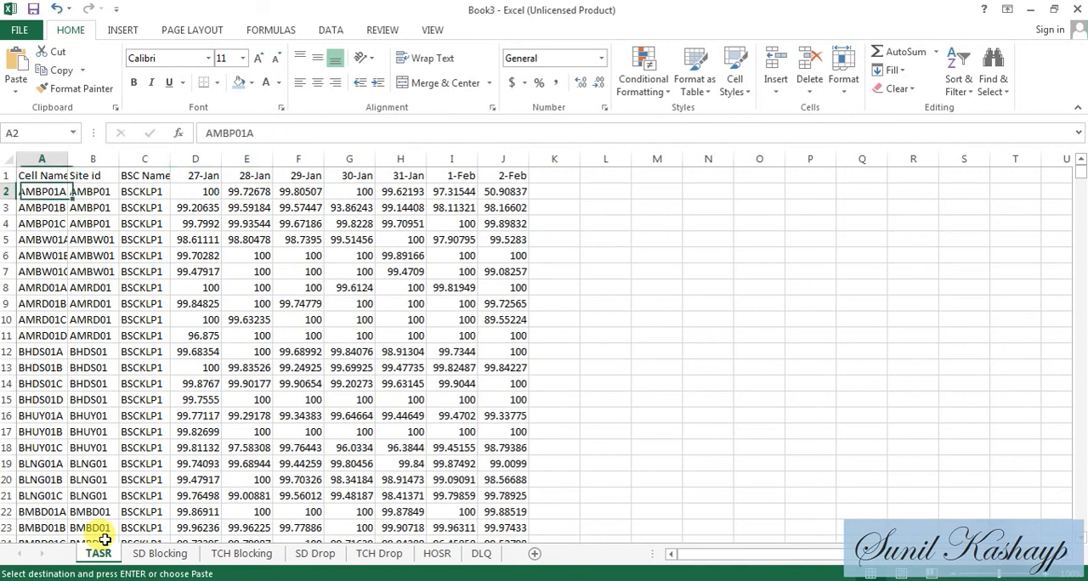
pyautogui.press('Up')
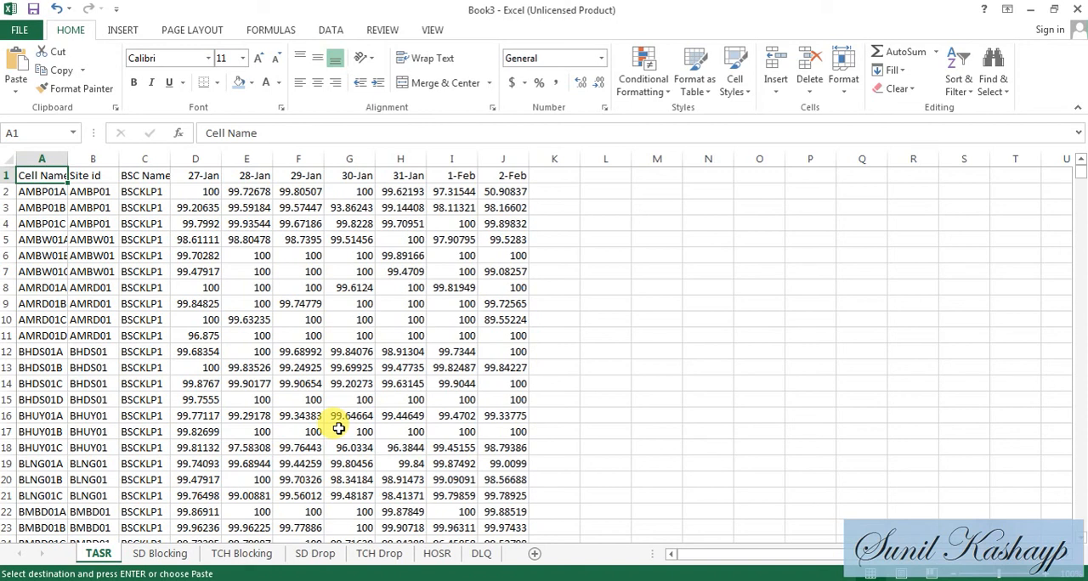
pyautogui.hotkey('ctrl', 'shift', 'l')
# - Filter the TASR sheet's 2-Feb column to show only values less than 90
pyautogui.press('Right')
pyautogui.press('Right')
pyautogui.press('Right')
pyautogui.press('Right')
pyautogui.press('Right')
pyautogui.press('Right')
pyautogui.press('Right')
pyautogui.press('Right')
pyautogui.press('Right')
pyautogui.press('Right')
pyautogui.press('Right')
pyautogui.press('Right')
pyautogui.press('Left')
pyautogui.press('Left')
pyautogui.press('Left')
pyautogui.hotkey('alt', 'Down')
pyautogui.press('Down')
pyautogui.press('Down')
pyautogui.press('Down')
pyautogui.press('Down')
pyautogui.press('Down')
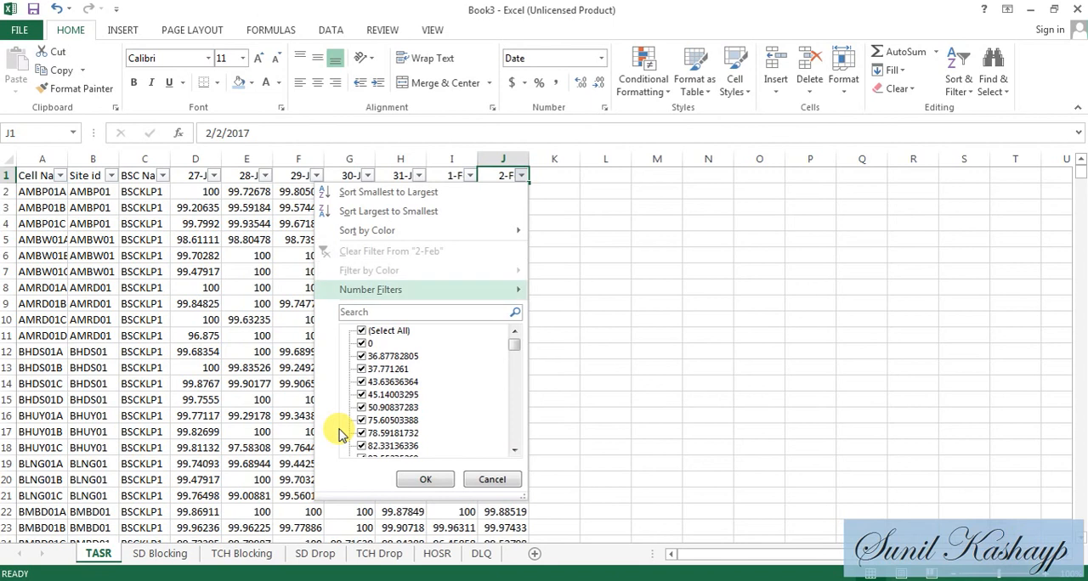
pyautogui.press('Right')
pyautogui.press('Down')
pyautogui.press('Down')
pyautogui.press('Down')
pyautogui.press('Down')
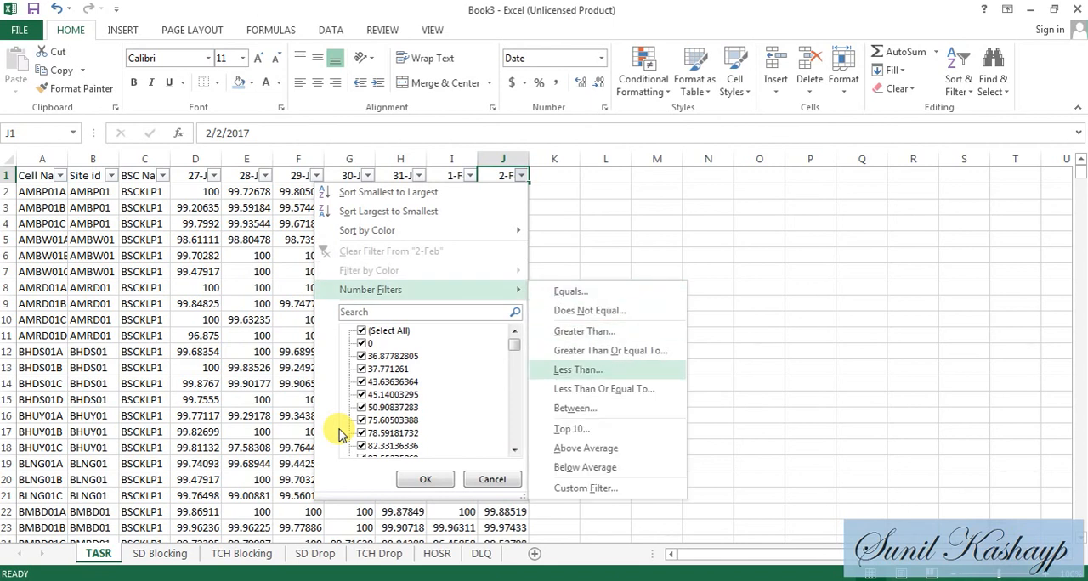
pyautogui.press('Return')
pyautogui.write('9')
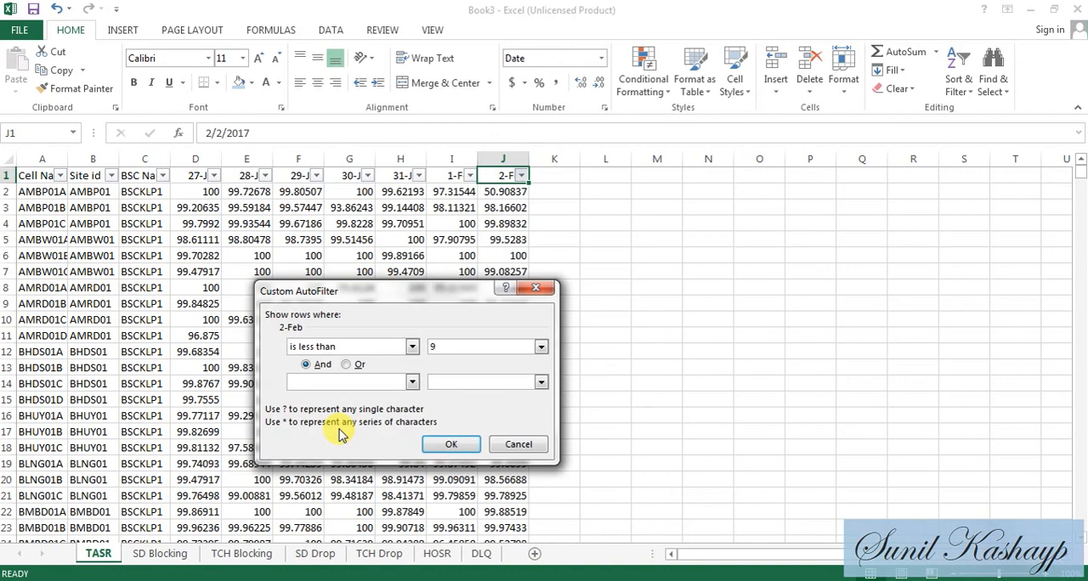
pyautogui.write('0')
pyautogui.press('Return')
# - Filter the TASR sheet's 1-Feb column to values less than 90 as well, and then remove all filters from the sheet
pyautogui.press('Left')
pyautogui.press('Left')
pyautogui.press('Right')
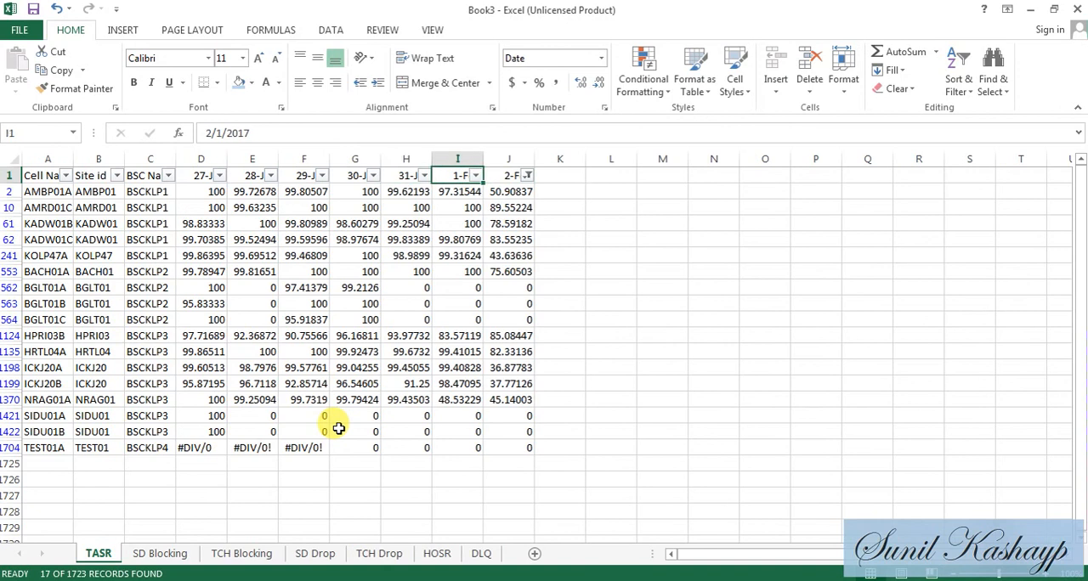
pyautogui.hotkey('alt', 'Down')
pyautogui.press('Tab')
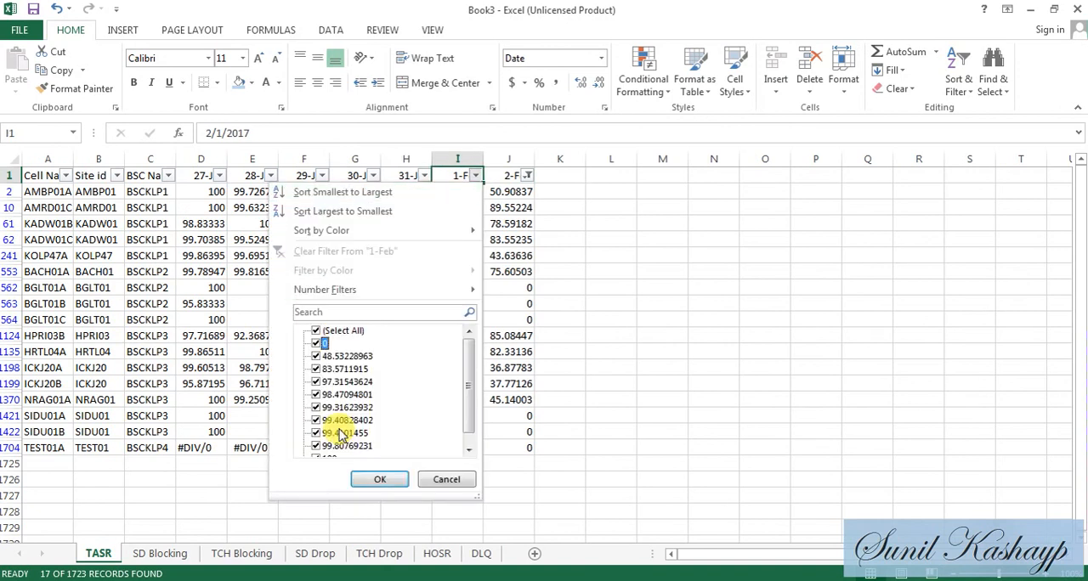
pyautogui.hotkey('shift', 'Tab')
pyautogui.hotkey('shift', 'Tab')
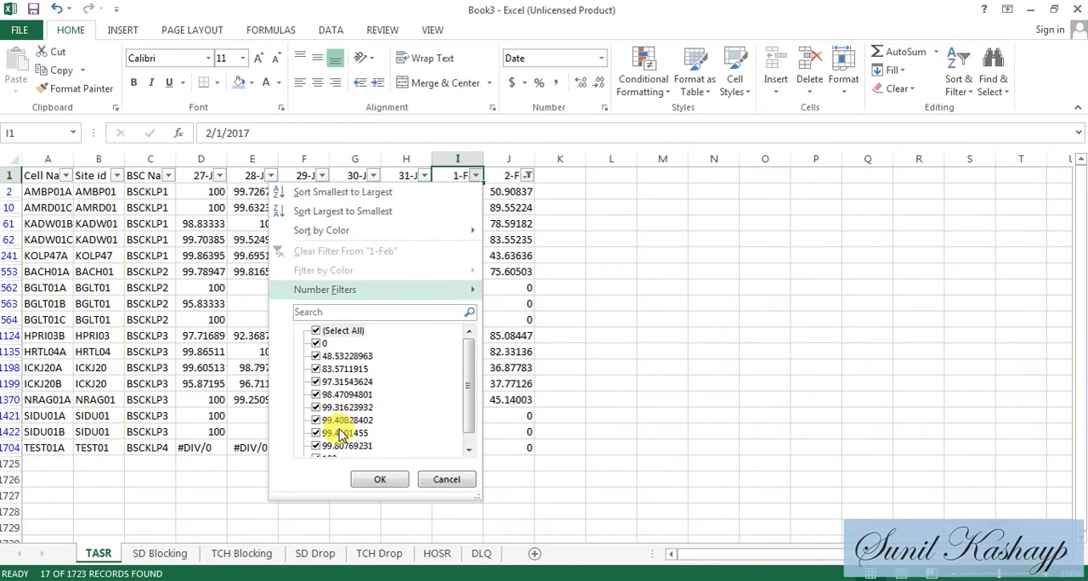
pyautogui.press('Right')
pyautogui.press('Down')
pyautogui.press('Down')
pyautogui.press('Down')
pyautogui.press('Down')
pyautogui.press('Return')
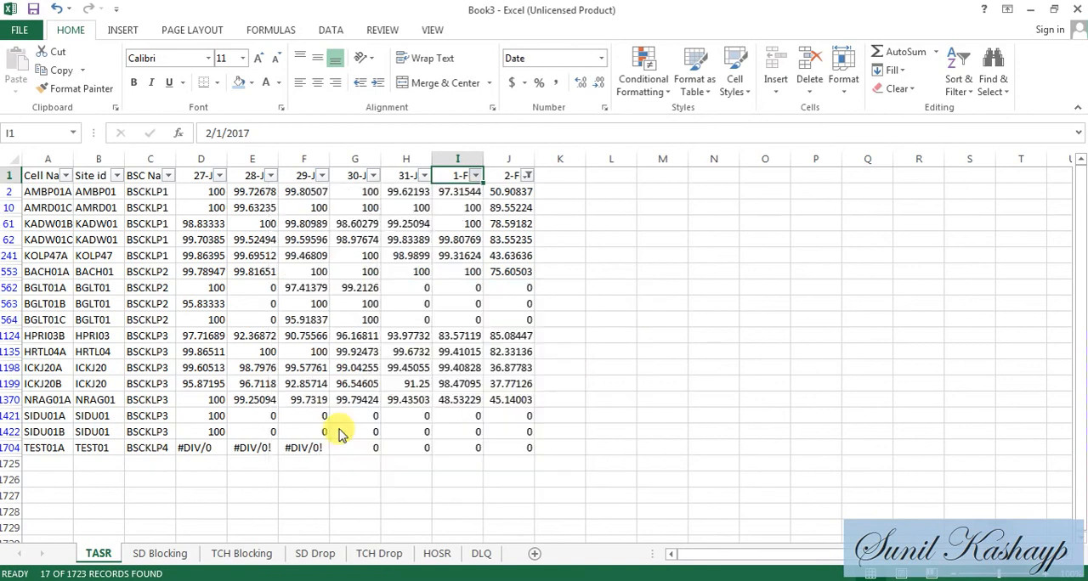
pyautogui.write('90')
pyautogui.press('Return')
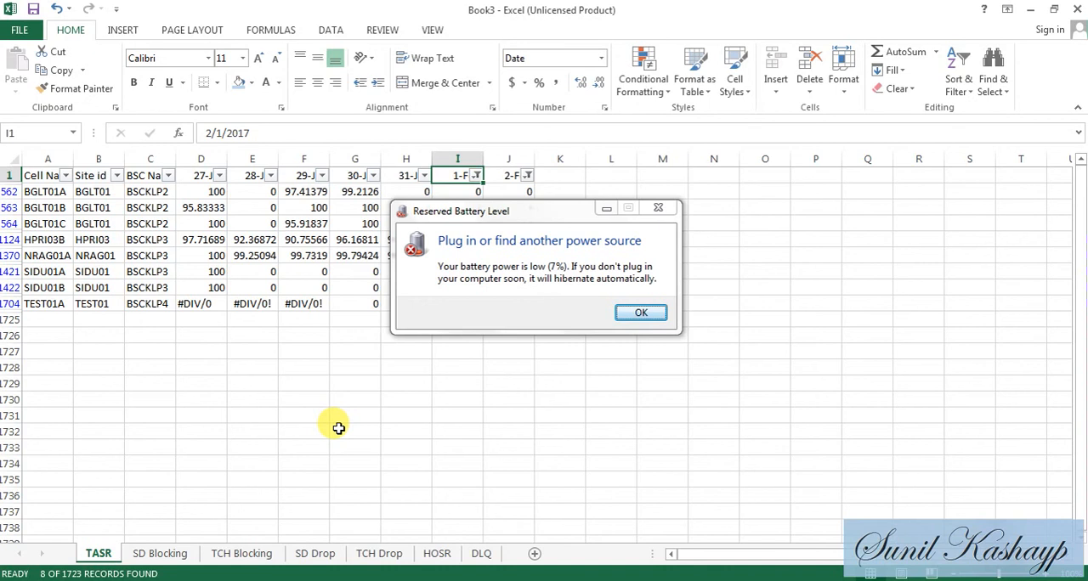
pyautogui.press('Return')
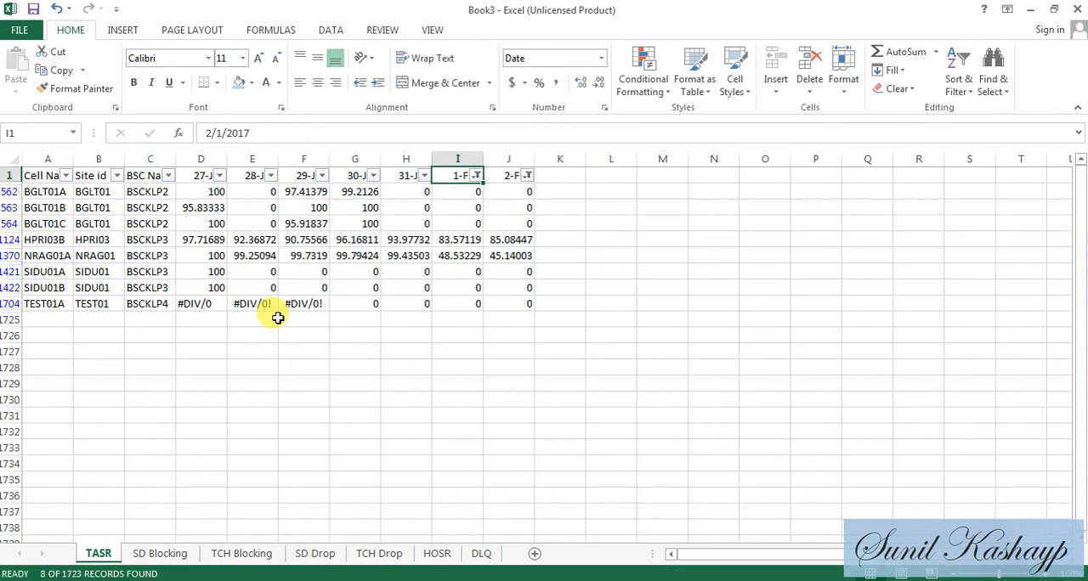
pyautogui.hotkey('ctrl', 'shift', 'l')
# - Switch to the BBH UPDATED 16TH FEB workbook and copy the TASR cell H2 on the SK sheet
pyautogui.press('alt')
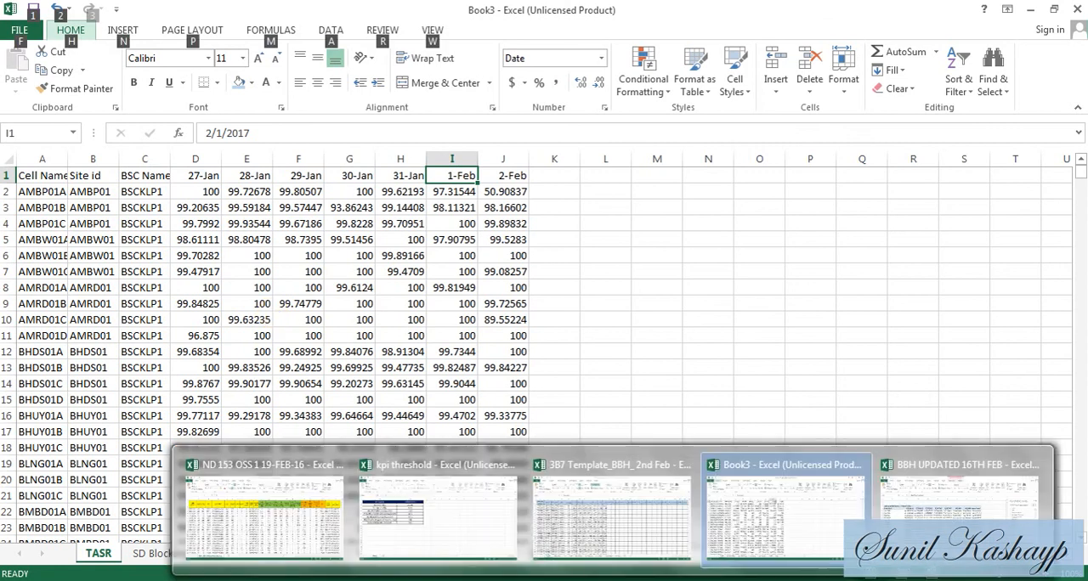
pyautogui.moveTo(502, 529)
pyautogui.moveTo(606, 515)
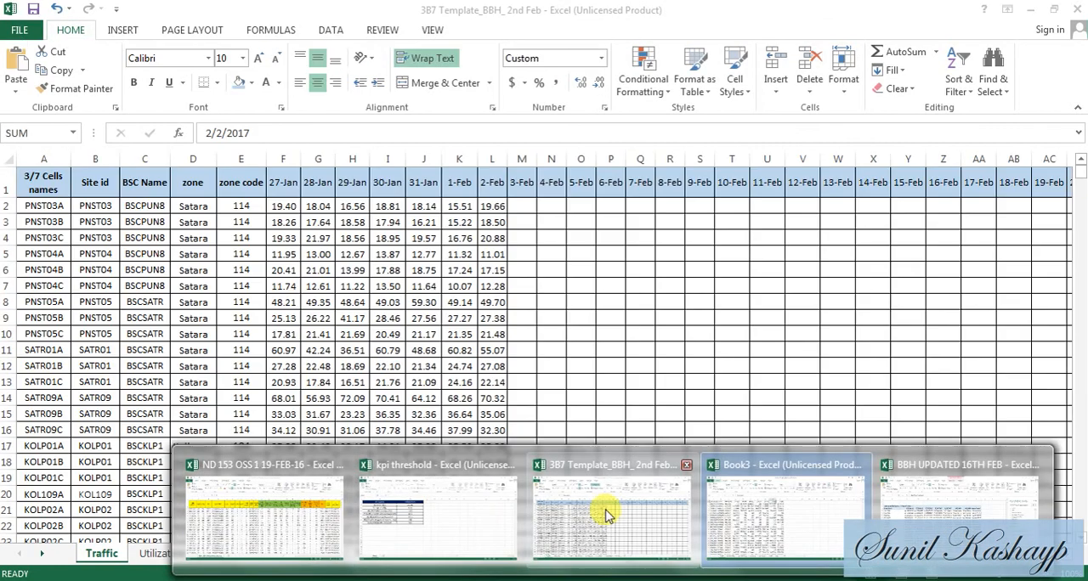
pyautogui.moveTo(789, 494)
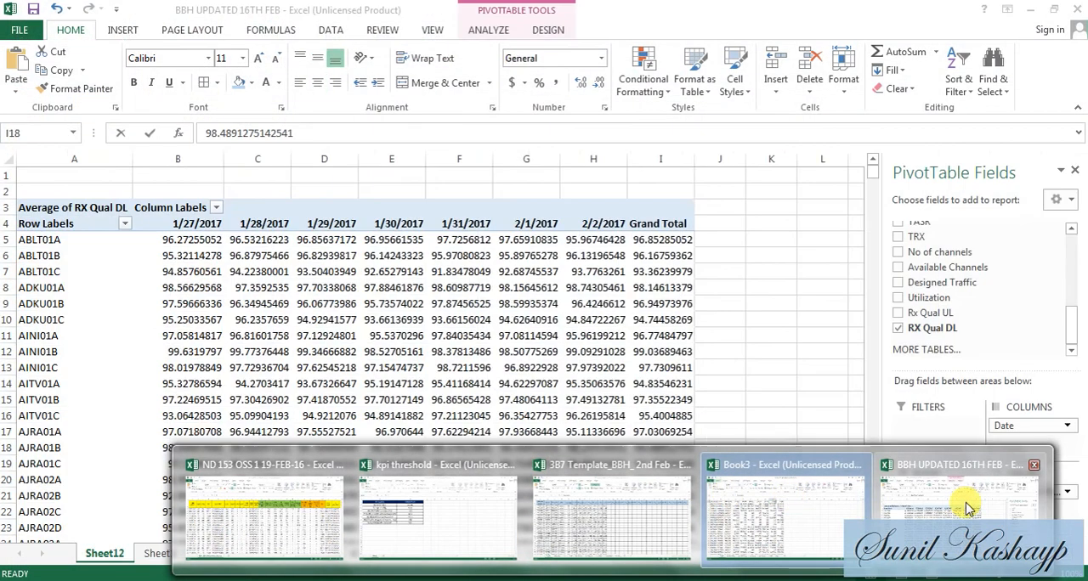
pyautogui.click(960, 506)
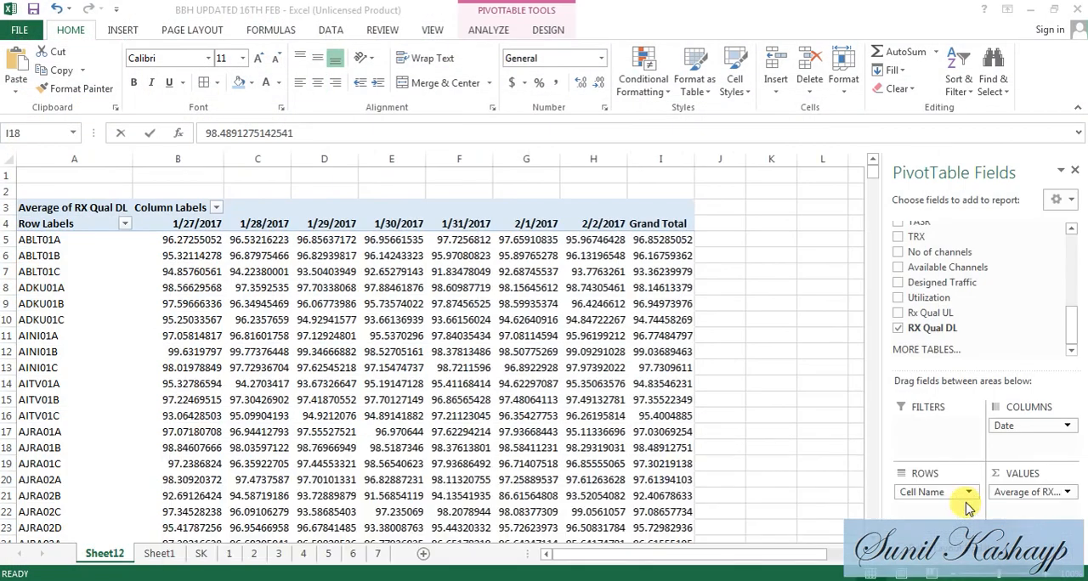
pyautogui.click(204, 553)
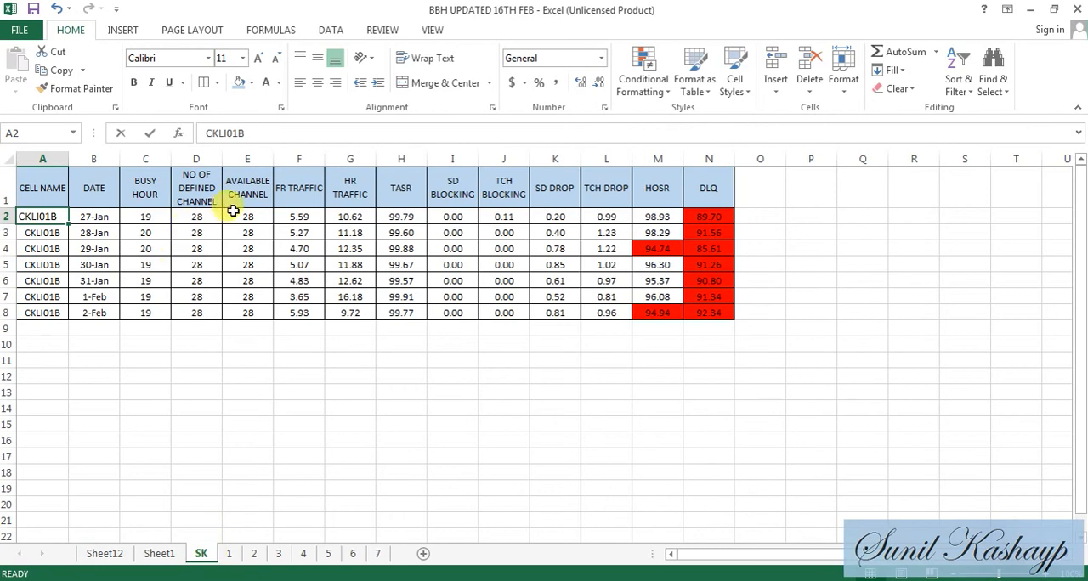
pyautogui.click(402, 217)
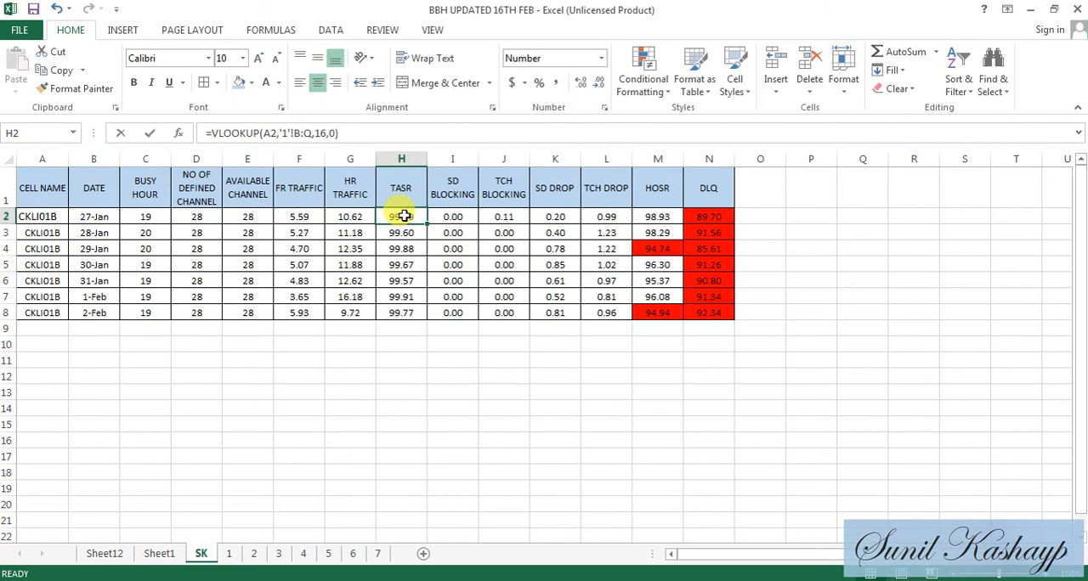
pyautogui.hotkey('ctrl', 'c')
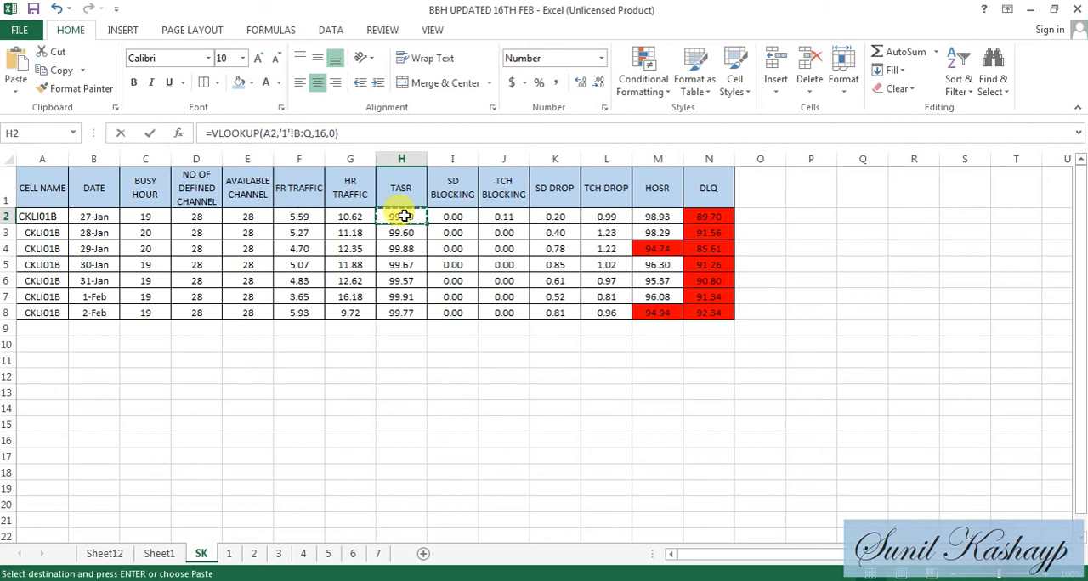
# - Return to Book3 and paste only the copied cell's formats onto D2:J1724 of the TASR sheet using Paste Special
pyautogui.hotkey('alt', 'Tab')
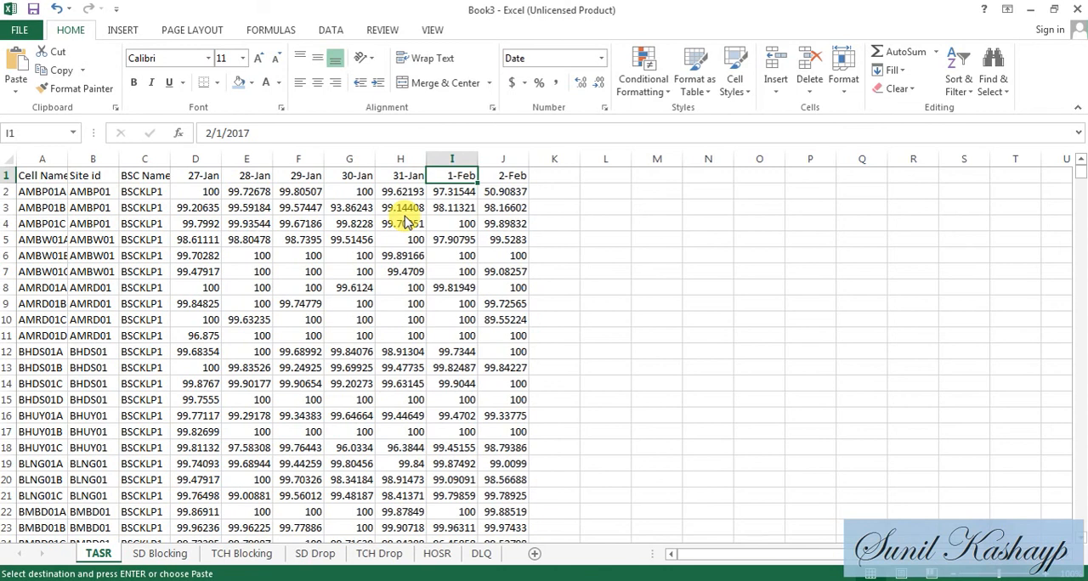
pyautogui.press('Left')
pyautogui.press('Left')
pyautogui.press('Left')
pyautogui.press('Left')
pyautogui.press('Left')
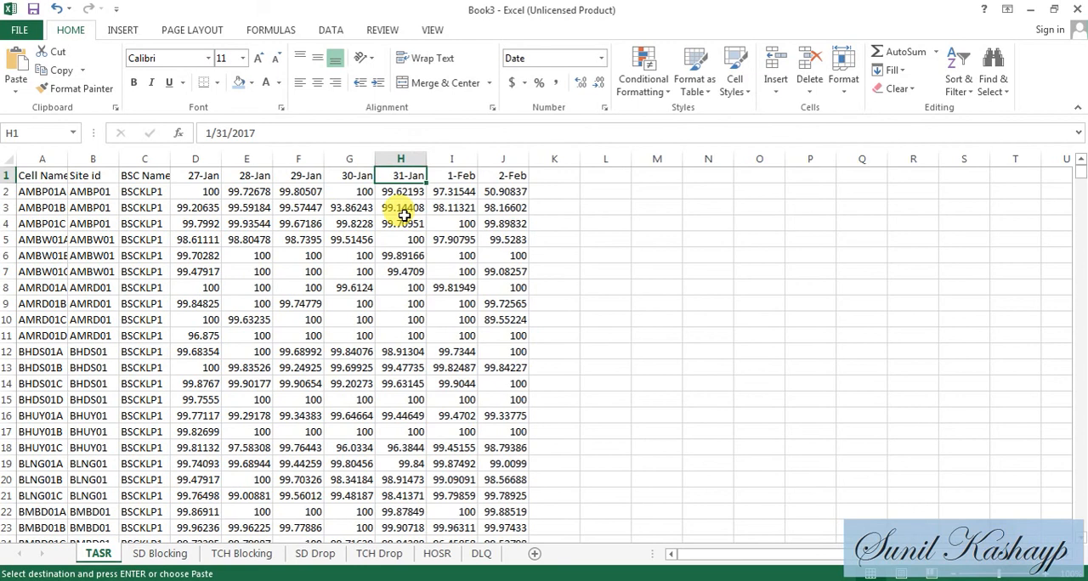
pyautogui.press('Down')
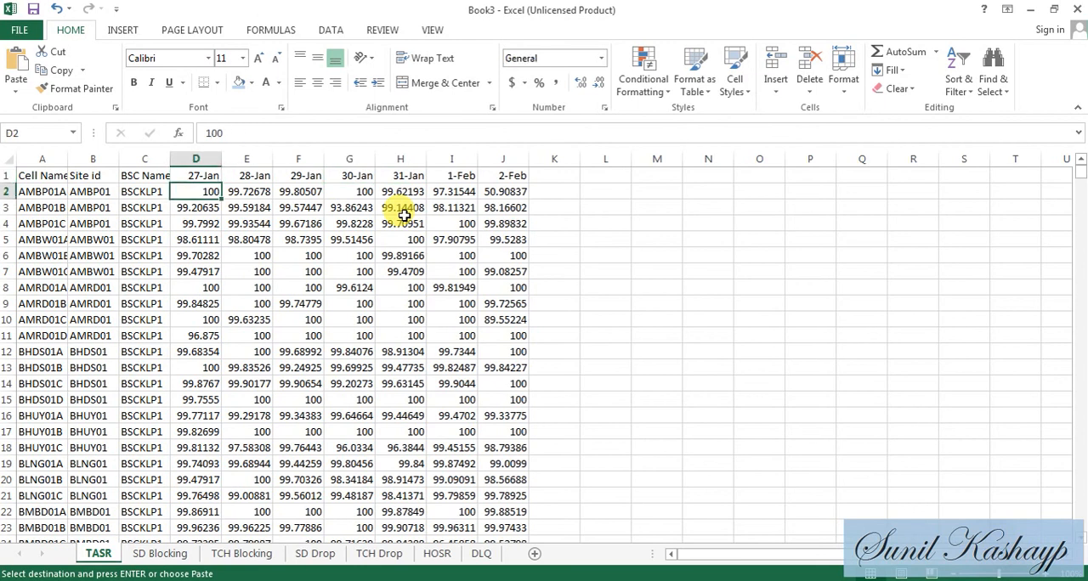
pyautogui.hotkey('ctrl', 'shift', 'Right')
pyautogui.hotkey('ctrl', 'shift', 'Down')
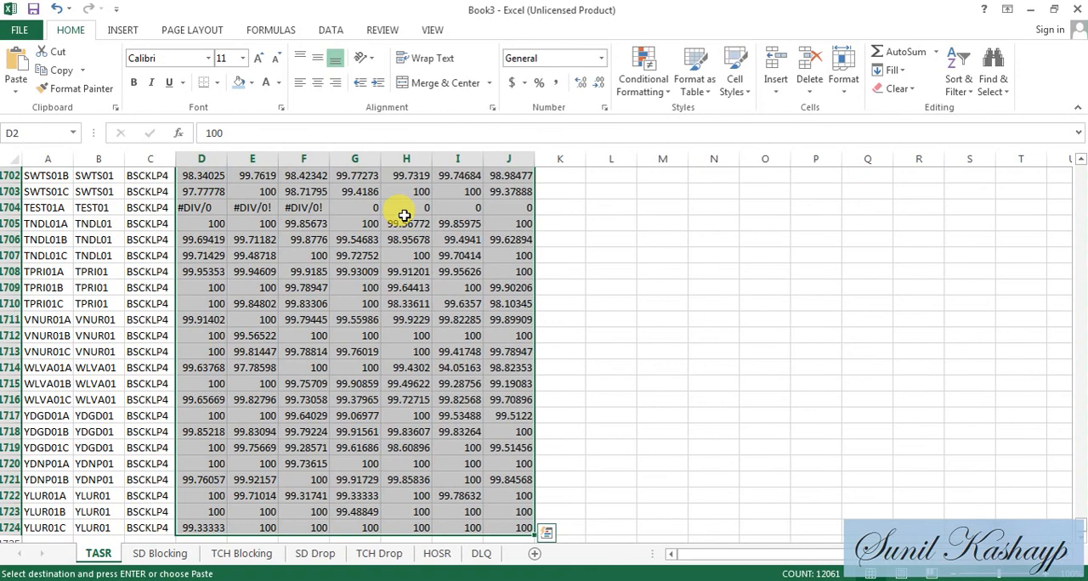
pyautogui.hotkey('alt', 'e')
pyautogui.press('s')
pyautogui.press('t')
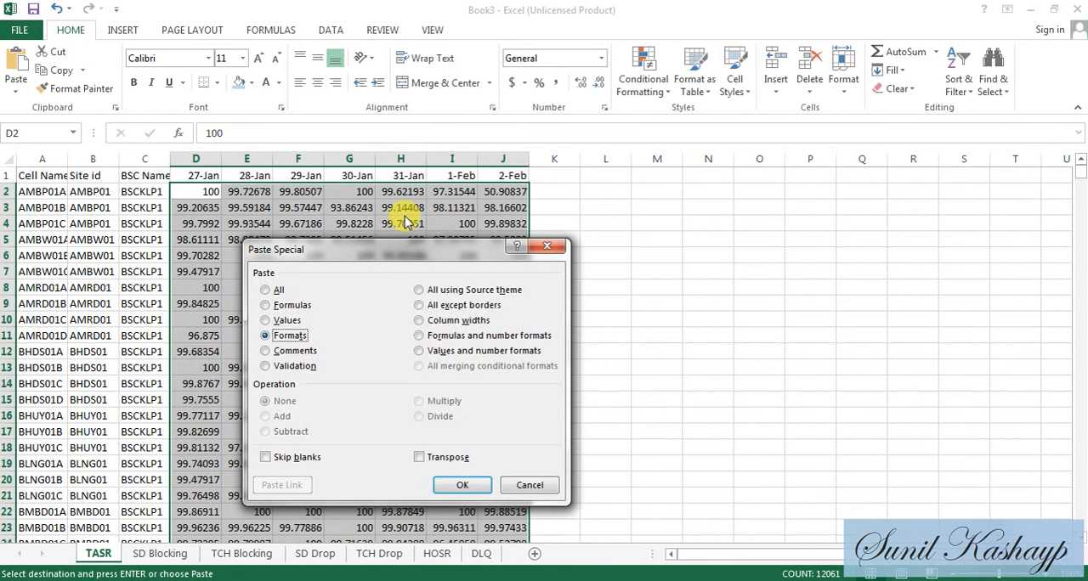
pyautogui.press('Return')
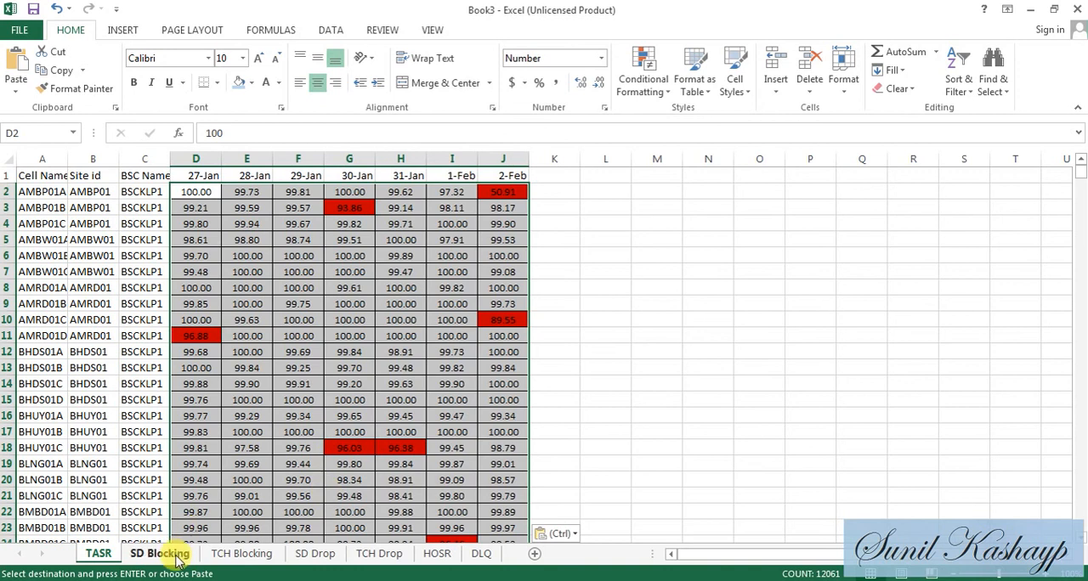
# - Open Book3's TCH Drop sheet, and copy the TCH DROP cell L2 from the SK sheet of BBH UPDATED 16TH FEB
pyautogui.press('ctrl')
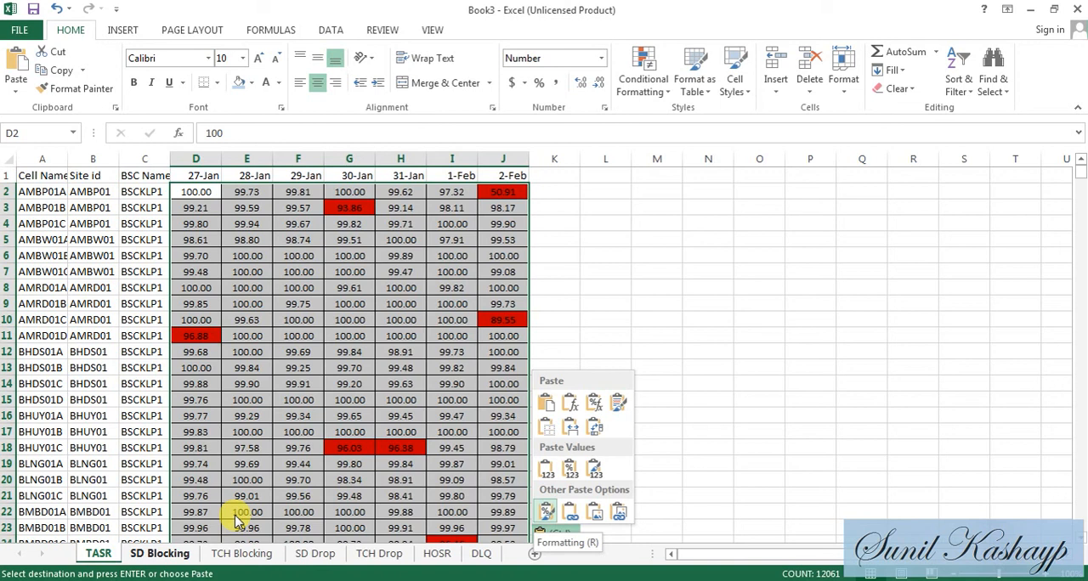
pyautogui.click(364, 559)
pyautogui.click(365, 559)
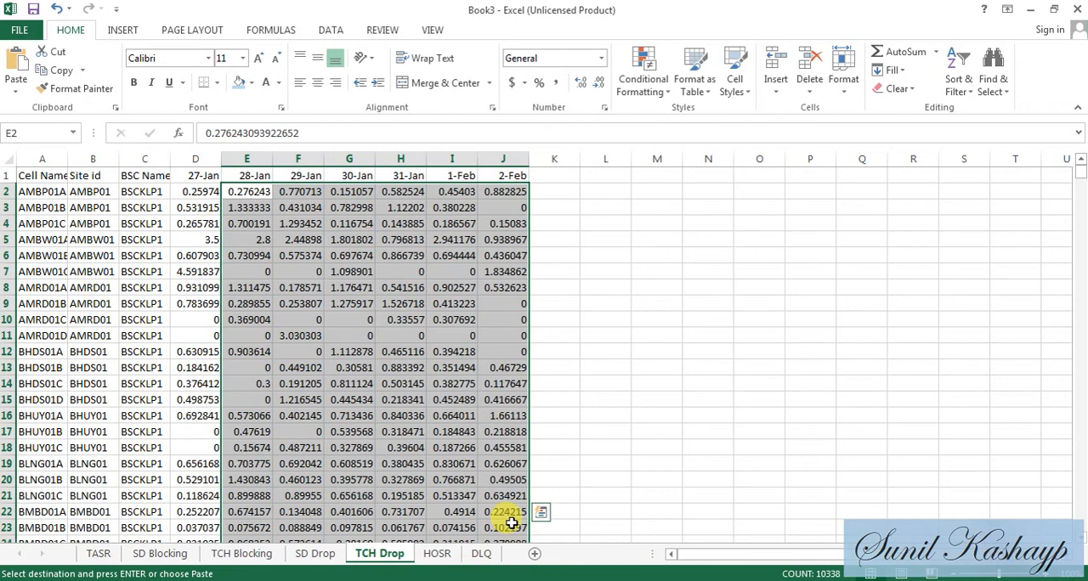
pyautogui.hotkey('alt', 'Tab')
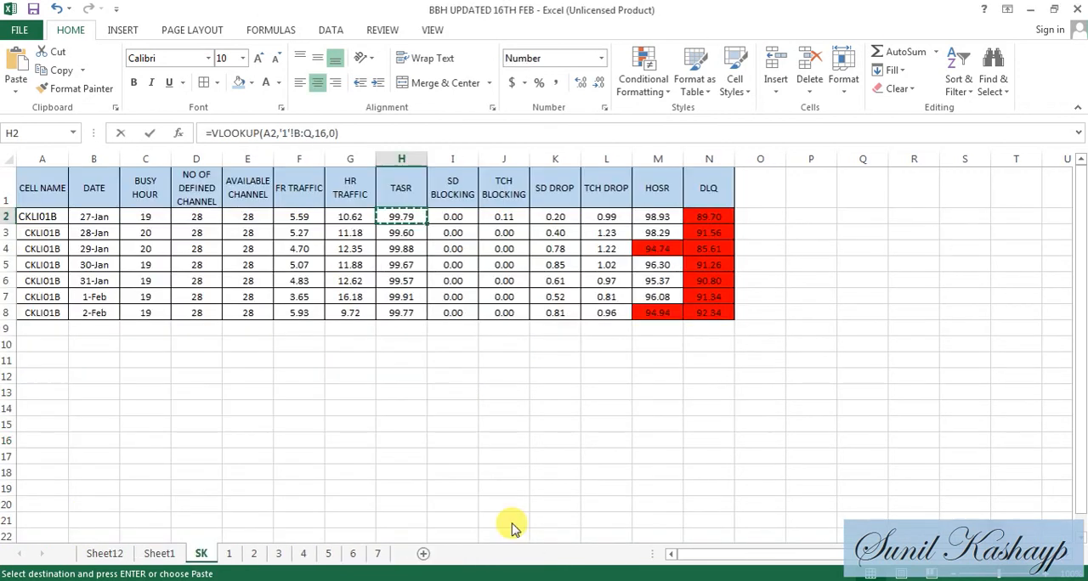
pyautogui.press('Right')
pyautogui.press('Right')
pyautogui.press('Right')
pyautogui.press('Right')
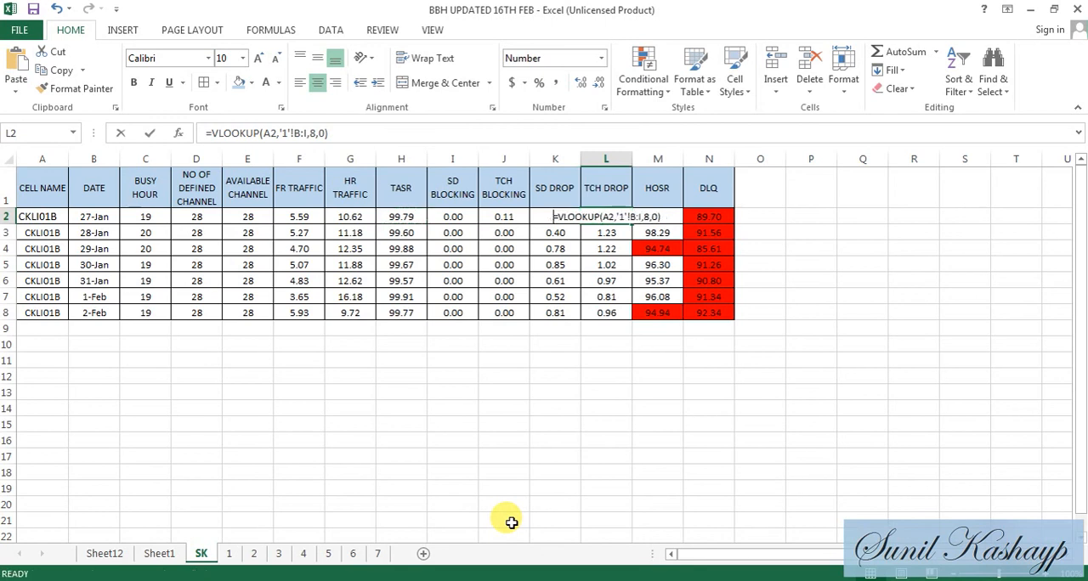
pyautogui.write('C')
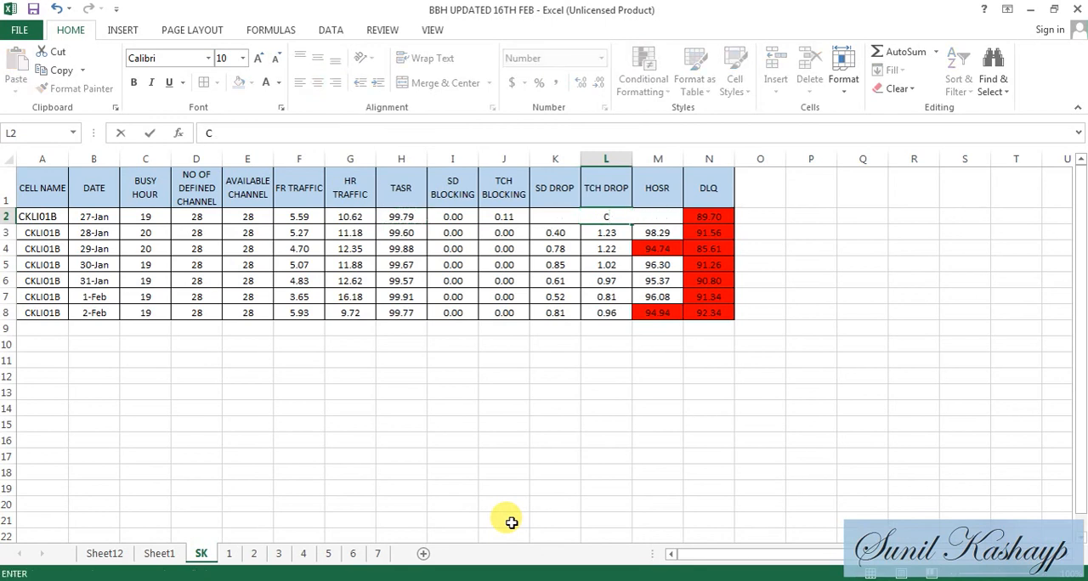
pyautogui.press('Escape')
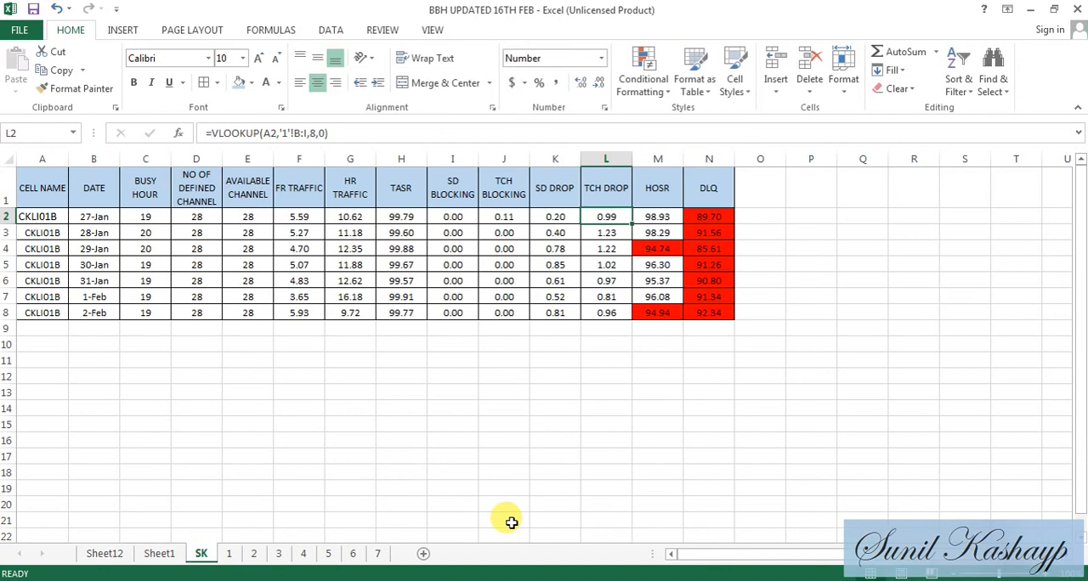
pyautogui.hotkey('ctrl', 'c')
# - Return to Book3 and paste only the copied TCH DROP cell's formats onto D2:J1724 of the TCH Drop sheet using Paste Special
pyautogui.hotkey('alt', 'Tab')
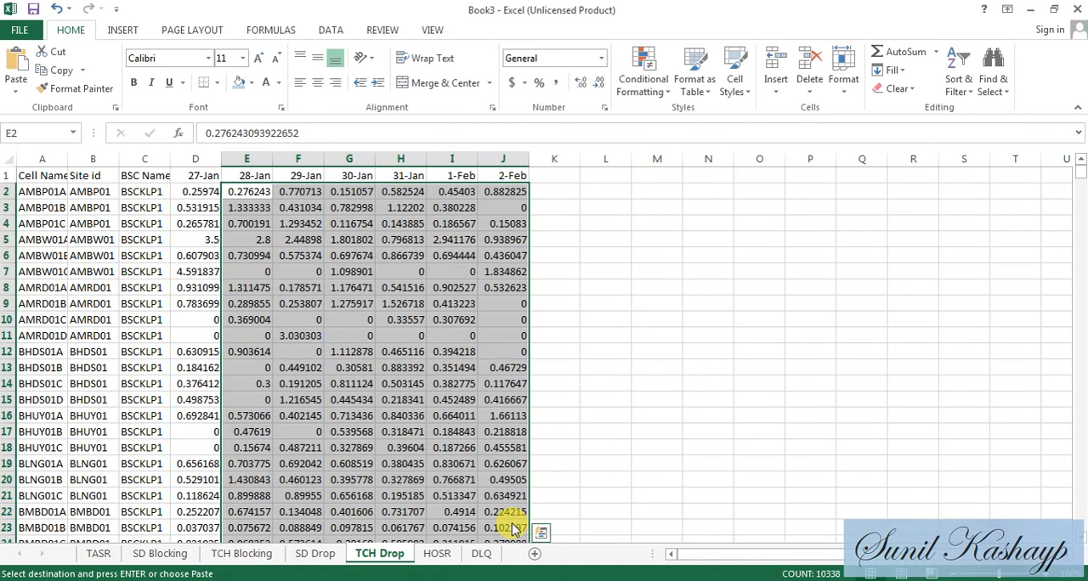
pyautogui.hotkey('ctrl', 'q')
pyautogui.press('super')
pyautogui.press('super')
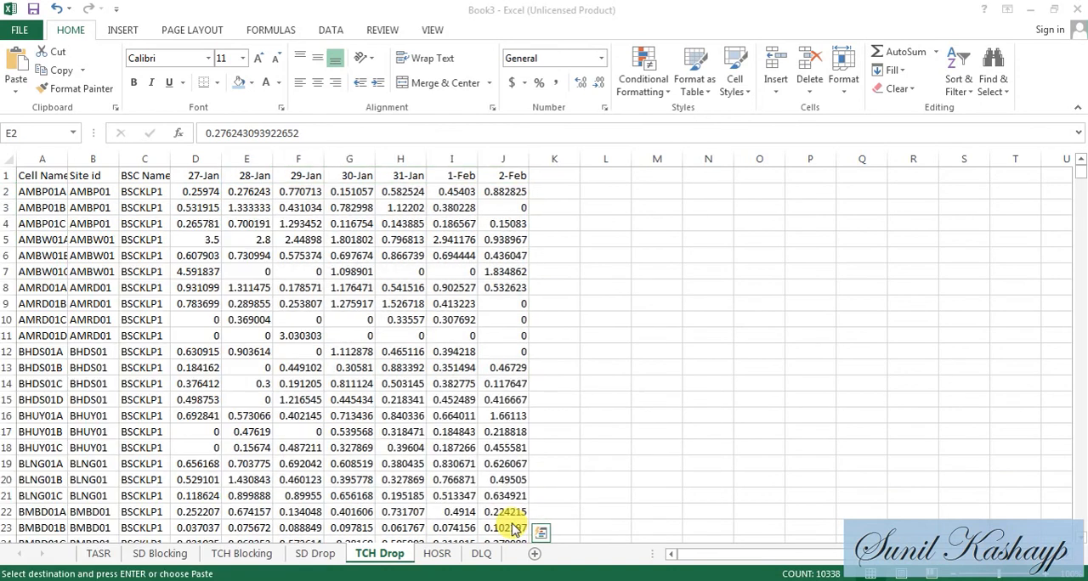
pyautogui.click(186, 189)
pyautogui.click(186, 189)
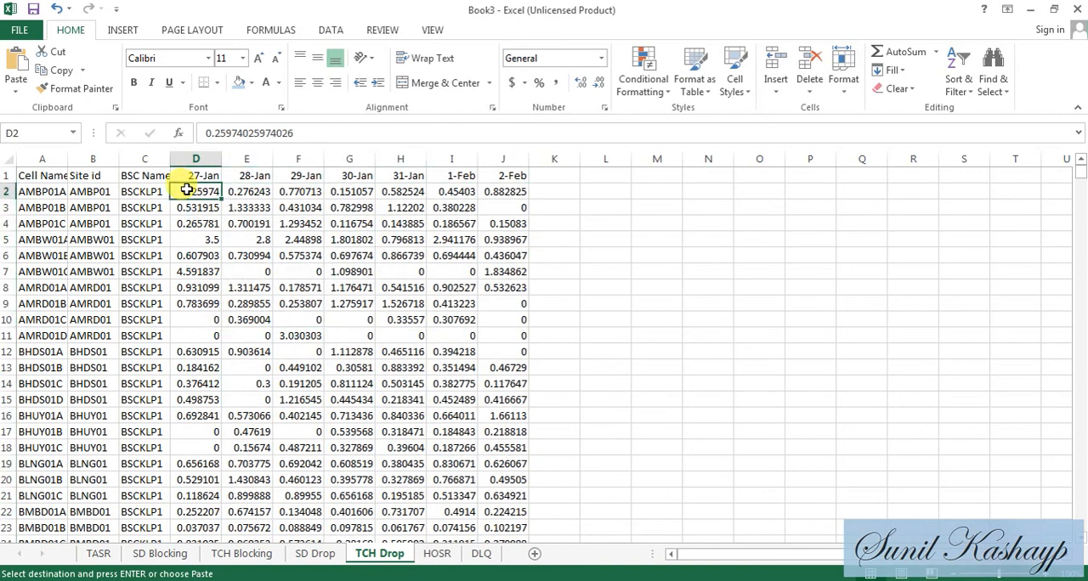
pyautogui.hotkey('ctrl', 'shift', 'Right')
pyautogui.hotkey('ctrl', 'shift', 'Down')
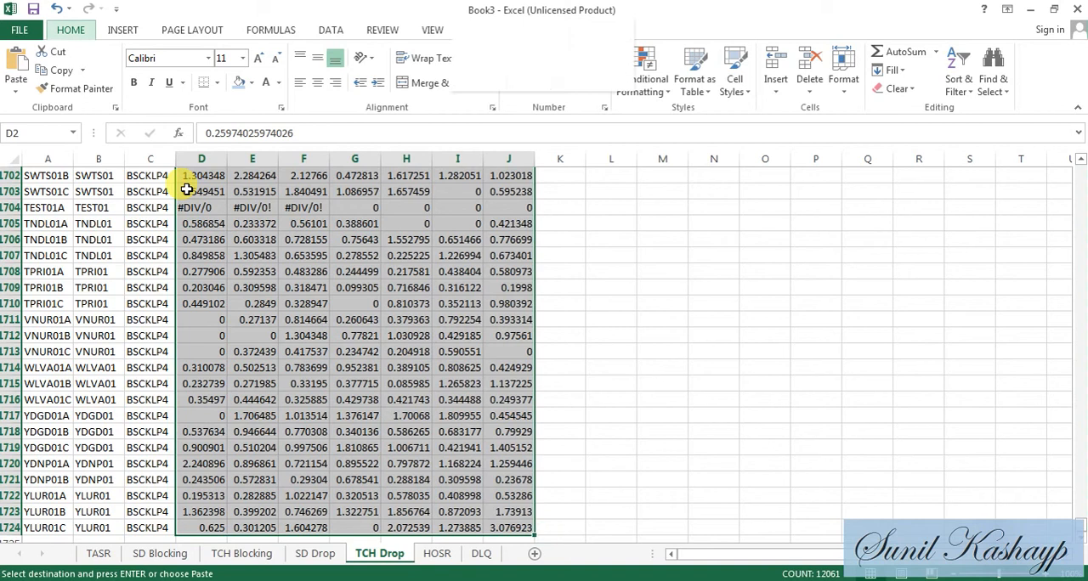
pyautogui.hotkey('ctrl', 'alt', 'v')
pyautogui.press('t')
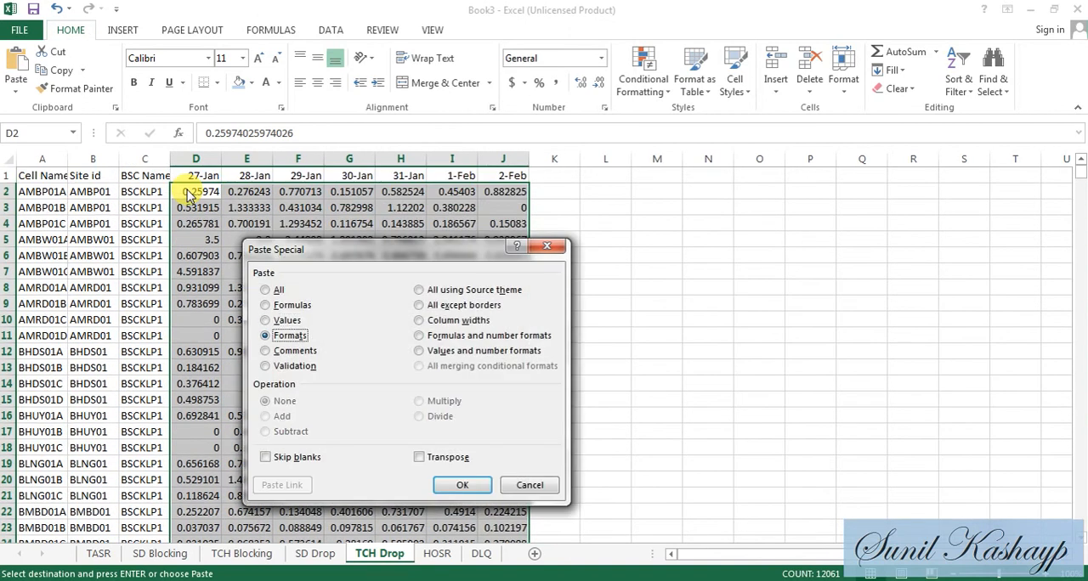
pyautogui.press('Return')
# - Examine the threshold highlighting across the daily value columns in the first rows of the TCH Drop sheet
pyautogui.press('Down')
pyautogui.press('Down')
pyautogui.press('Right')
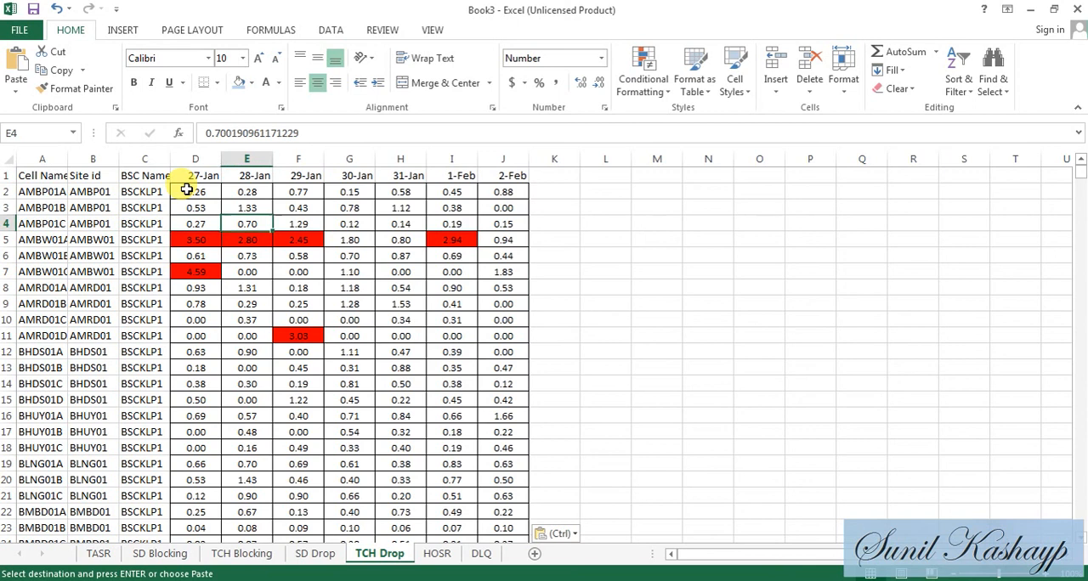
pyautogui.press('Right')
pyautogui.press('Down')
pyautogui.press('Right')
pyautogui.press('Right')
pyautogui.press('Right')
pyautogui.press('Right')
pyautogui.press('Up')
pyautogui.press('Up')
pyautogui.press('Up')
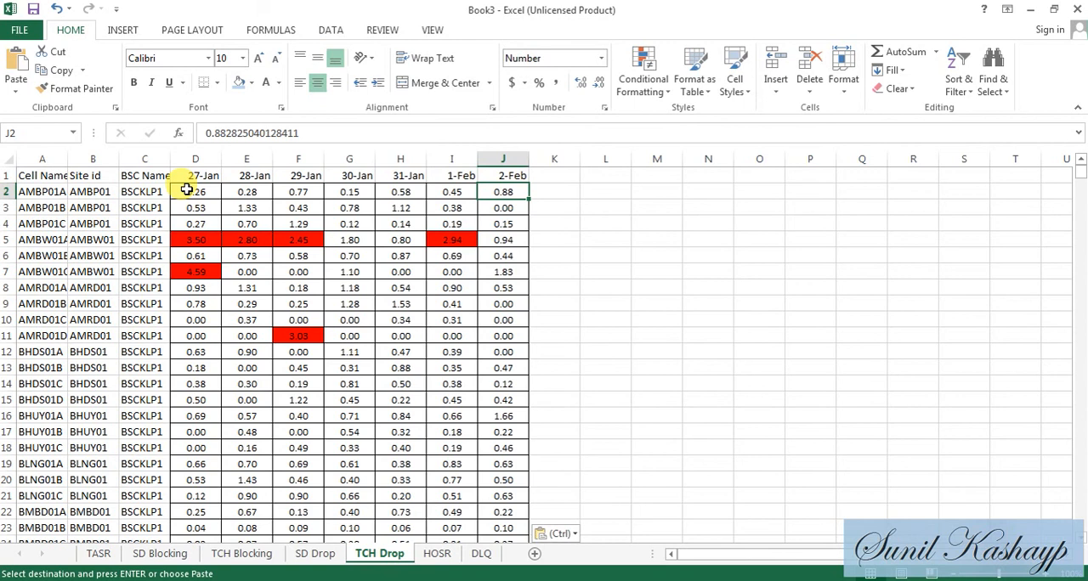
# - Clear the copy selection and turn on filters for the TCH Drop sheet's header row
pyautogui.press('Up')
pyautogui.press('Escape')
pyautogui.hotkey('ctrl', 'shift', 'l')
pyautogui.press('Right')
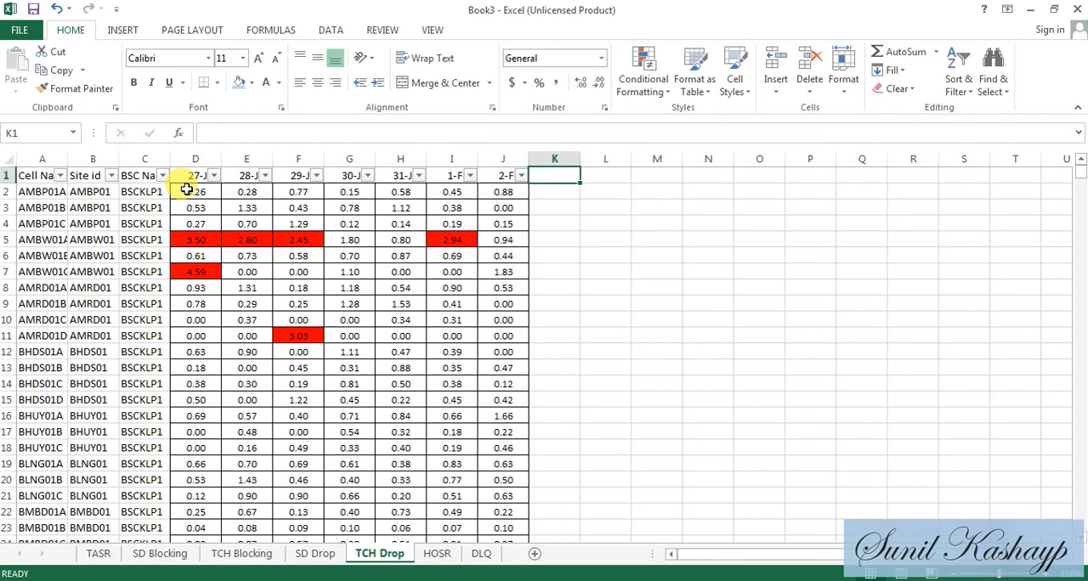
pyautogui.press('Left')
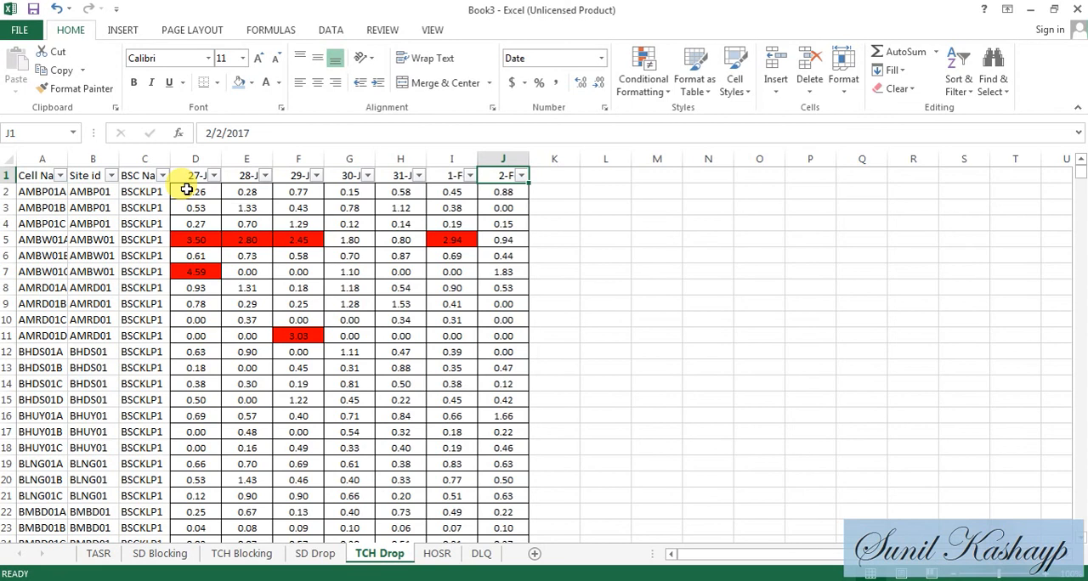
# - Filter the TCH Drop sheet's 2-Feb column by the red cell color
pyautogui.hotkey('alt', 'Down')
pyautogui.press('Down')
pyautogui.press('Down')
pyautogui.press('Down')
pyautogui.press('Down')
pyautogui.press('Down')
pyautogui.press('Down')
pyautogui.press('Down')
pyautogui.press('Down')
pyautogui.press('Down')
pyautogui.press('Down')
pyautogui.press('Up')
pyautogui.press('Up')
pyautogui.press('Up')
pyautogui.press('Up')
pyautogui.press('Up')
pyautogui.press('Up')
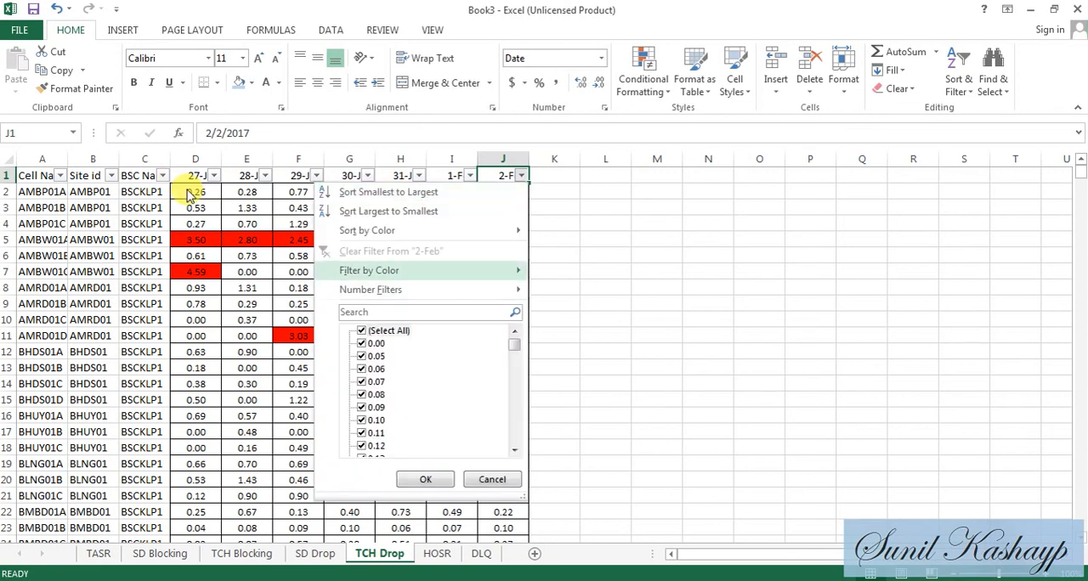
pyautogui.press('Right')
pyautogui.press('Down')
pyautogui.press('Up')
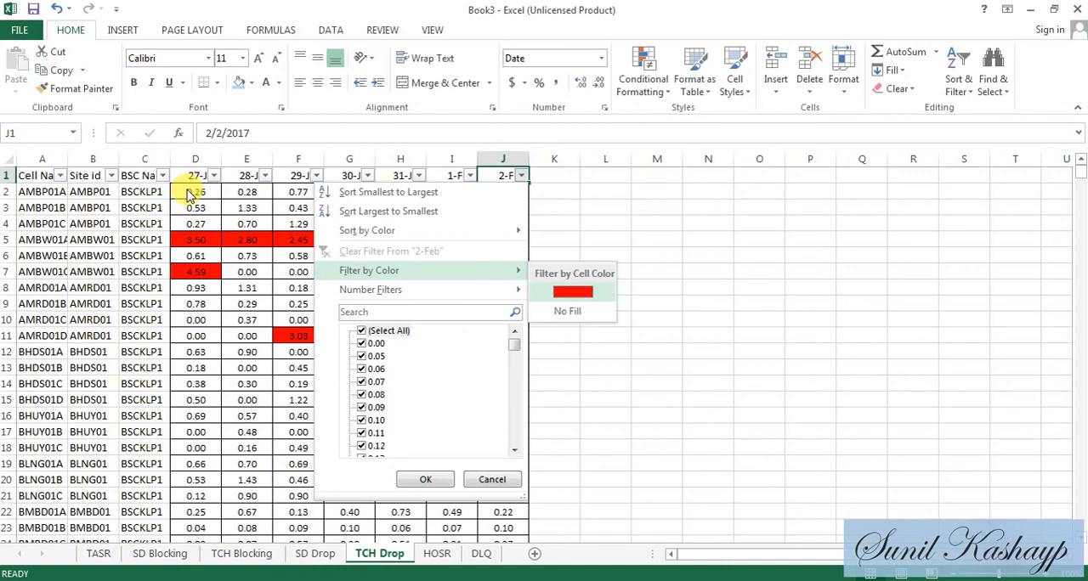
pyautogui.press('Return')
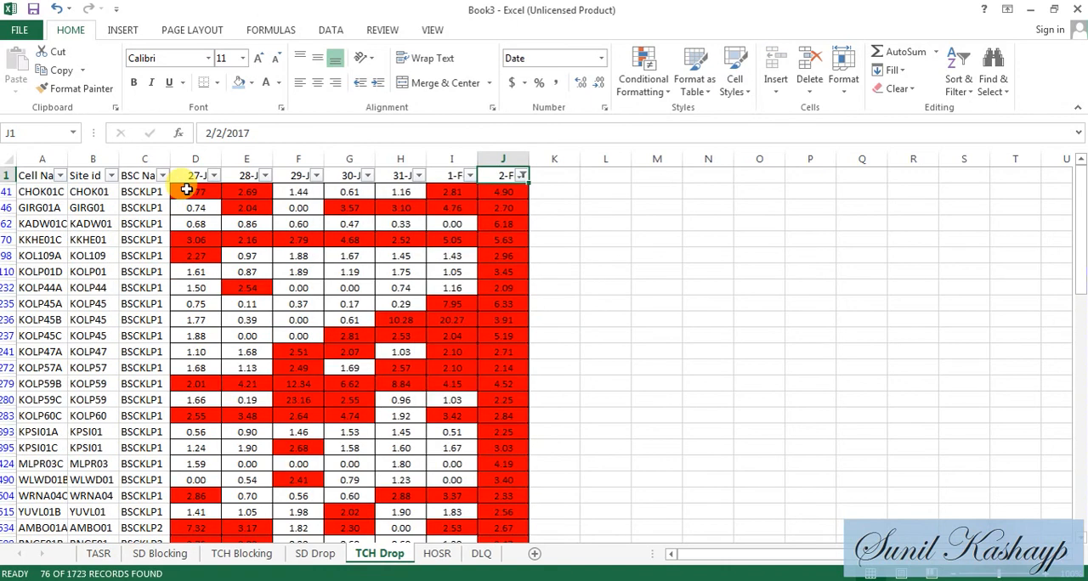
# - Review the filtered TCH Drop rows to compare each cell's red-highlighted values across the seven days
pyautogui.press('Left')
pyautogui.press('Down')
pyautogui.press('Left')
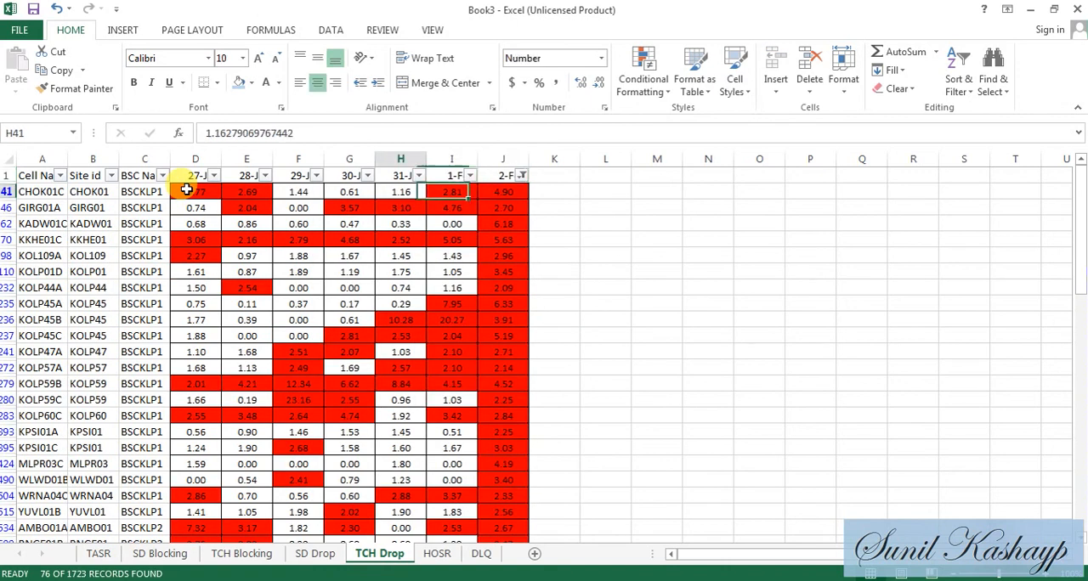
pyautogui.press('Left')
pyautogui.press('Down')
pyautogui.press('Left')
pyautogui.press('Left')
pyautogui.press('Left')
pyautogui.press('Right')
pyautogui.press('Right')
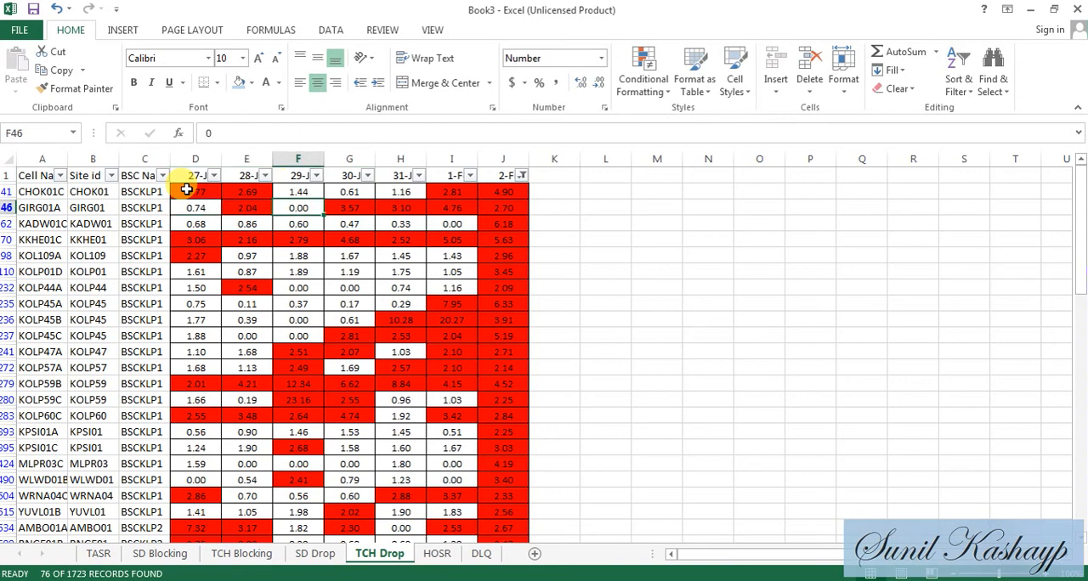
pyautogui.press('Down')
pyautogui.press('Down')
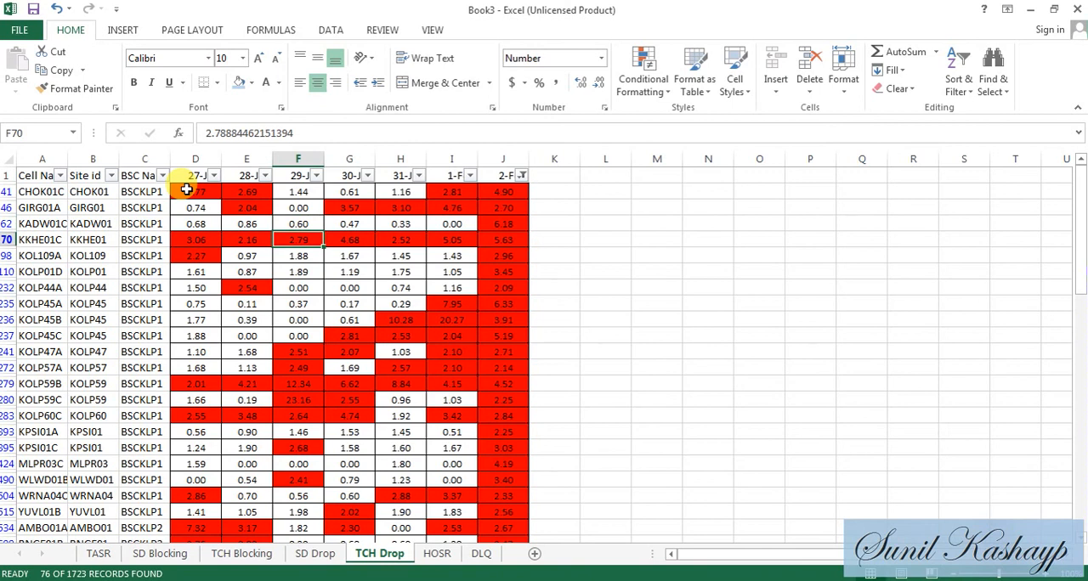
pyautogui.press('Down')
pyautogui.press('Down')
pyautogui.press('Down')
pyautogui.press('Down')
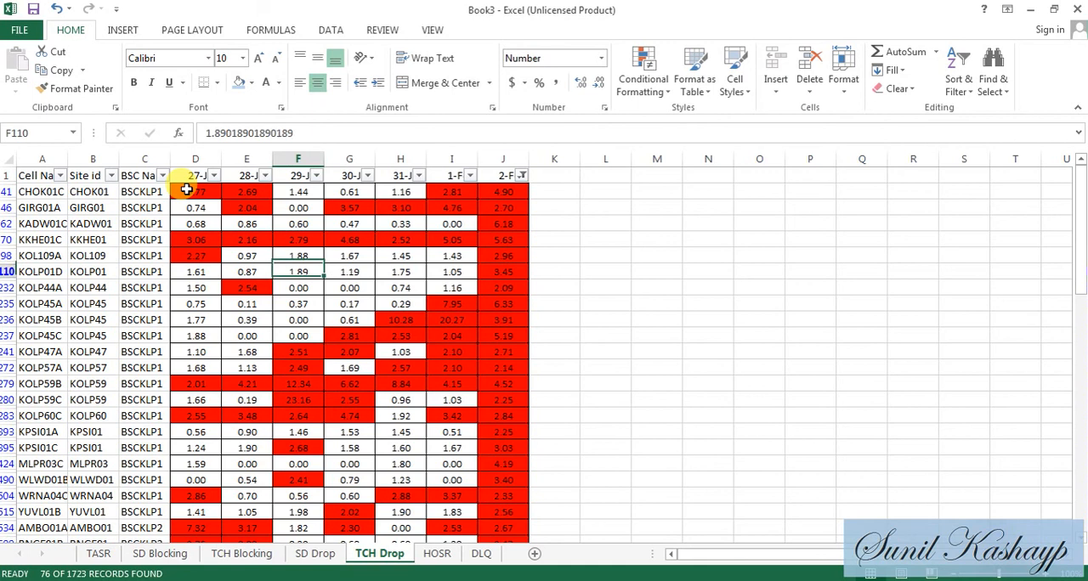
pyautogui.press('Right')
pyautogui.press('Right')
pyautogui.press('Right')
pyautogui.press('Down')
pyautogui.press('Down')
pyautogui.press('Down')
pyautogui.press('Down')
pyautogui.press('Down')
pyautogui.press('Down')
pyautogui.press('Down')
pyautogui.press('Down')
pyautogui.press('Down')
pyautogui.press('Down')
pyautogui.press('Down')
pyautogui.press('Down')
pyautogui.press('Down')
pyautogui.press('Down')
pyautogui.press('Down')
pyautogui.press('Down')
pyautogui.press('Down')
pyautogui.press('Down')
pyautogui.press('Down')
pyautogui.press('Down')
pyautogui.press('Down')
pyautogui.press('Down')
pyautogui.press('Down')
pyautogui.press('Down')
pyautogui.press('Down')
pyautogui.press('Down')
pyautogui.press('Down')
pyautogui.press('Down')
pyautogui.press('Down')
pyautogui.press('Down')
pyautogui.press('Down')
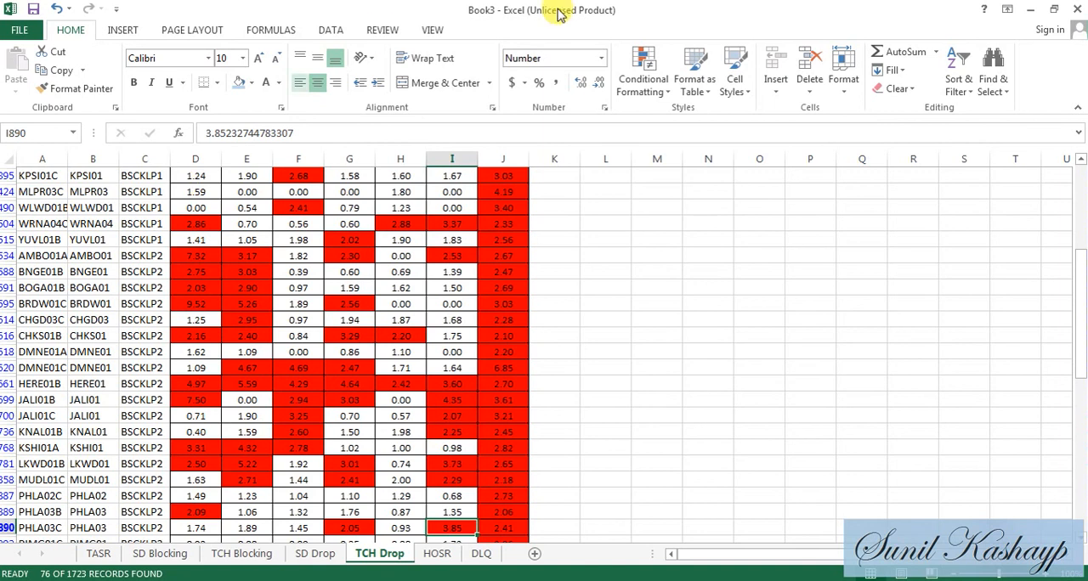
pyautogui.scroll(6, 1076, 191)
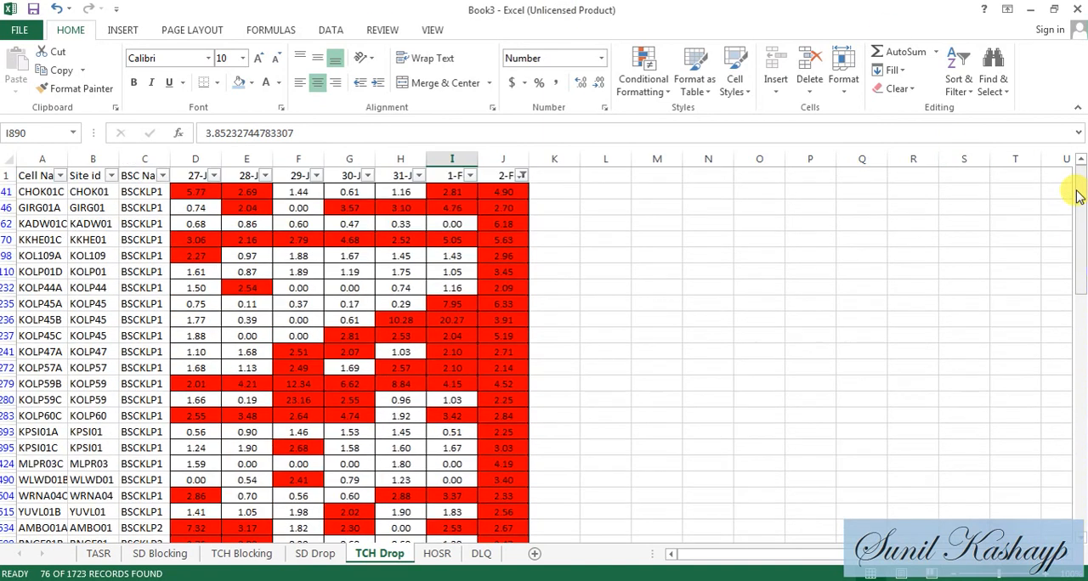